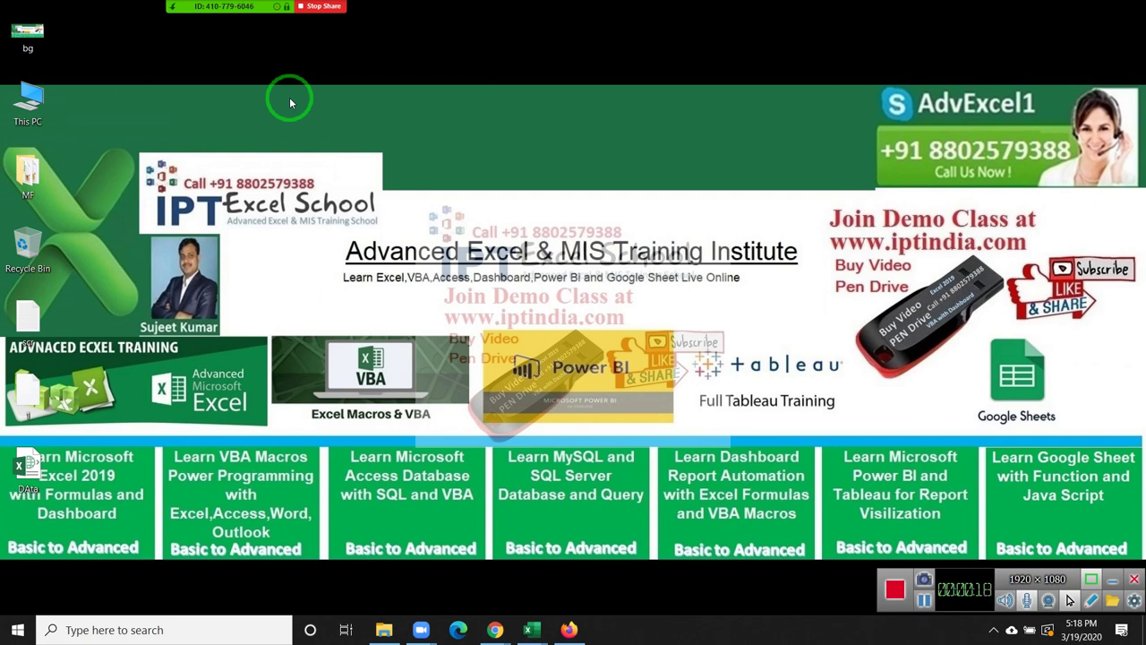
Step: Bring the Book2 workbook to the front, view its File start page, then return to the Data sheet
{"action": "mouse_move", "coordinate": [540, 629]}
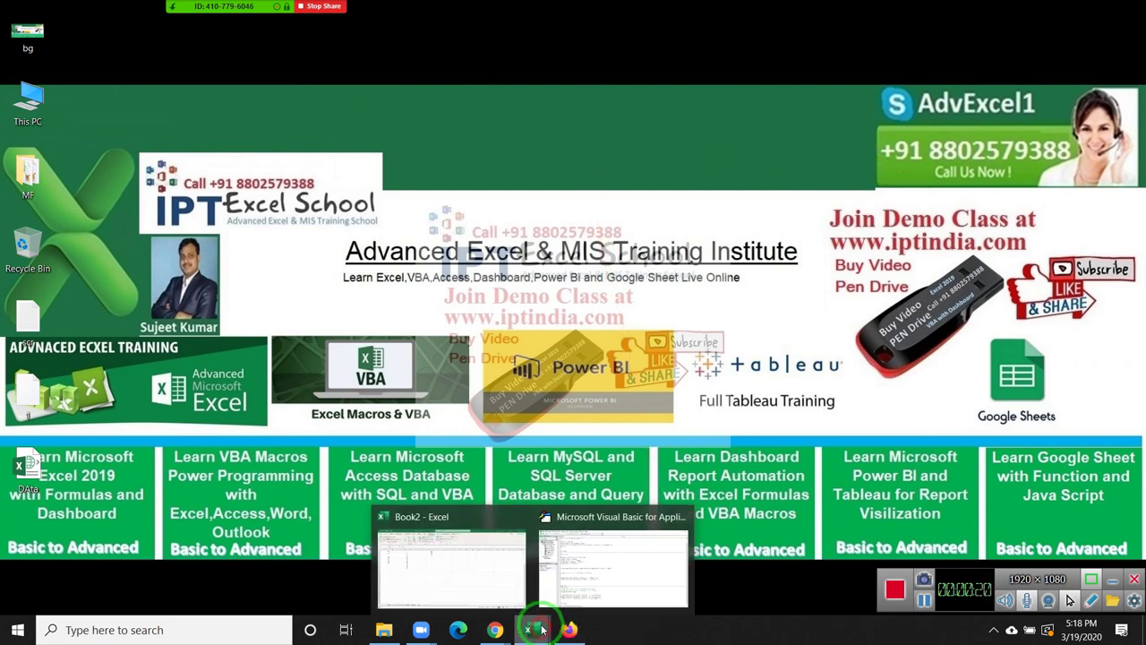
{"action": "left_click", "coordinate": [430, 568]}
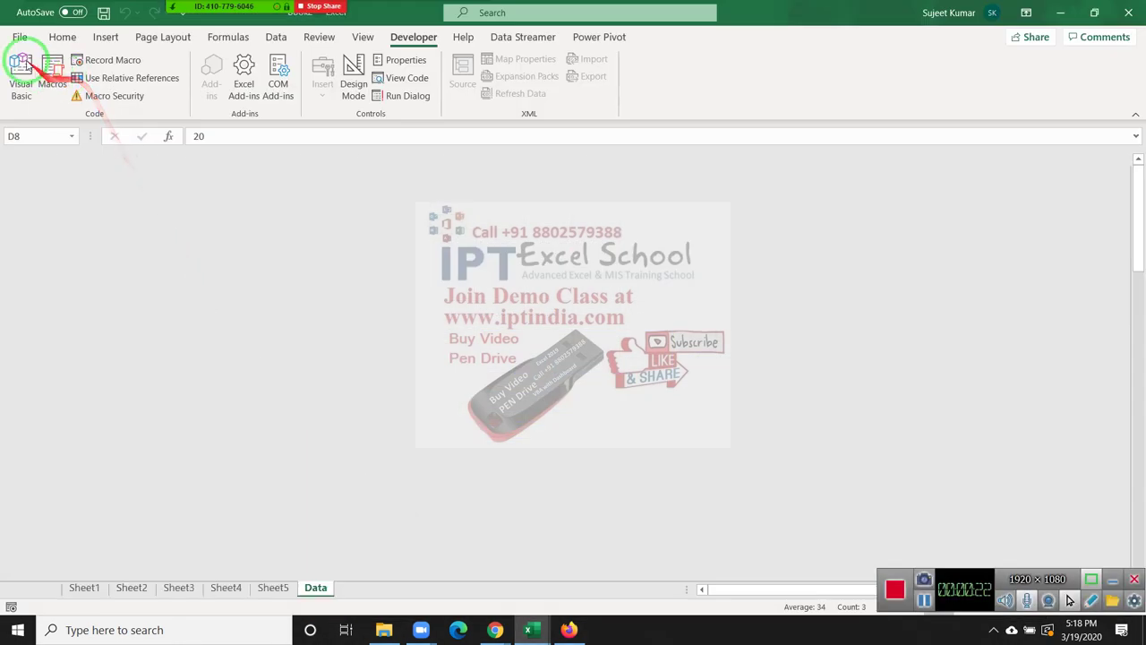
{"action": "left_click", "coordinate": [17, 38]}
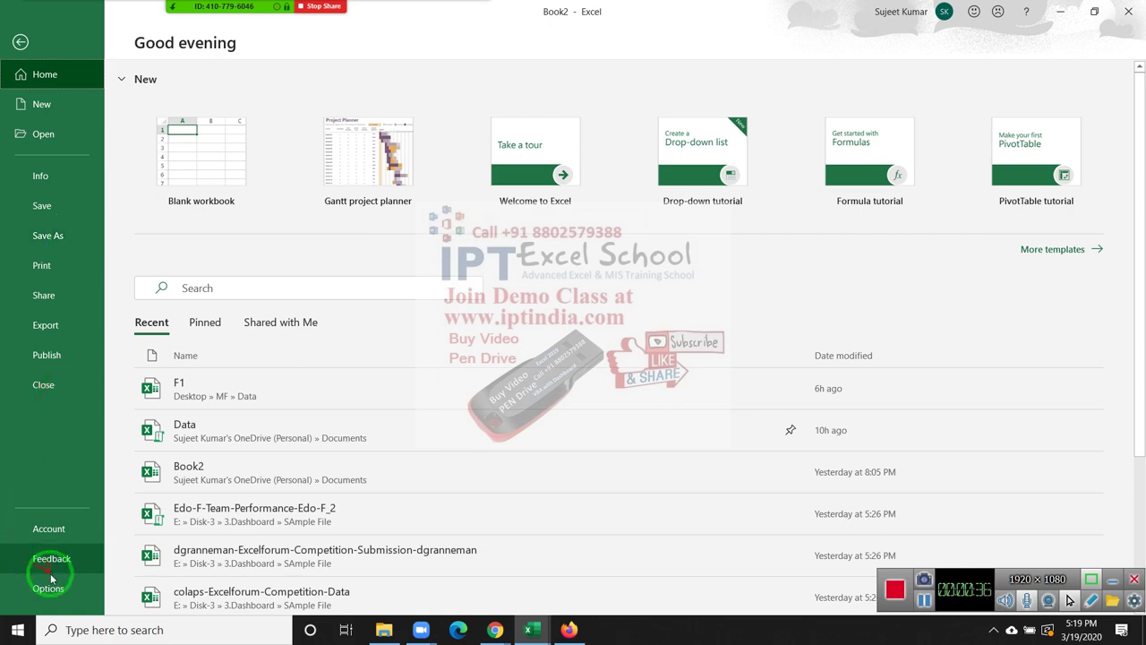
{"action": "key", "text": "Escape"}
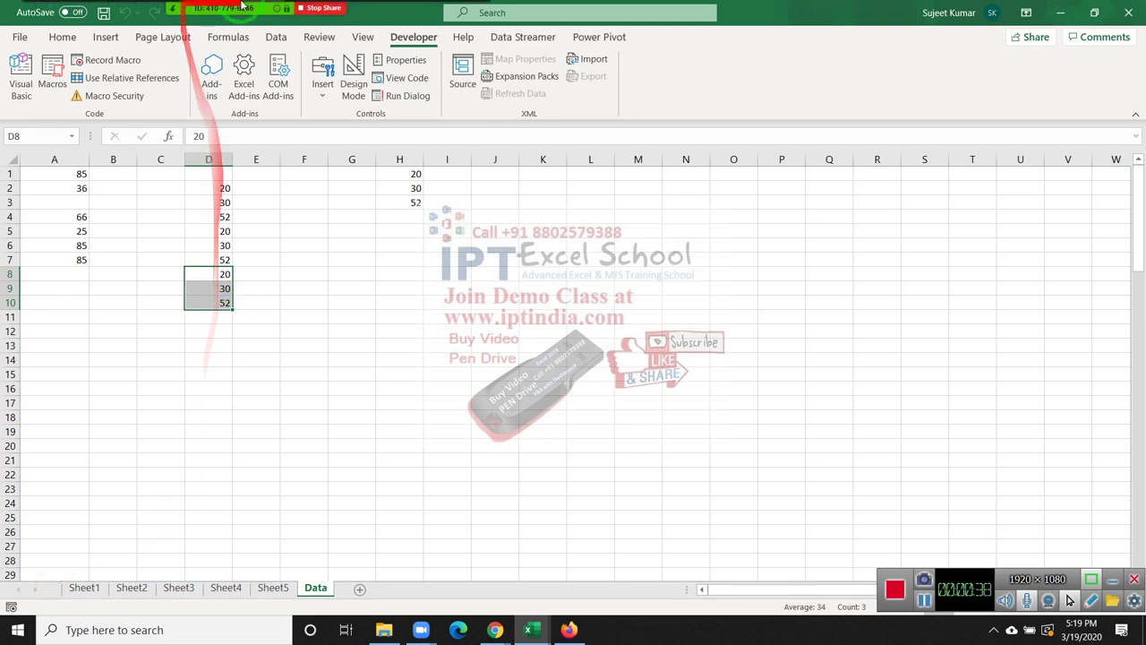
Step: Scroll through Excel Options' General page without changes, close it, and show the Home tab
{"action": "key", "text": "alt+f"}
{"action": "key", "text": "t"}
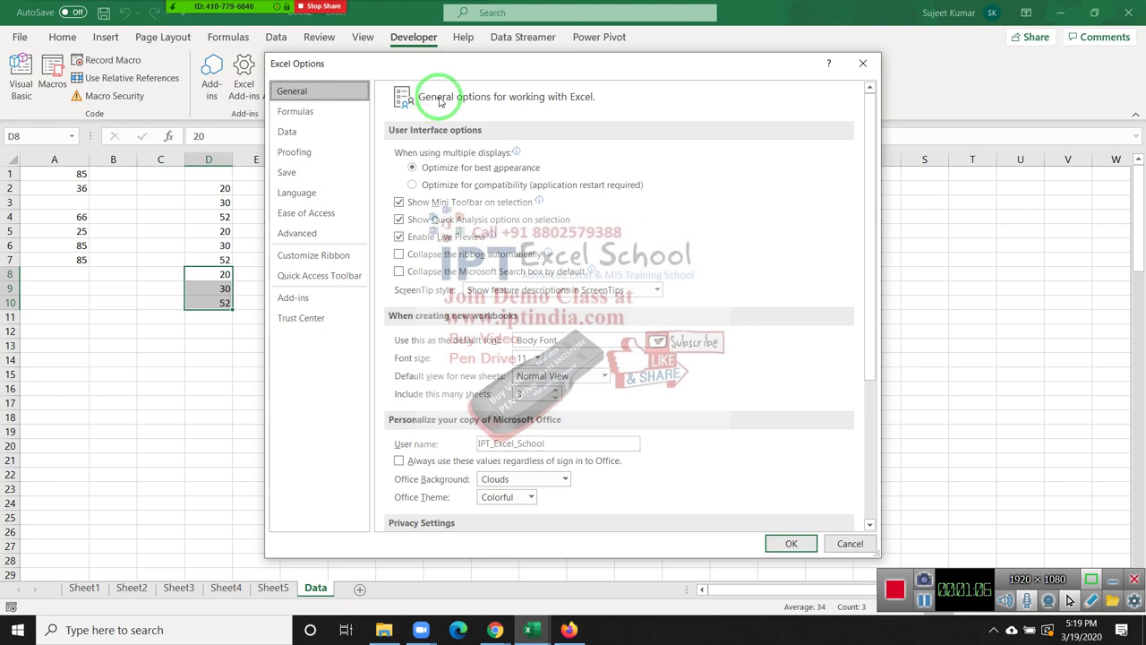
{"action": "left_click_drag", "start_coordinate": [422, 105], "coordinate": [364, 160]}
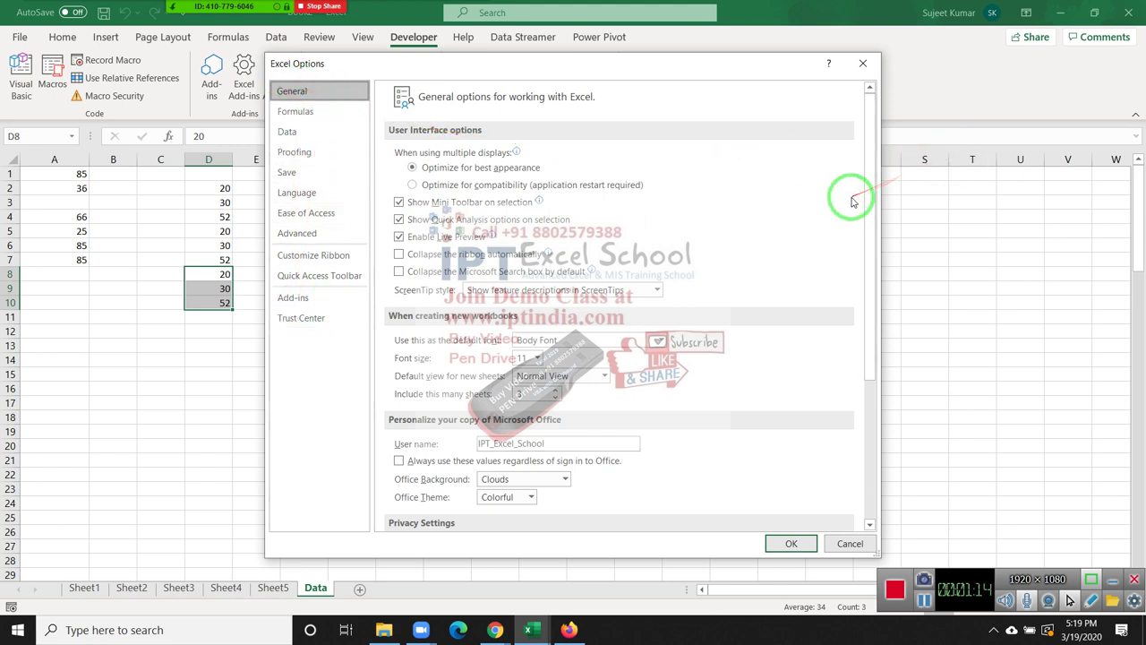
{"action": "scroll", "coordinate": [850, 197], "scroll_direction": "down", "scroll_amount": 3}
{"action": "left_click_drag", "start_coordinate": [849, 200], "coordinate": [500, 360]}
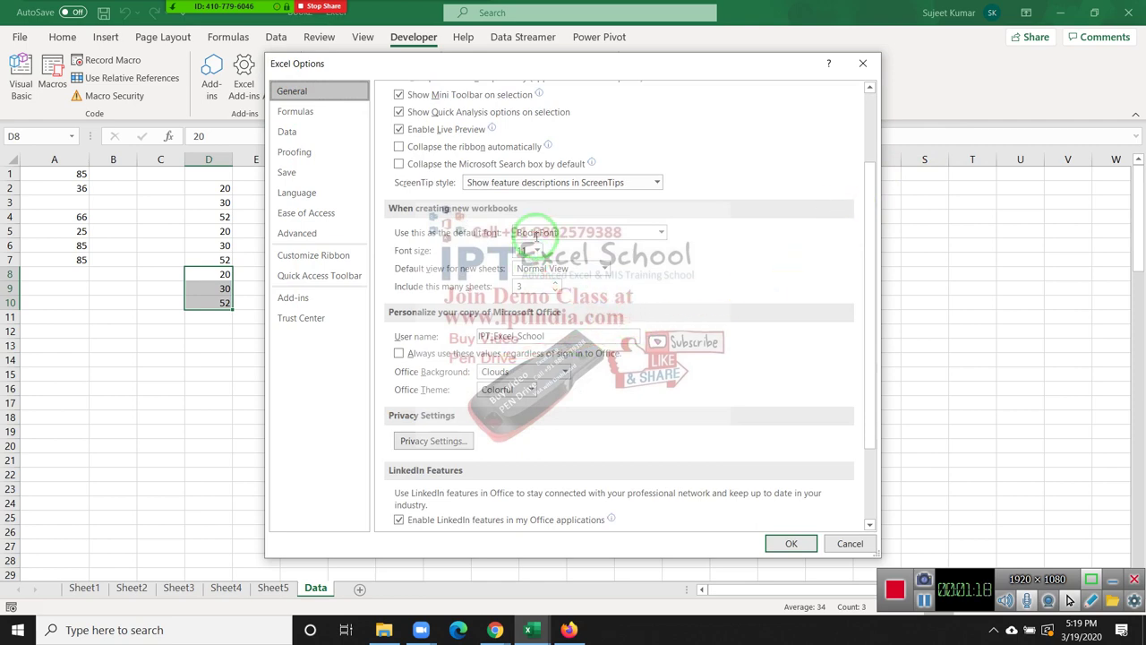
{"action": "key", "text": "Escape"}
{"action": "left_click", "coordinate": [62, 37]}
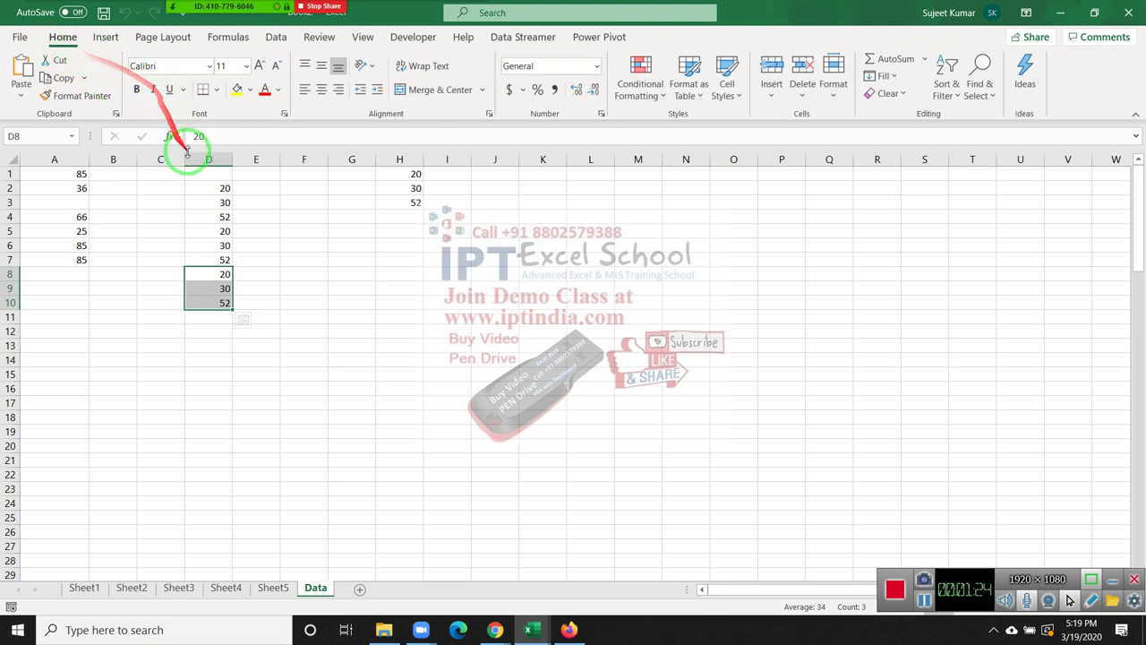
Step: Select D2:D10, view the font list without changing it, then select cell H5
{"action": "left_click_drag", "start_coordinate": [205, 188], "coordinate": [213, 306]}
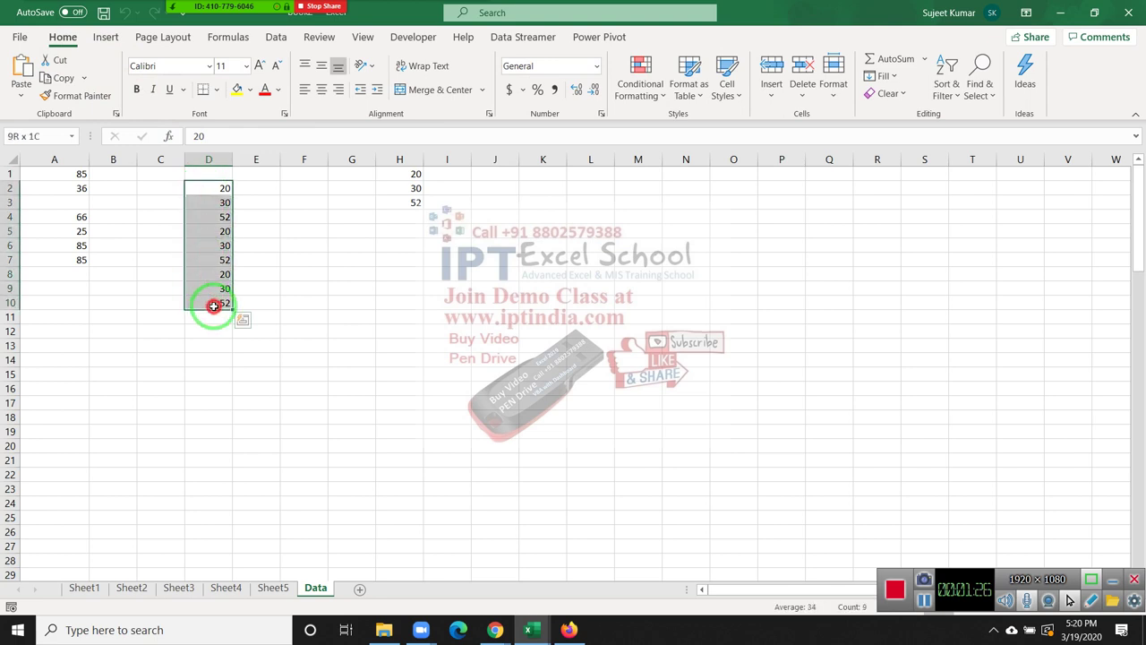
{"action": "left_click", "coordinate": [209, 65]}
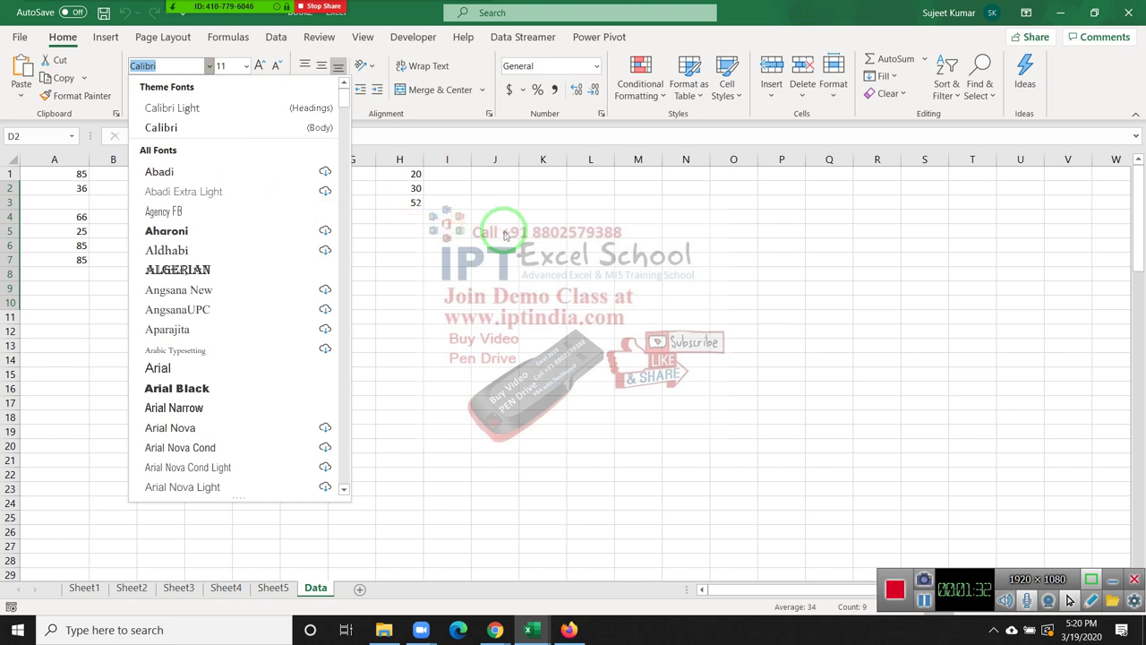
{"action": "left_click", "coordinate": [505, 235]}
{"action": "left_click", "coordinate": [399, 230]}
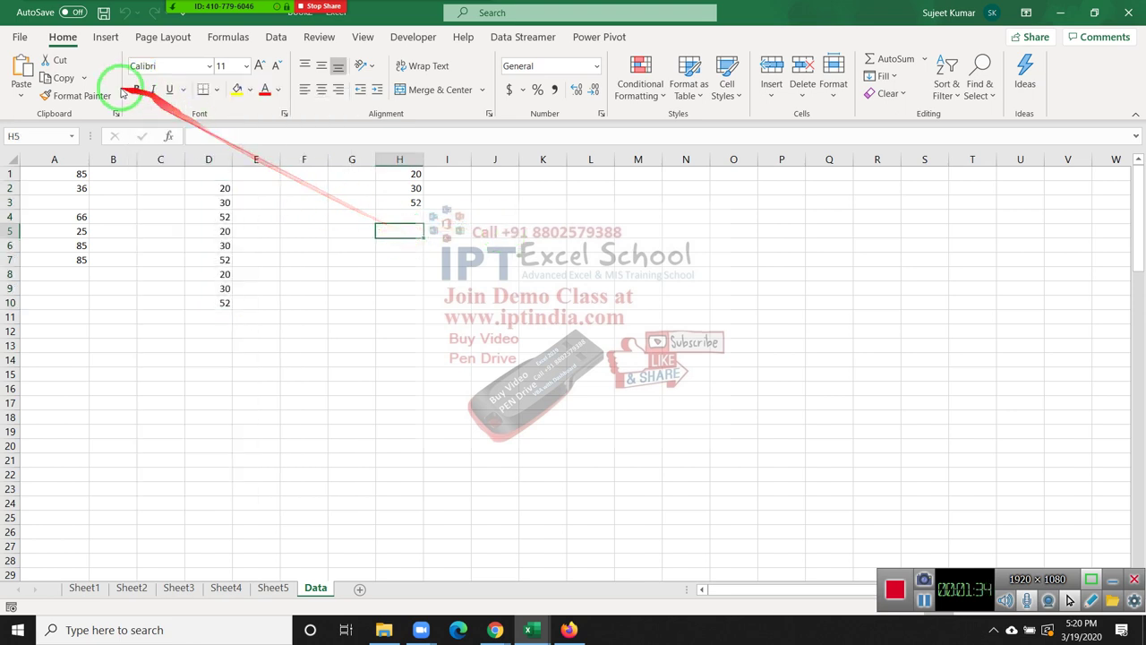
Step: Go to the File start page, dismiss the tray icons popup, and open Excel Options
{"action": "left_click", "coordinate": [20, 37]}
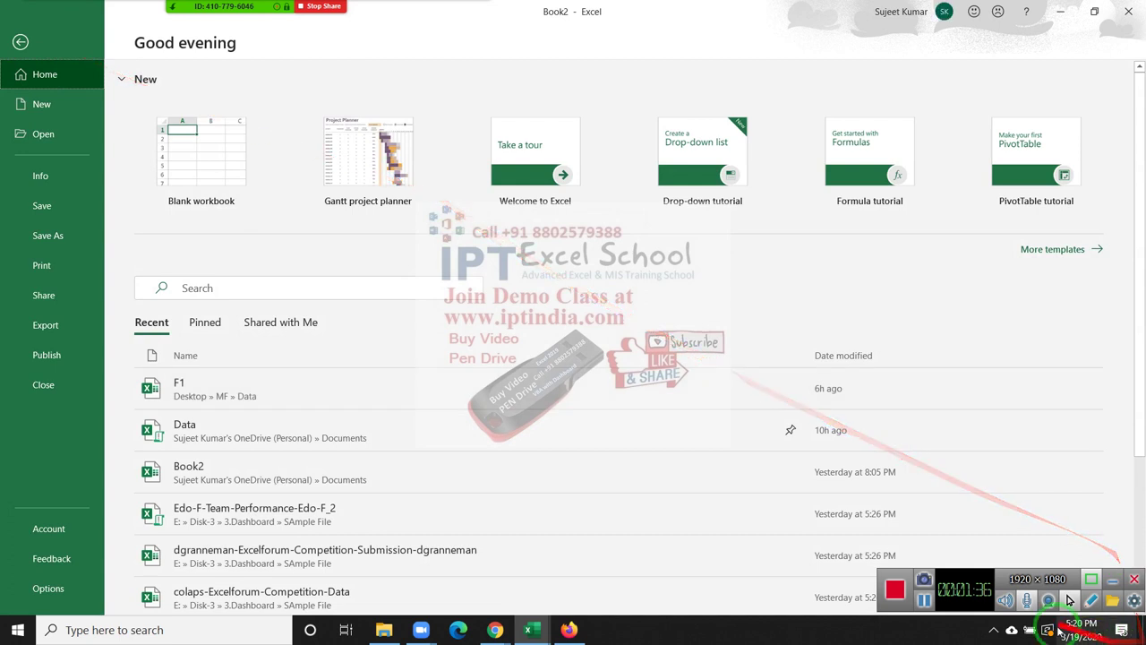
{"action": "left_click", "coordinate": [927, 602]}
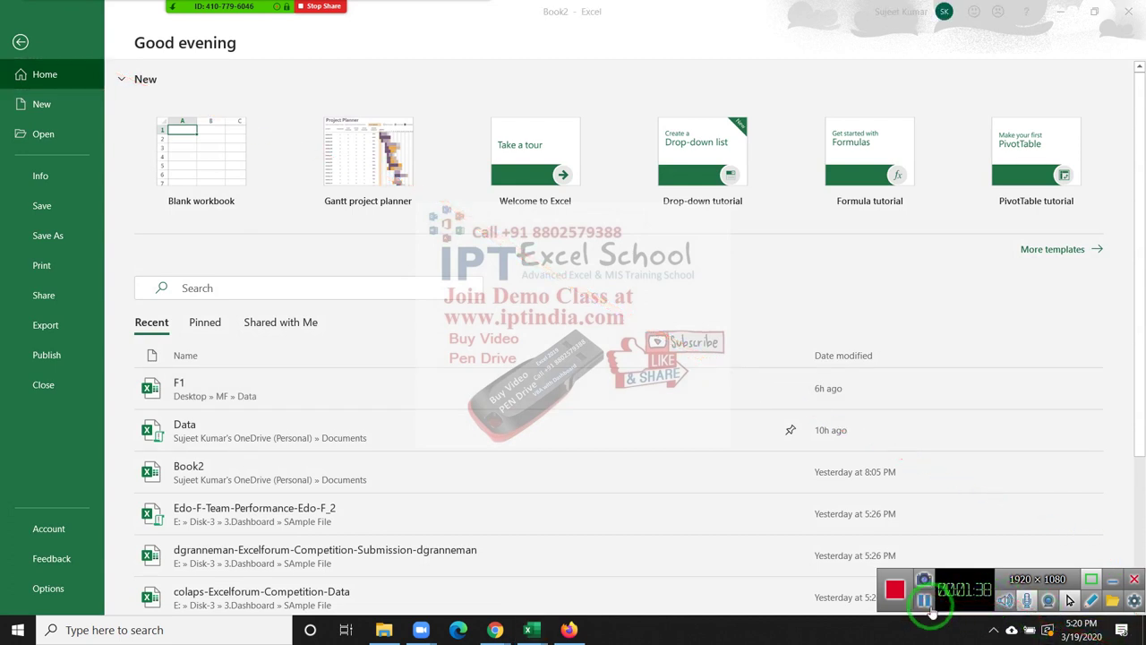
{"action": "left_click", "coordinate": [995, 630]}
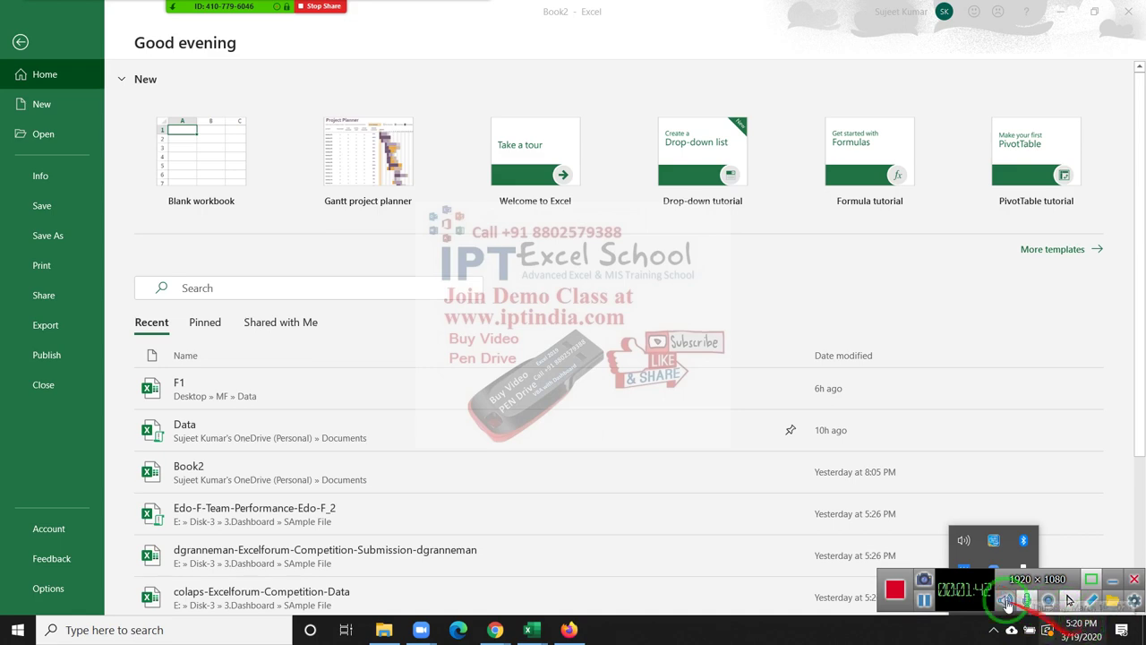
{"action": "left_click", "coordinate": [537, 260]}
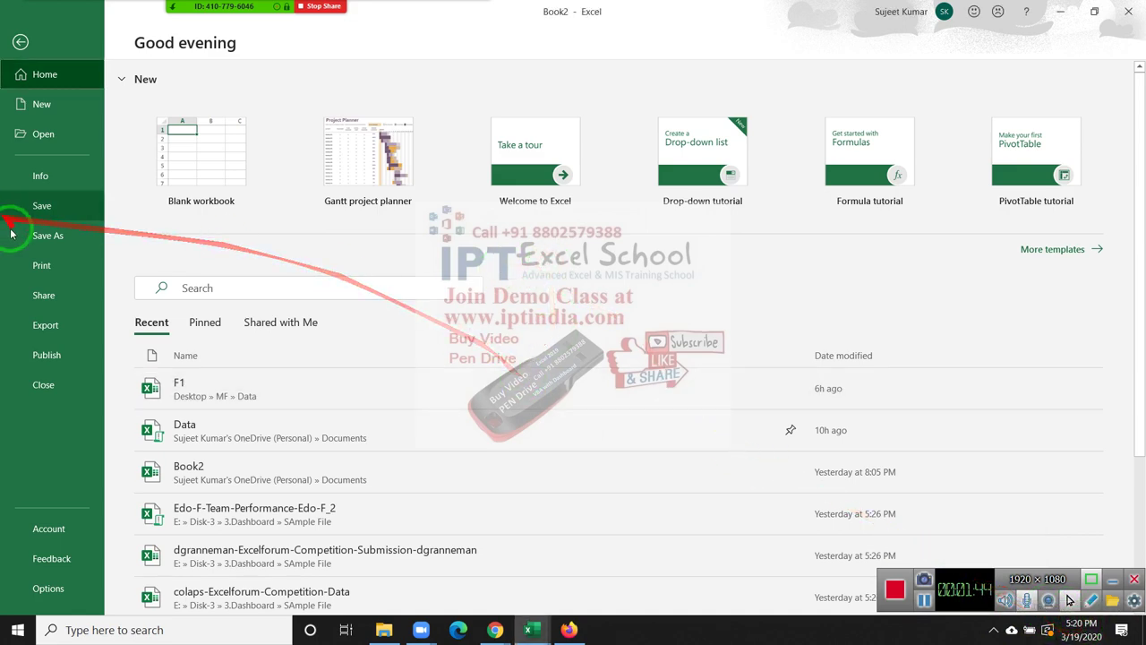
{"action": "left_click", "coordinate": [48, 588]}
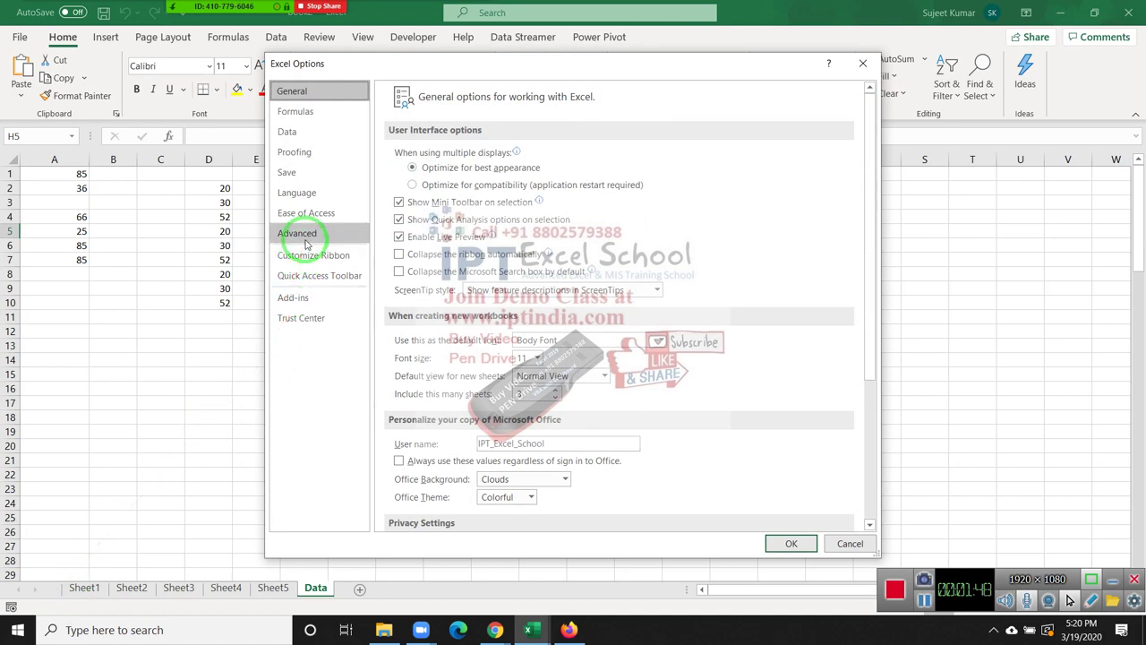
Step: Review the General options, check then close the Zoom Participants window, and close Excel Options
{"action": "left_click_drag", "start_coordinate": [289, 92], "coordinate": [517, 351]}
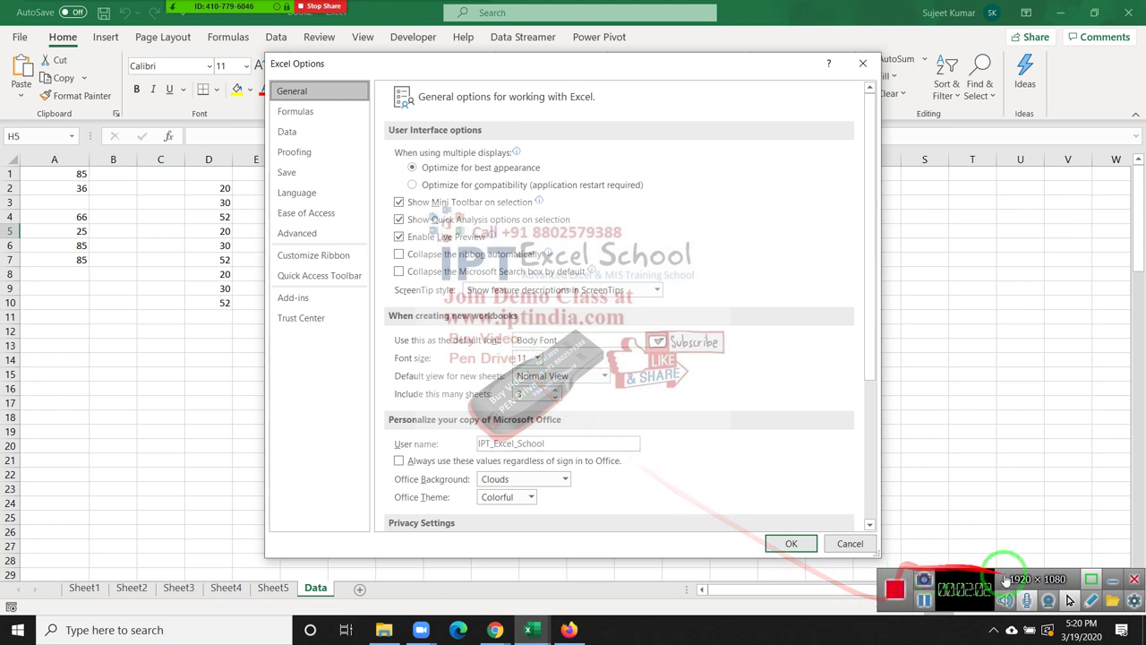
{"action": "left_click", "coordinate": [1094, 584]}
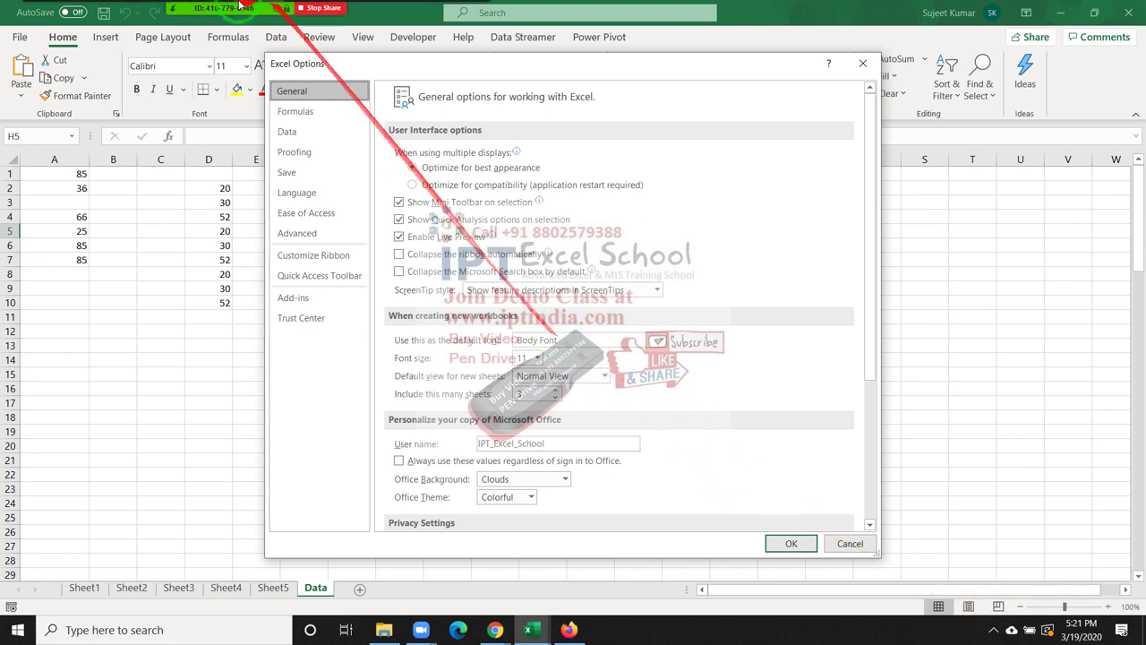
{"action": "left_click", "coordinate": [193, 13]}
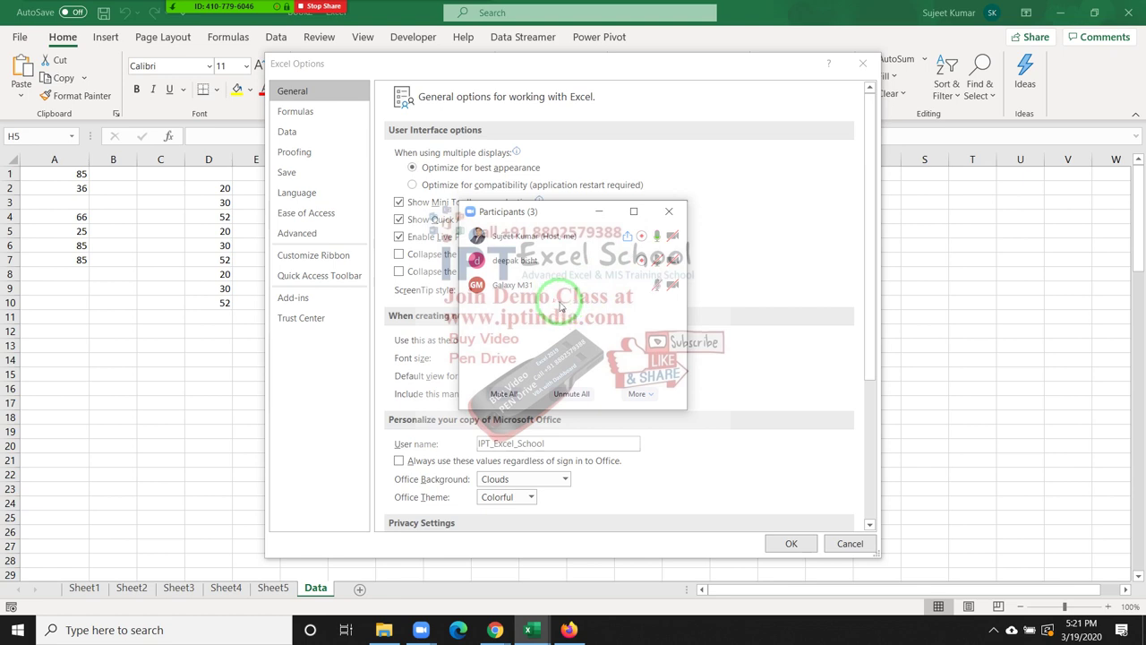
{"action": "left_click", "coordinate": [752, 179]}
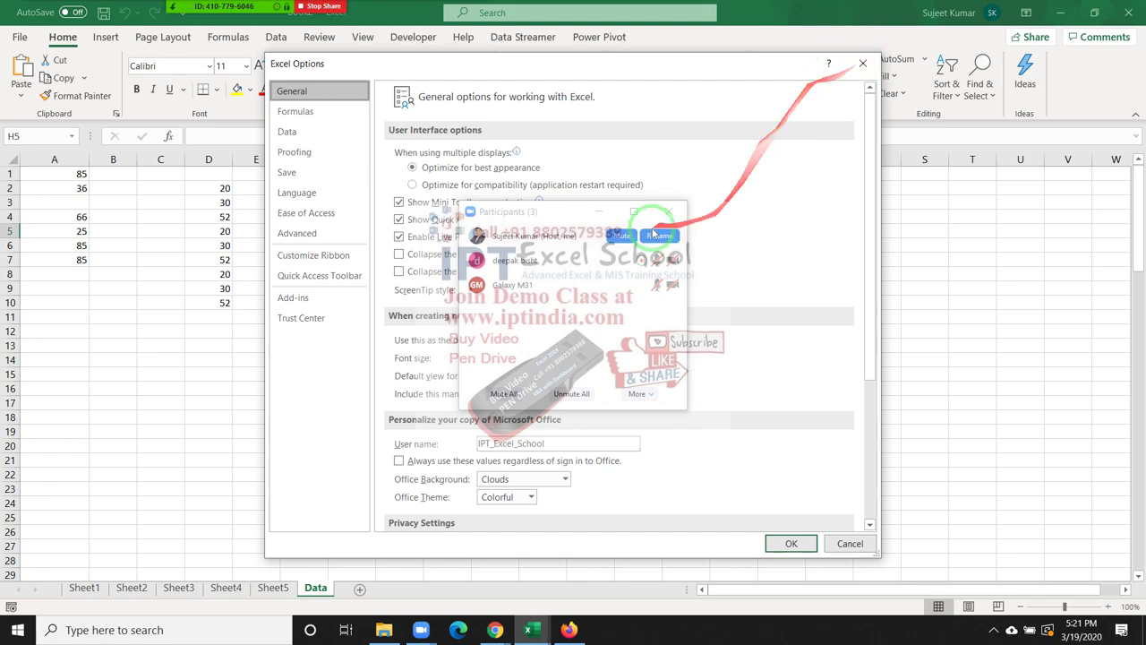
{"action": "left_click", "coordinate": [668, 211]}
{"action": "left_click", "coordinate": [843, 63]}
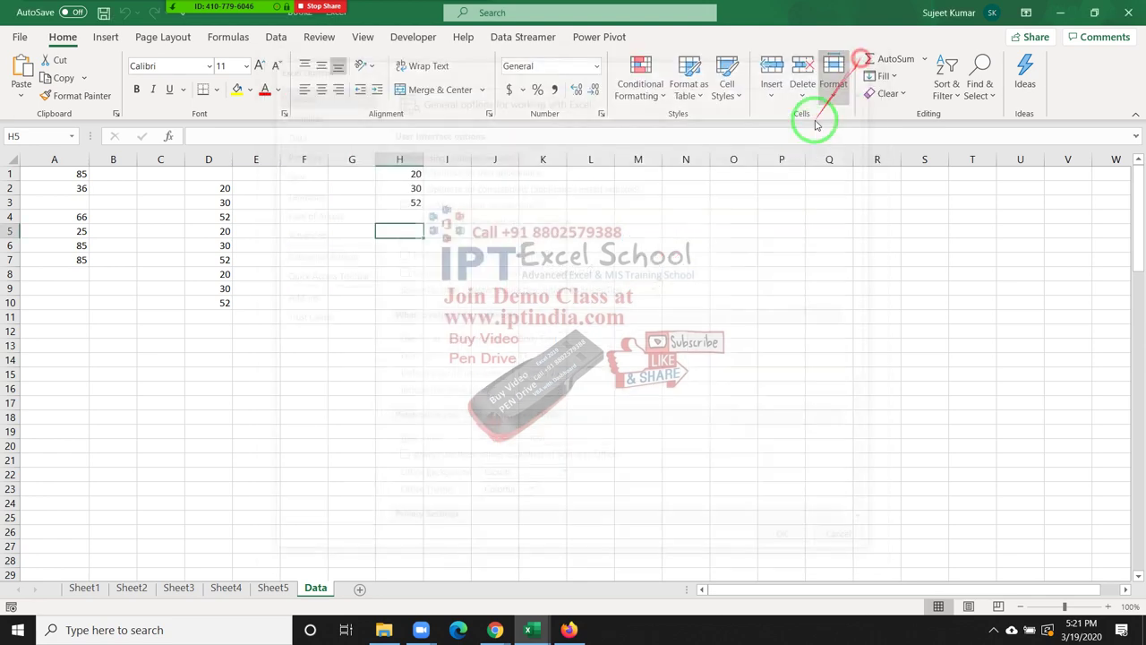
Step: Select G6:L11, view the font list without choosing a font, then select cell H9
{"action": "left_click", "coordinate": [394, 403]}
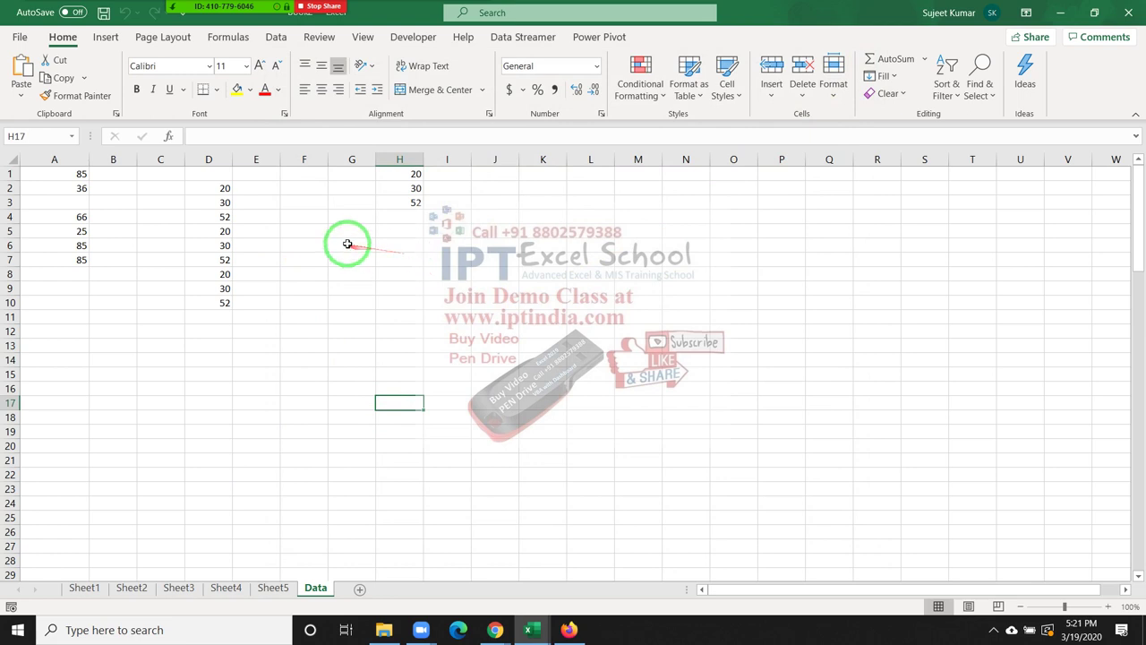
{"action": "left_click_drag", "start_coordinate": [346, 243], "coordinate": [604, 318]}
{"action": "left_click", "coordinate": [209, 66]}
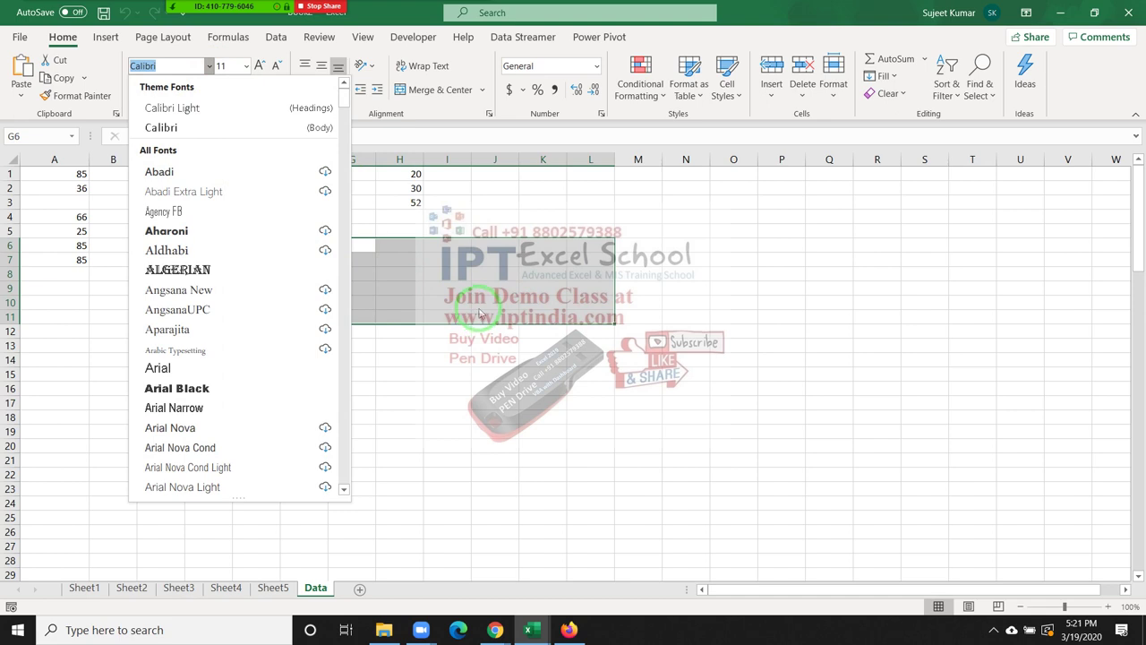
{"action": "left_click", "coordinate": [481, 313]}
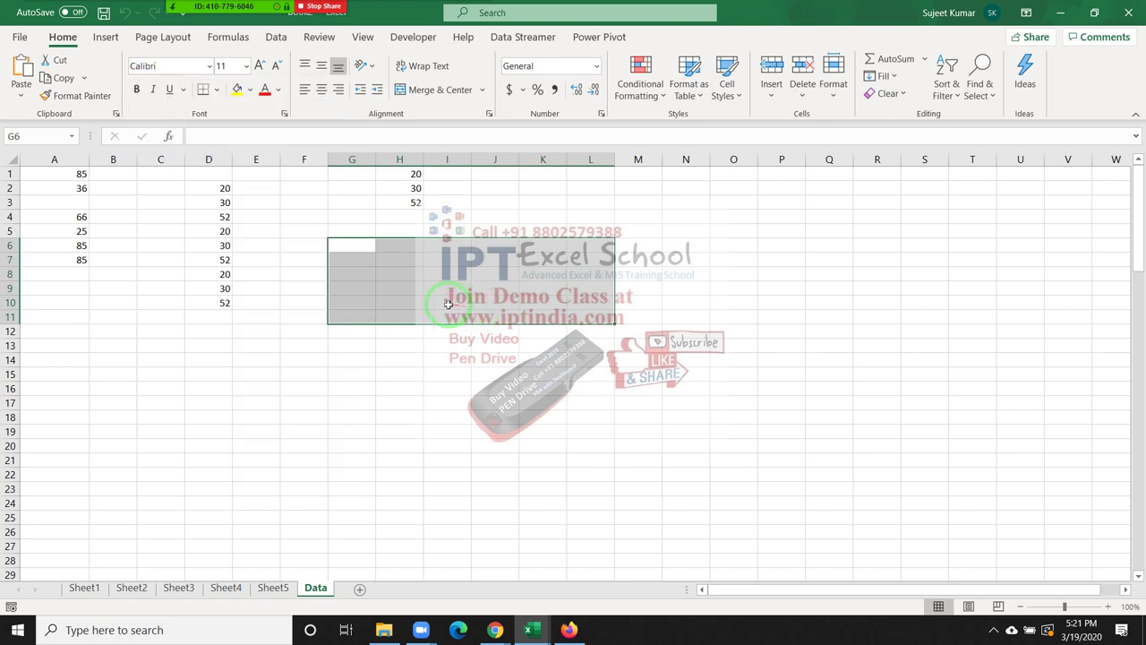
{"action": "left_click", "coordinate": [400, 287]}
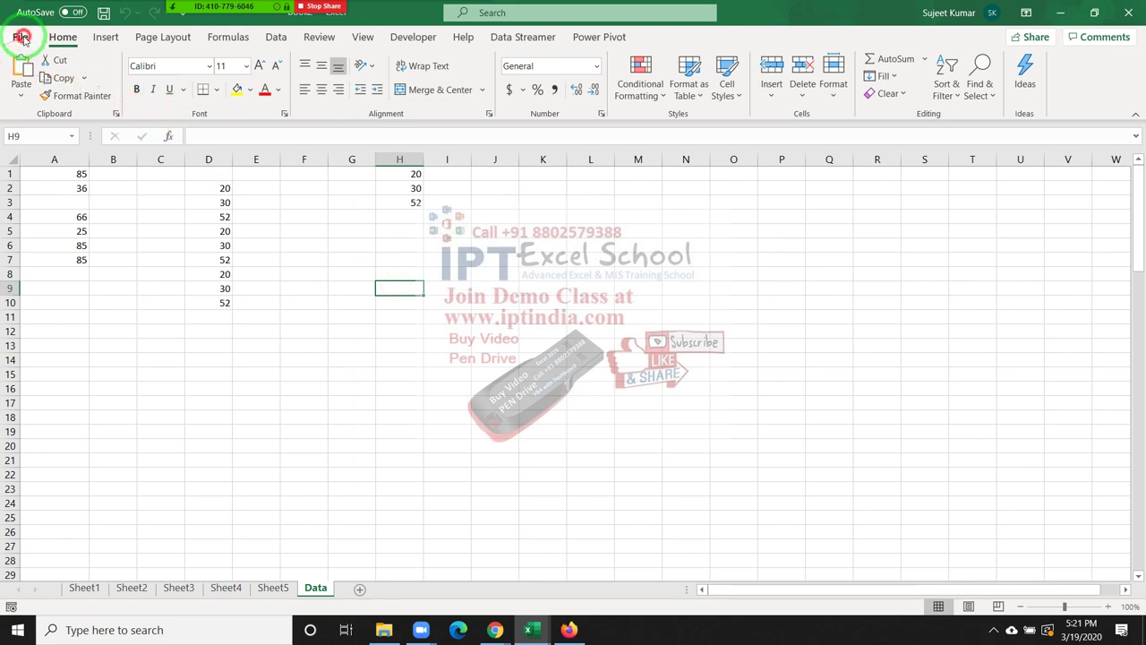
Step: In Excel Options General, keep Body Font as default font and select the User name text
{"action": "left_click", "coordinate": [20, 37]}
{"action": "left_click", "coordinate": [50, 588]}
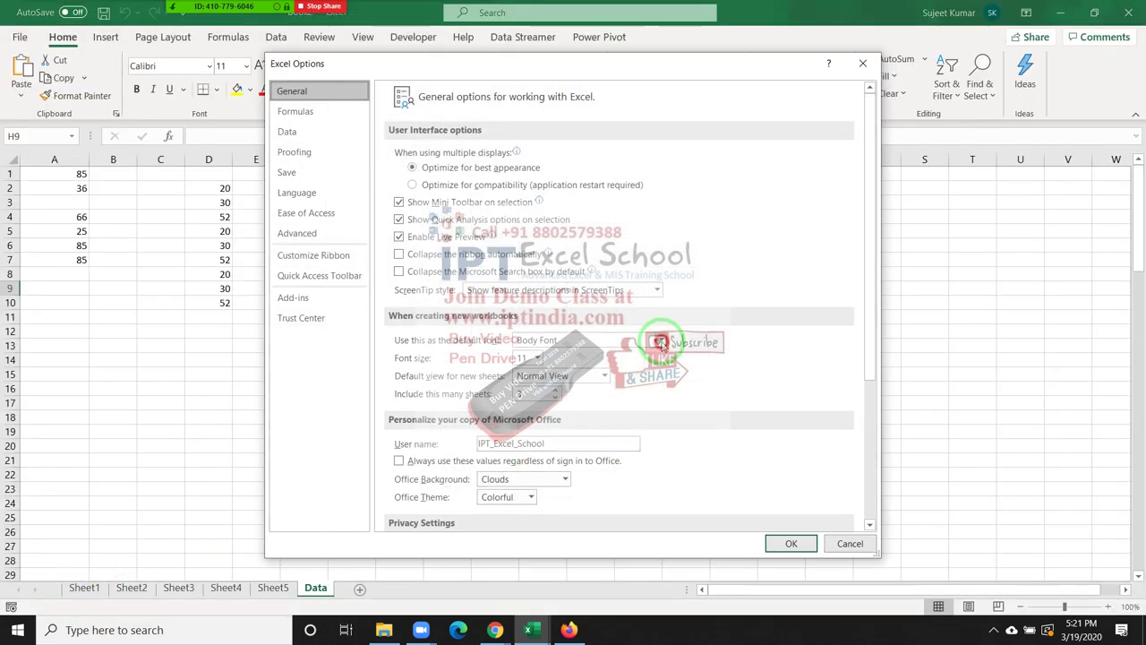
{"action": "left_click", "coordinate": [659, 341]}
{"action": "left_click", "coordinate": [666, 401]}
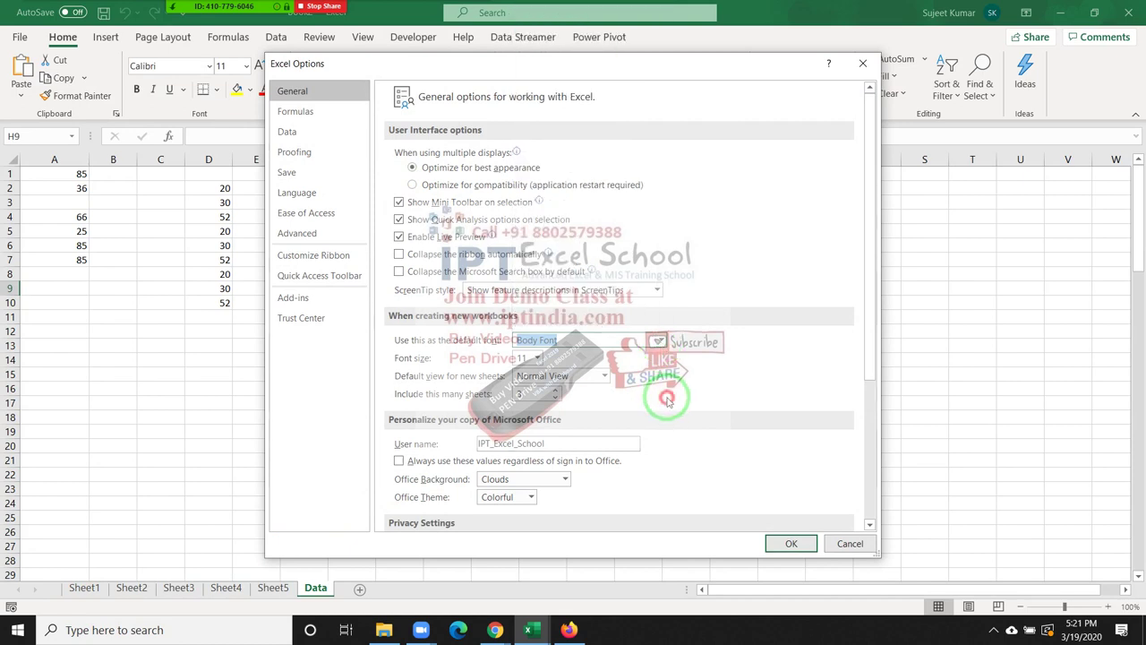
{"action": "scroll", "coordinate": [593, 453], "scroll_direction": "down", "scroll_amount": 2}
{"action": "scroll", "coordinate": [577, 421], "scroll_direction": "down", "scroll_amount": 2}
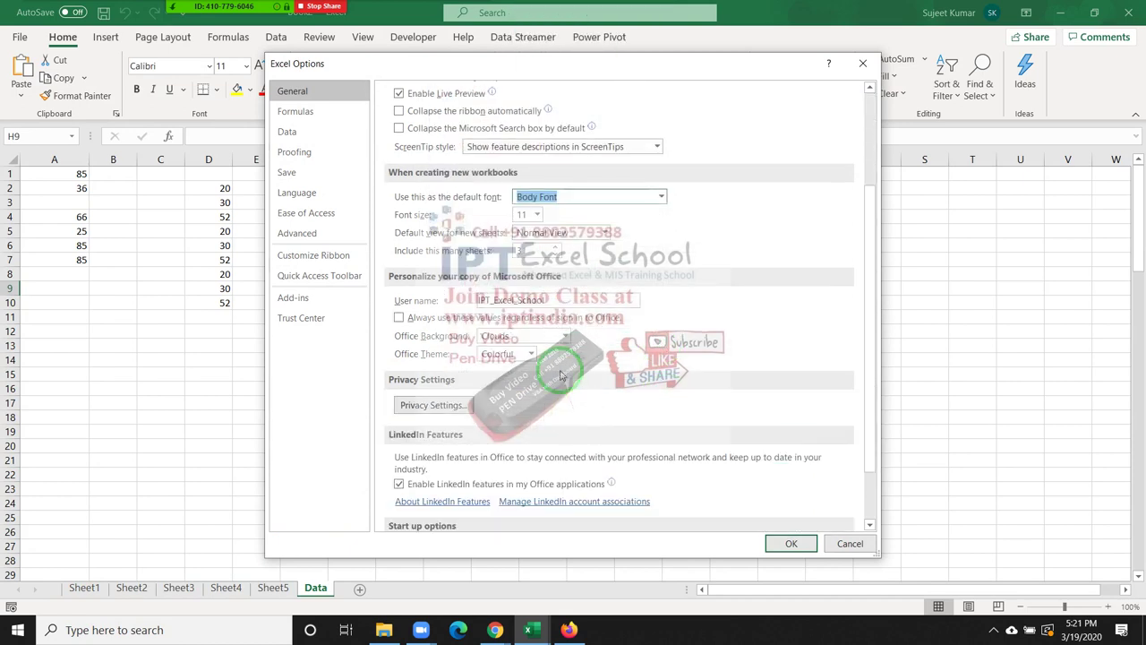
{"action": "double_click", "coordinate": [546, 301]}
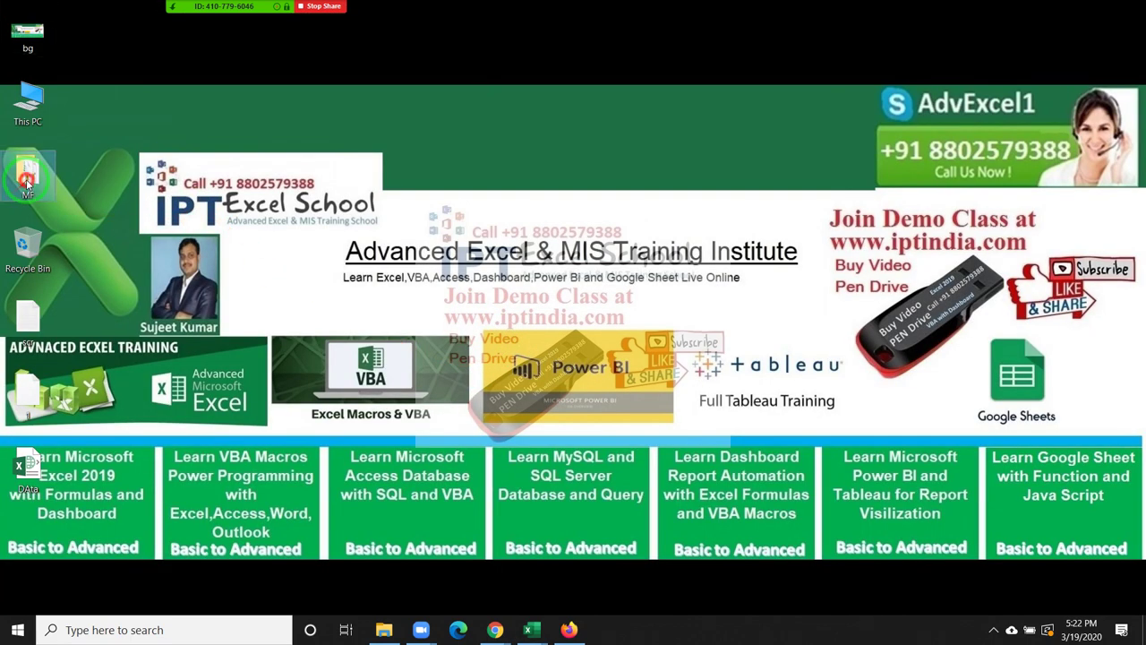
Step: Open the MF folder from the desktop in File Explorer, then switch back to Excel Options
{"action": "double_click", "coordinate": [27, 179]}
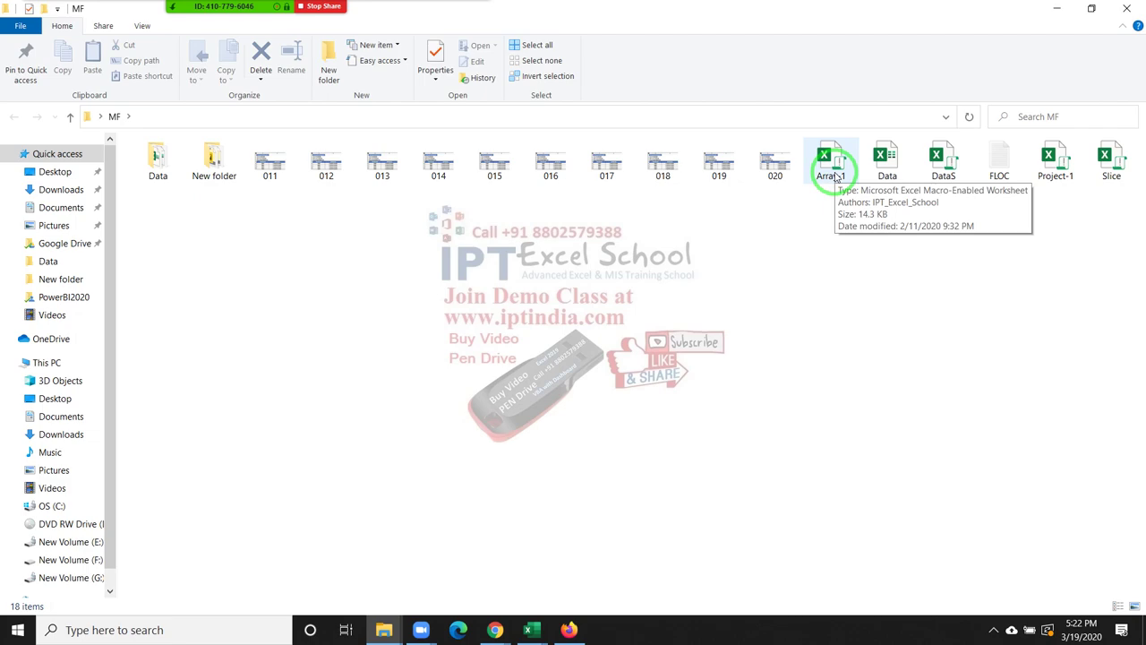
{"action": "key", "text": "alt+Tab"}
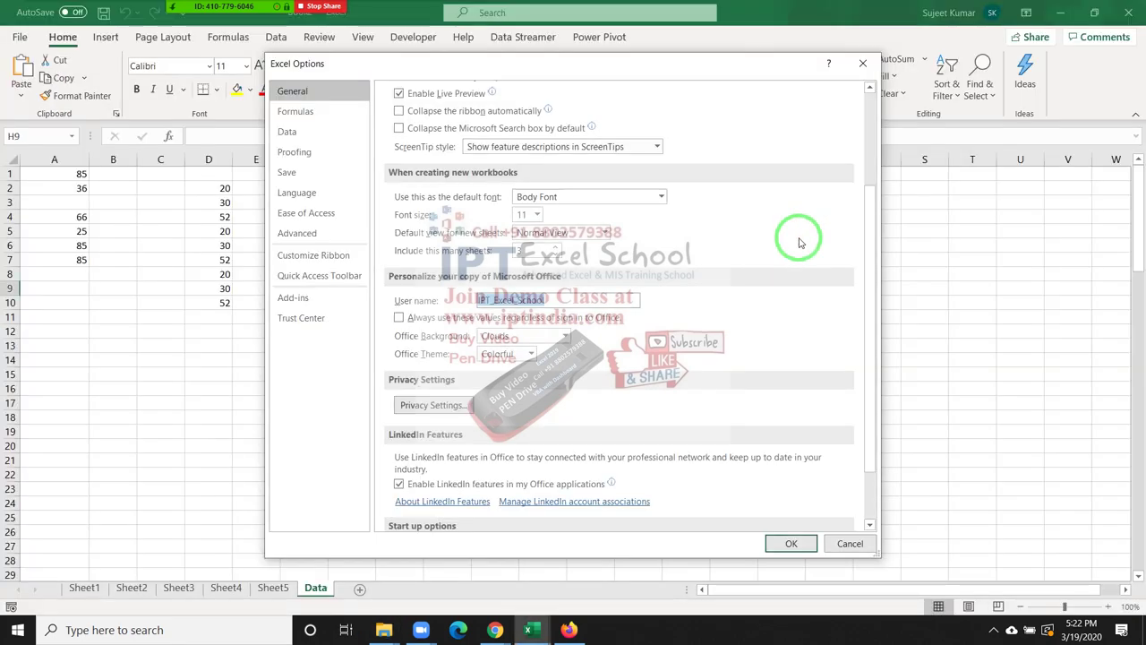
Step: Scroll the General options to the start-up settings, then show the Formulas page
{"action": "scroll", "coordinate": [601, 435], "scroll_direction": "down", "scroll_amount": 2}
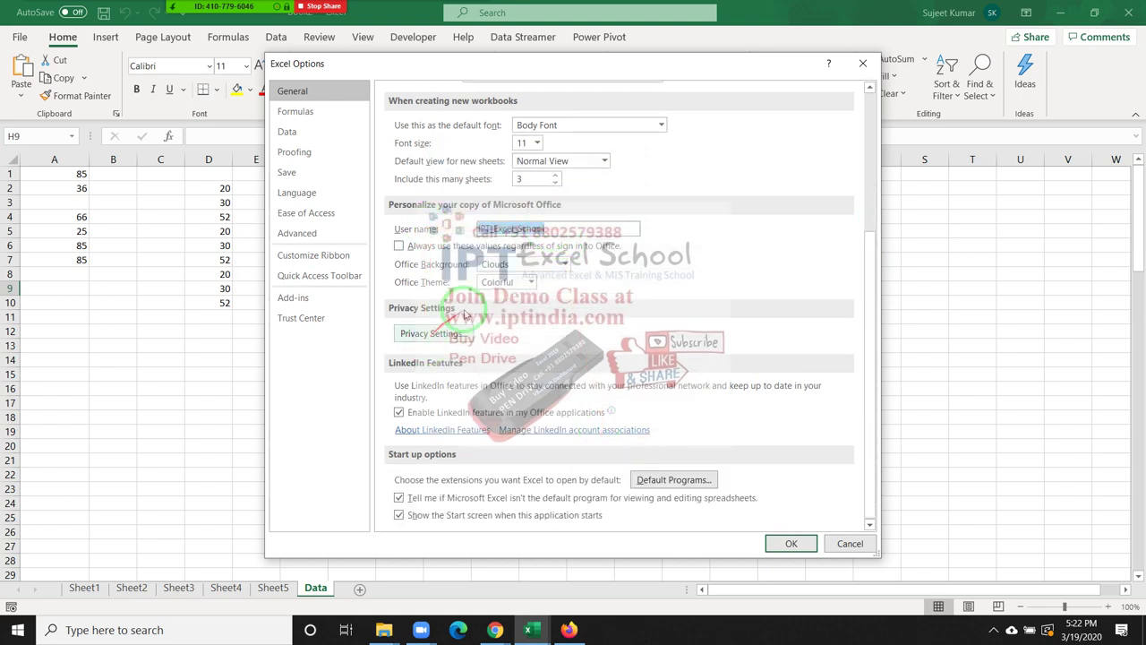
{"action": "left_click", "coordinate": [947, 358]}
{"action": "key", "text": "super"}
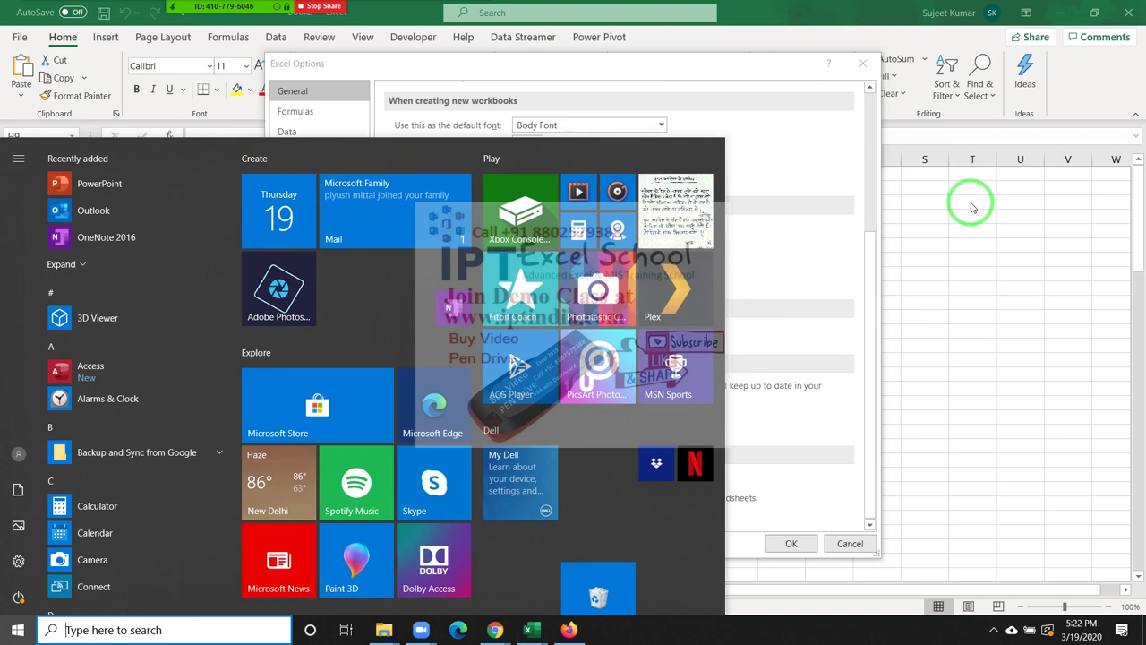
{"action": "left_click", "coordinate": [815, 136]}
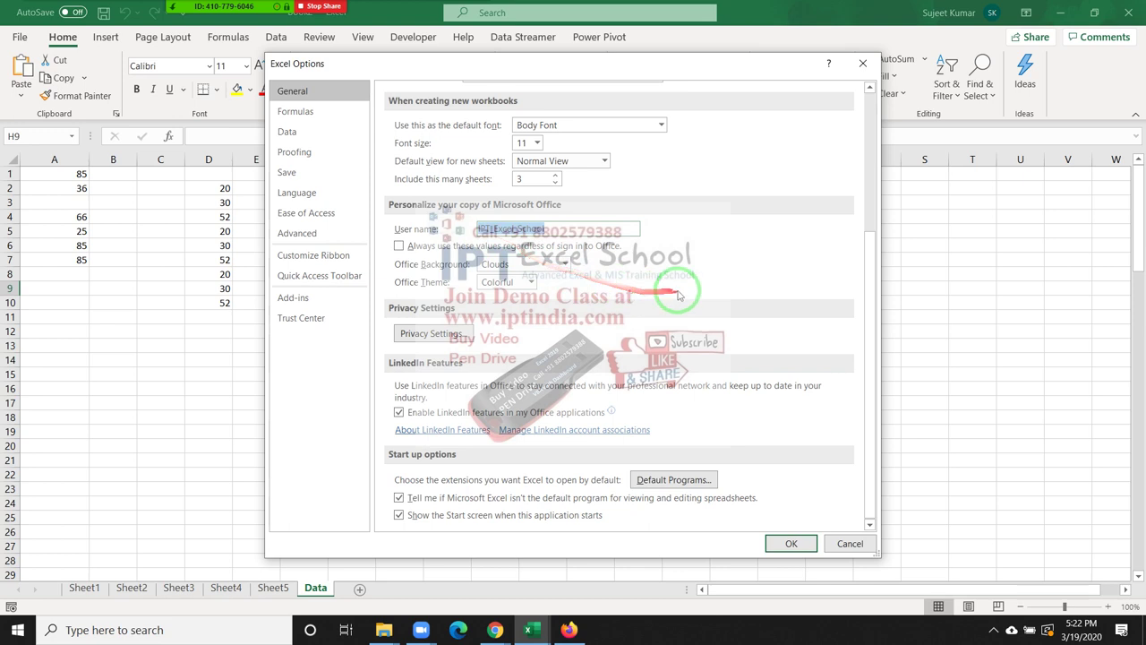
{"action": "left_click", "coordinate": [330, 112]}
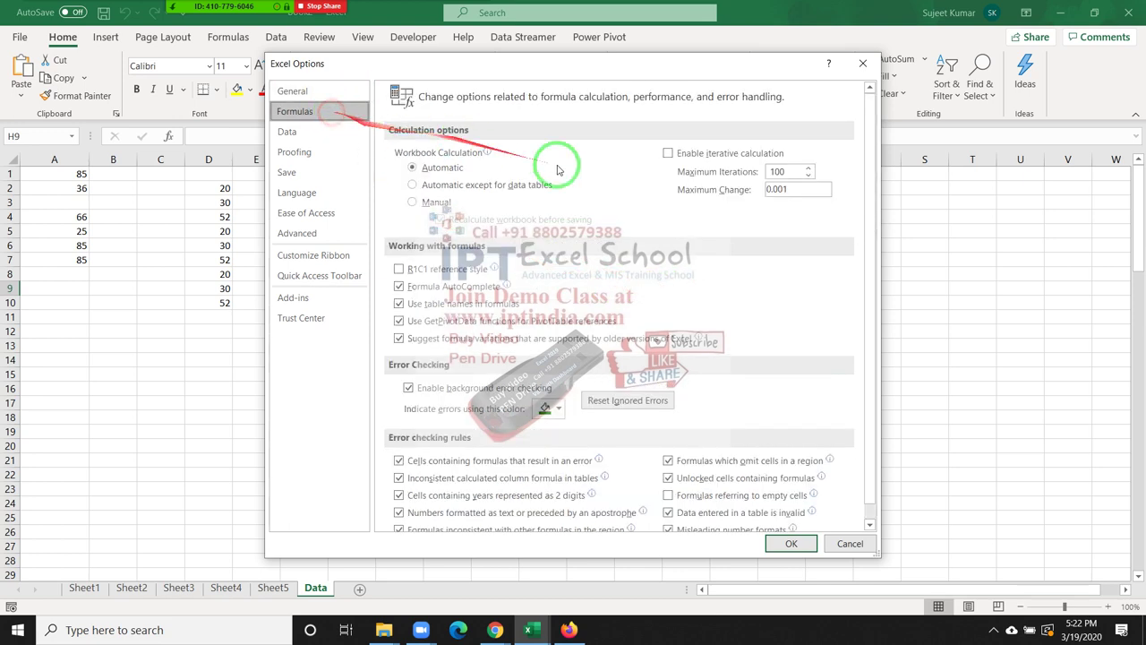
Step: Turn on R1C1 reference style and apply it with OK
{"action": "scroll", "coordinate": [749, 312], "scroll_direction": "down", "scroll_amount": 1}
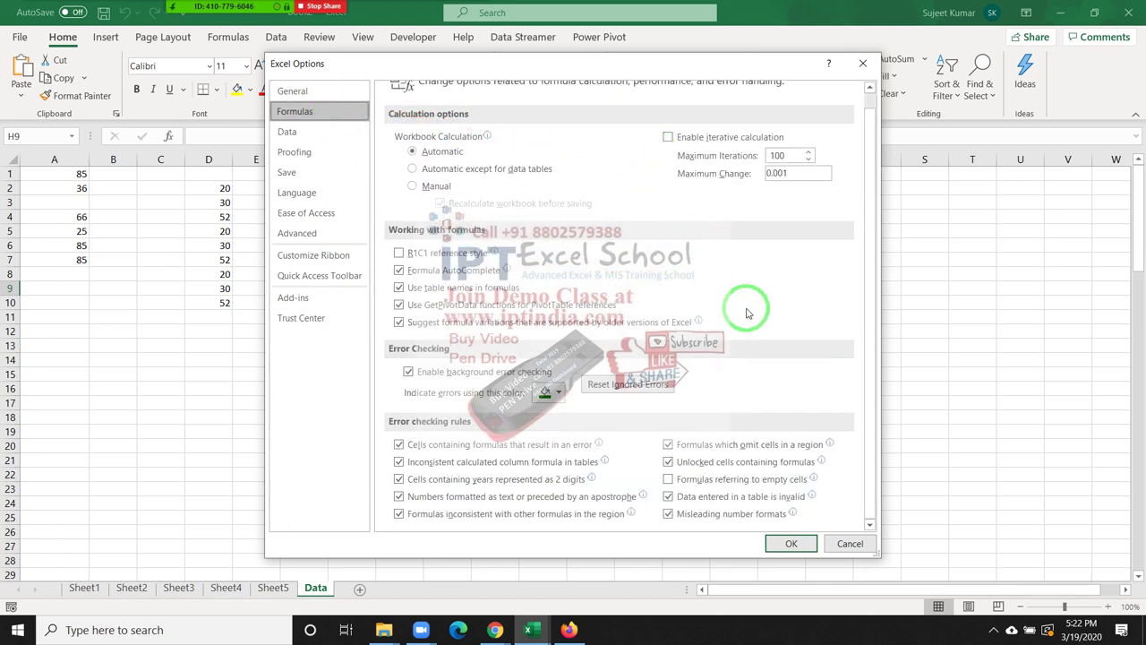
{"action": "left_click", "coordinate": [399, 254]}
{"action": "left_click", "coordinate": [793, 542]}
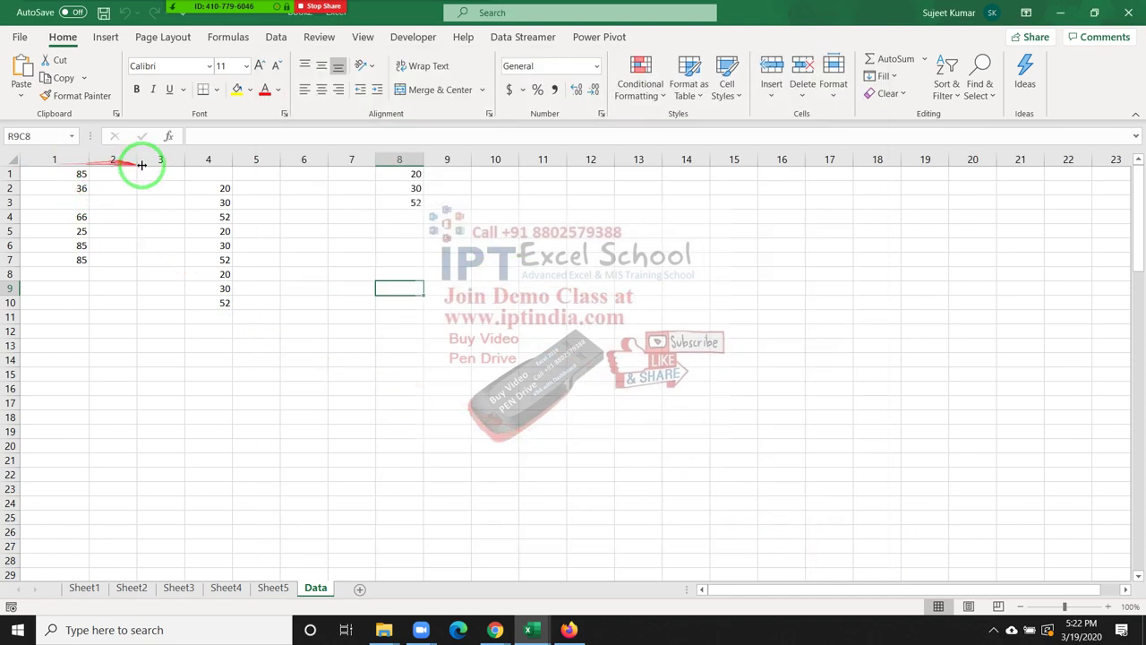
Step: Turn R1C1 reference style back off on the Formulas options page
{"action": "left_click", "coordinate": [18, 38]}
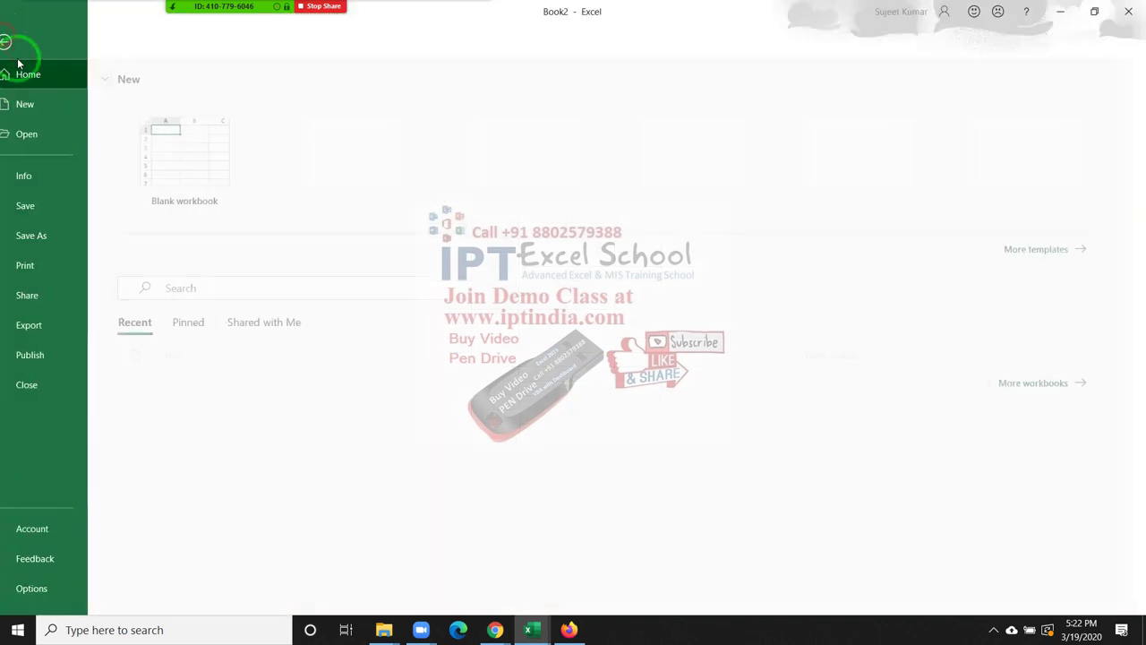
{"action": "left_click", "coordinate": [74, 587]}
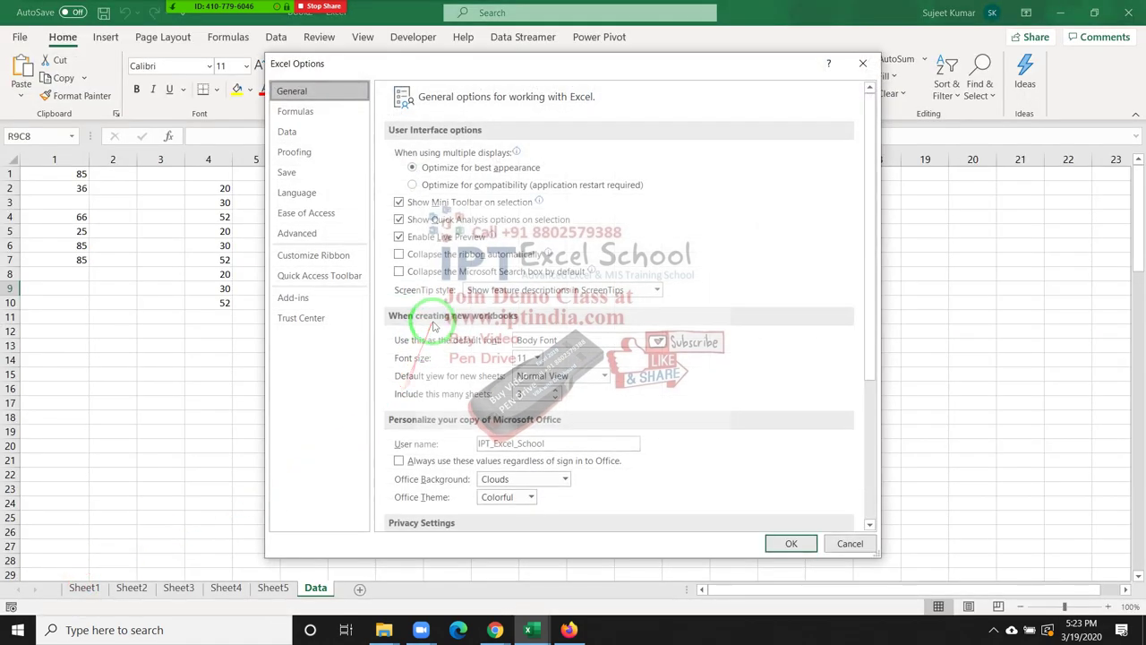
{"action": "left_click", "coordinate": [295, 111]}
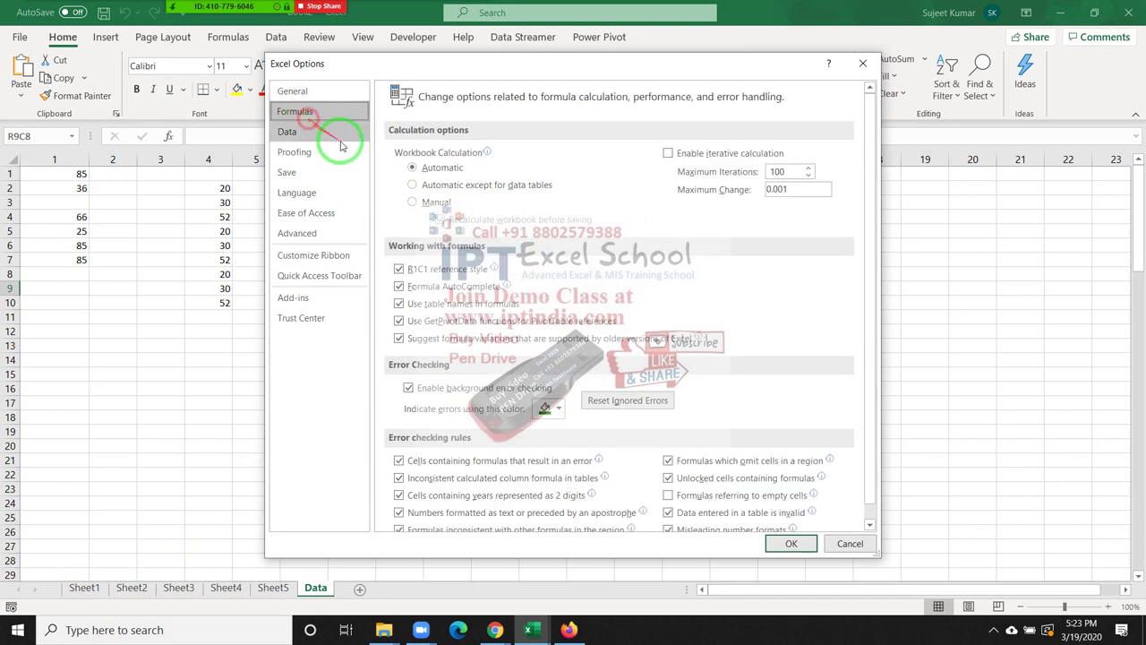
{"action": "left_click", "coordinate": [423, 271]}
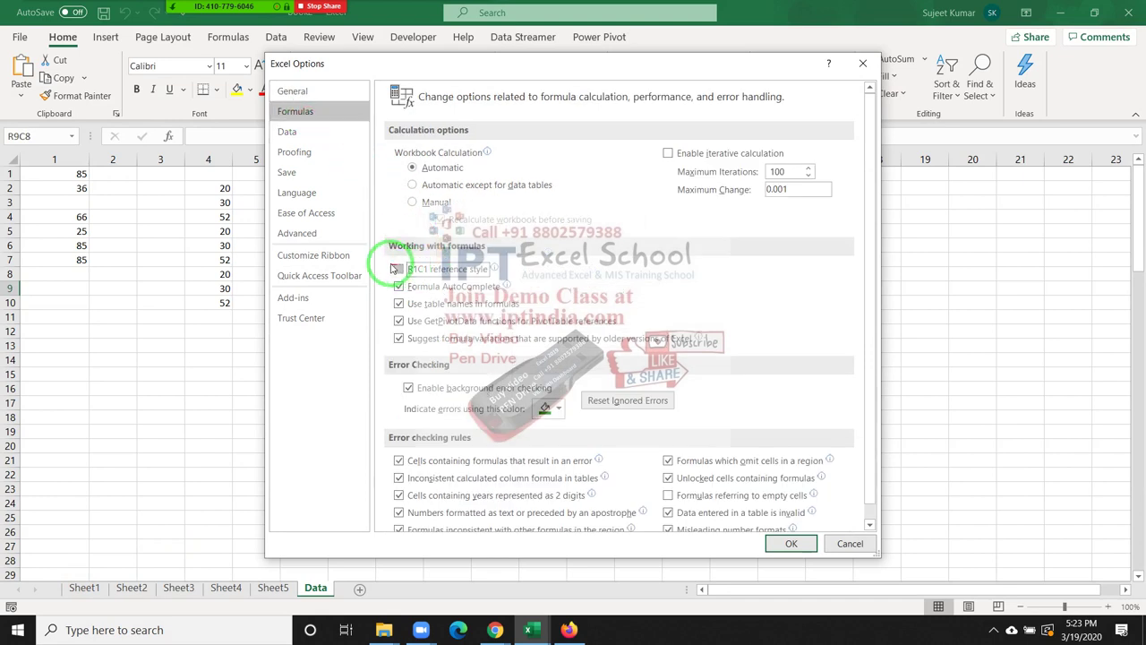
Step: View the Proofing AutoCorrect settings, then close Excel Options with OK
{"action": "left_click", "coordinate": [293, 152]}
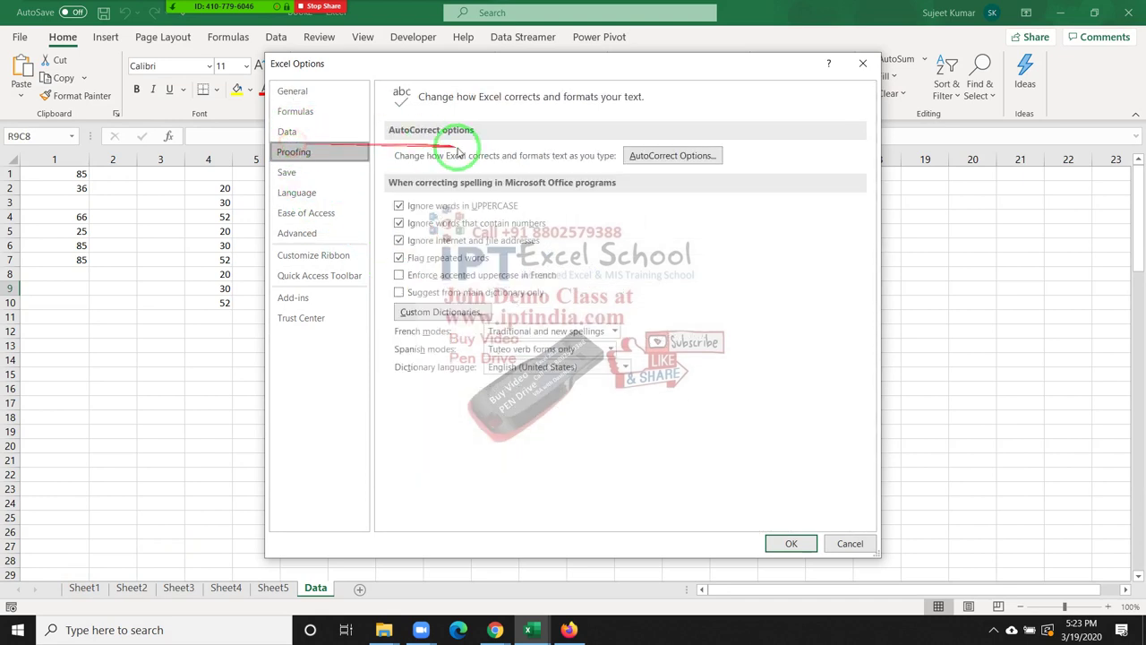
{"action": "left_click", "coordinate": [640, 155]}
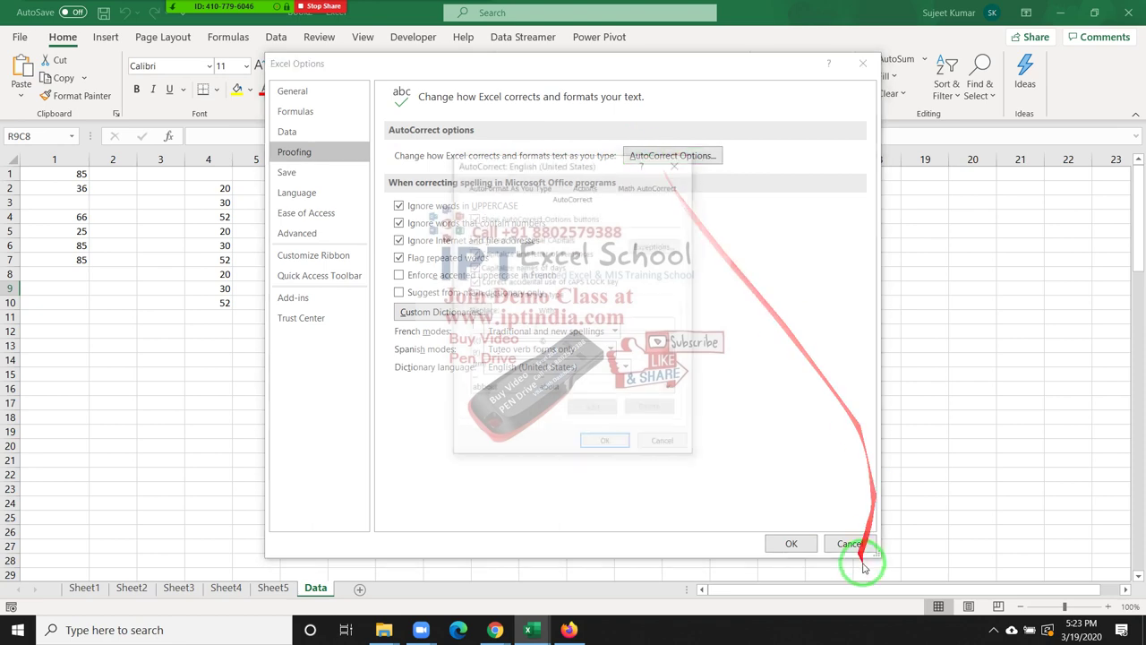
{"action": "left_click", "coordinate": [664, 445]}
{"action": "left_click", "coordinate": [790, 544]}
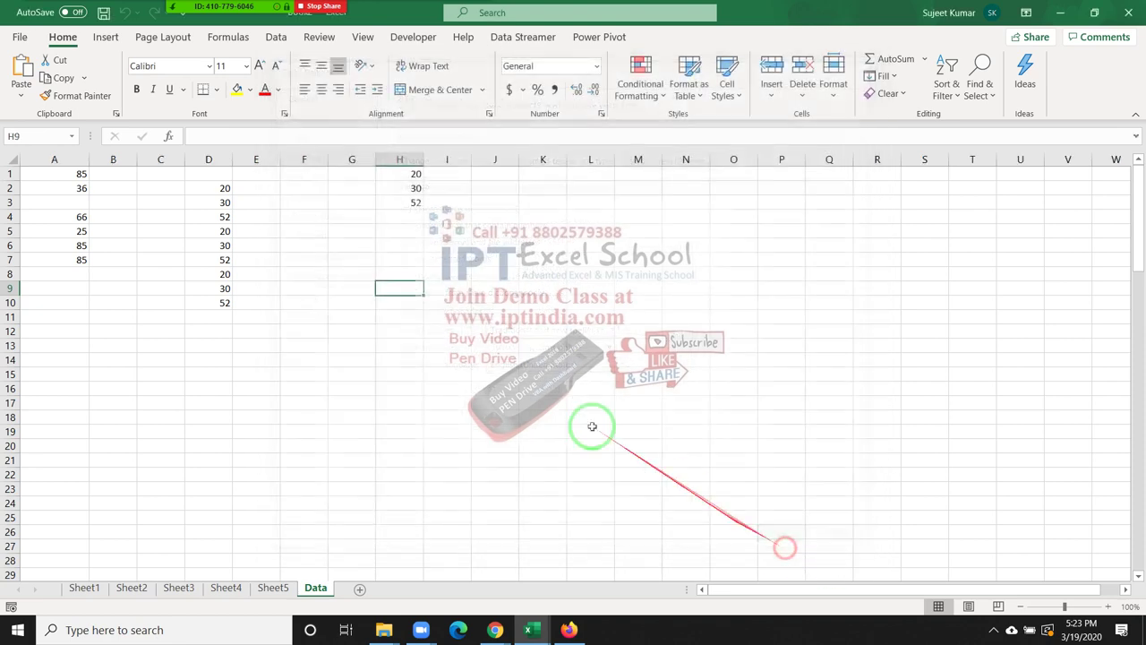
Step: Enter 'Daily Sales Report' in H9 and bring up the Proofing options
{"action": "type", "text": "Daily Sales Report"}
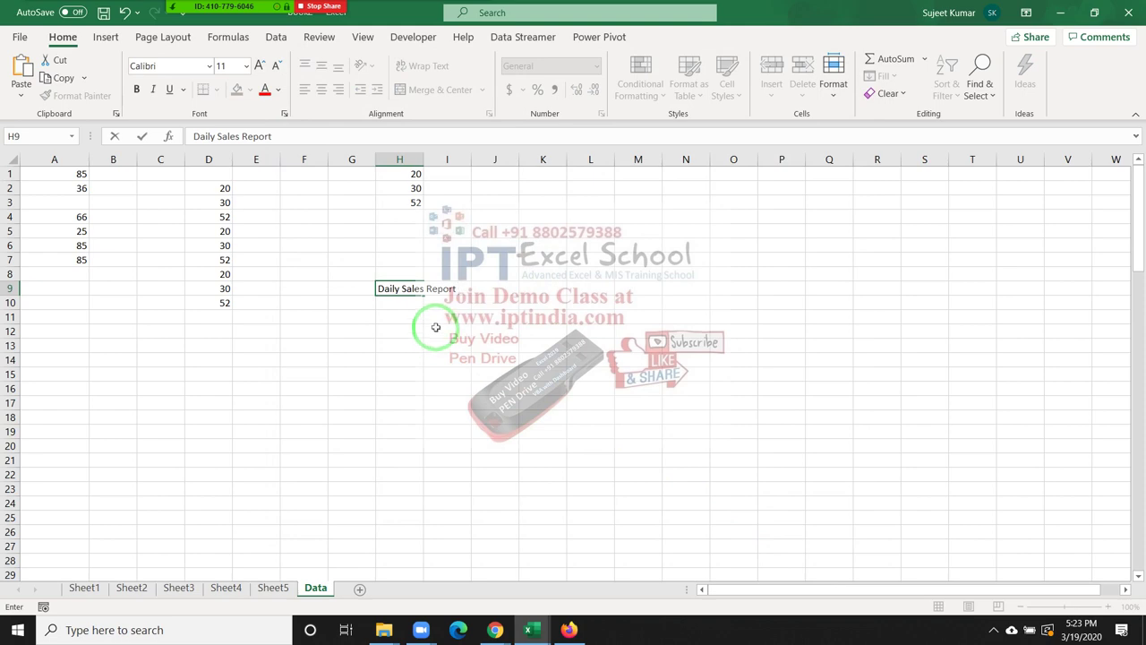
{"action": "left_click", "coordinate": [31, 43]}
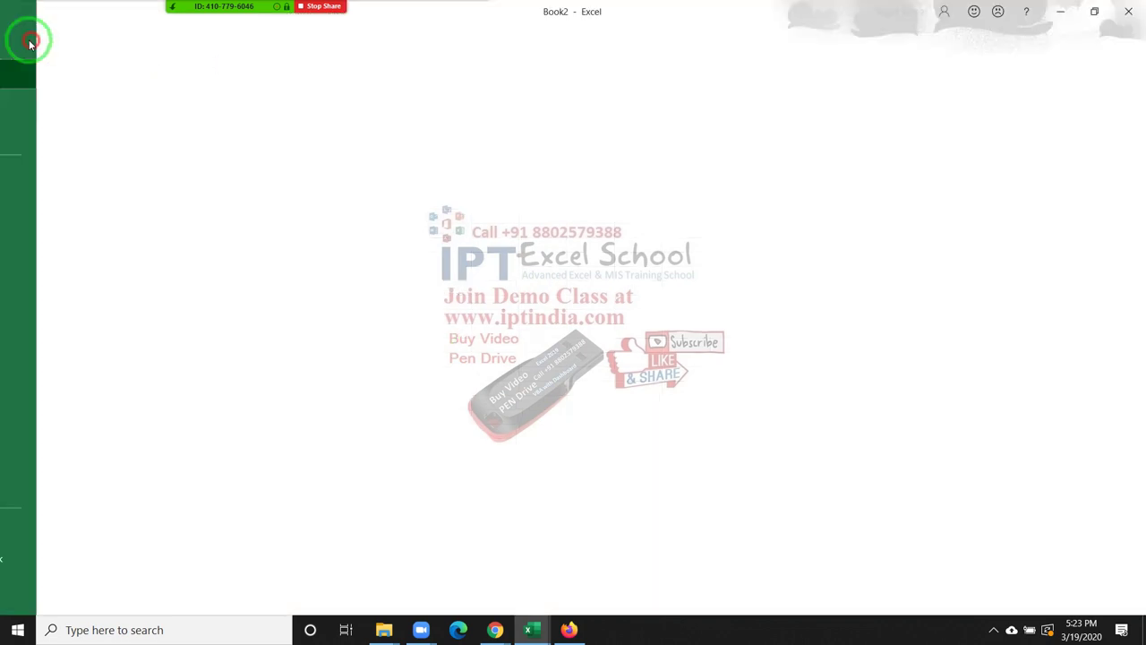
{"action": "left_click", "coordinate": [36, 586]}
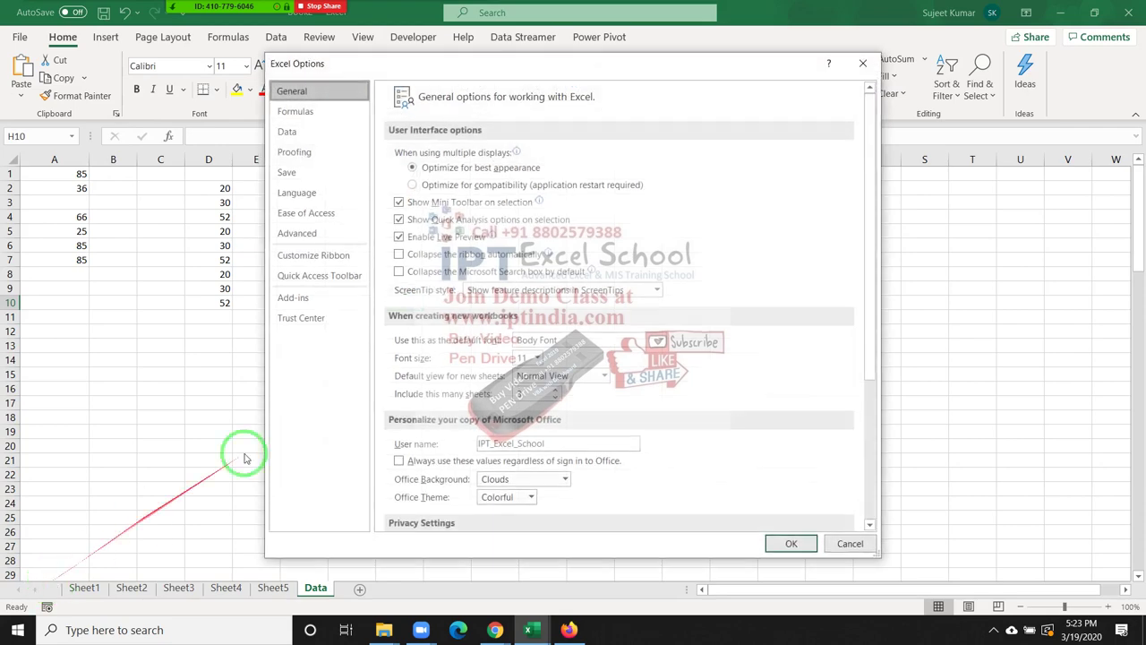
{"action": "left_click", "coordinate": [302, 152]}
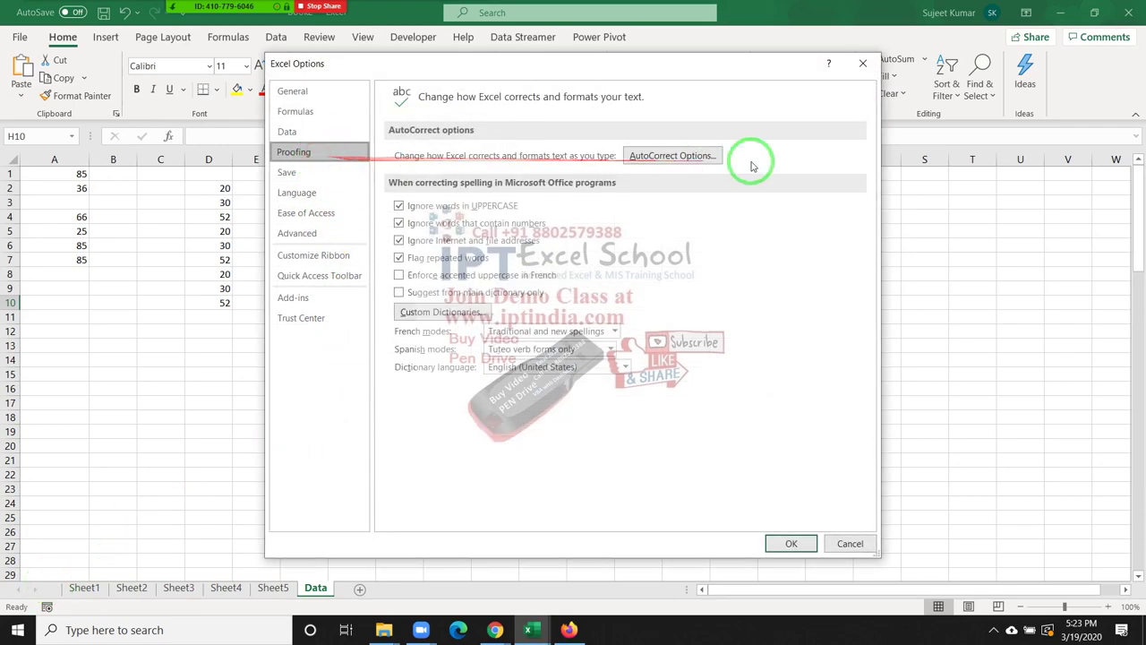
Step: Look up the DS AutoCorrect entry expanding to 'Daily Sales Report', then close the dialogs
{"action": "left_click", "coordinate": [686, 159]}
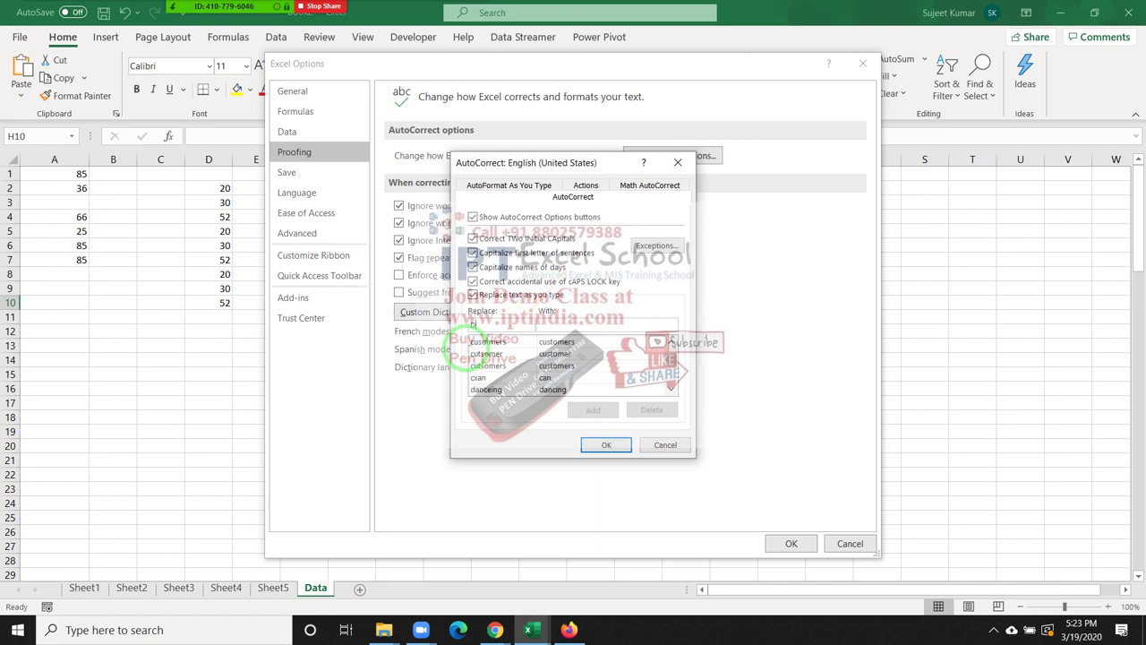
{"action": "type", "text": "DS"}
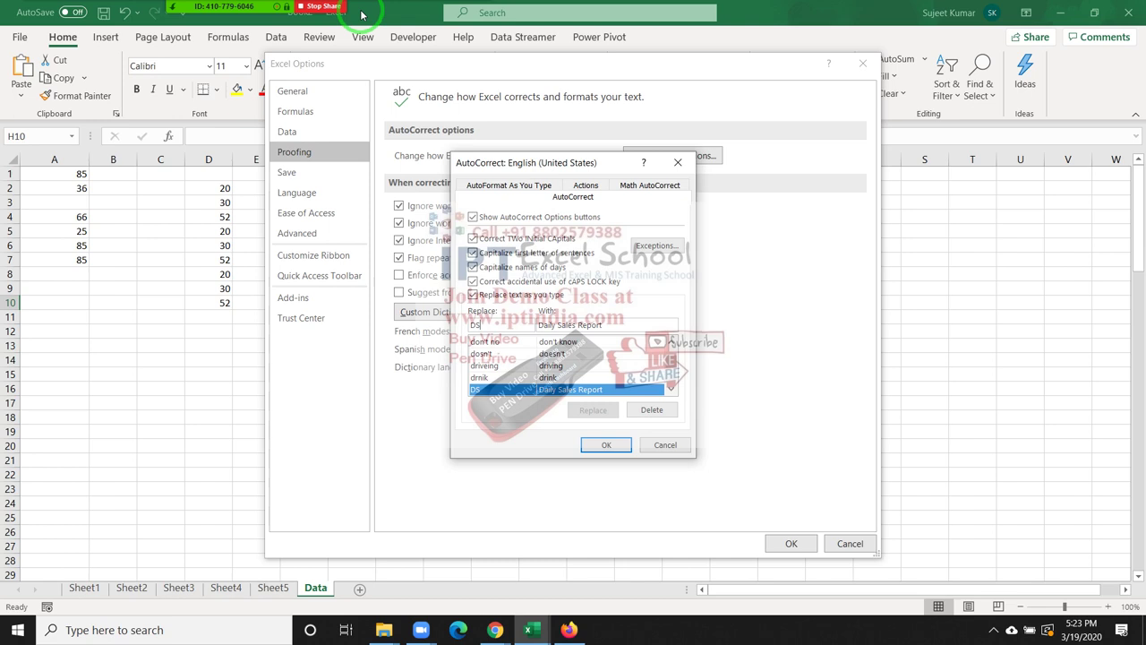
{"action": "key", "text": "Return"}
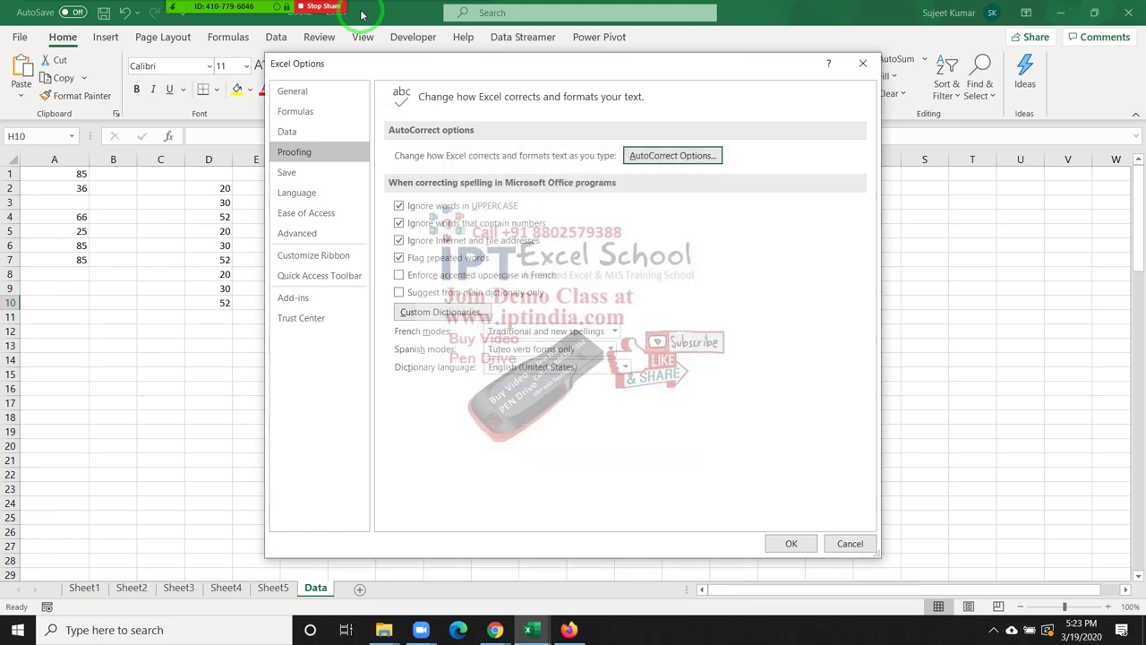
{"action": "key", "text": "Return"}
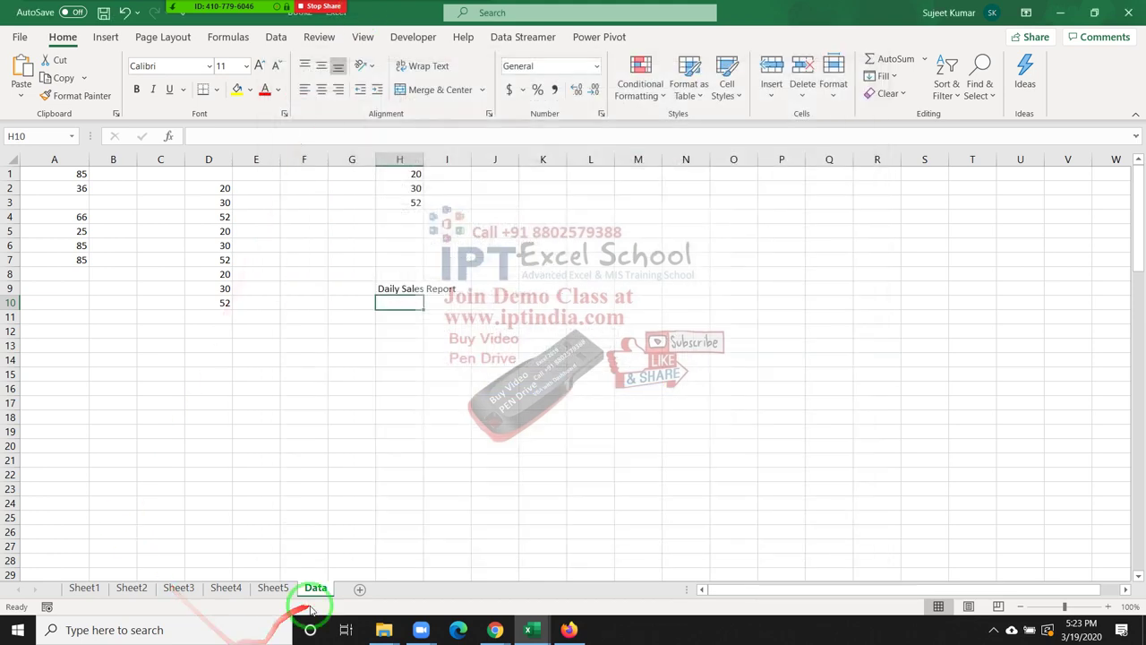
Step: On Sheet5, enter a column C header in C1 and an e-mail address in C2
{"action": "left_click", "coordinate": [273, 589]}
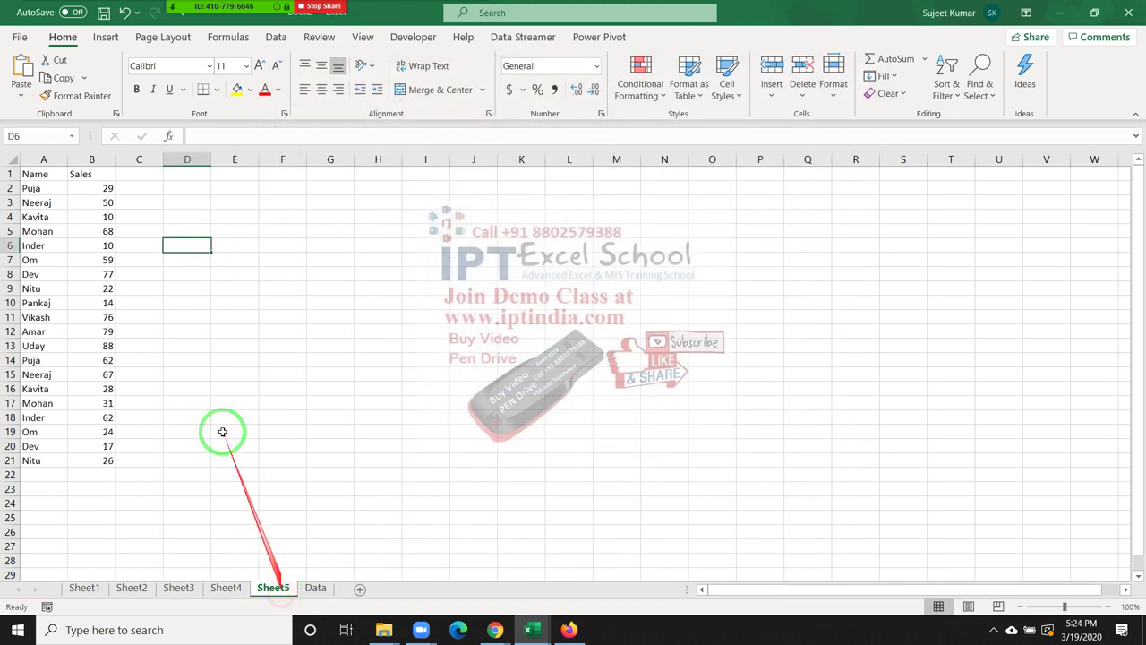
{"action": "left_click", "coordinate": [138, 176]}
{"action": "type", "text": "Earni"}
{"action": "key", "text": "Return"}
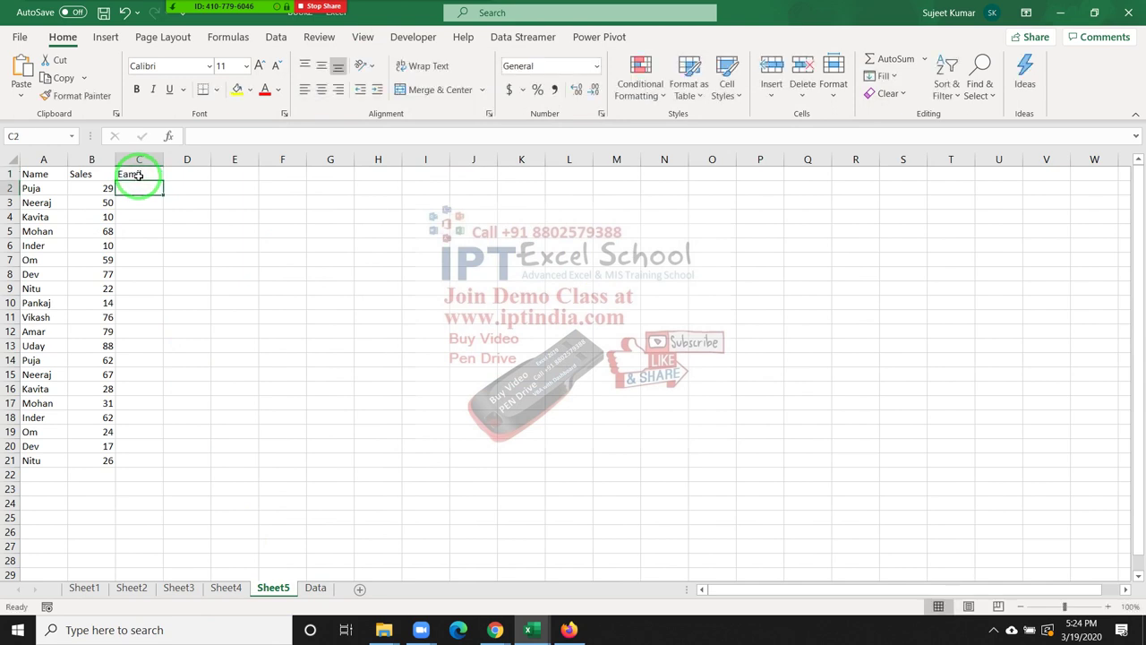
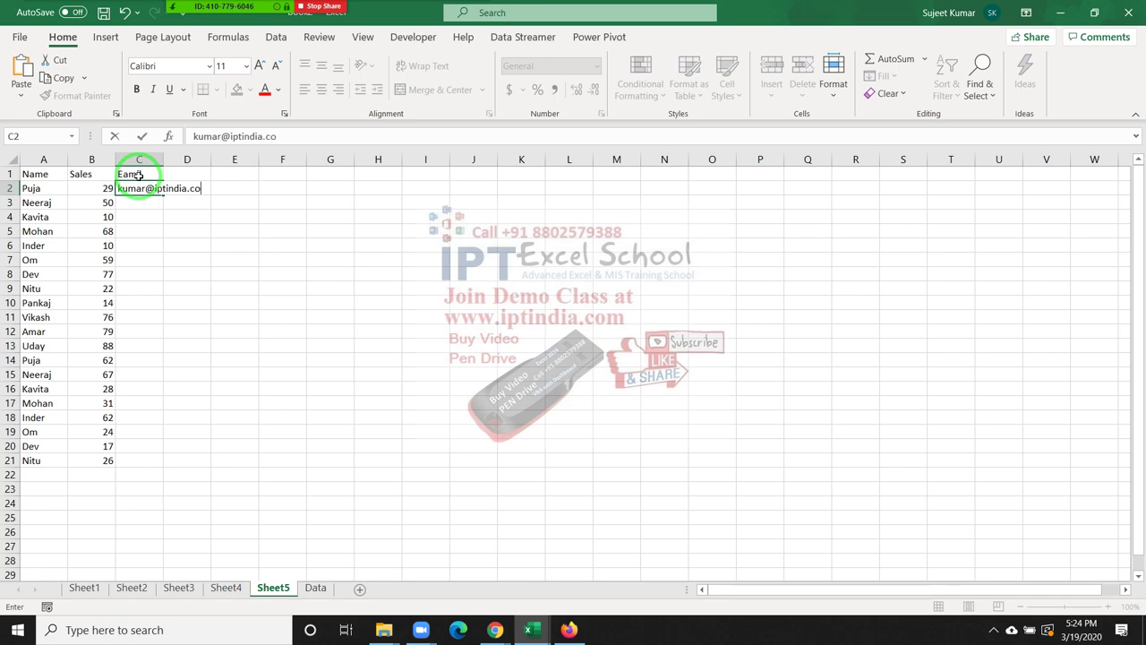
{"action": "key", "text": "Return"}
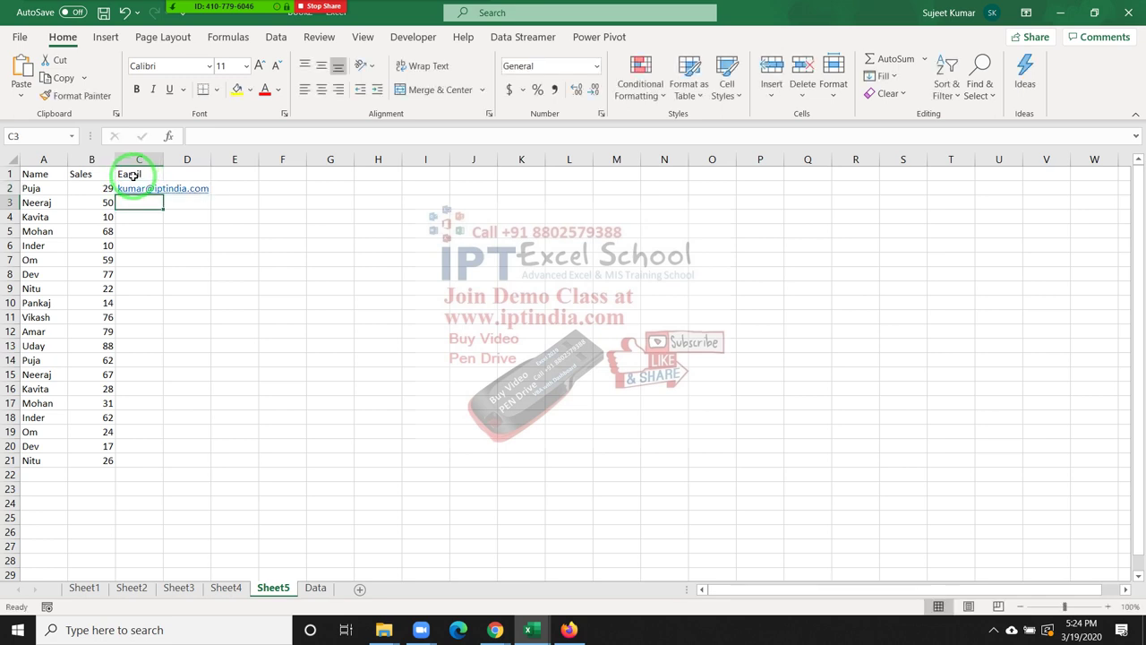
Step: Fill the C2 e-mail address down through C21 alongside the Sales data
{"action": "key", "text": "Left"}
{"action": "key", "text": "ctrl+Down"}
{"action": "key", "text": "Right"}
{"action": "key", "text": "ctrl+shift+Up"}
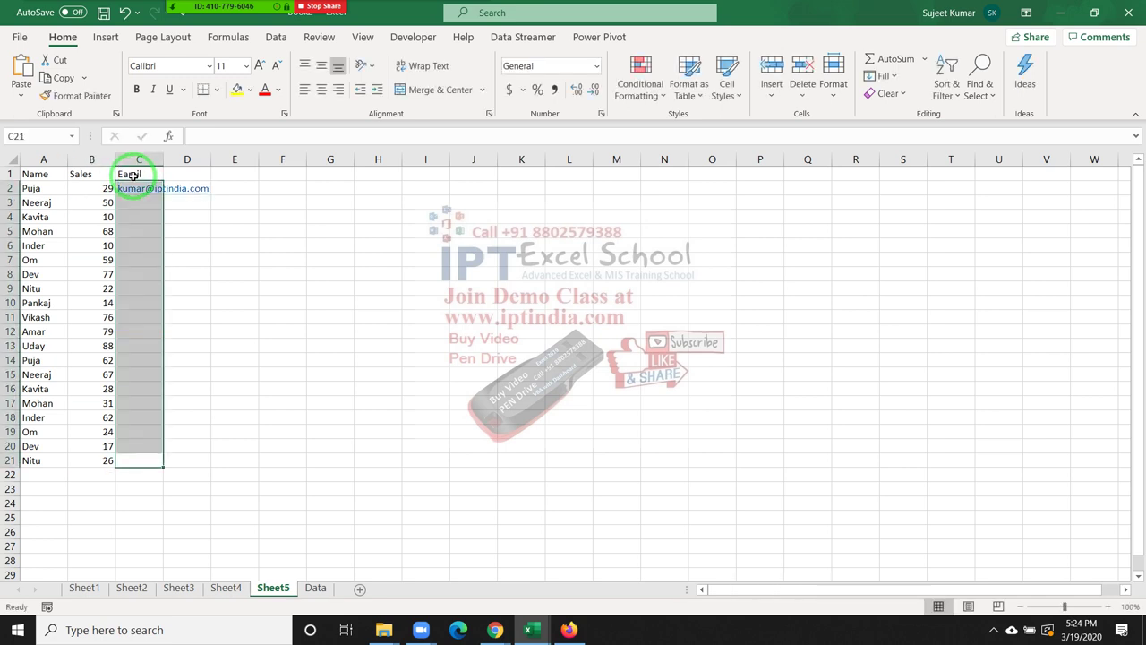
{"action": "key", "text": "ctrl+d"}
{"action": "left_click", "coordinate": [367, 260]}
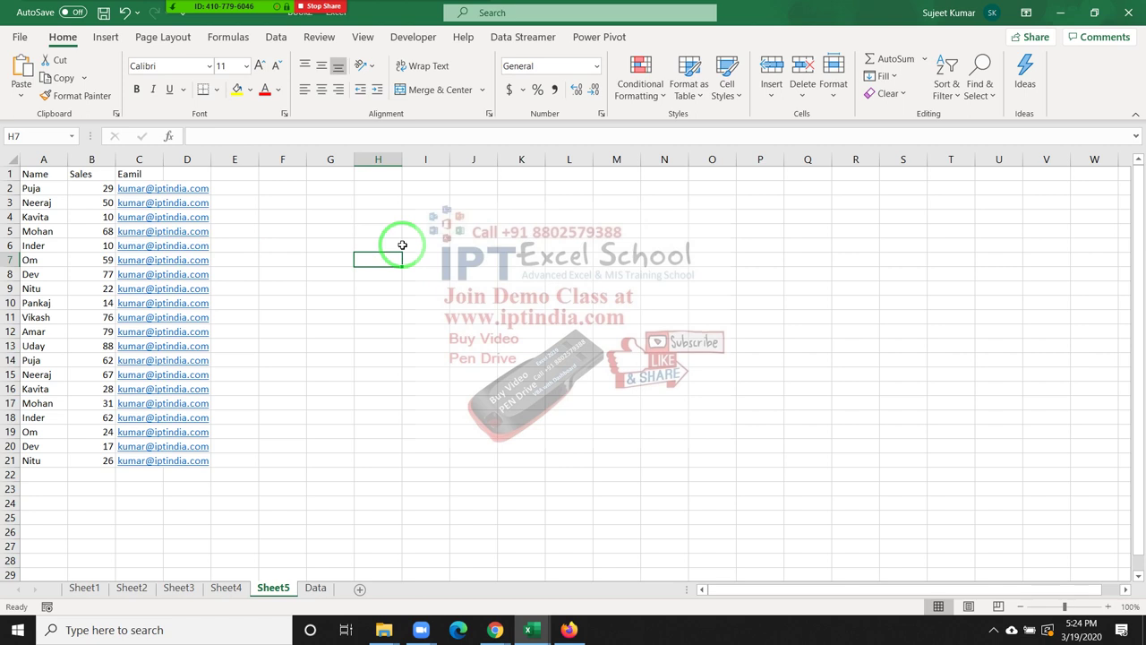
Step: Autofit column C, then undo both the autofit and the fill-down of C3:C21
{"action": "double_click", "coordinate": [165, 159]}
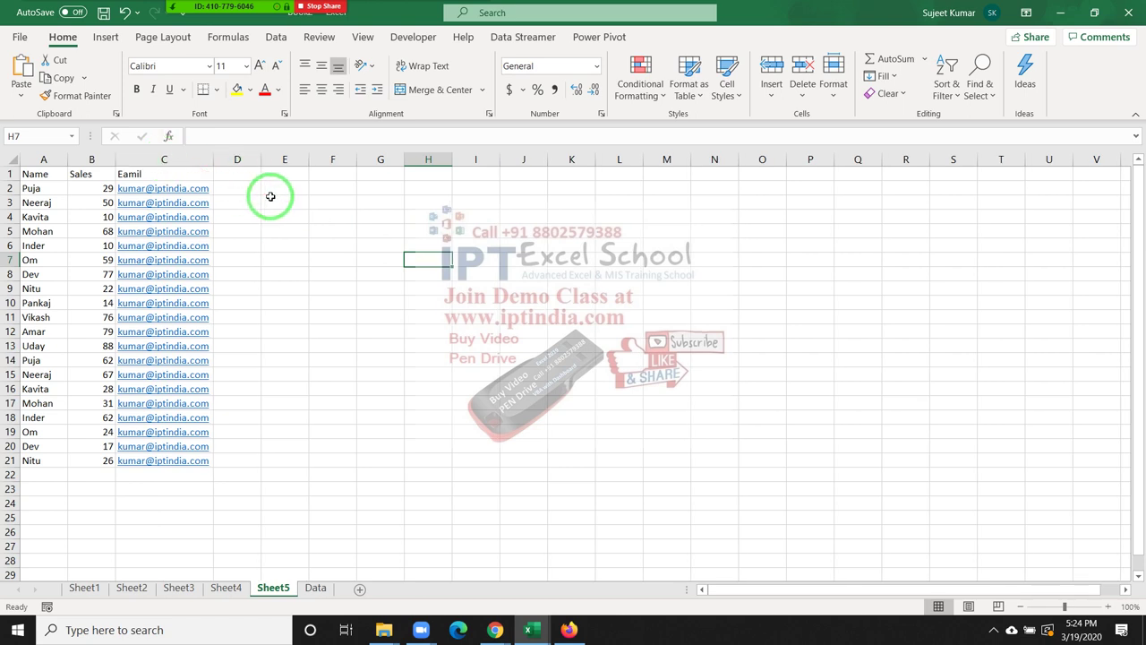
{"action": "key", "text": "ctrl+z"}
{"action": "key", "text": "ctrl+z"}
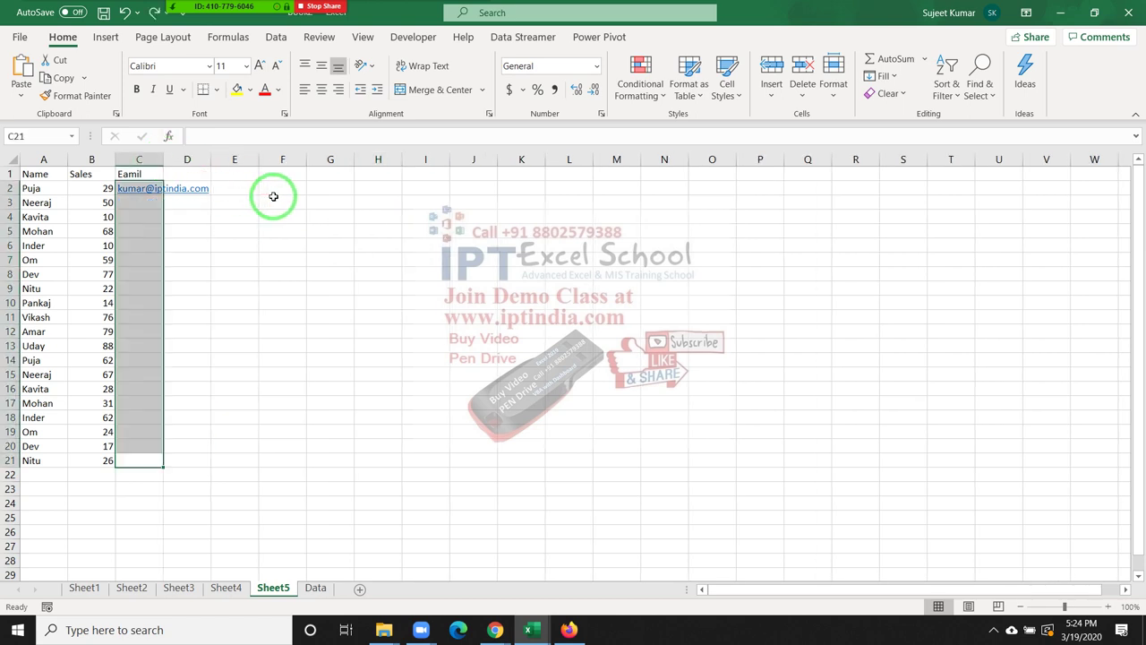
{"action": "key", "text": "ctrl+z"}
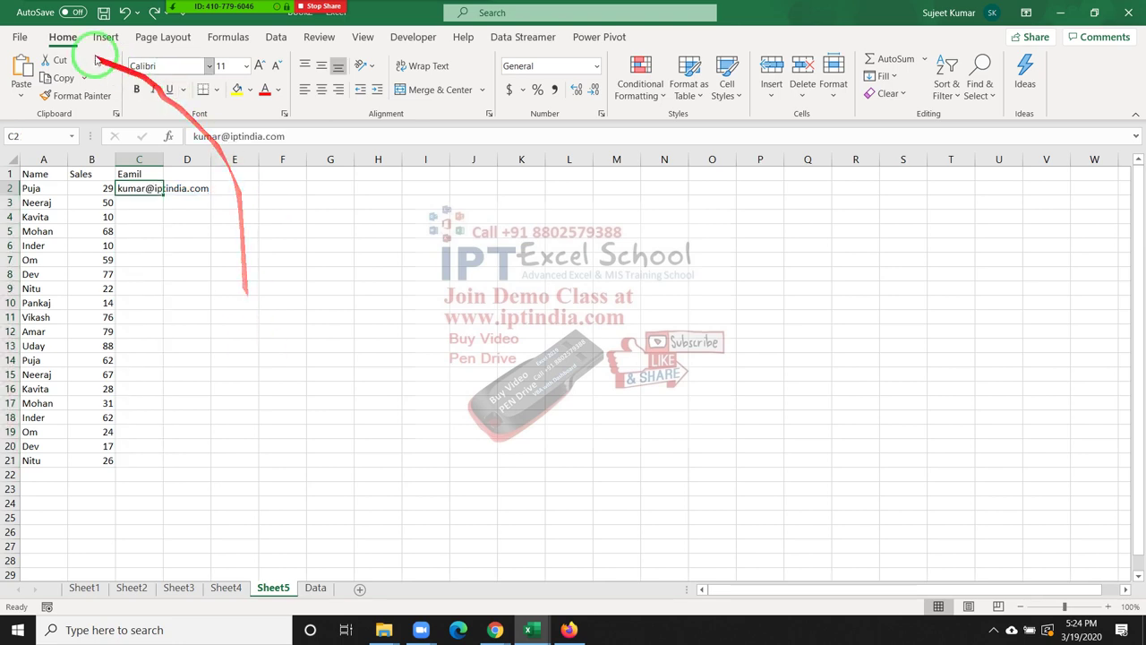
{"action": "left_click", "coordinate": [24, 36]}
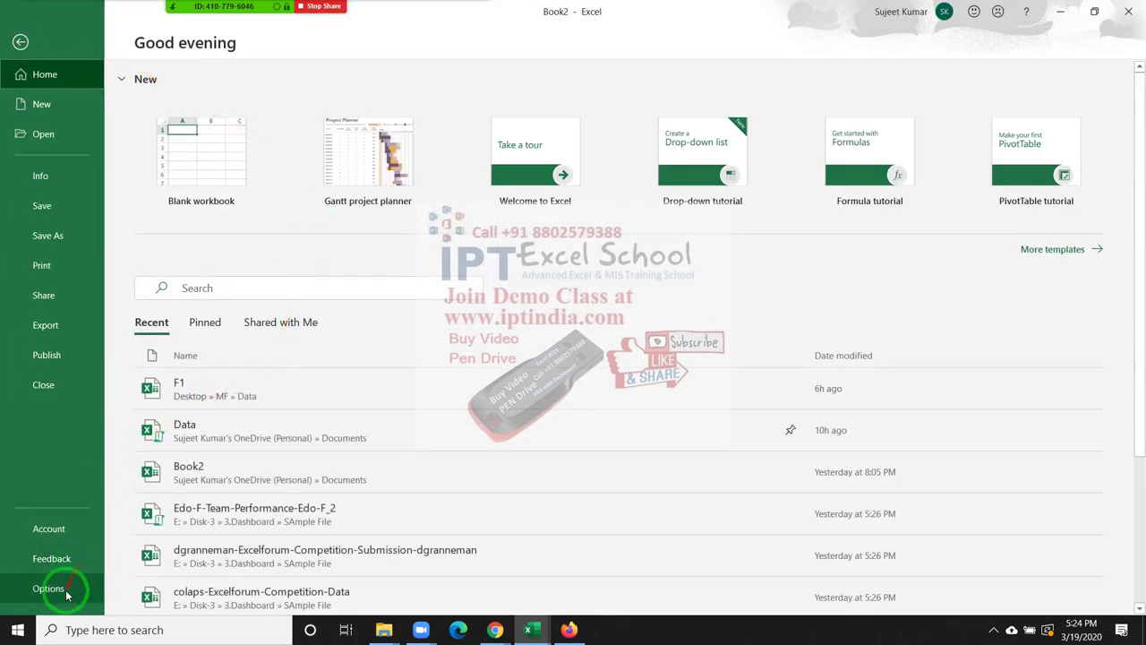
Step: Uncheck 'Internet and network paths with hyperlinks' in AutoFormat As You Type, then reselect C2
{"action": "key", "text": "Escape"}
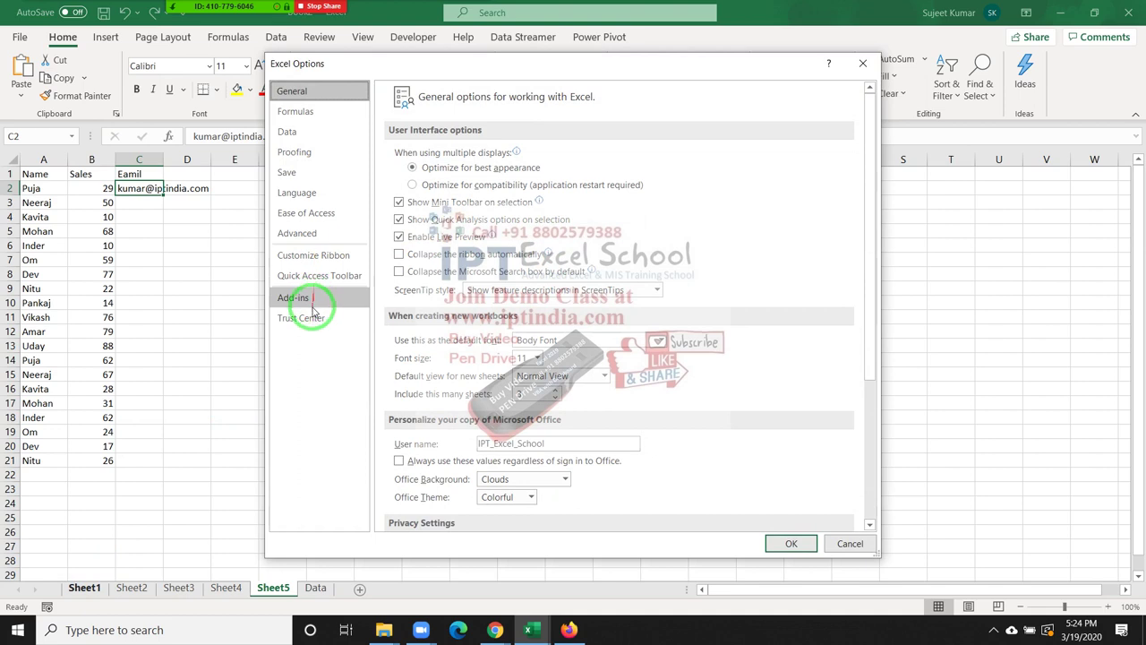
{"action": "left_click", "coordinate": [305, 153]}
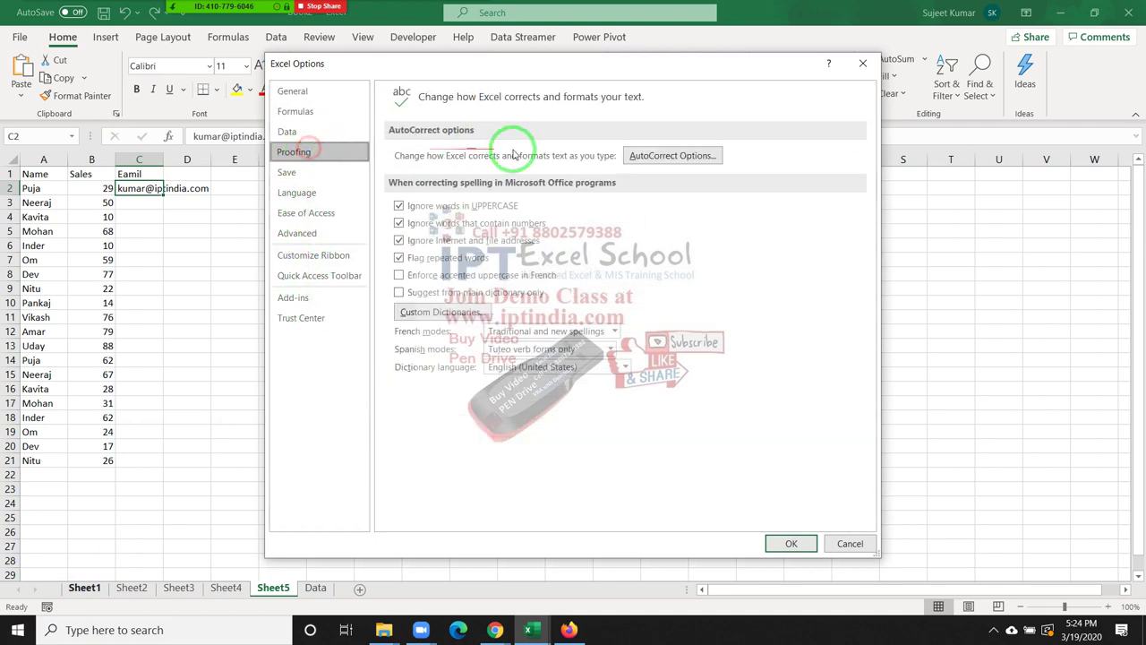
{"action": "left_click", "coordinate": [673, 156]}
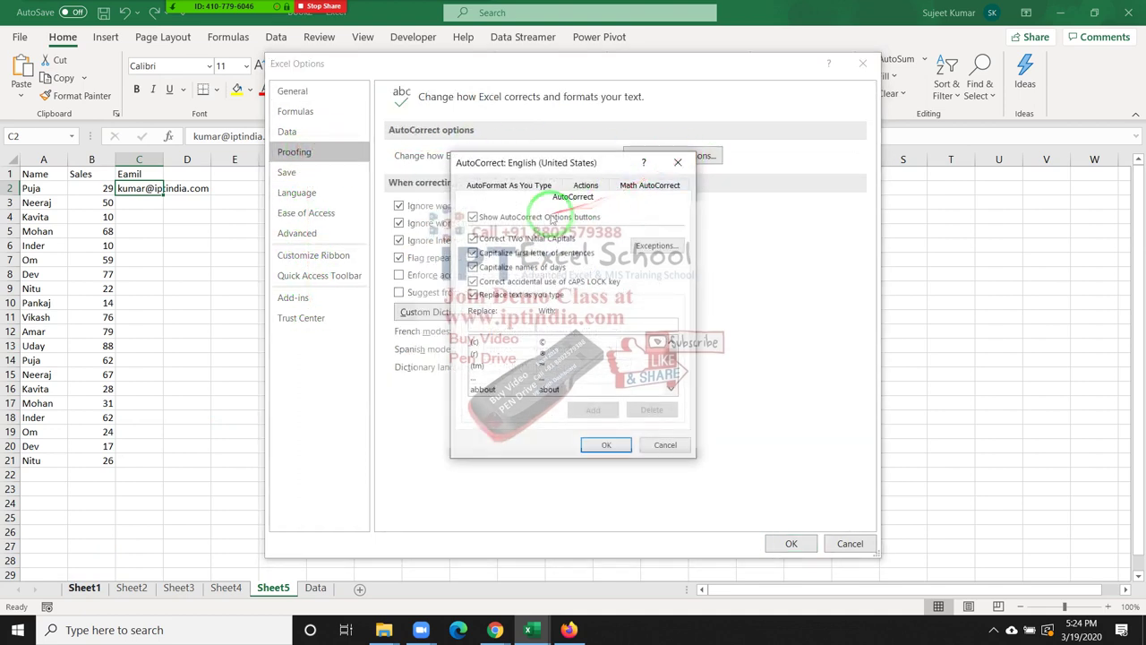
{"action": "left_click", "coordinate": [527, 188]}
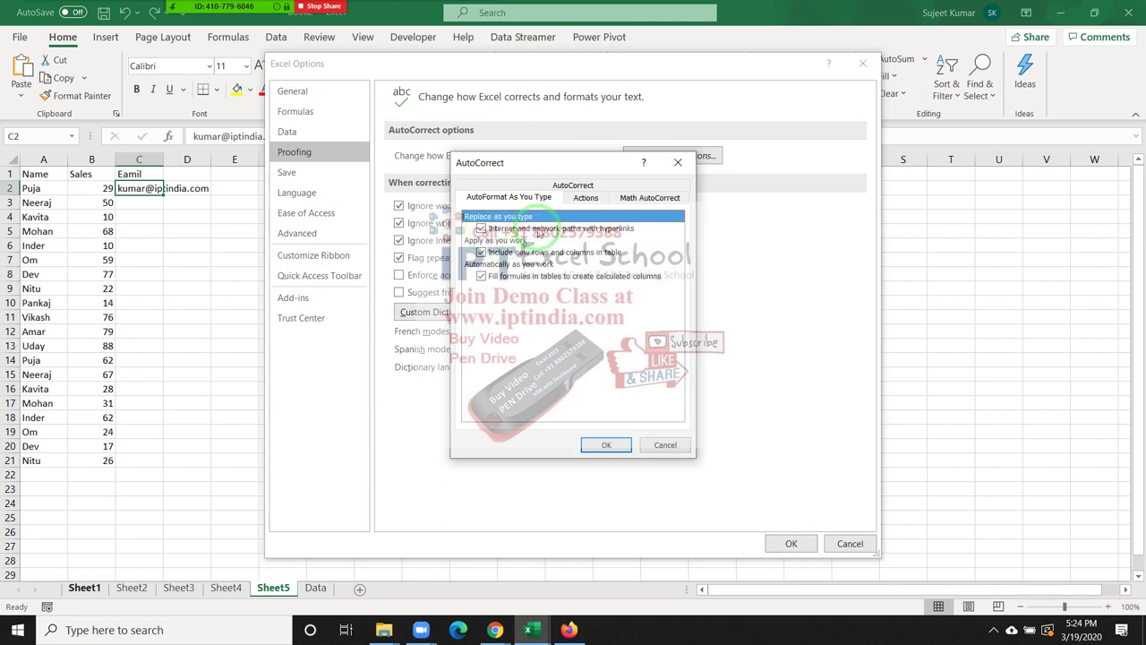
{"action": "left_click", "coordinate": [621, 230]}
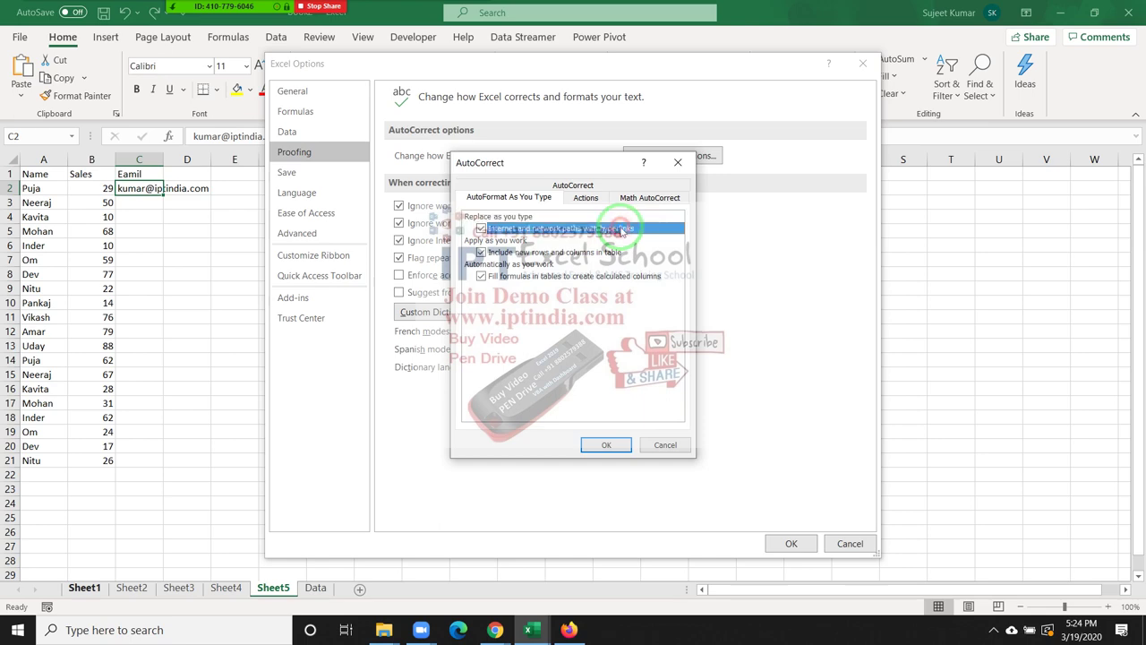
{"action": "left_click", "coordinate": [481, 228]}
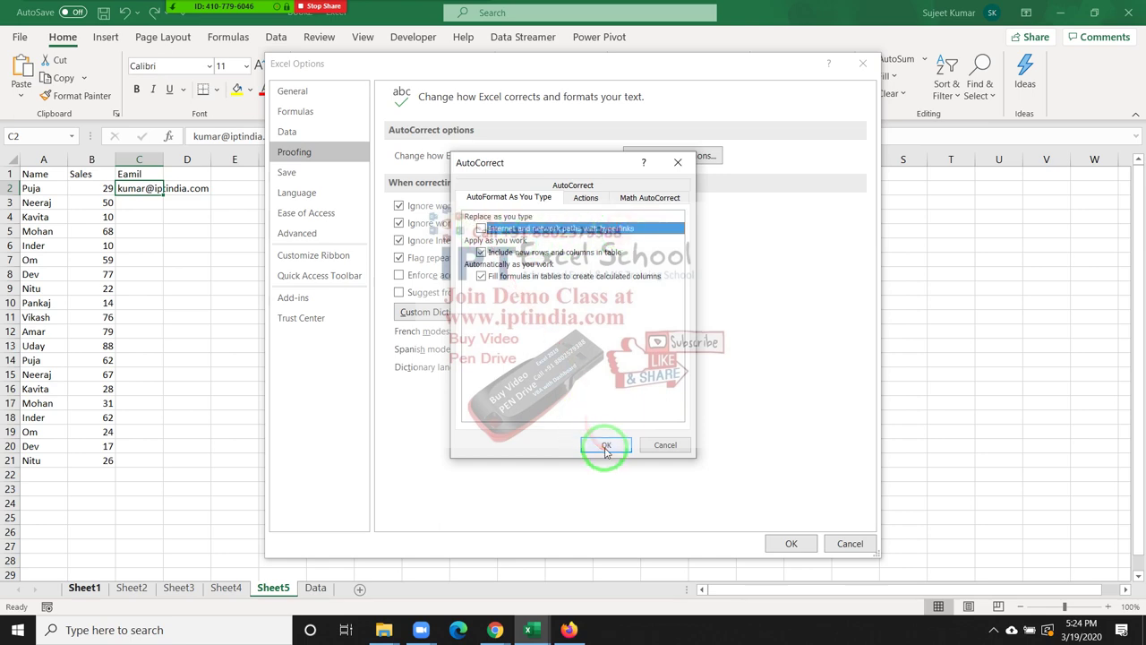
{"action": "left_click", "coordinate": [604, 446]}
{"action": "left_click", "coordinate": [777, 544]}
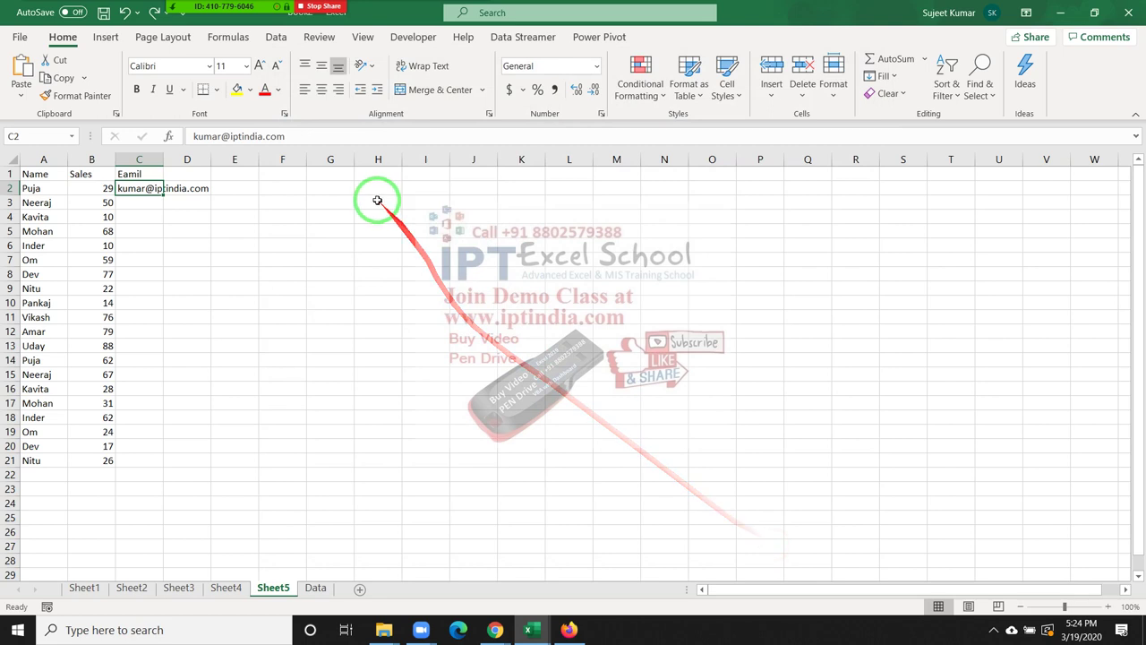
{"action": "left_click", "coordinate": [294, 137]}
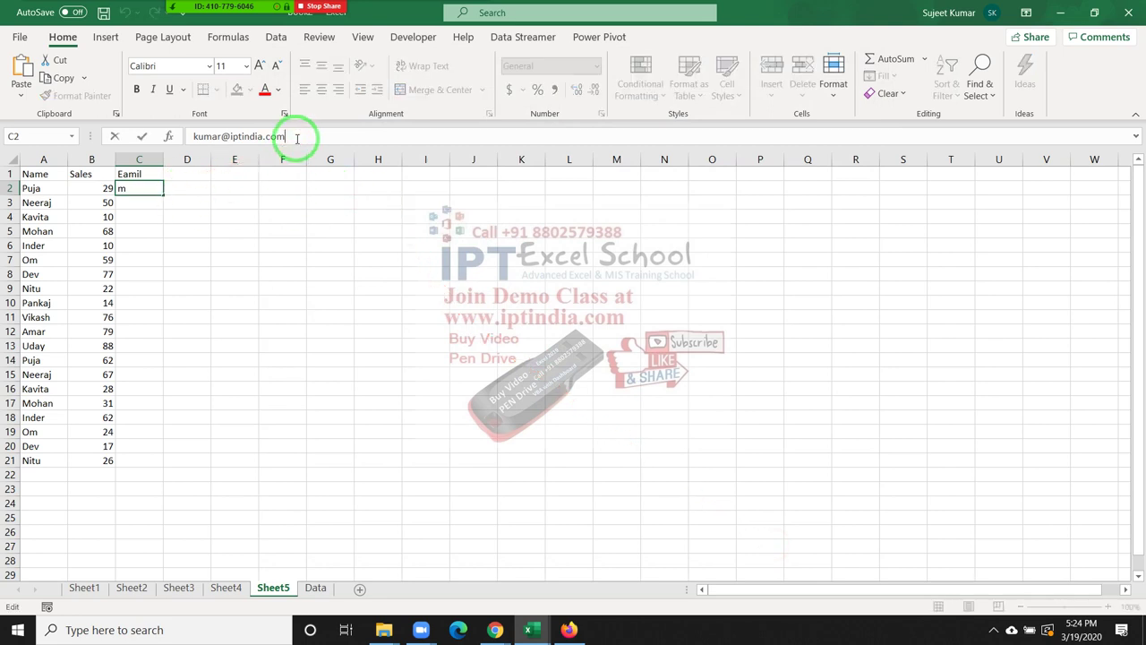
Step: Enter the same e-mail address in C3 via AutoComplete and return to C3
{"action": "key", "text": "Return"}
{"action": "key", "text": "Return"}
{"action": "key", "text": "Up"}
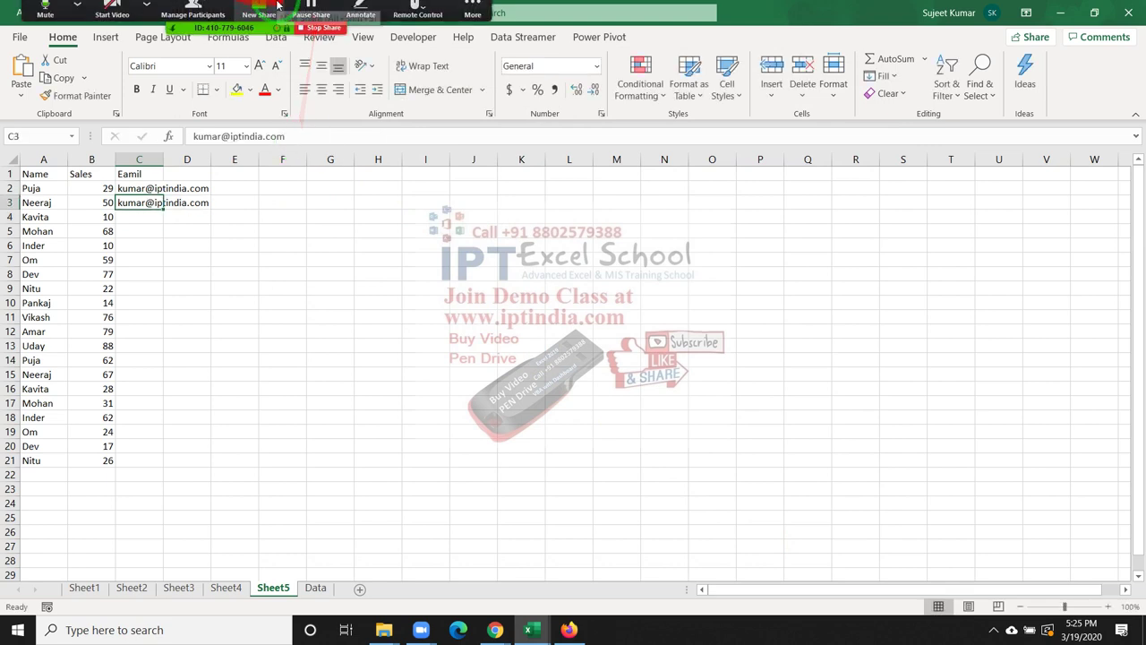
Step: Glance at the meeting participants list, then refocus the worksheet and open the File page
{"action": "left_click", "coordinate": [193, 13]}
{"action": "mouse_move", "coordinate": [419, 630]}
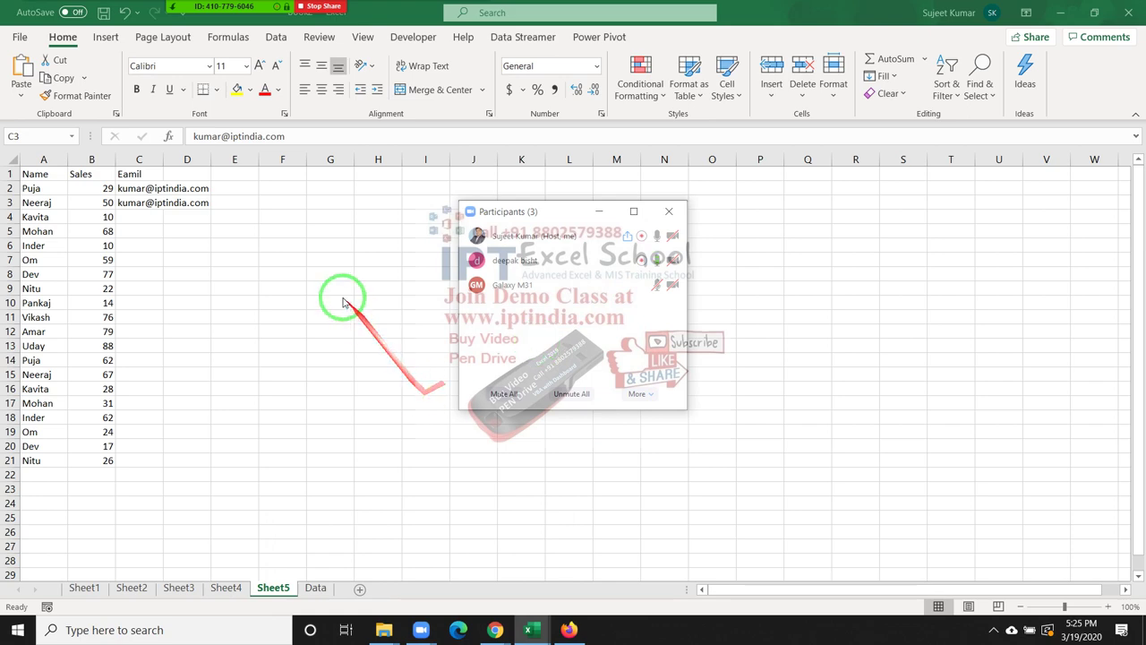
{"action": "left_click", "coordinate": [159, 204]}
{"action": "left_click", "coordinate": [23, 39]}
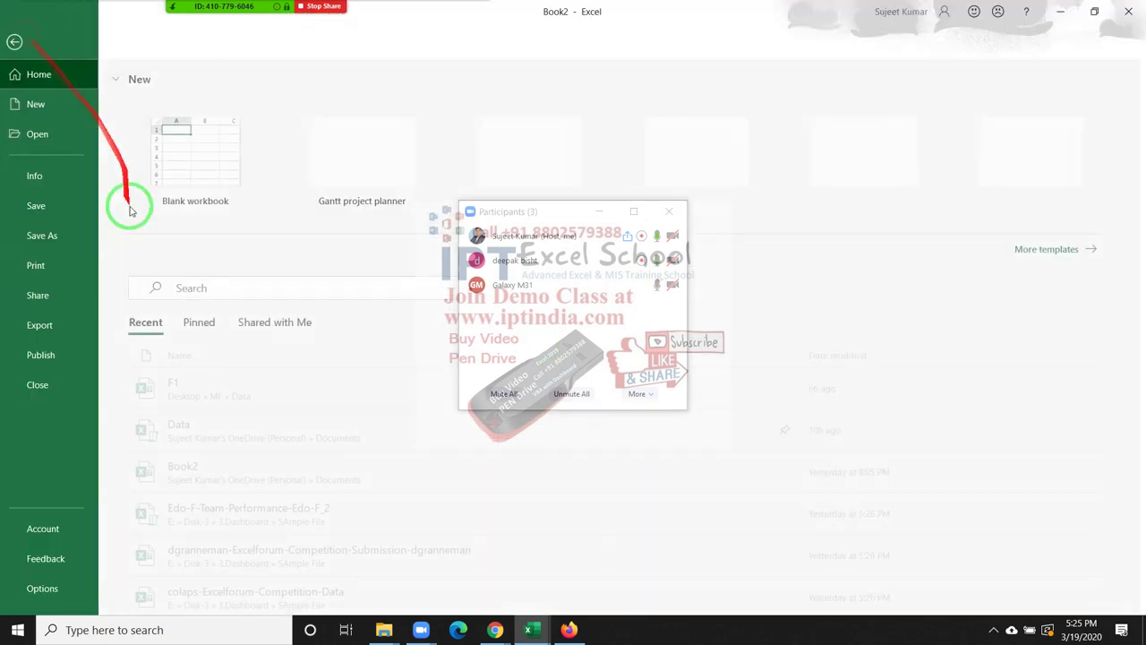
Step: Review the Save options, close Excel Options and the participants panel, and press Ctrl+S
{"action": "key", "text": "Escape"}
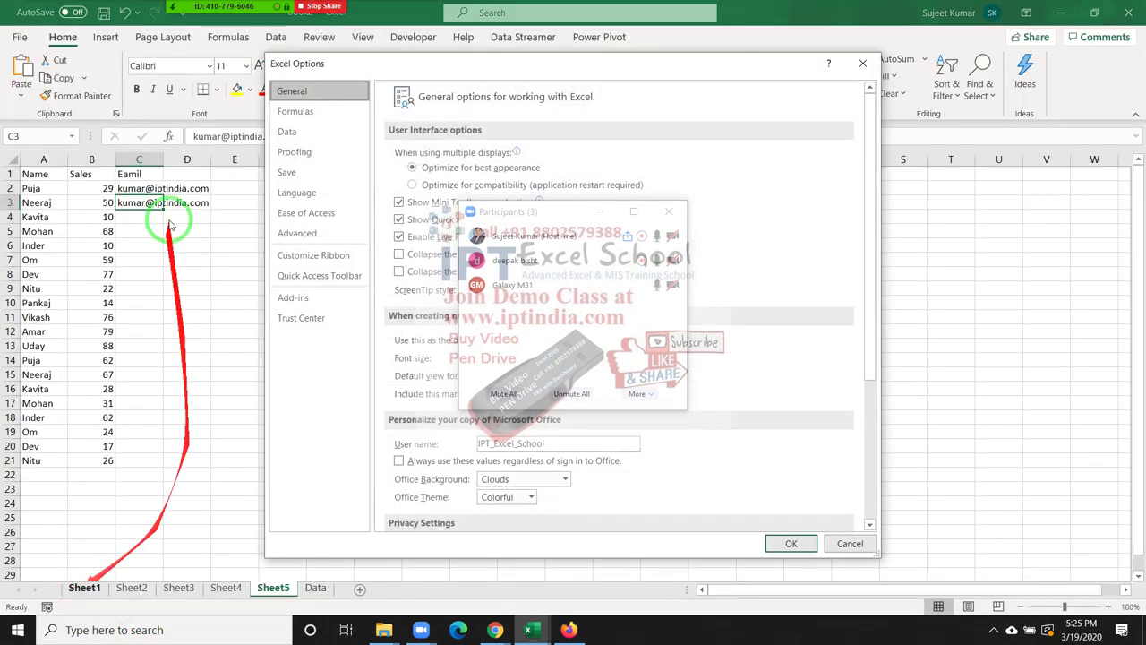
{"action": "left_click", "coordinate": [327, 174]}
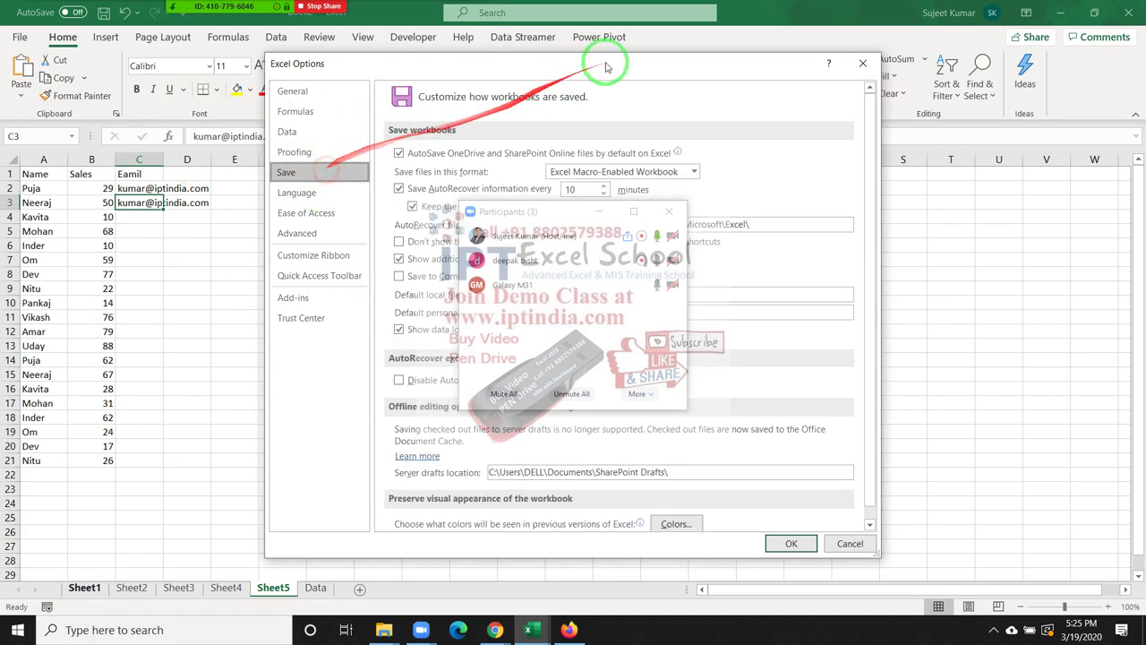
{"action": "left_click", "coordinate": [643, 213]}
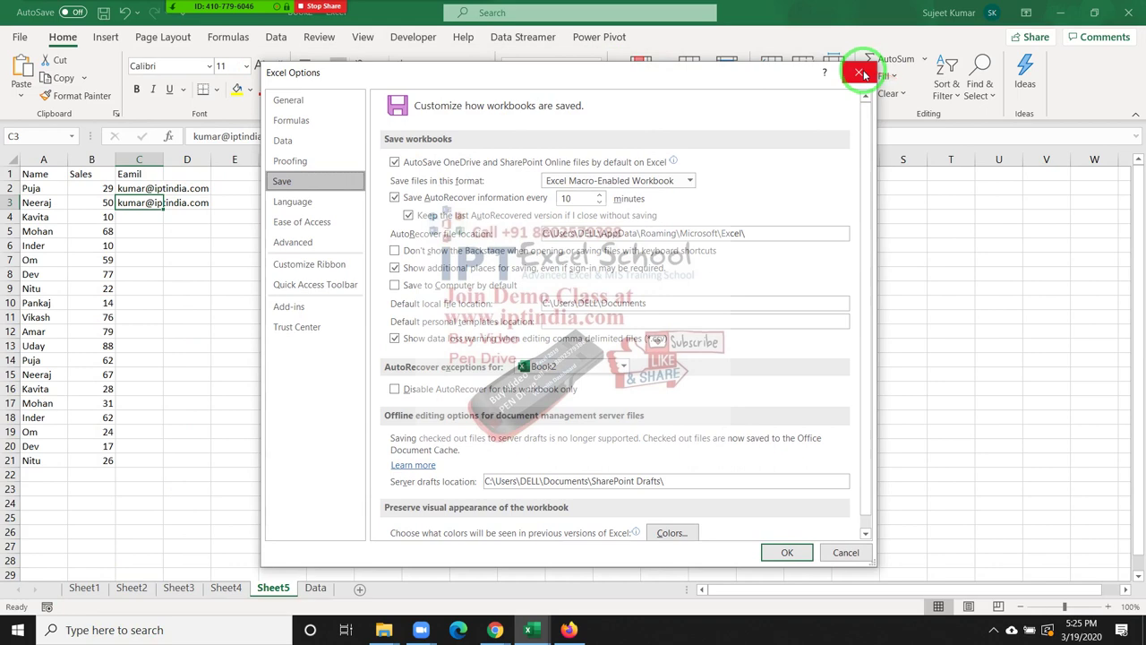
{"action": "left_click", "coordinate": [860, 72]}
{"action": "key", "text": "ctrl+s"}
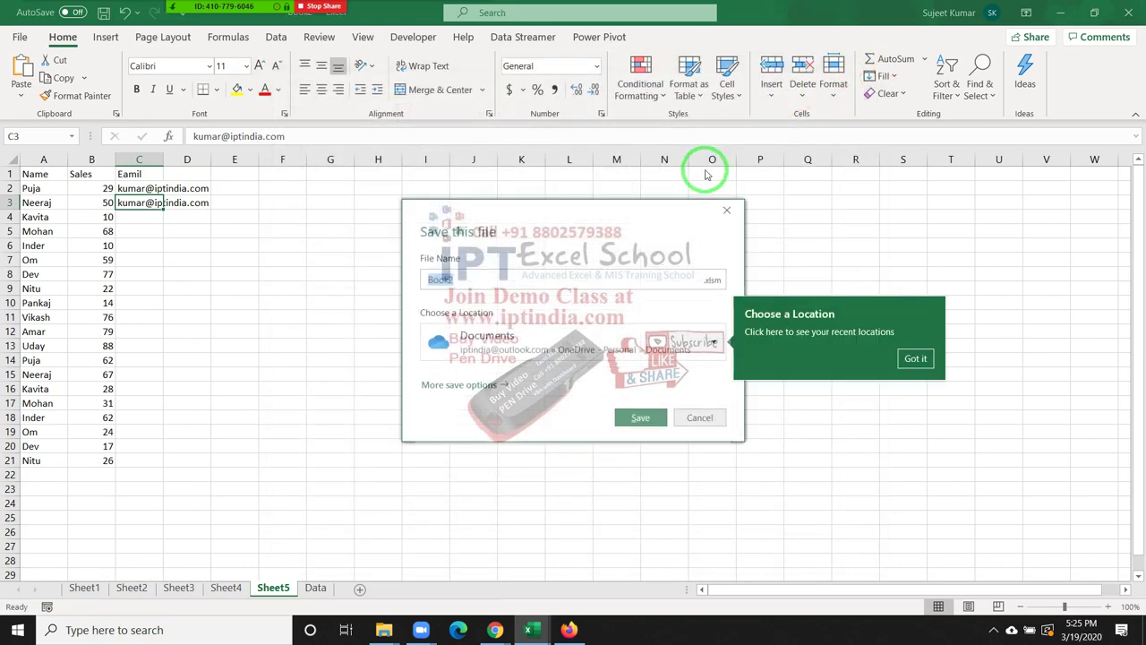
Step: Open the Browse save dialog on This PC and reposition and enlarge it
{"action": "left_click", "coordinate": [479, 385]}
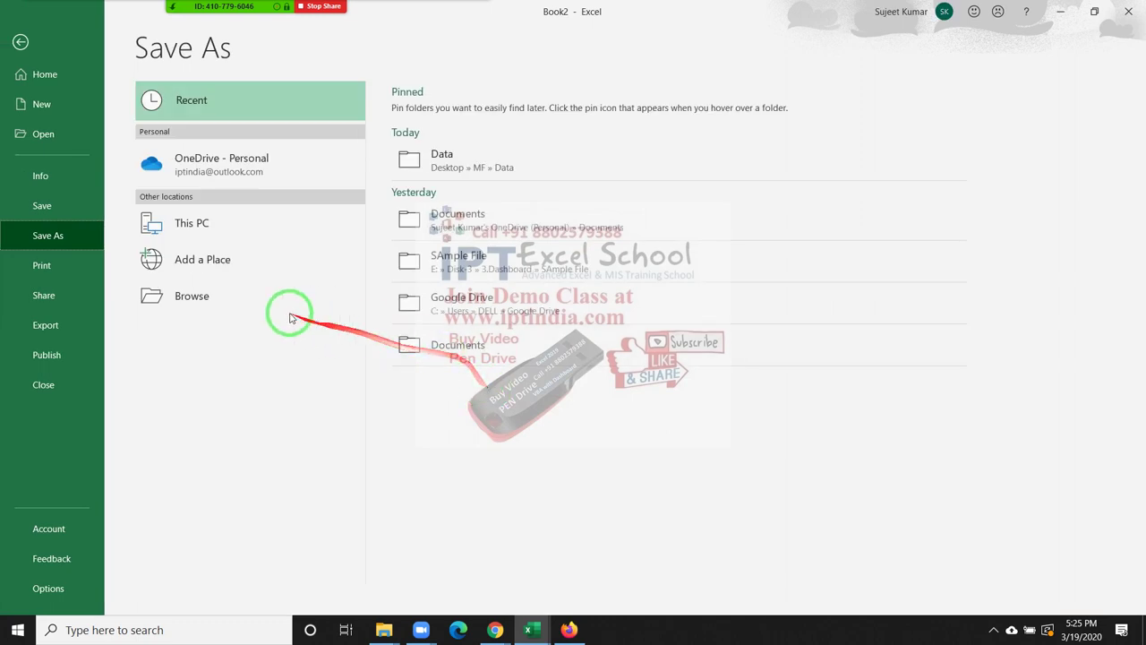
{"action": "left_click", "coordinate": [211, 302]}
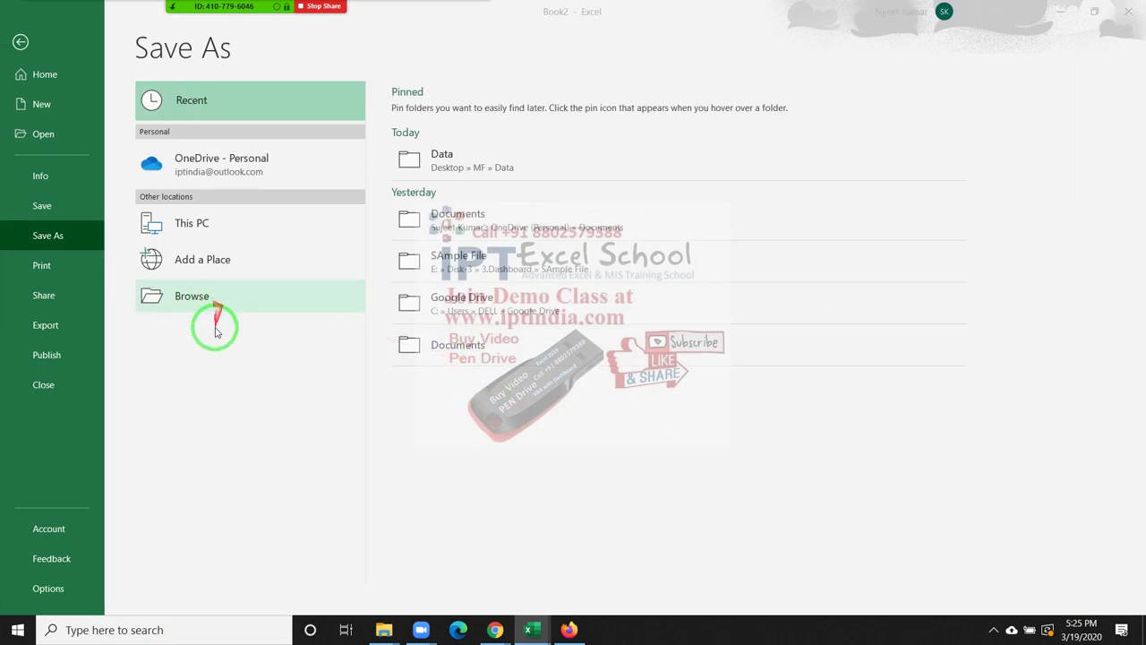
{"action": "left_click_drag", "start_coordinate": [260, 229], "coordinate": [454, 57]}
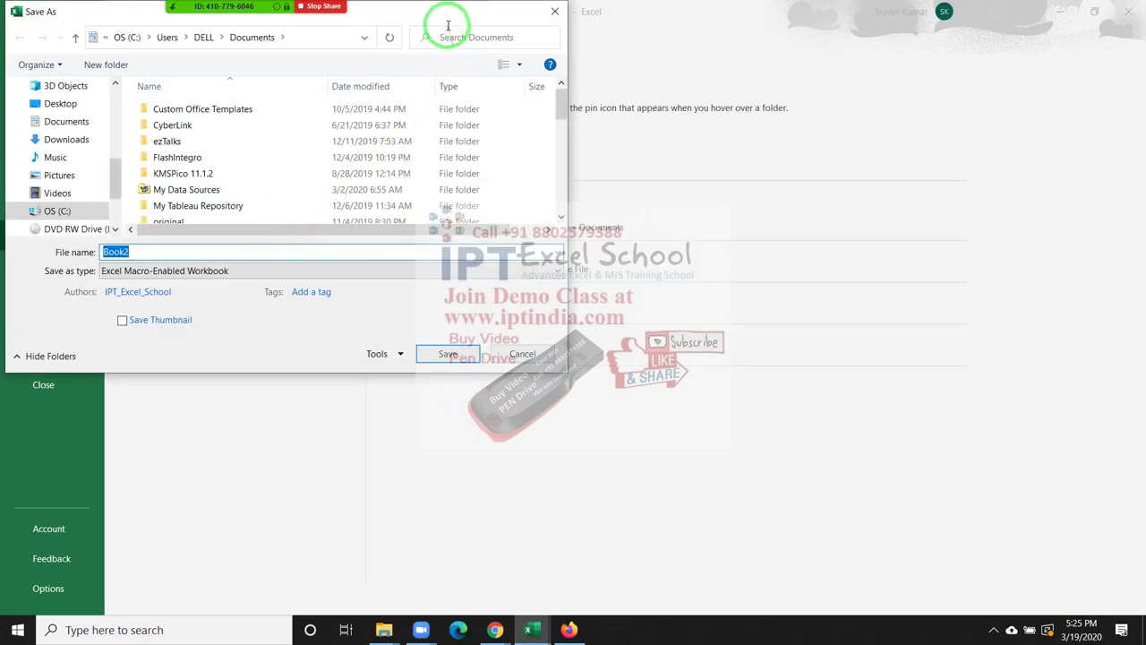
{"action": "left_click_drag", "start_coordinate": [468, 12], "coordinate": [468, 82]}
{"action": "left_click_drag", "start_coordinate": [377, 82], "coordinate": [635, 83]}
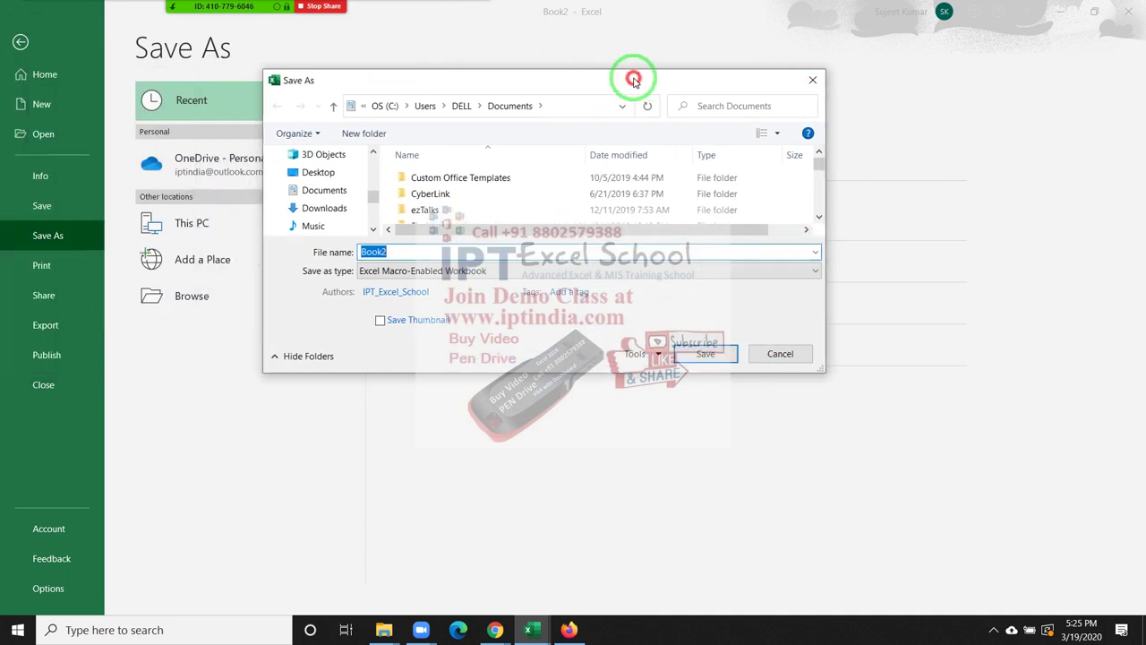
{"action": "left_click_drag", "start_coordinate": [508, 371], "coordinate": [507, 466]}
{"action": "left_click_drag", "start_coordinate": [441, 195], "coordinate": [548, 93]}
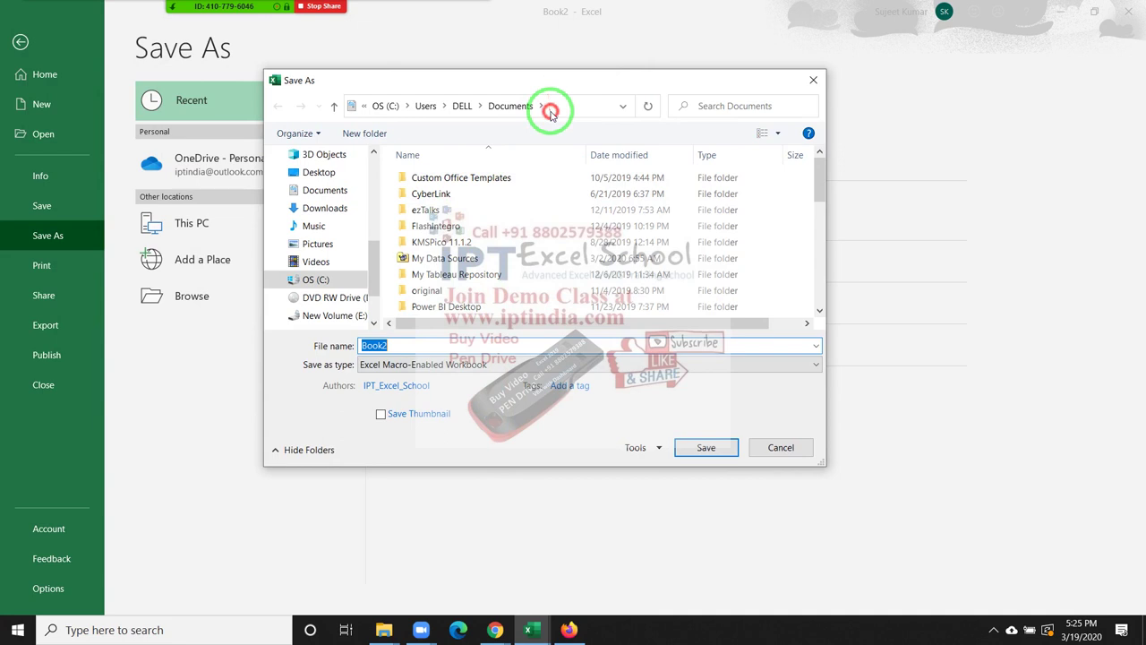
Step: Inspect the folder path, Tools menu and file formats, choosing Excel Workbook
{"action": "left_click", "coordinate": [554, 106]}
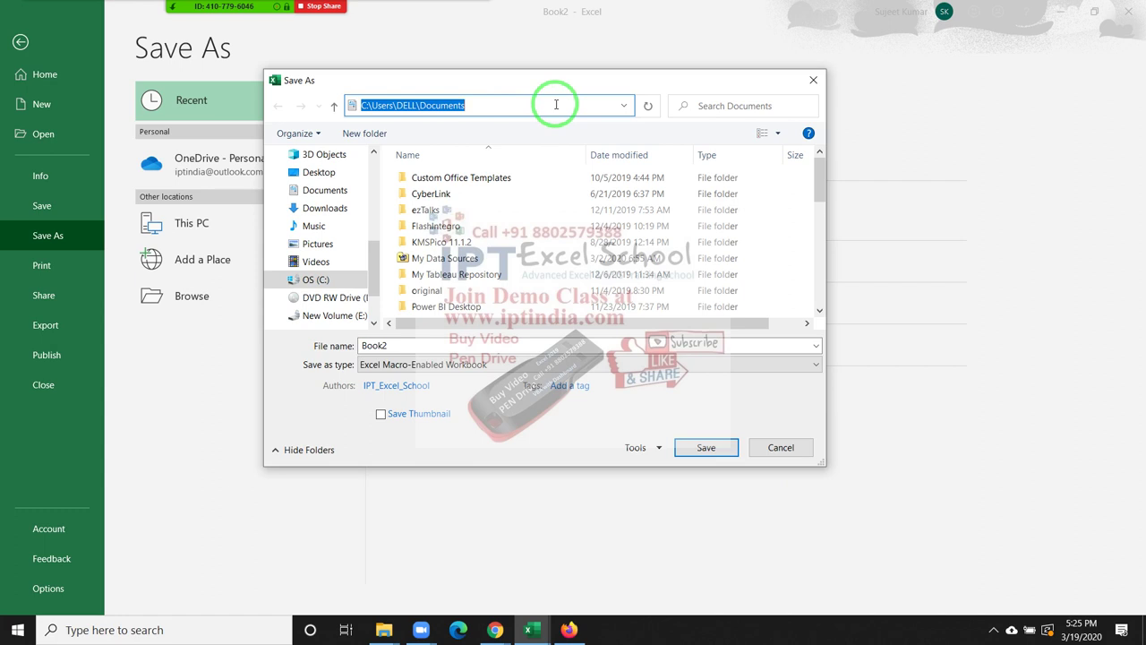
{"action": "left_click_drag", "start_coordinate": [676, 378], "coordinate": [683, 470]}
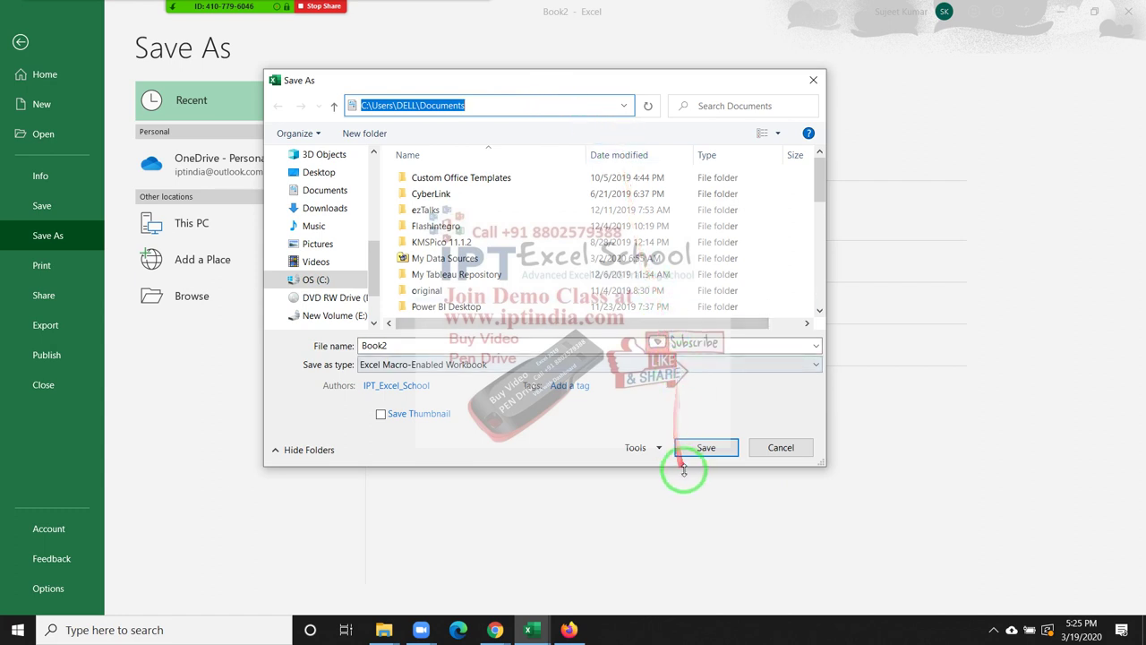
{"action": "left_click", "coordinate": [627, 448]}
{"action": "left_click", "coordinate": [634, 397]}
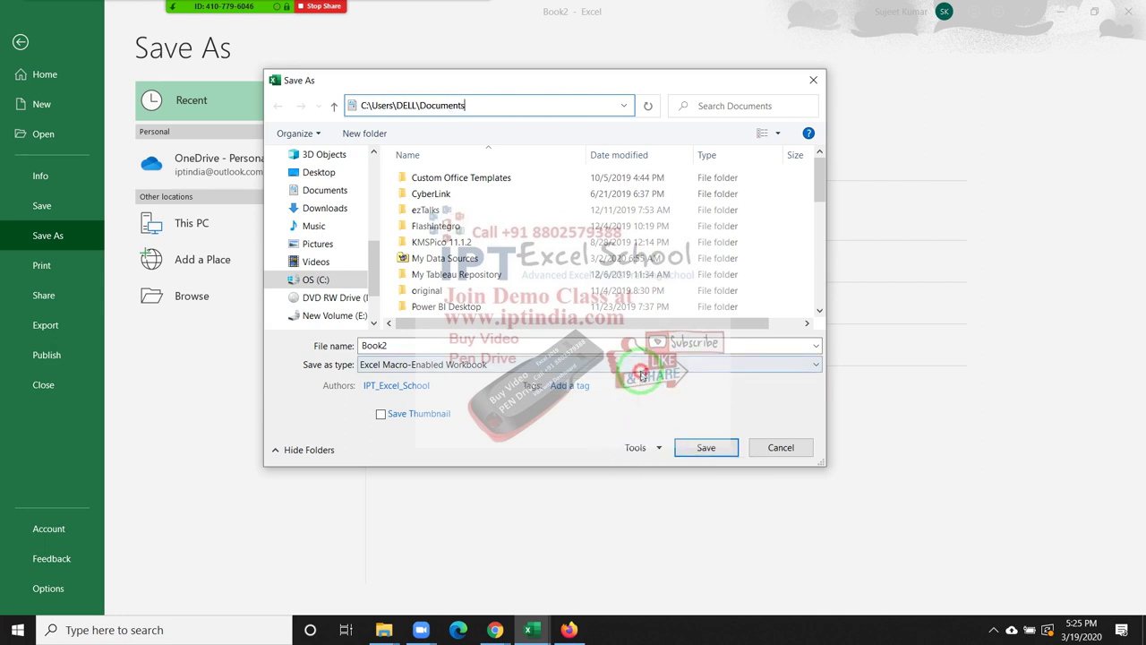
{"action": "left_click", "coordinate": [640, 371]}
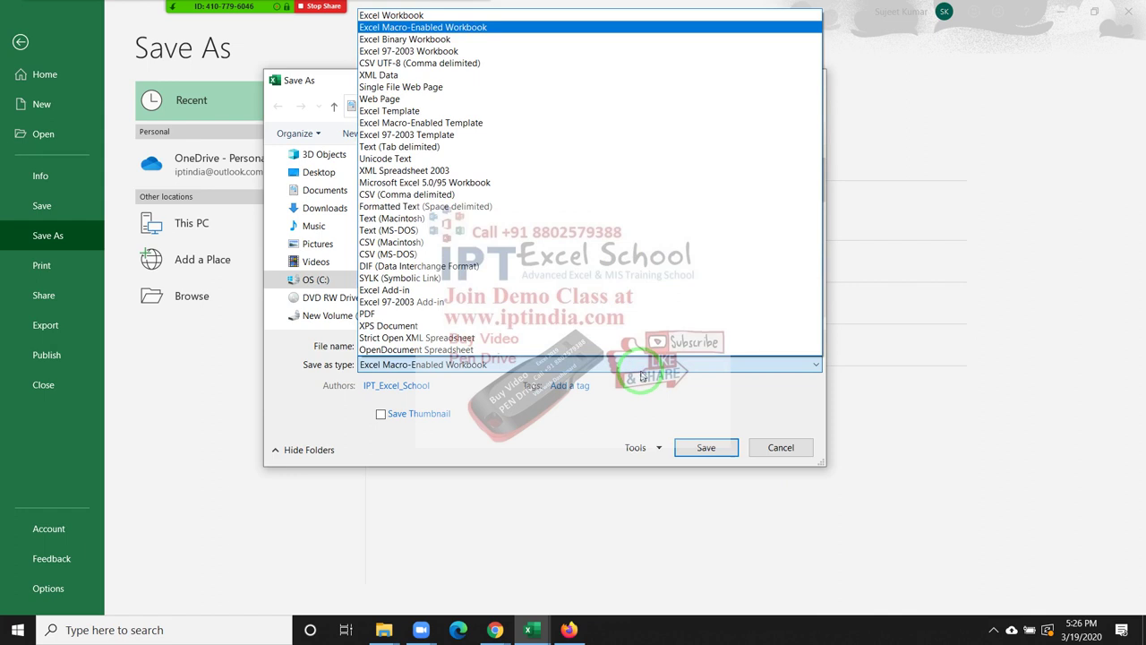
{"action": "left_click", "coordinate": [400, 16]}
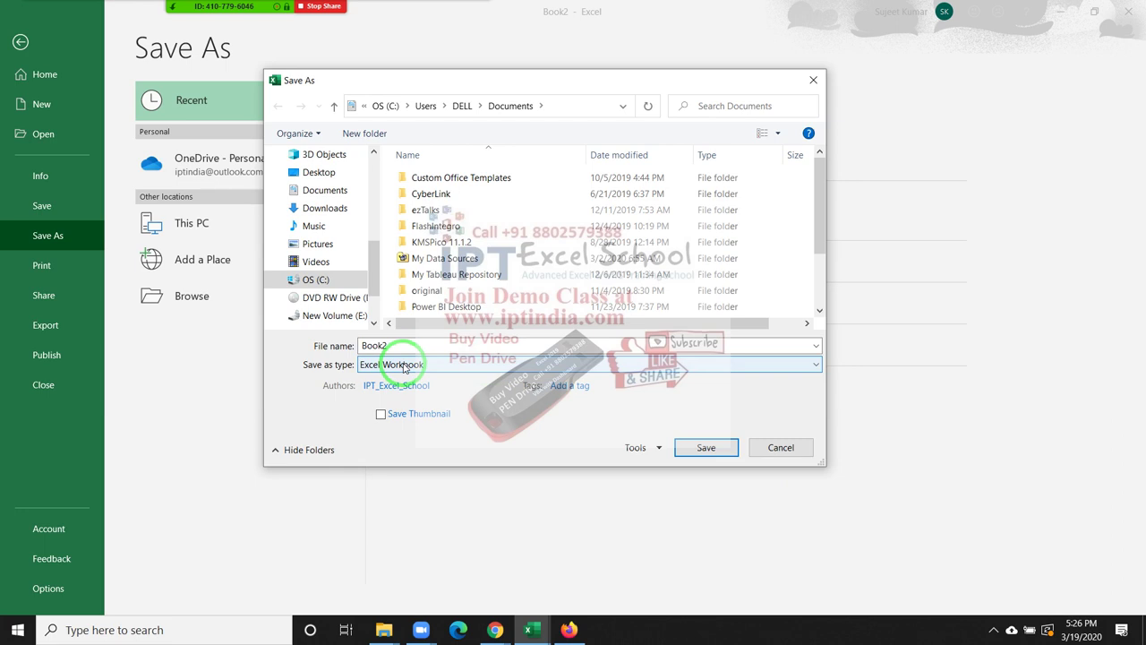
Step: Cancel saving and reopen Excel Options at the Save page
{"action": "key", "text": "Escape"}
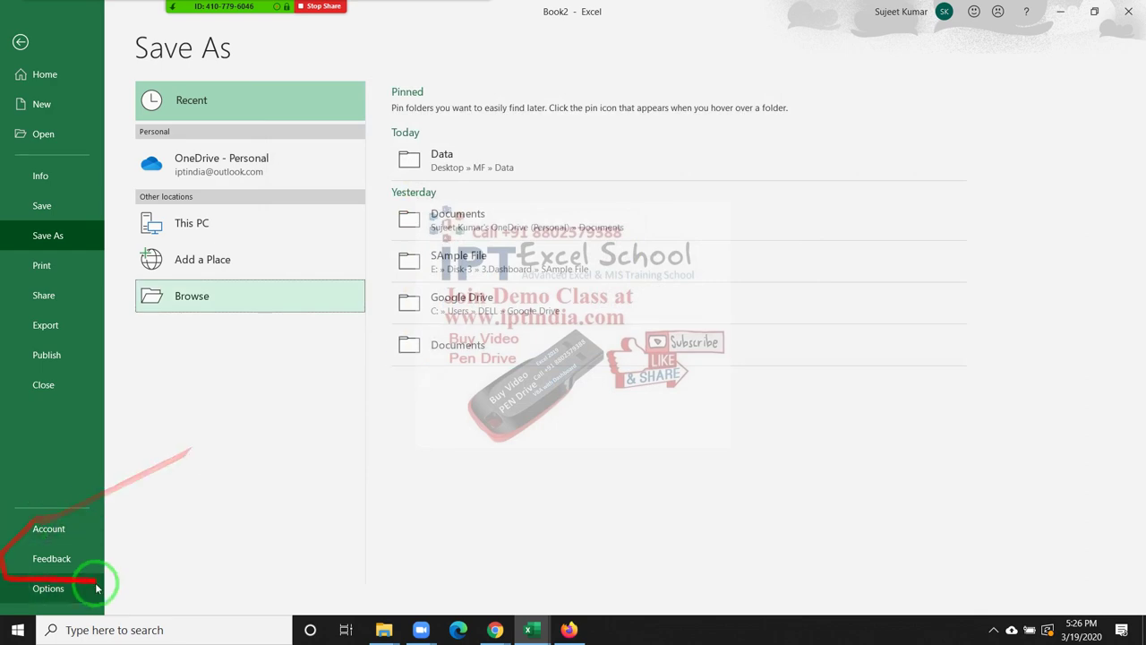
{"action": "key", "text": "Escape"}
{"action": "key", "text": "alt+f"}
{"action": "key", "text": "t"}
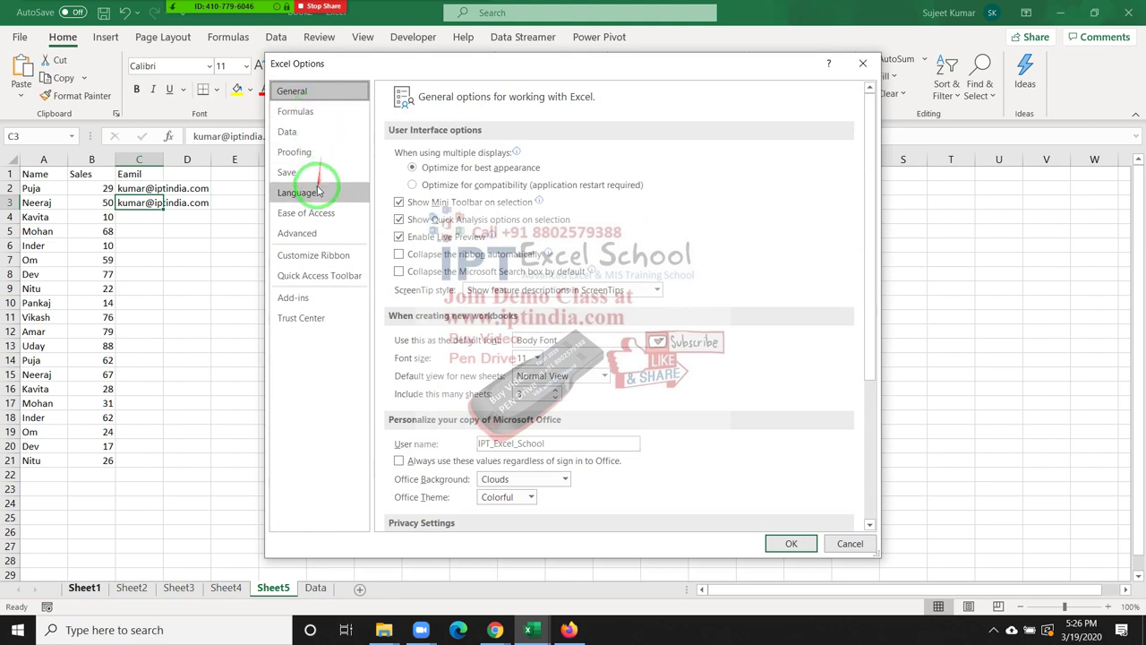
{"action": "left_click", "coordinate": [304, 172]}
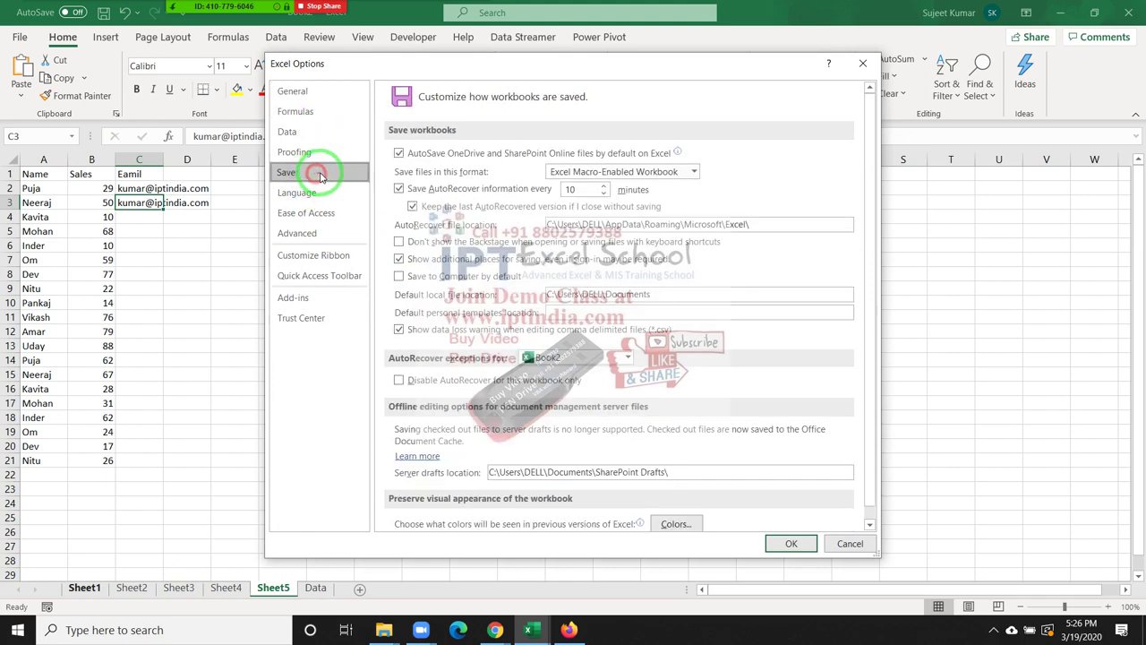
{"action": "left_click", "coordinate": [593, 176]}
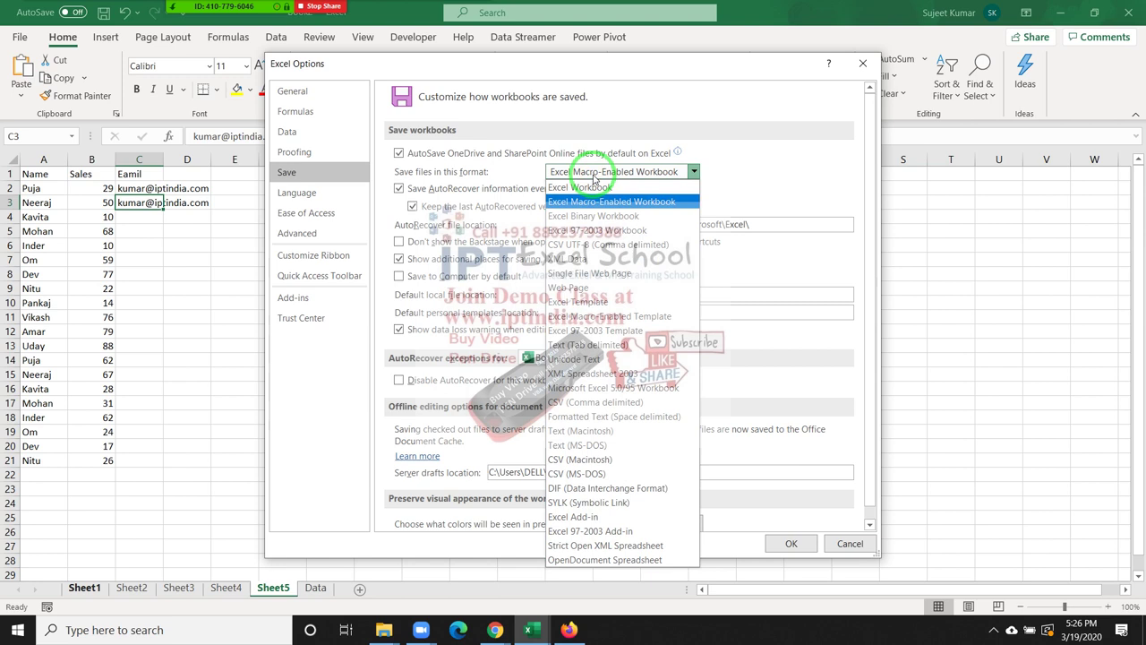
{"action": "left_click", "coordinate": [759, 171]}
{"action": "double_click", "coordinate": [767, 224]}
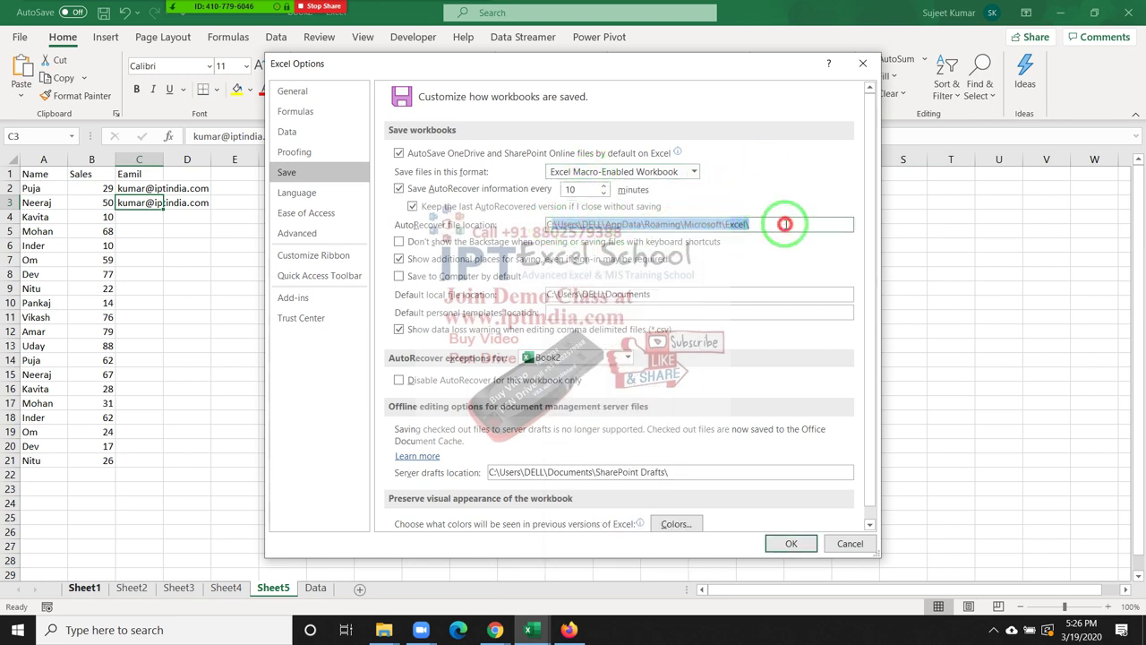
{"action": "mouse_move", "coordinate": [814, 225]}
{"action": "left_mouse_down"}
{"action": "mouse_move", "coordinate": [517, 231]}
{"action": "mouse_move", "coordinate": [435, 136]}
{"action": "left_mouse_up"}
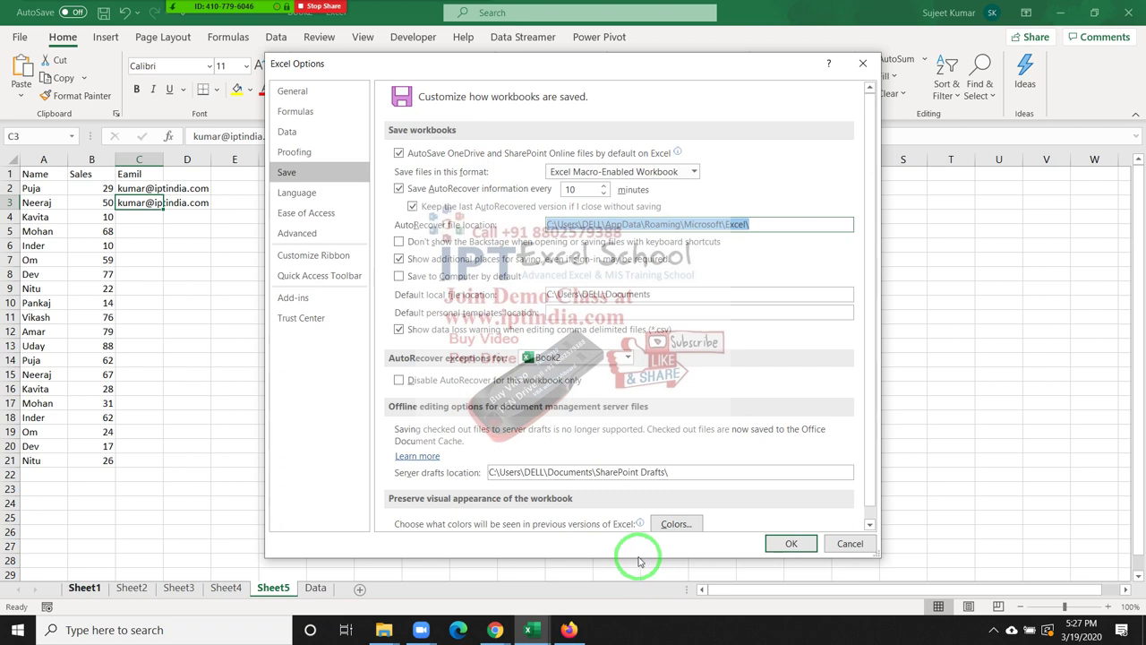
{"action": "left_click_drag", "start_coordinate": [428, 189], "coordinate": [527, 190]}
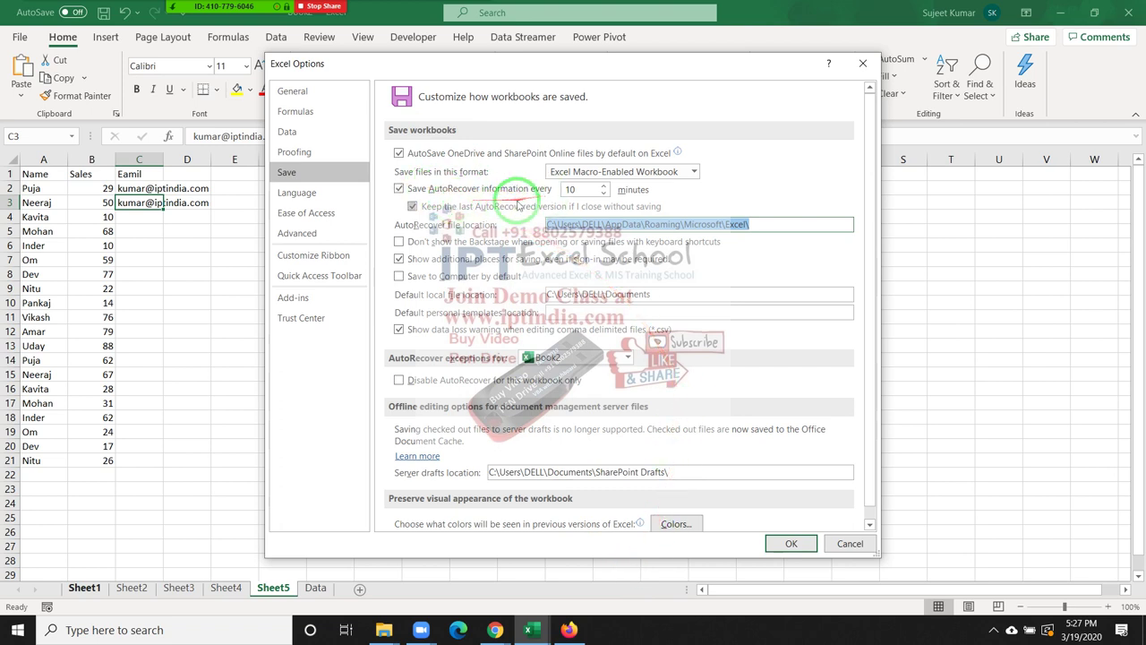
{"action": "left_click", "coordinate": [579, 188]}
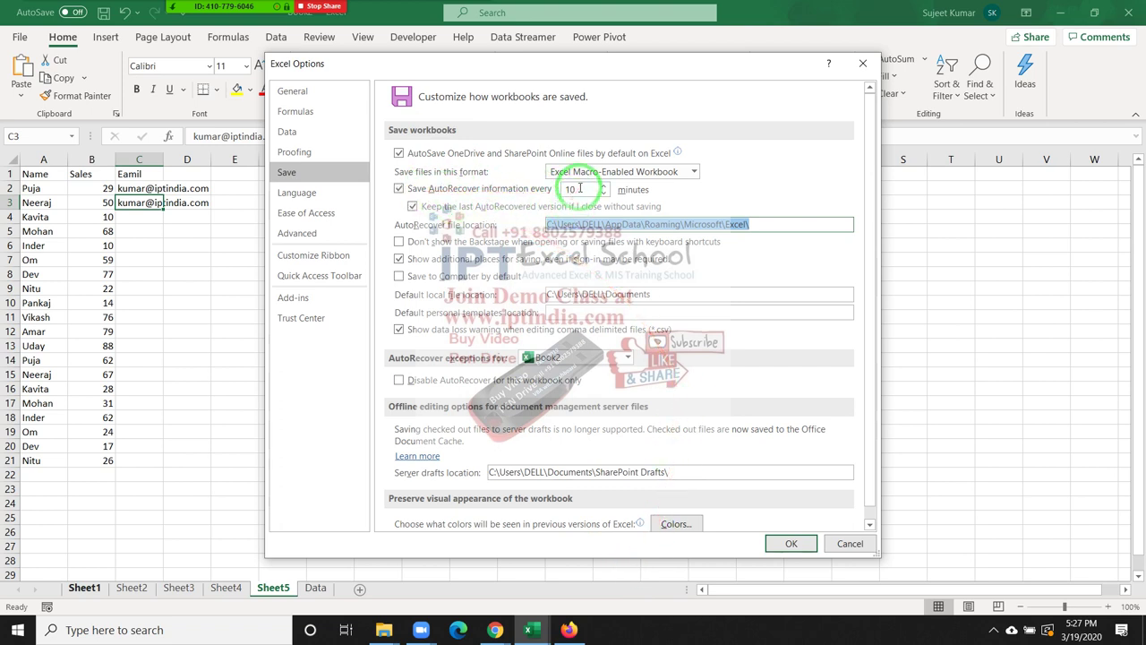
{"action": "left_click_drag", "start_coordinate": [546, 224], "coordinate": [749, 225]}
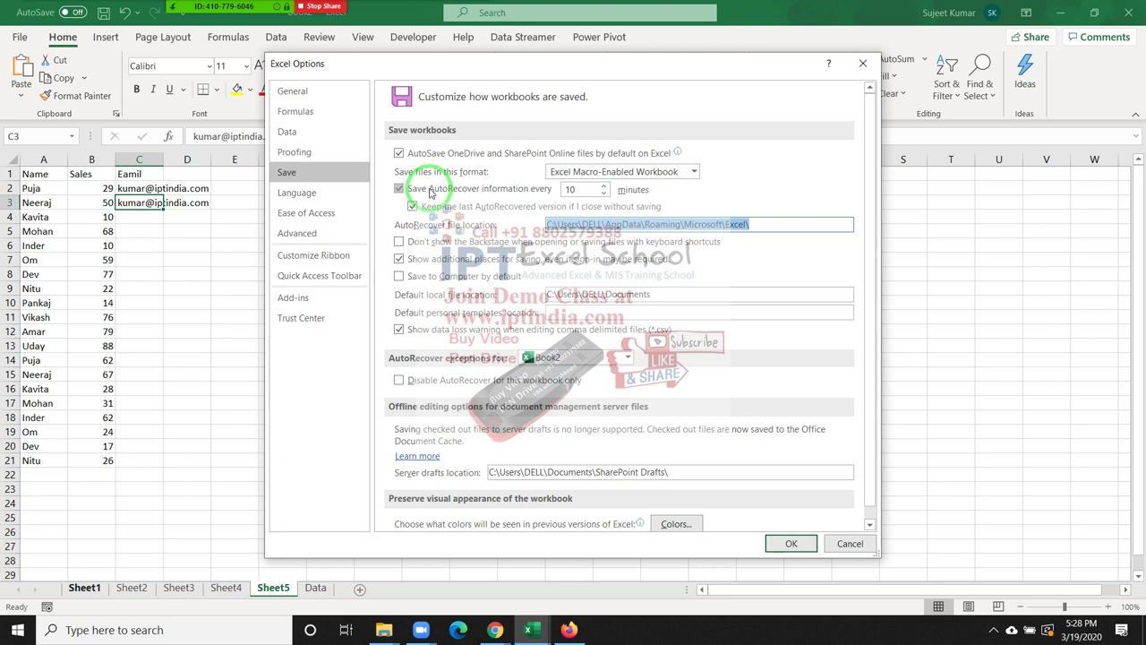
{"action": "left_click", "coordinate": [593, 360]}
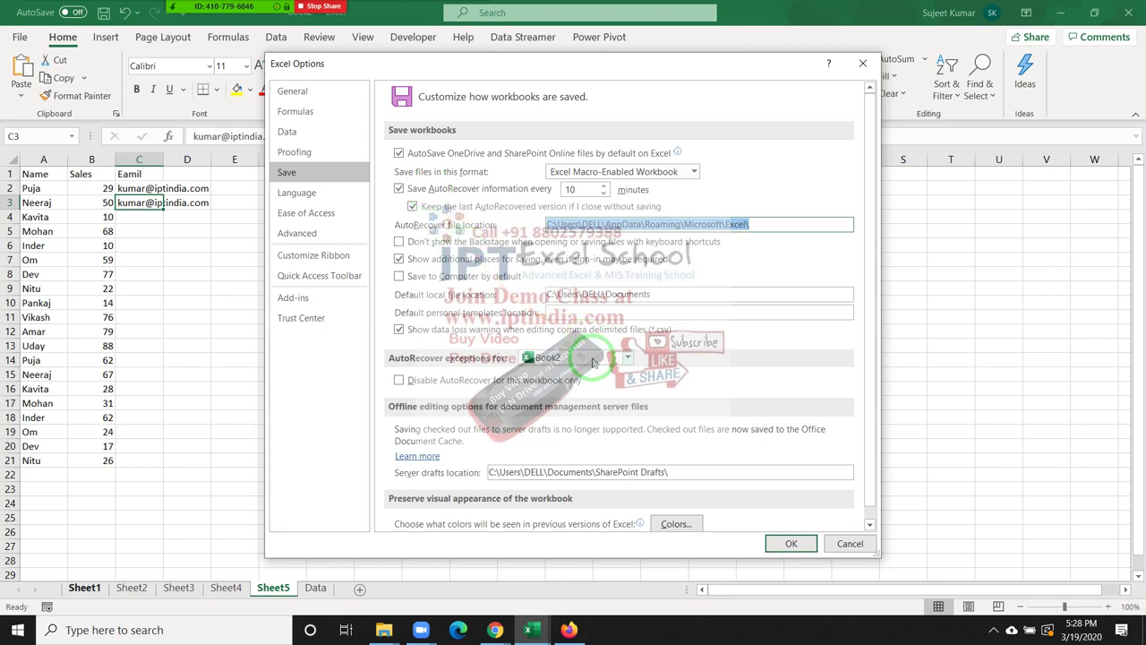
{"action": "left_click", "coordinate": [591, 362]}
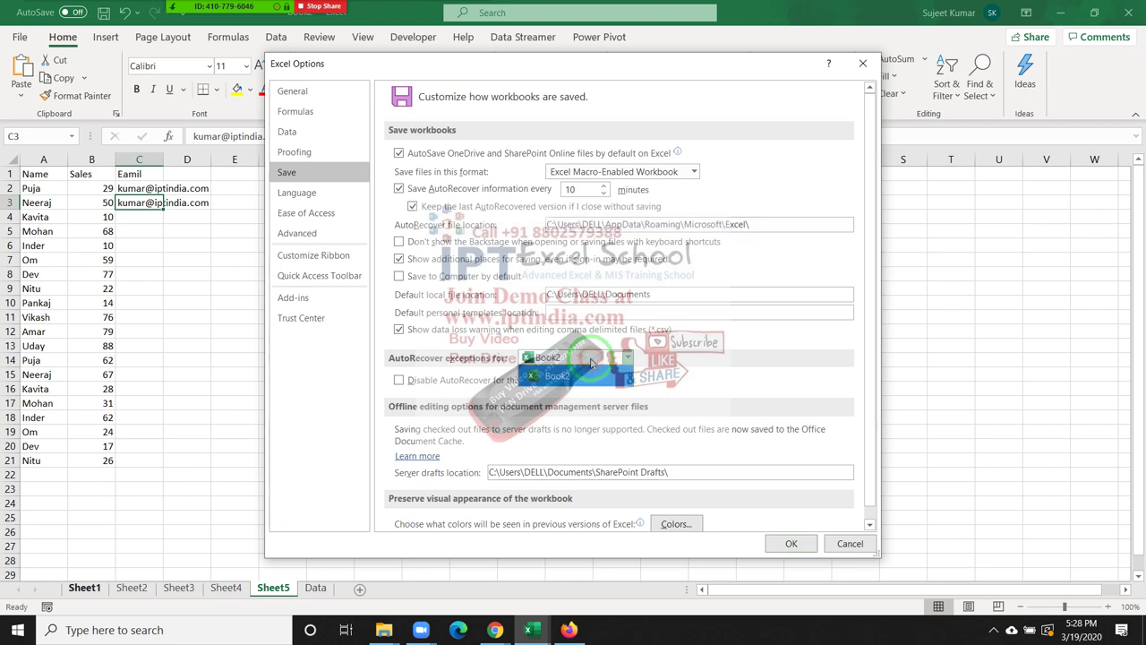
{"action": "left_click_drag", "start_coordinate": [591, 387], "coordinate": [519, 612]}
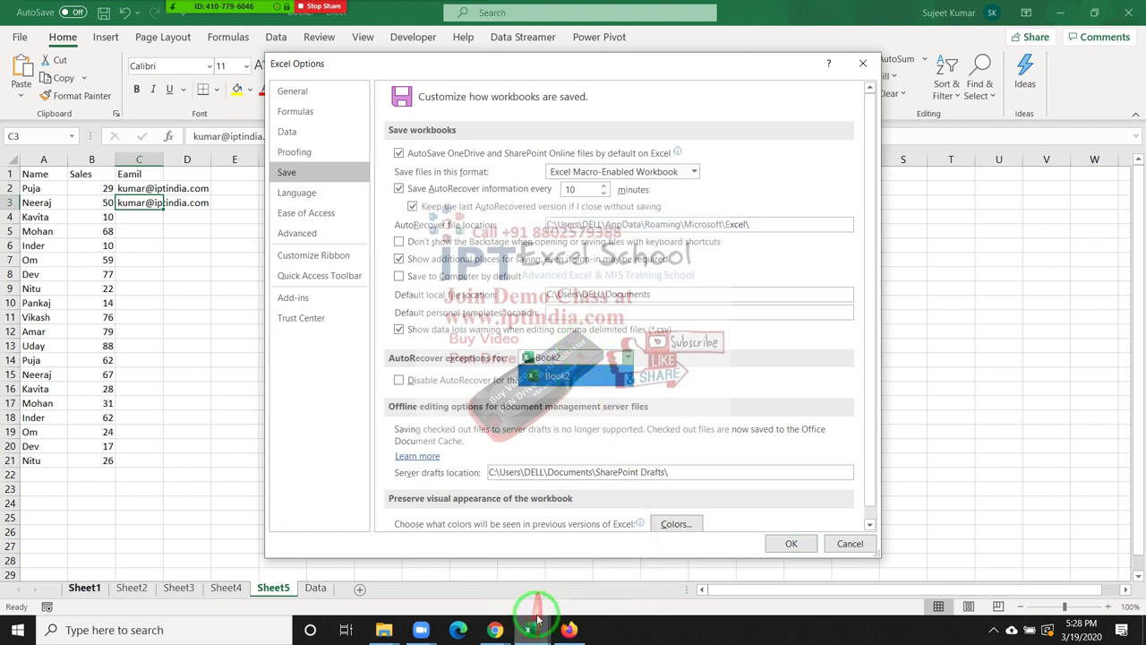
{"action": "left_click", "coordinate": [556, 391]}
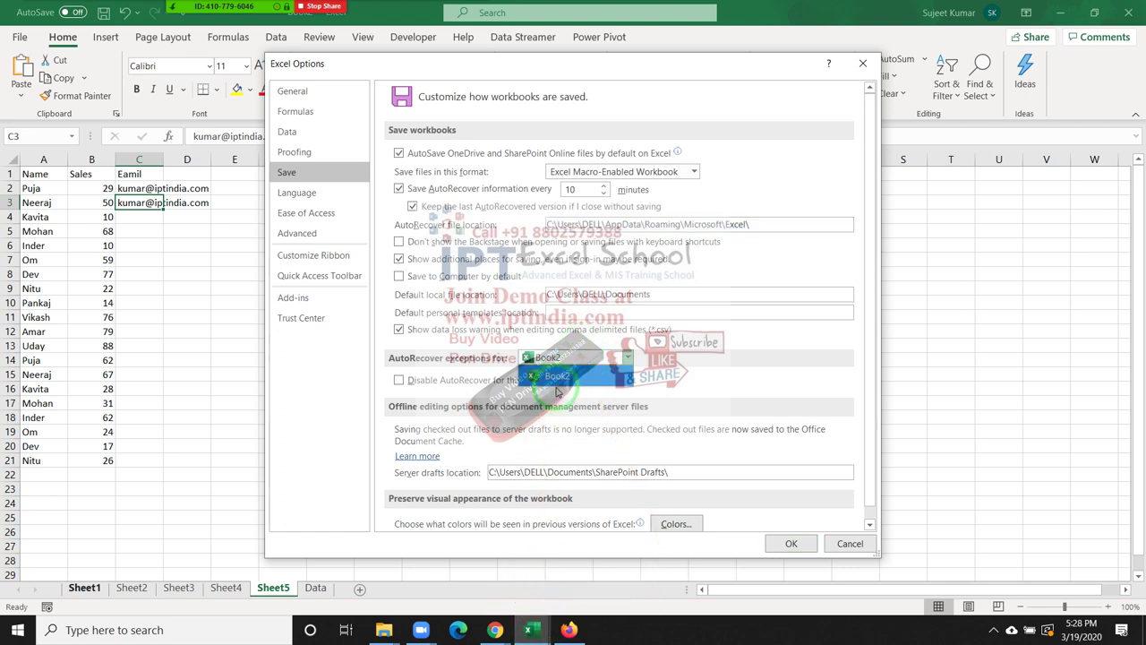
{"action": "left_click", "coordinate": [398, 381]}
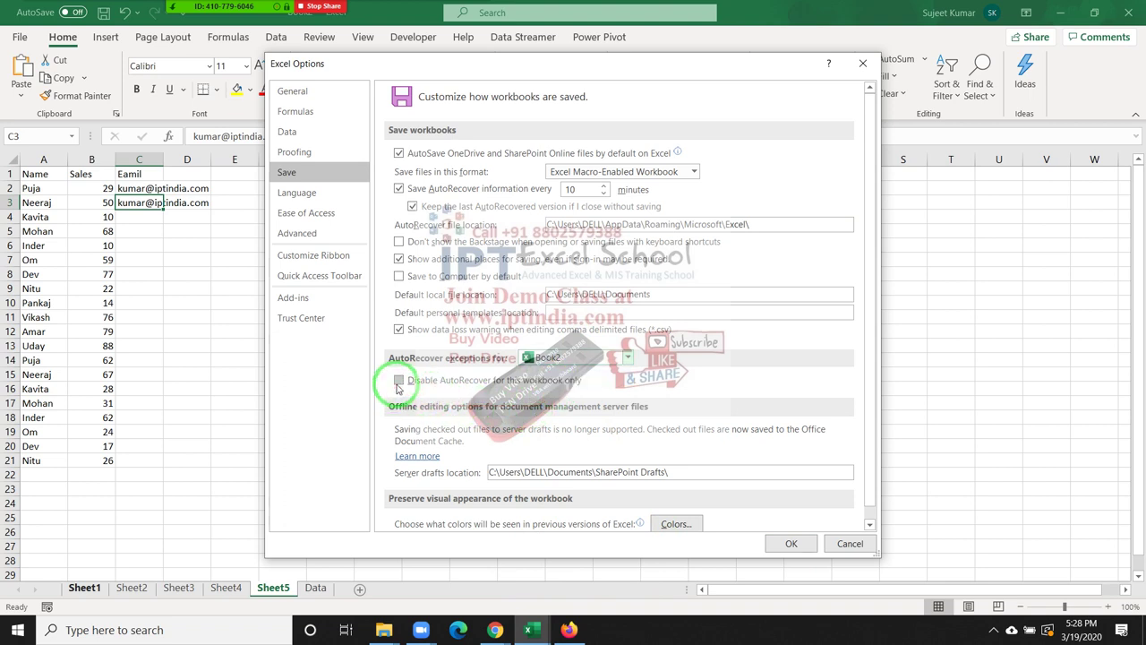
{"action": "left_click", "coordinate": [686, 380]}
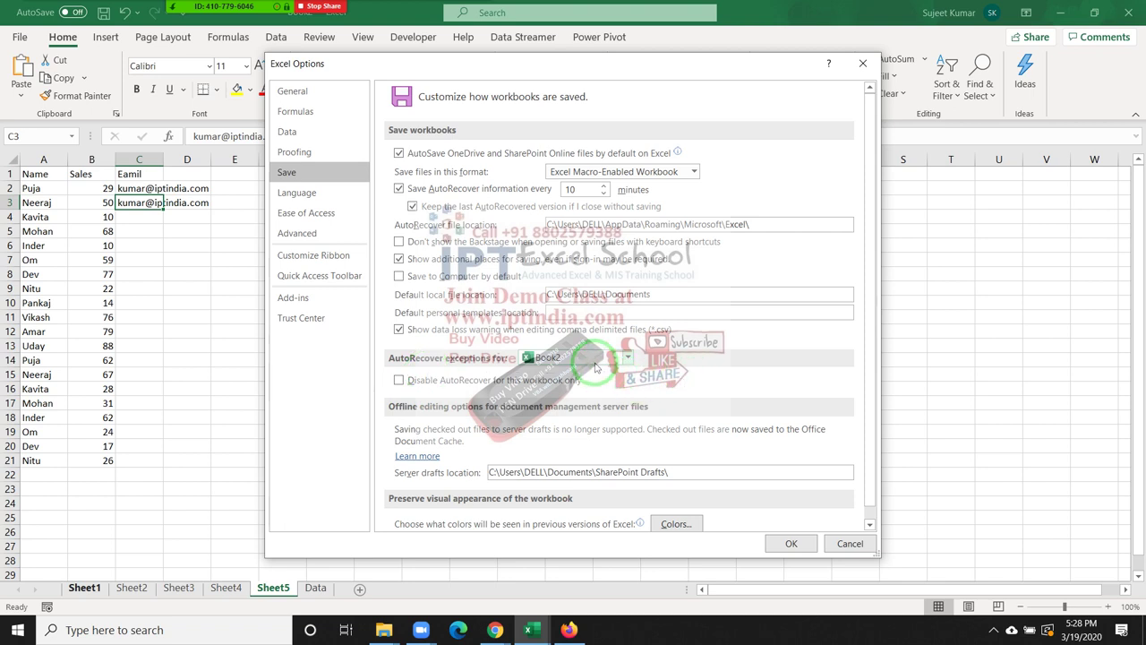
{"action": "left_click", "coordinate": [399, 380]}
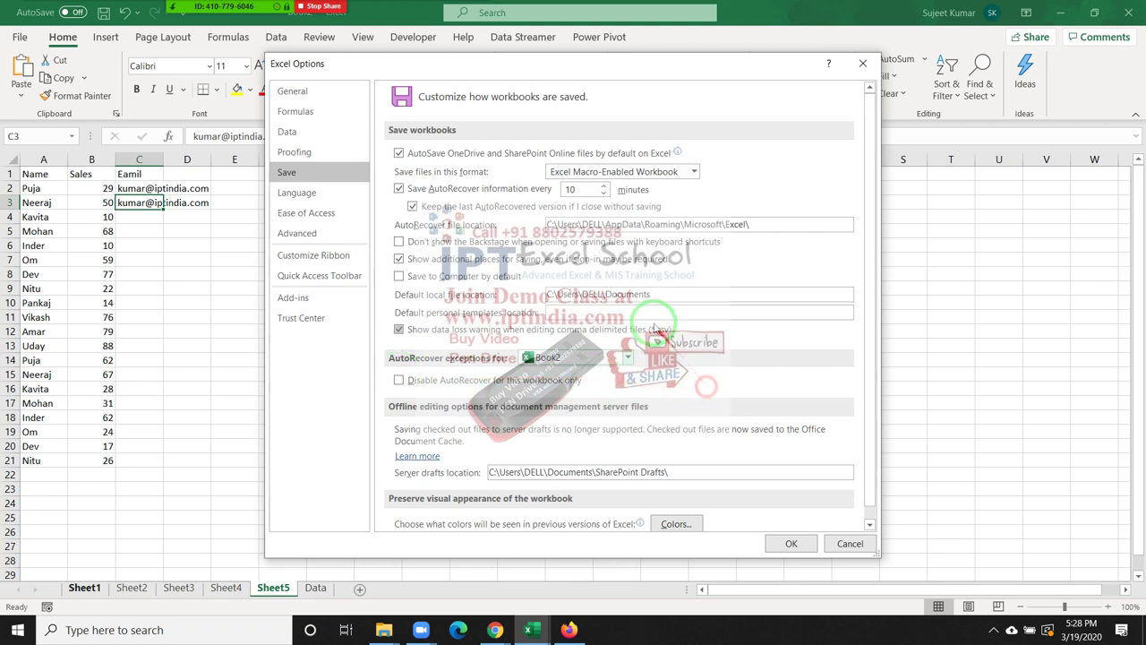
{"action": "left_click_drag", "start_coordinate": [655, 296], "coordinate": [512, 293]}
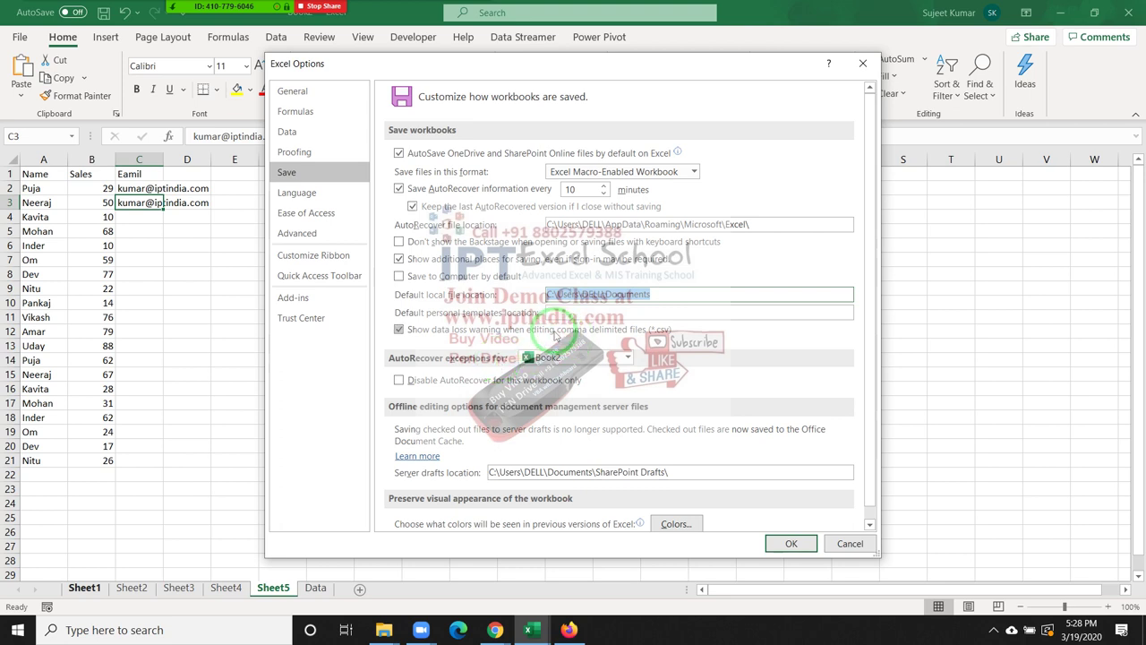
Step: On the Advanced page, keep Enter direction Down and tick automatic decimal point with 2 places
{"action": "left_click", "coordinate": [323, 195]}
{"action": "left_click", "coordinate": [325, 215]}
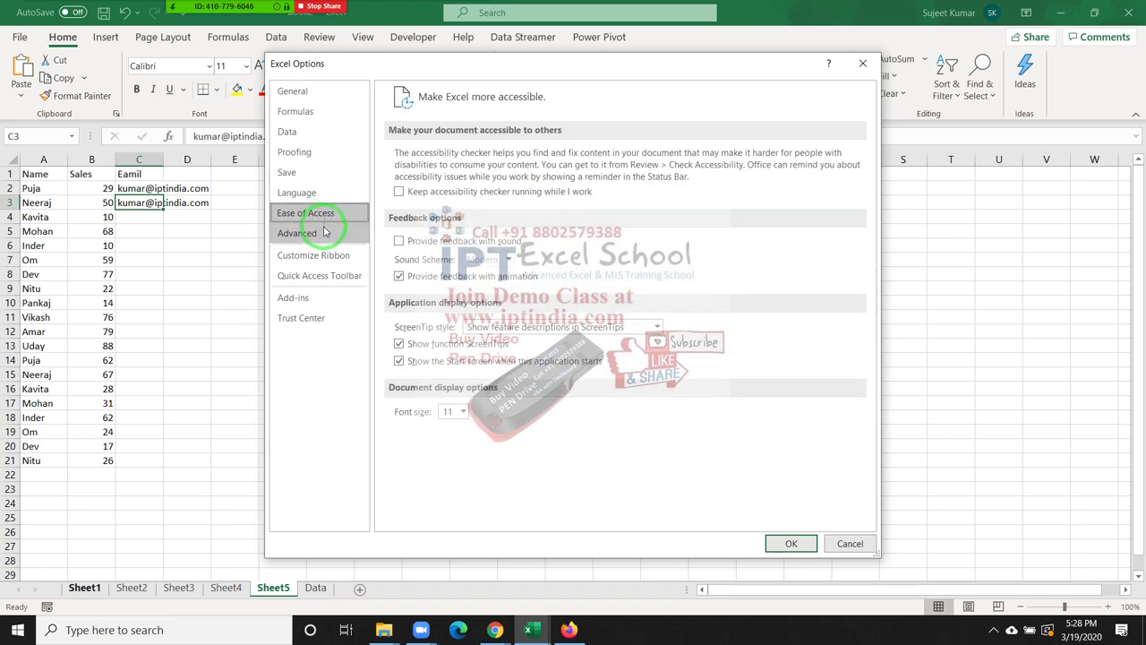
{"action": "left_click", "coordinate": [324, 232]}
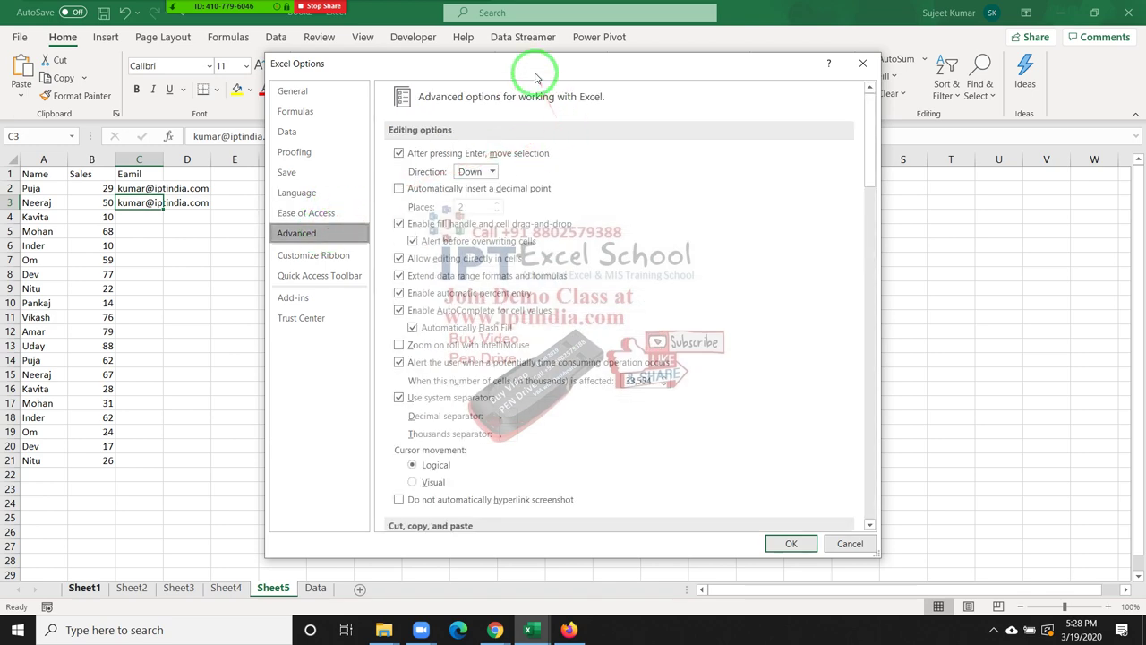
{"action": "left_click_drag", "start_coordinate": [537, 63], "coordinate": [702, 54]}
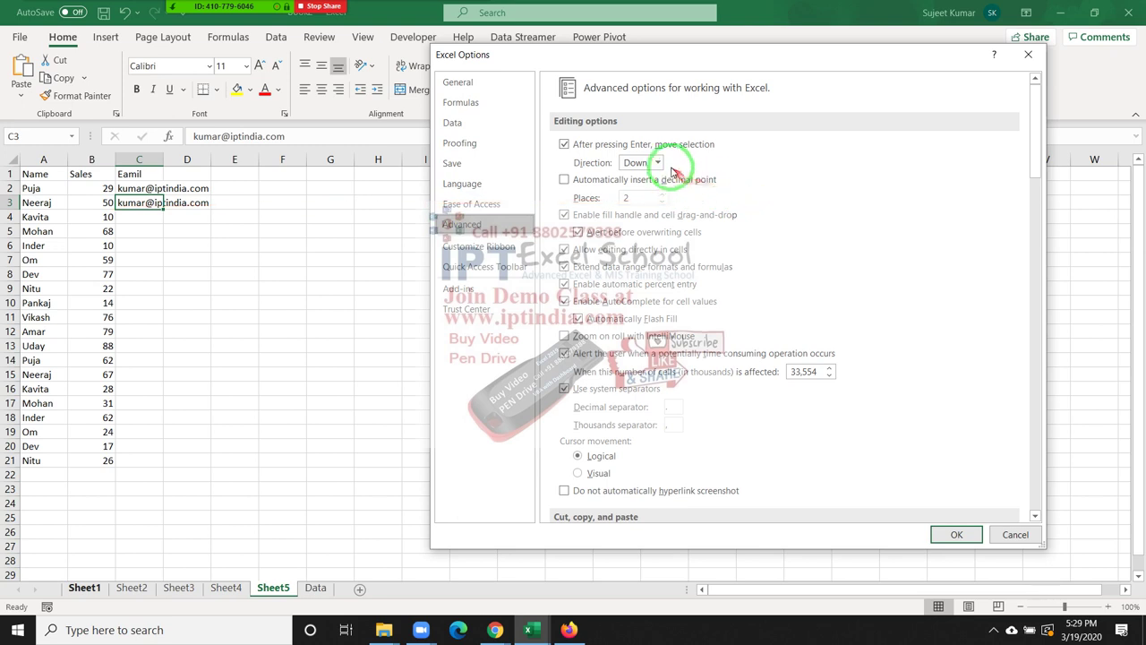
{"action": "left_click", "coordinate": [659, 163]}
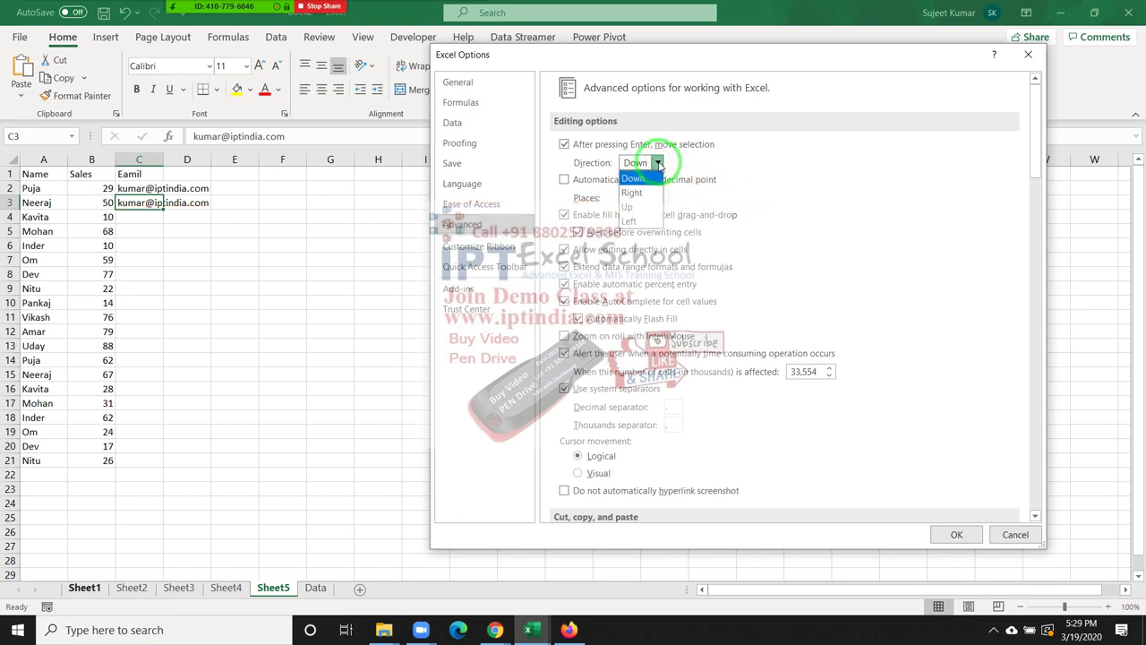
{"action": "left_click", "coordinate": [710, 162]}
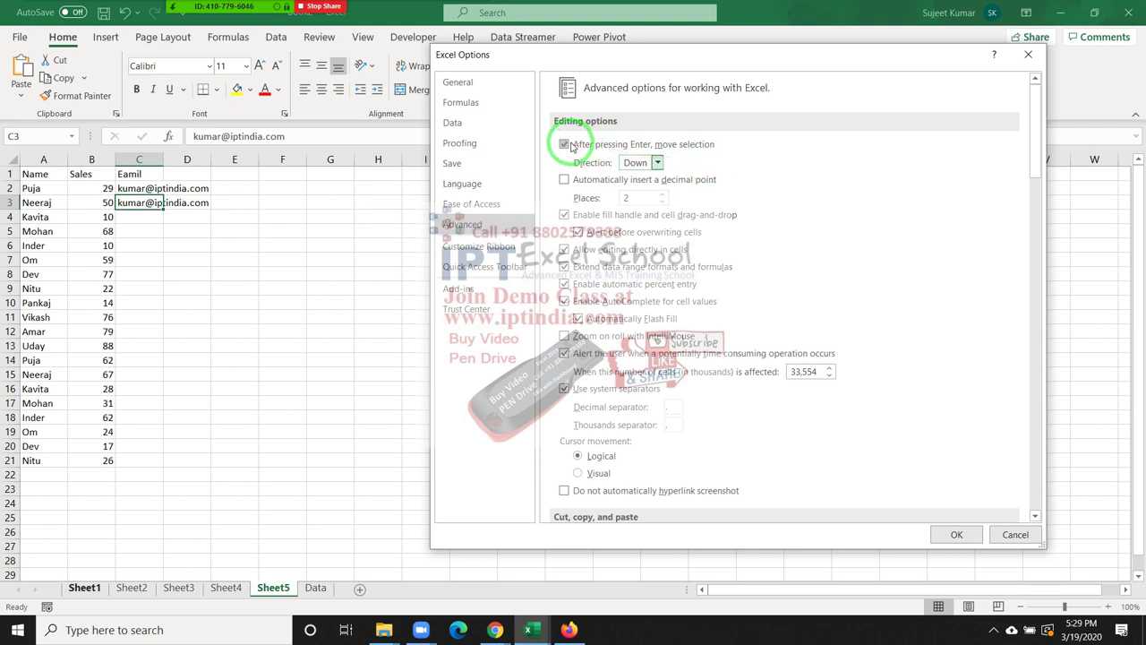
{"action": "left_click", "coordinate": [564, 180]}
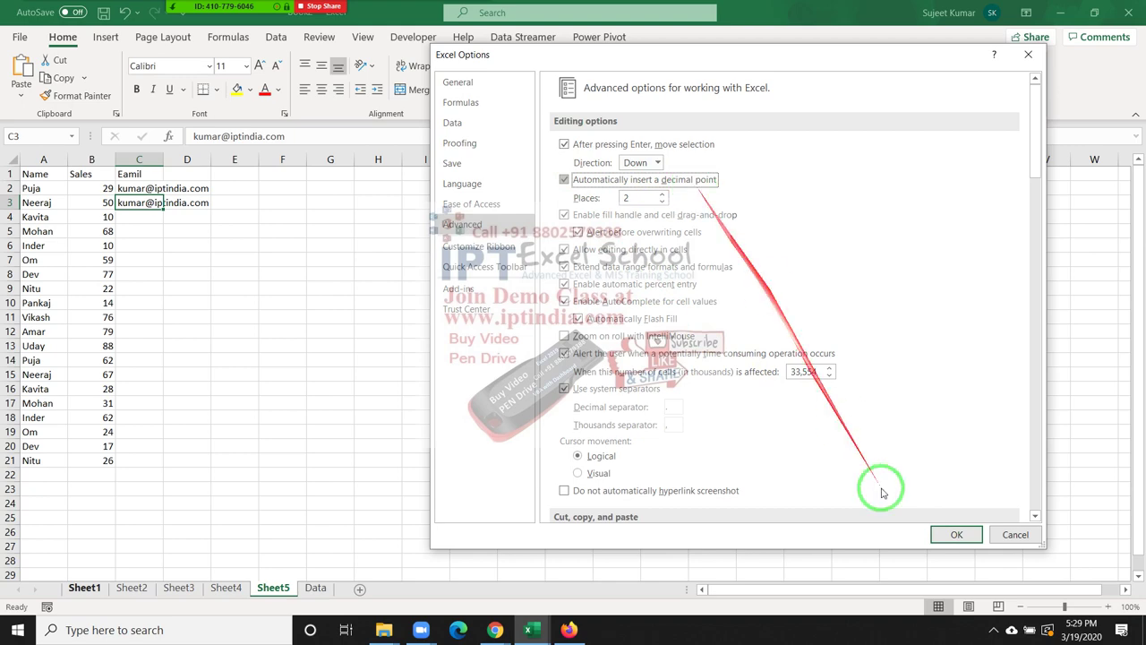
Step: Close the options and test by entering 50 in I4 and I5
{"action": "left_click", "coordinate": [939, 532]}
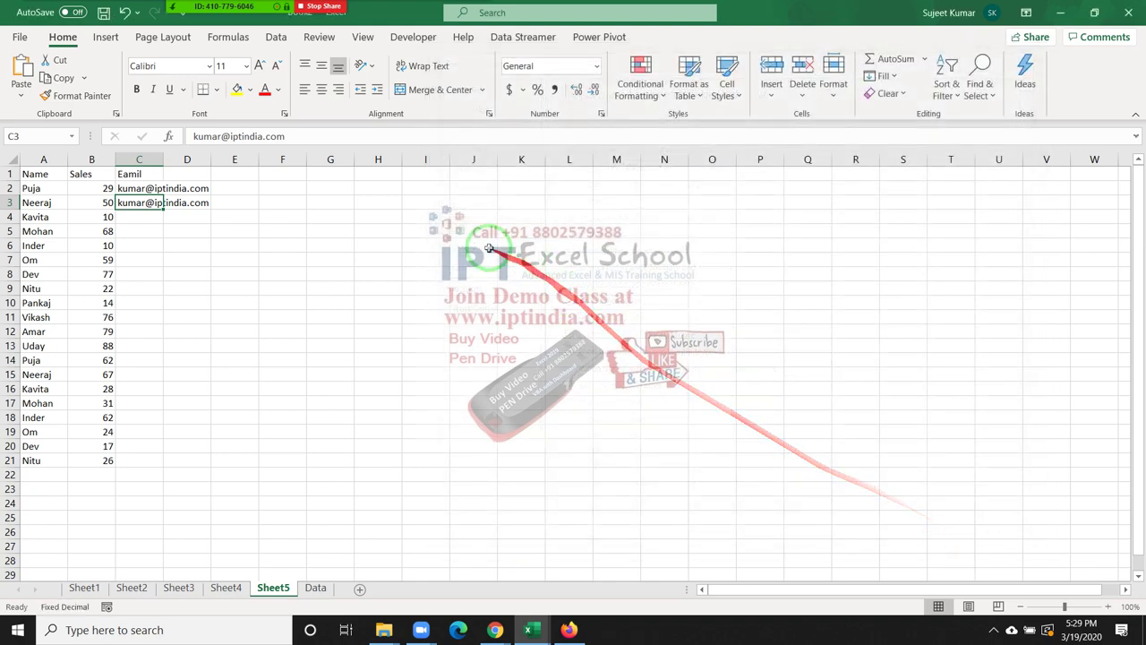
{"action": "left_click", "coordinate": [431, 213]}
{"action": "type", "text": "50"}
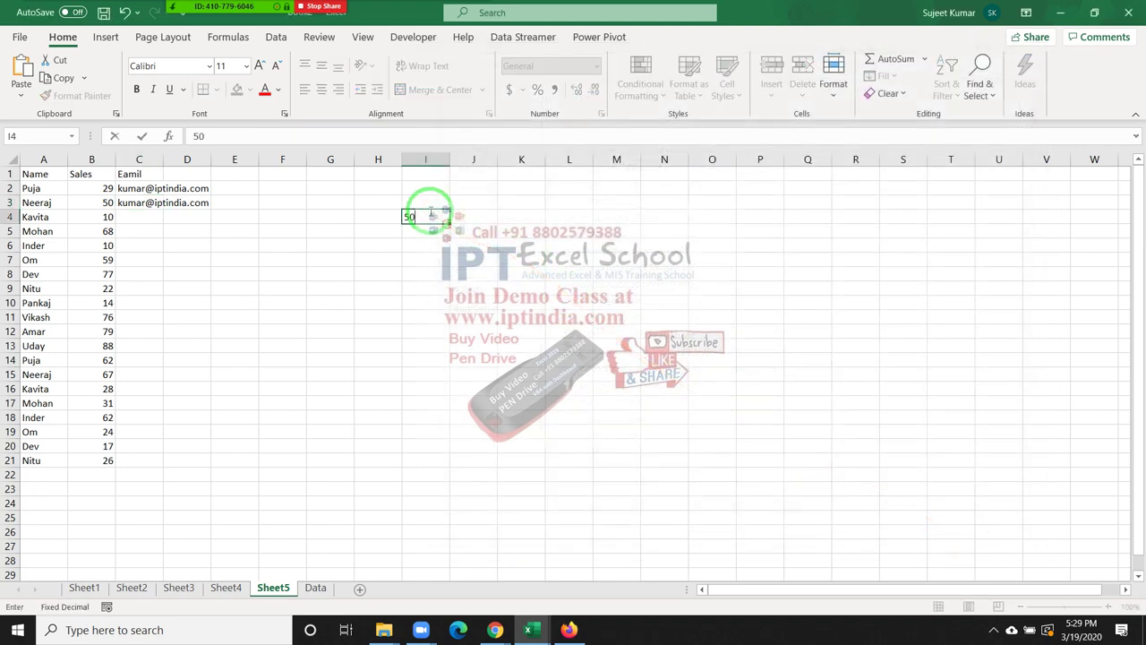
{"action": "key", "text": "Return"}
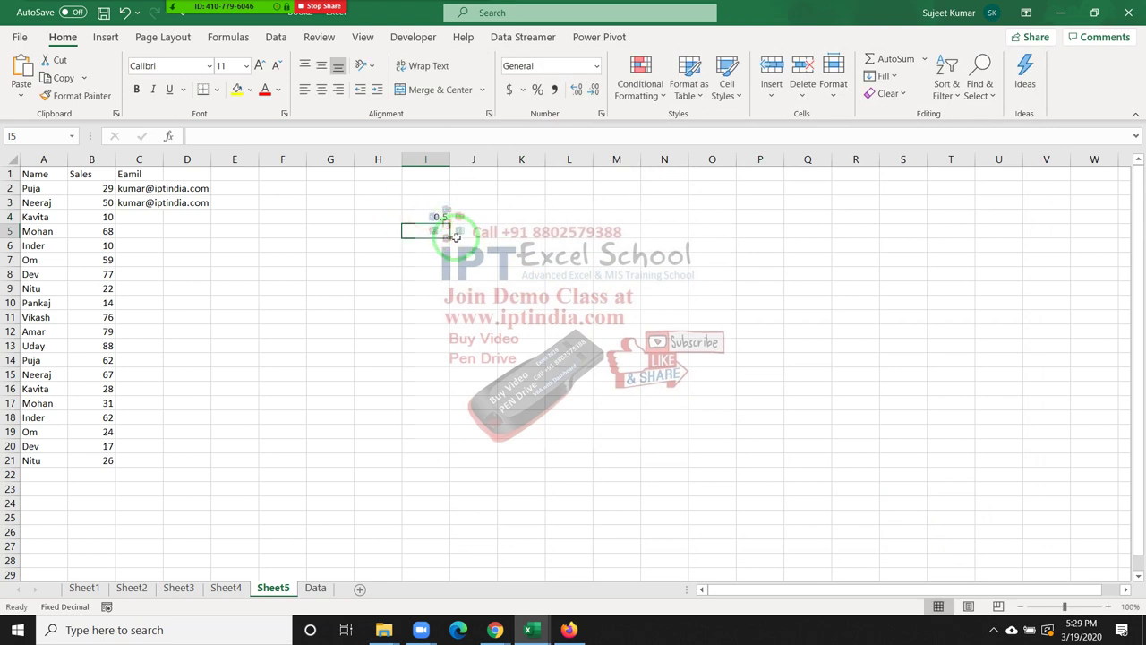
{"action": "type", "text": "500"}
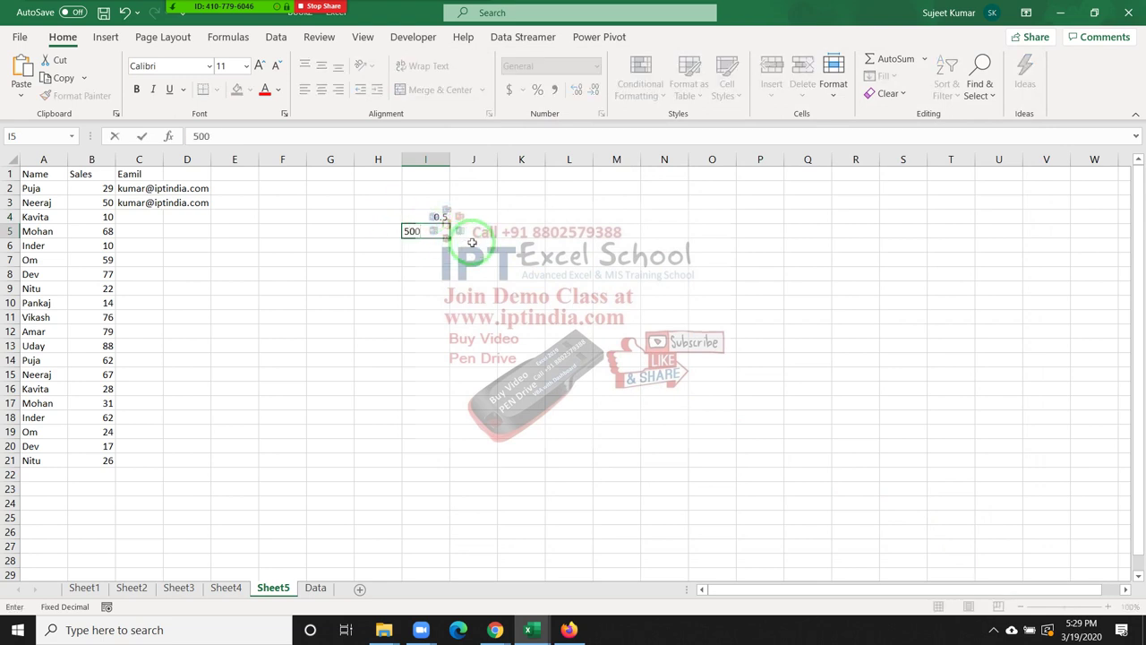
{"action": "key", "text": "Return"}
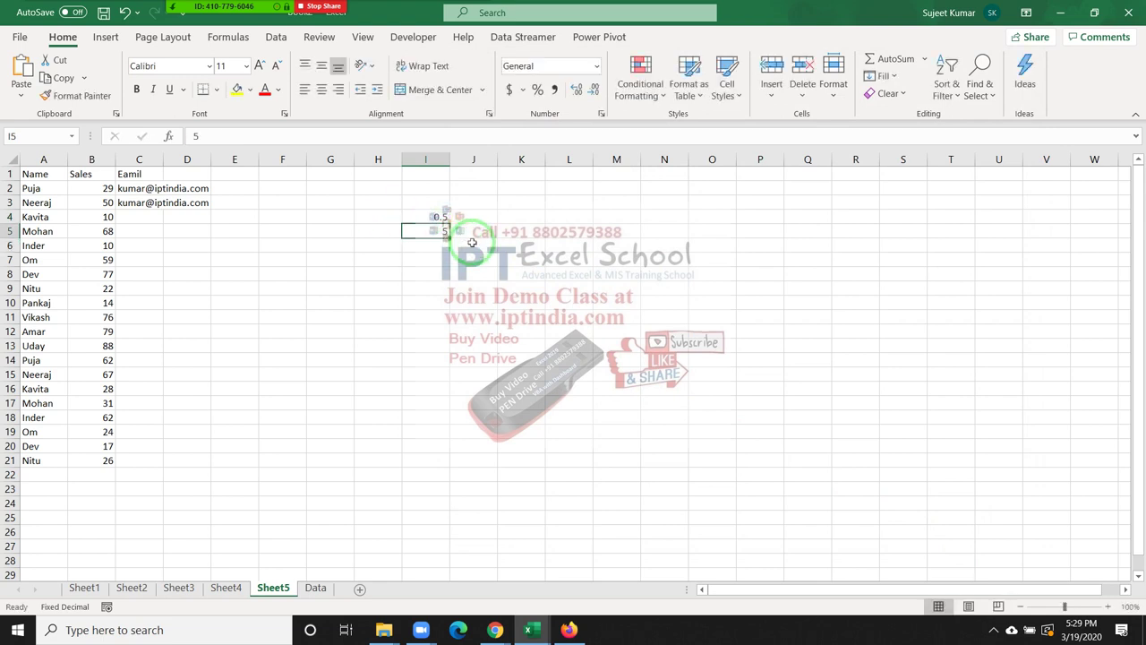
Step: Untick 'Automatically insert a decimal point' in Advanced options and confirm
{"action": "left_click", "coordinate": [17, 36]}
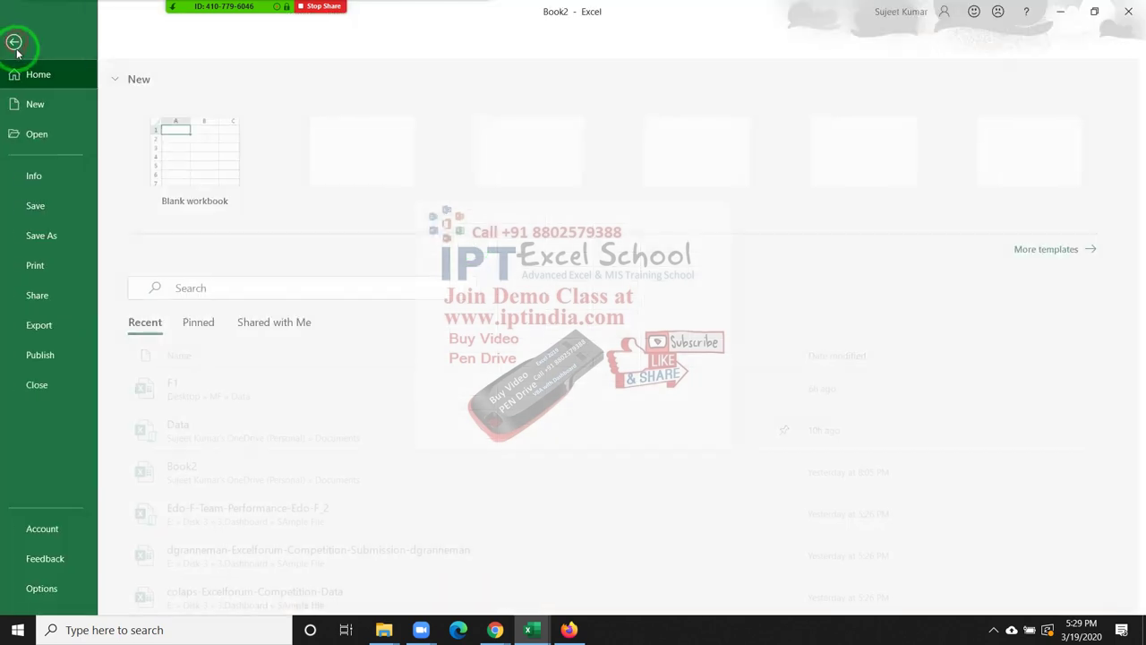
{"action": "left_click", "coordinate": [50, 589]}
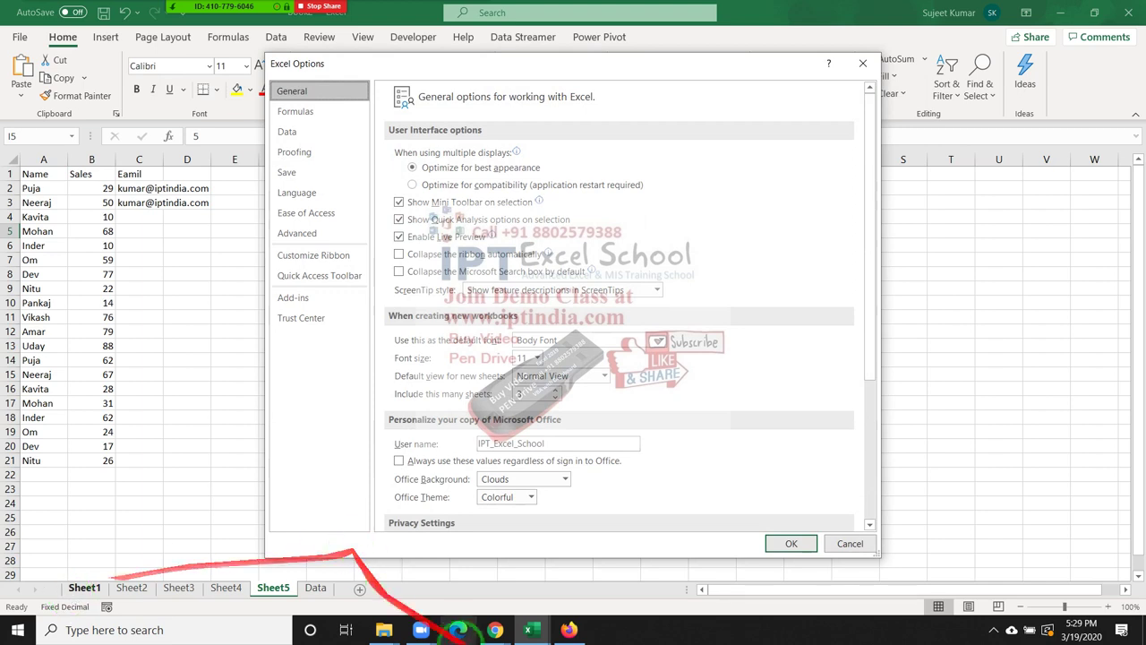
{"action": "left_click", "coordinate": [348, 235]}
{"action": "left_click", "coordinate": [399, 188]}
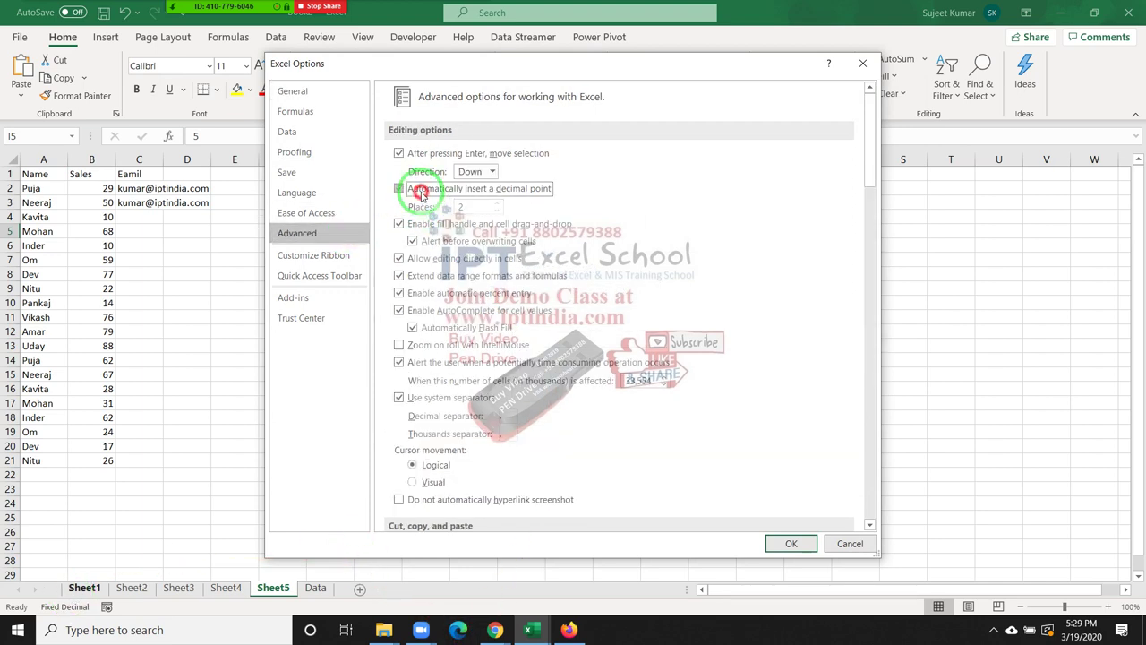
{"action": "left_click", "coordinate": [791, 543]}
Step: Fill the 5 in I5 down to I18, then undo the fill
{"action": "left_click", "coordinate": [616, 360]}
{"action": "left_click", "coordinate": [448, 235]}
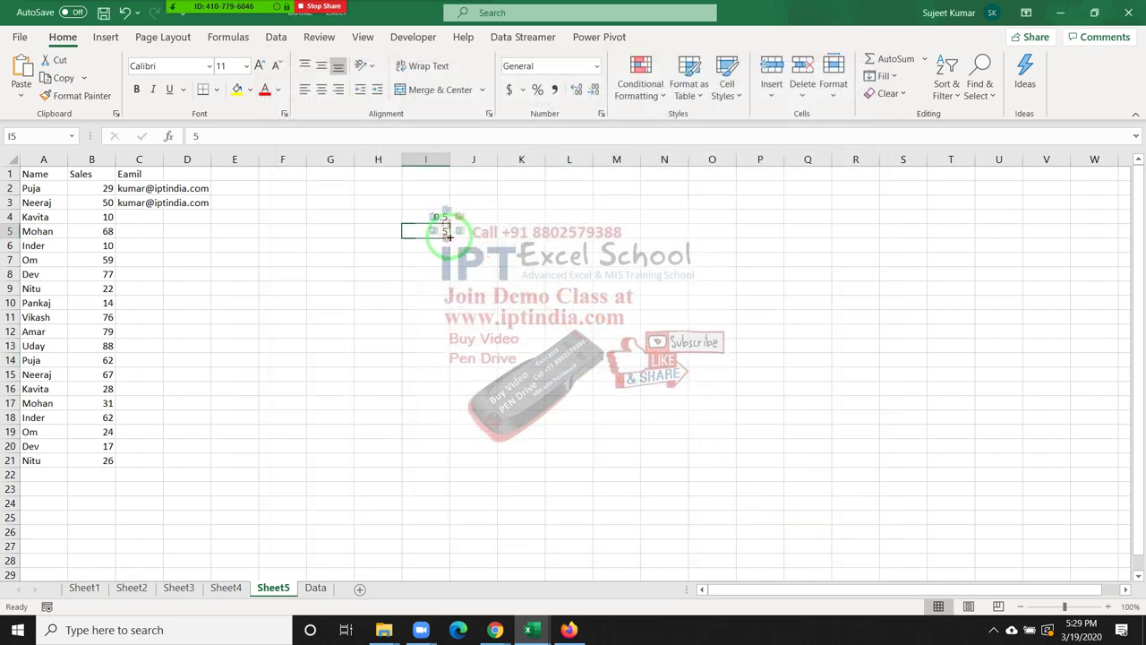
{"action": "left_click_drag", "start_coordinate": [448, 235], "coordinate": [455, 416]}
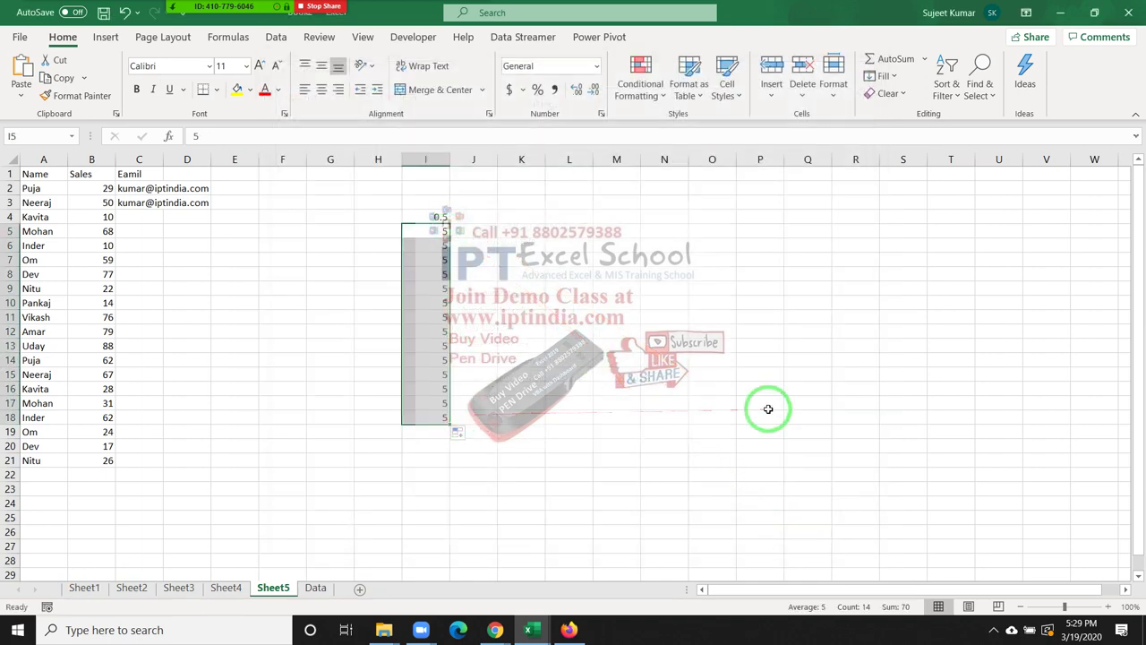
{"action": "key", "text": "ctrl+z"}
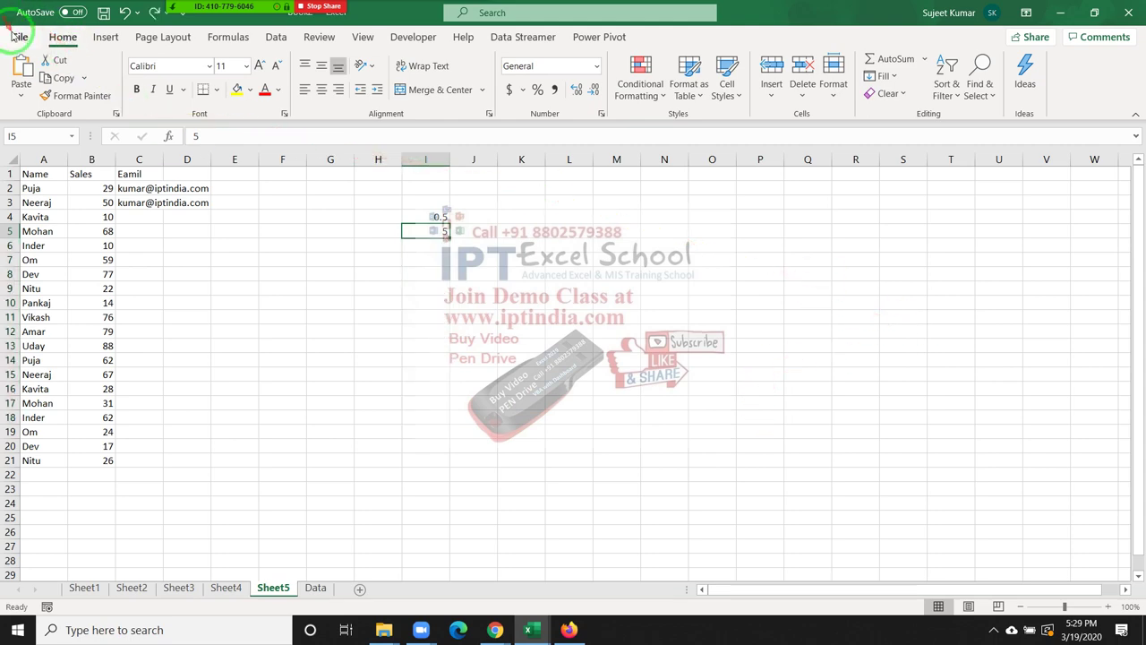
Step: In Advanced options, toggle the fill handle and drag-and-drop option off and back on
{"action": "left_click", "coordinate": [20, 37]}
{"action": "left_click", "coordinate": [53, 589]}
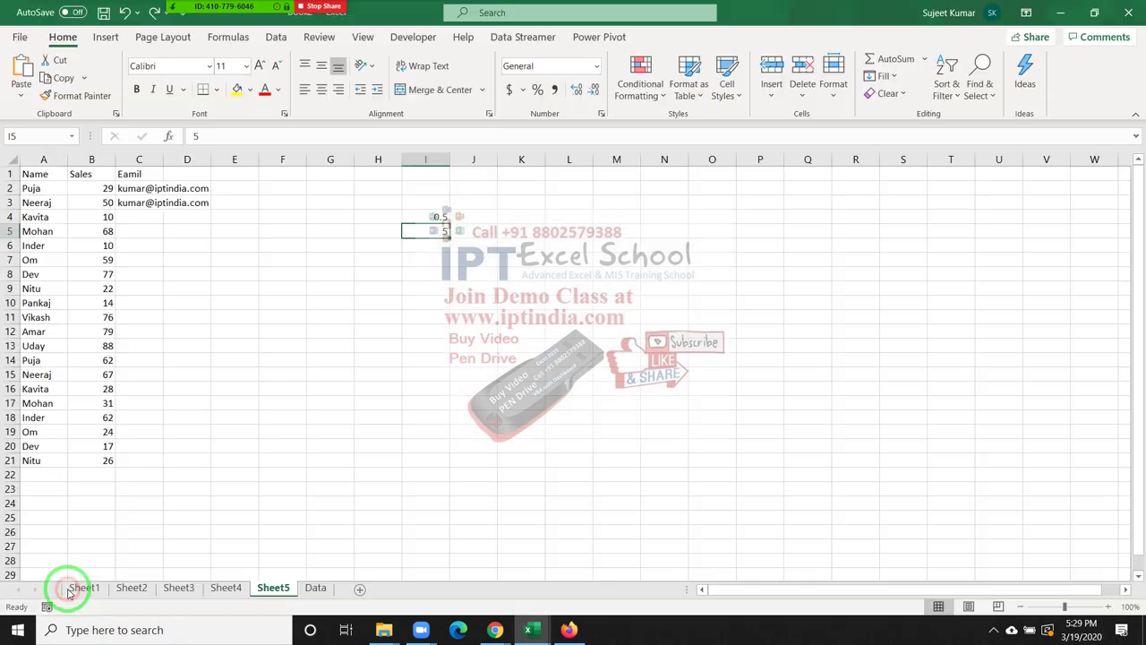
{"action": "left_click", "coordinate": [324, 240]}
{"action": "scroll", "coordinate": [385, 201], "scroll_direction": "down", "scroll_amount": 1}
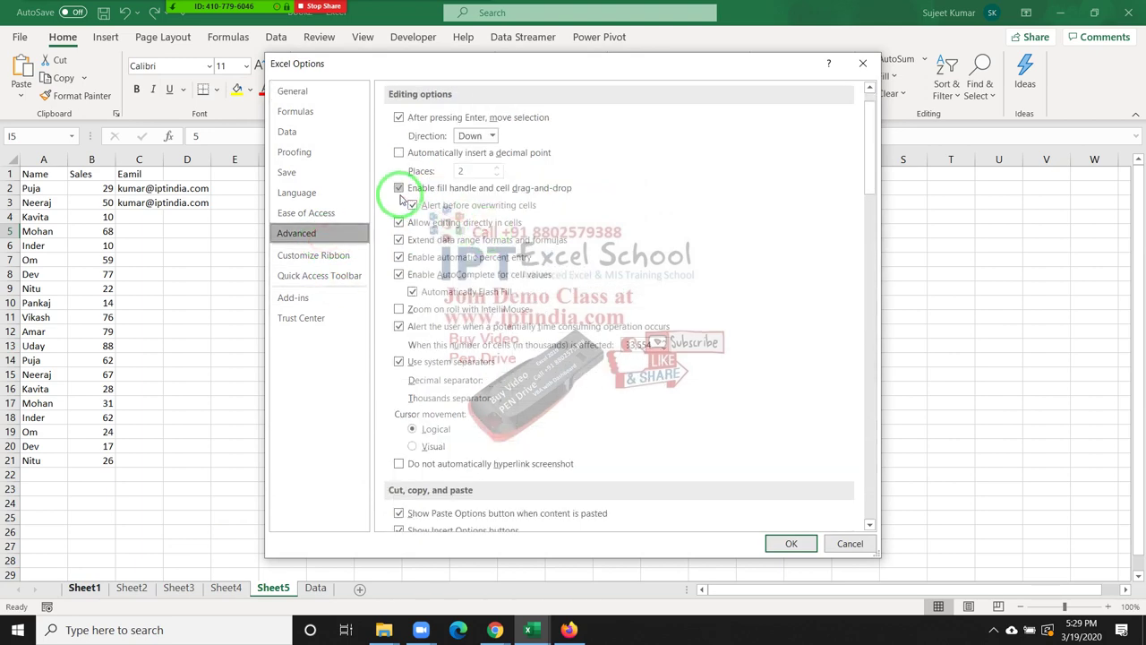
{"action": "left_click", "coordinate": [400, 194]}
{"action": "left_click", "coordinate": [400, 194]}
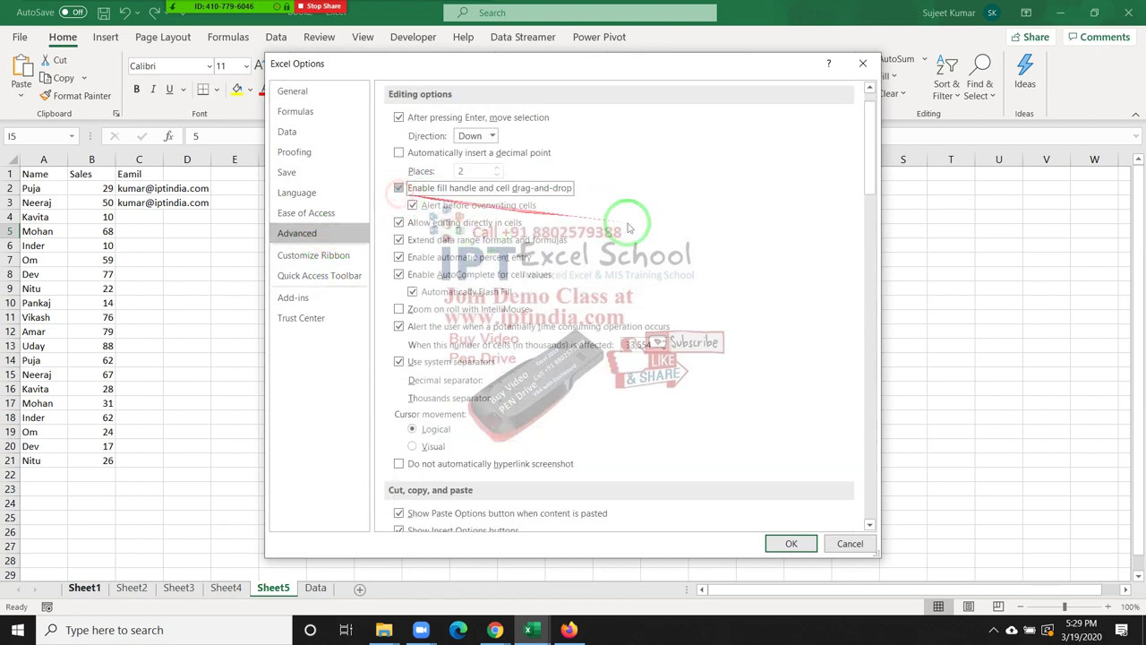
Step: Uncheck 'Show sheet tabs' under this workbook's display options and apply
{"action": "scroll", "coordinate": [668, 270], "scroll_direction": "down", "scroll_amount": 2}
{"action": "scroll", "coordinate": [668, 271], "scroll_direction": "down", "scroll_amount": 3}
{"action": "scroll", "coordinate": [668, 271], "scroll_direction": "down", "scroll_amount": 2}
{"action": "scroll", "coordinate": [668, 271], "scroll_direction": "down", "scroll_amount": 1}
{"action": "scroll", "coordinate": [668, 271], "scroll_direction": "down", "scroll_amount": 2}
{"action": "scroll", "coordinate": [668, 271], "scroll_direction": "down", "scroll_amount": 1}
{"action": "scroll", "coordinate": [668, 271], "scroll_direction": "down", "scroll_amount": 3}
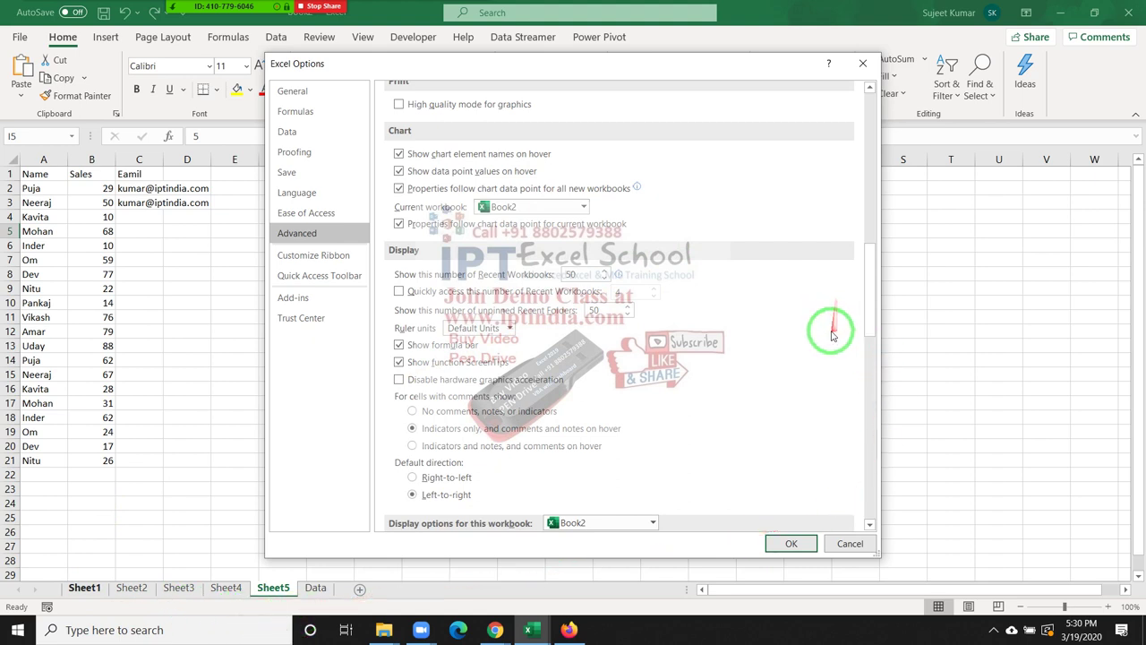
{"action": "scroll", "coordinate": [831, 335], "scroll_direction": "down", "scroll_amount": 1}
{"action": "scroll", "coordinate": [831, 335], "scroll_direction": "down", "scroll_amount": 2}
{"action": "scroll", "coordinate": [831, 329], "scroll_direction": "down", "scroll_amount": 1}
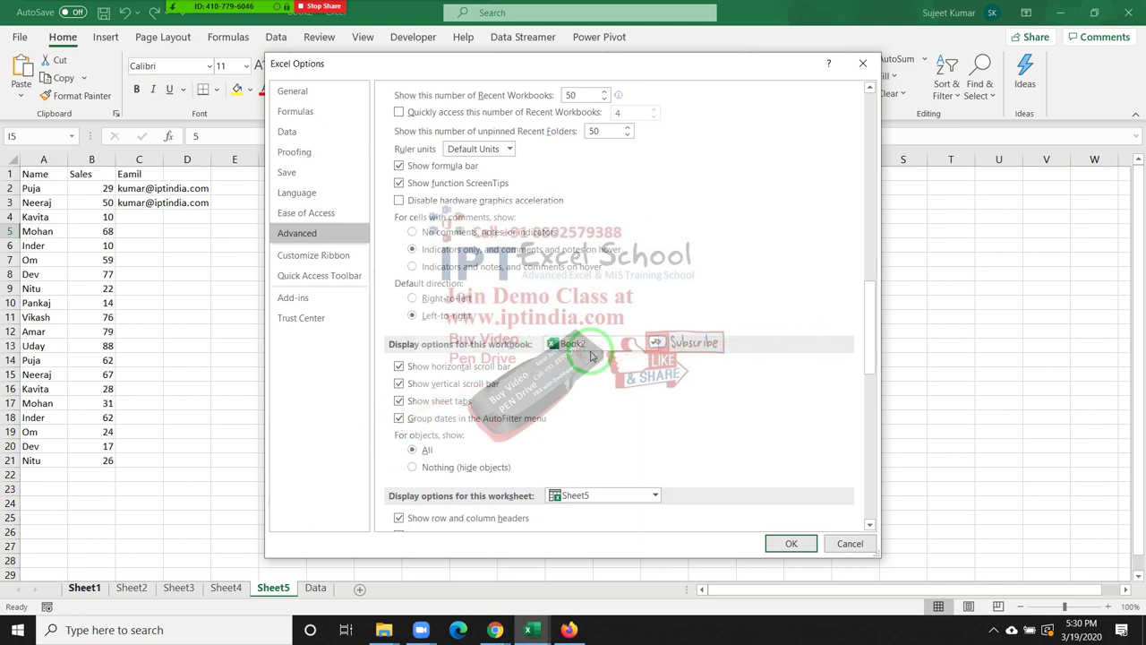
{"action": "left_click", "coordinate": [399, 400]}
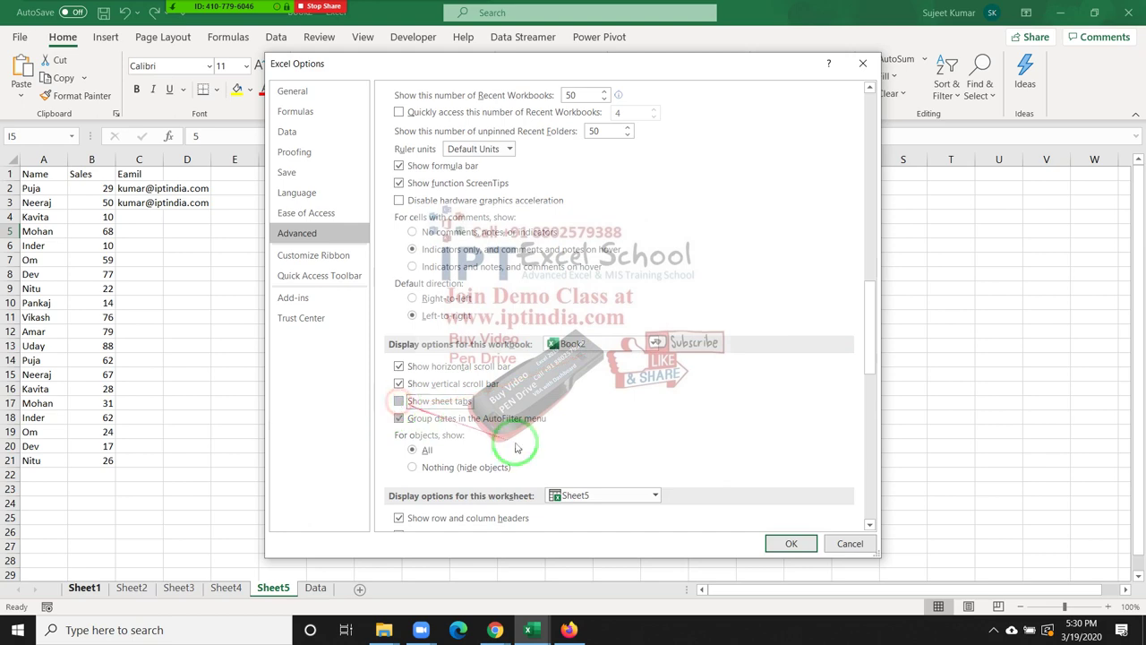
{"action": "left_click", "coordinate": [781, 543]}
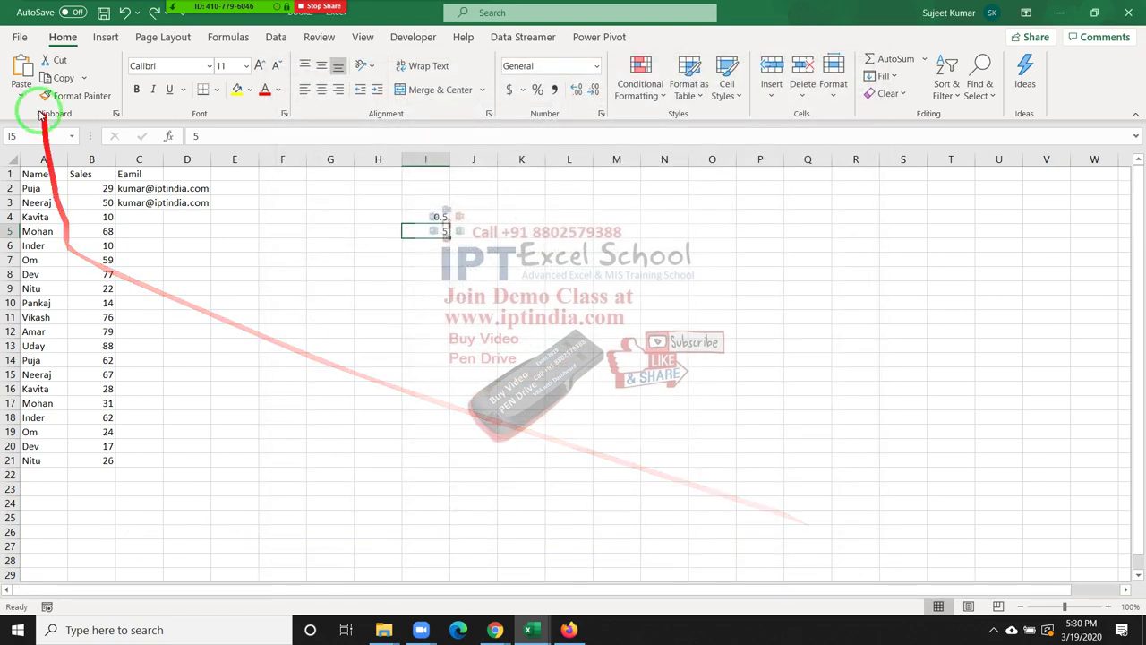
Step: Reopen Advanced options and tick 'Show sheet tabs' for Book2
{"action": "left_click", "coordinate": [20, 37]}
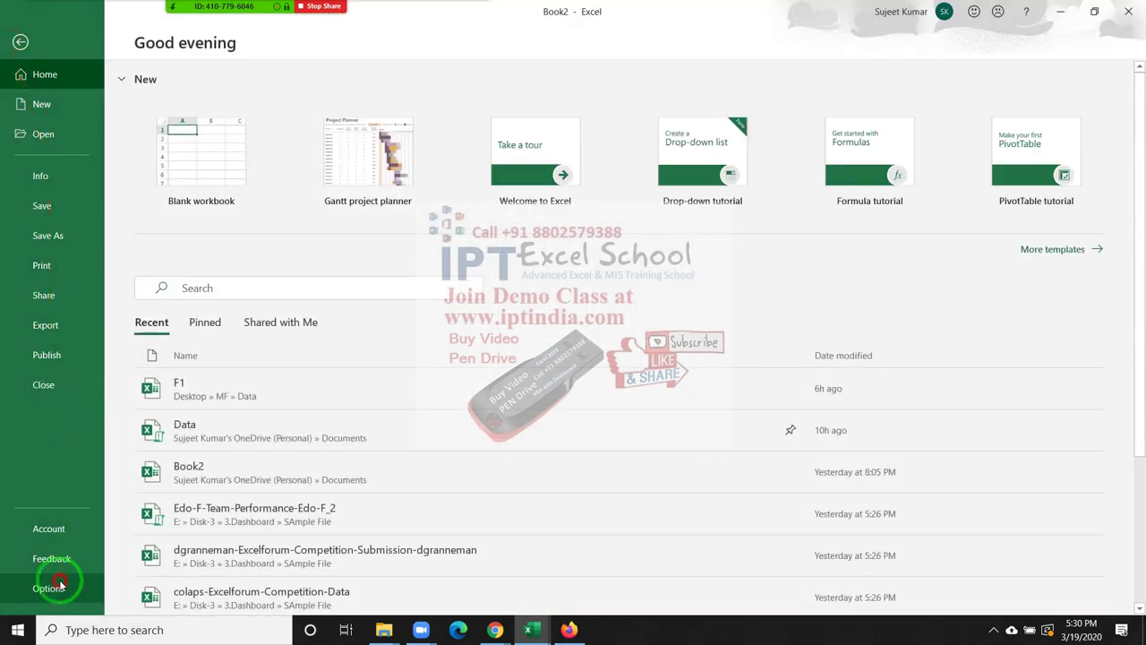
{"action": "left_click", "coordinate": [48, 588]}
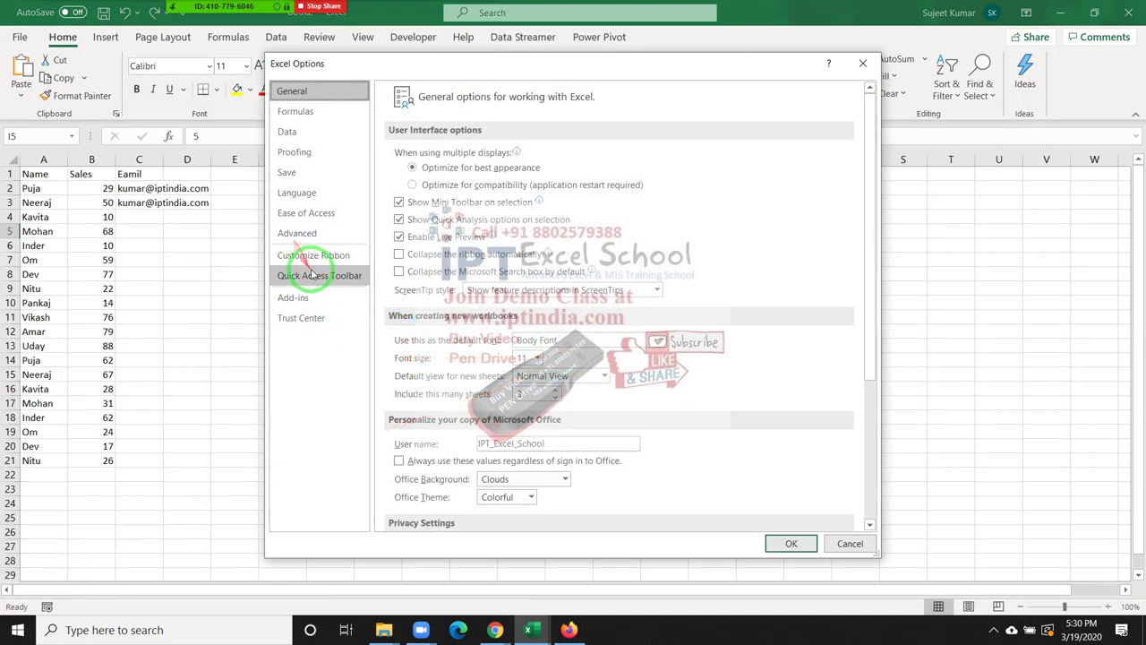
{"action": "left_click", "coordinate": [297, 233]}
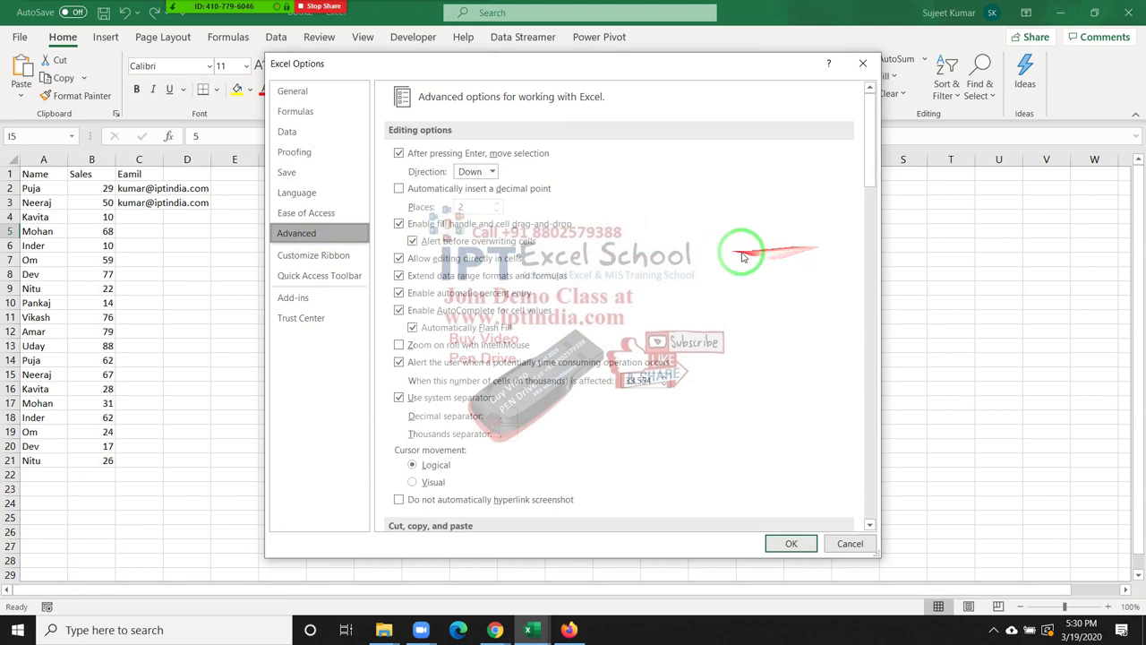
{"action": "scroll", "coordinate": [822, 231], "scroll_direction": "down", "scroll_amount": 5}
{"action": "scroll", "coordinate": [825, 235], "scroll_direction": "down", "scroll_amount": 5}
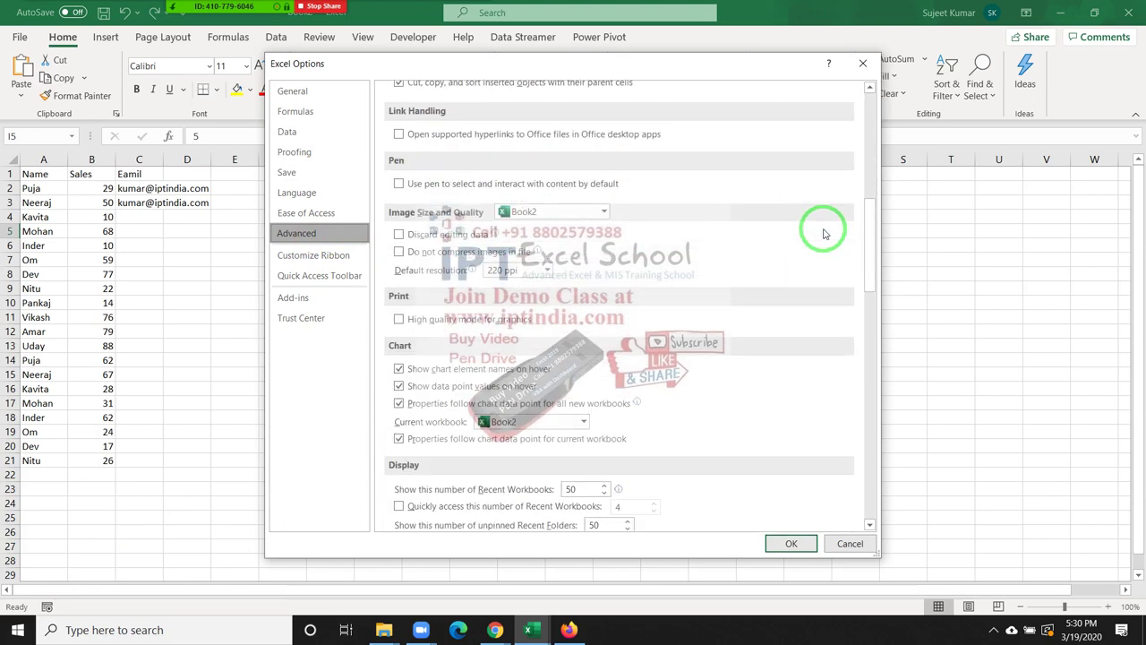
{"action": "scroll", "coordinate": [825, 235], "scroll_direction": "down", "scroll_amount": 5}
{"action": "scroll", "coordinate": [825, 235], "scroll_direction": "down", "scroll_amount": 5}
{"action": "scroll", "coordinate": [824, 235], "scroll_direction": "down", "scroll_amount": 4}
{"action": "scroll", "coordinate": [822, 234], "scroll_direction": "up", "scroll_amount": 4}
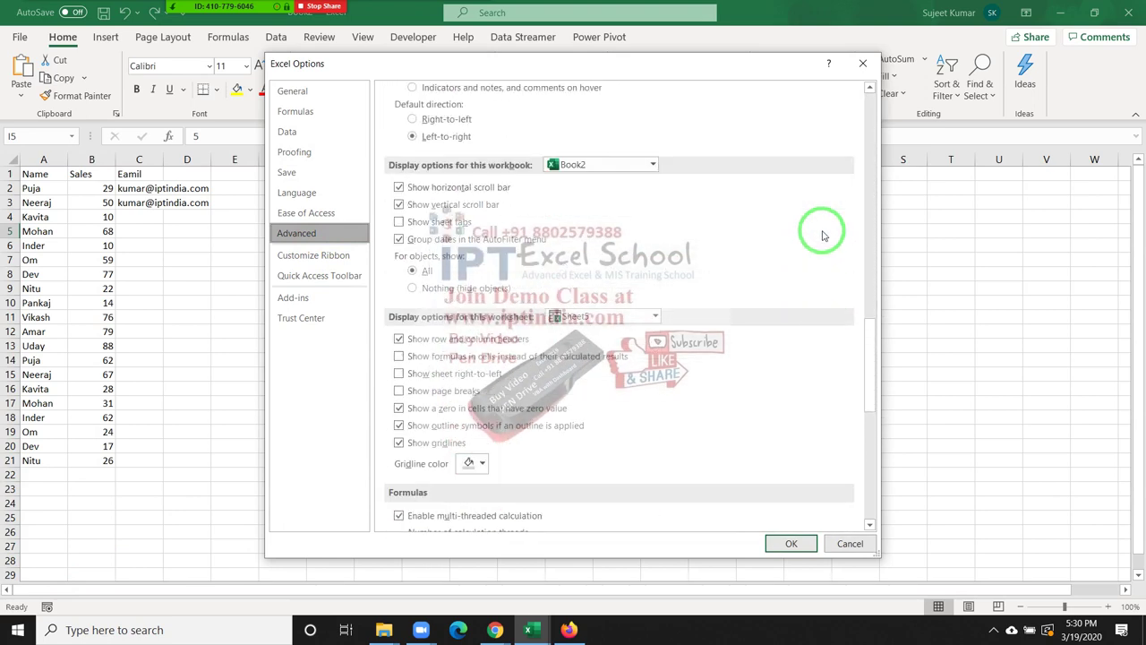
{"action": "scroll", "coordinate": [818, 233], "scroll_direction": "up", "scroll_amount": 2}
{"action": "scroll", "coordinate": [818, 231], "scroll_direction": "up", "scroll_amount": 1}
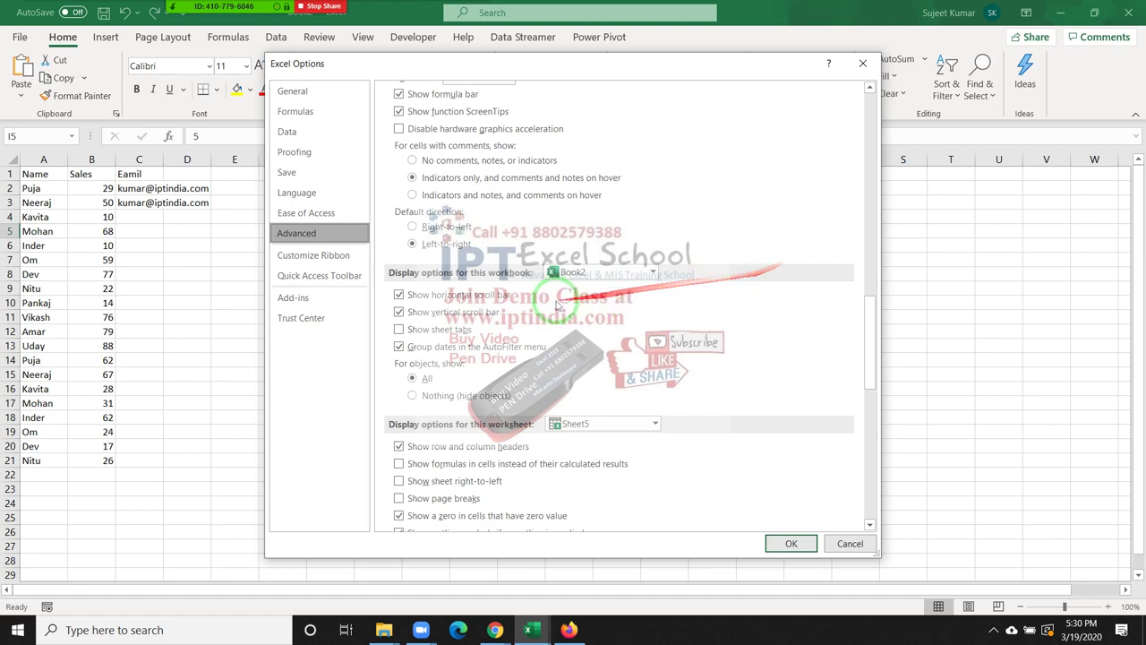
{"action": "left_click", "coordinate": [395, 330]}
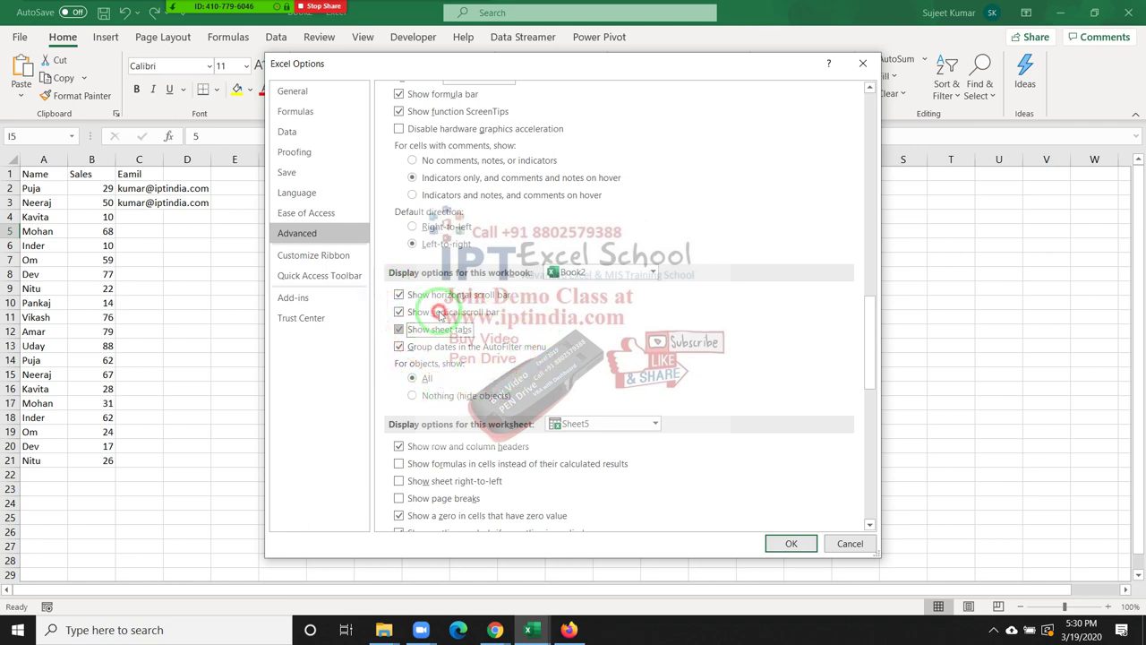
Step: Browse the Image Size and Quality workbook list and the worksheet display settings without changes
{"action": "scroll", "coordinate": [502, 287], "scroll_direction": "up", "scroll_amount": 3}
{"action": "scroll", "coordinate": [551, 257], "scroll_direction": "up", "scroll_amount": 5}
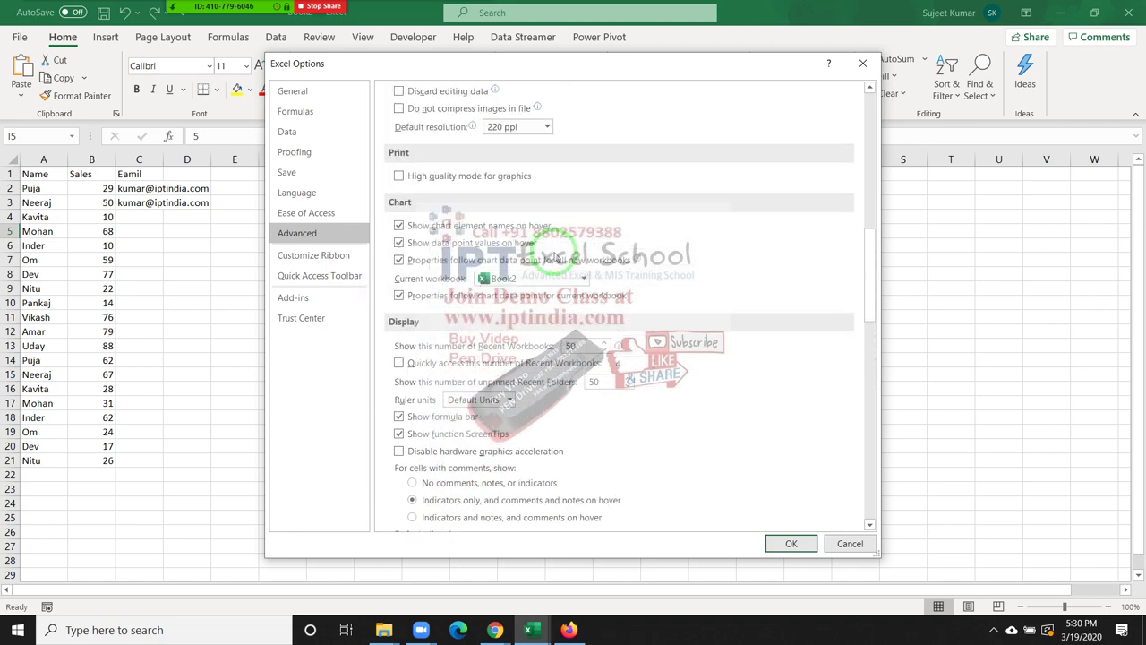
{"action": "scroll", "coordinate": [555, 257], "scroll_direction": "up", "scroll_amount": 5}
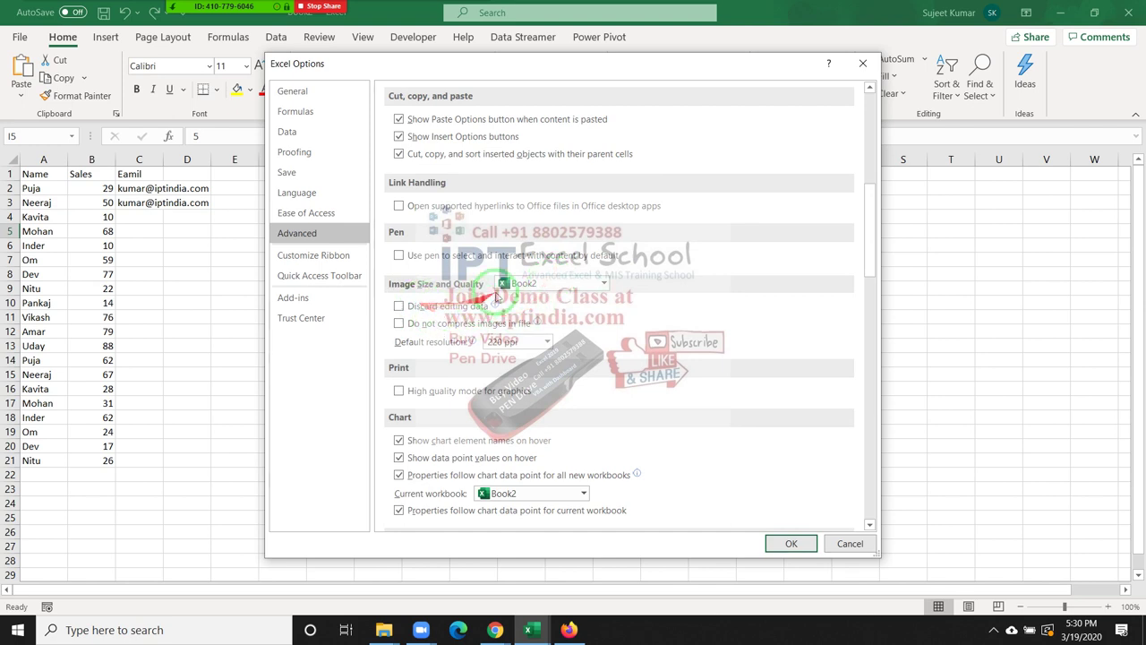
{"action": "left_click", "coordinate": [605, 285]}
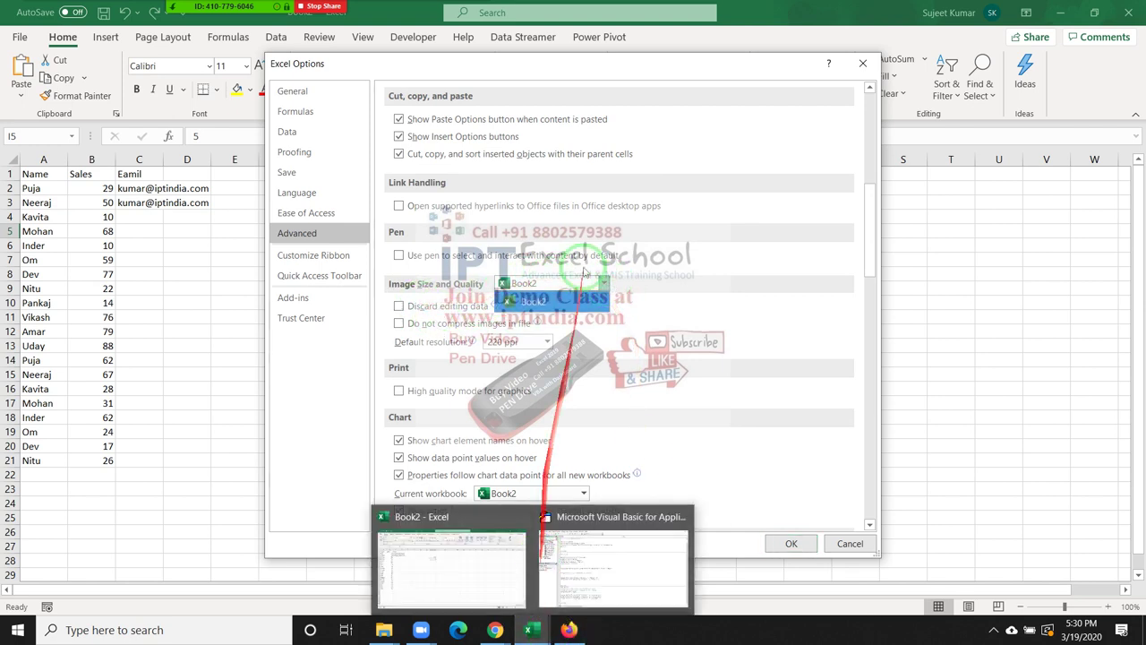
{"action": "left_click", "coordinate": [600, 341]}
{"action": "scroll", "coordinate": [600, 341], "scroll_direction": "up", "scroll_amount": 3}
{"action": "scroll", "coordinate": [600, 341], "scroll_direction": "up", "scroll_amount": 3}
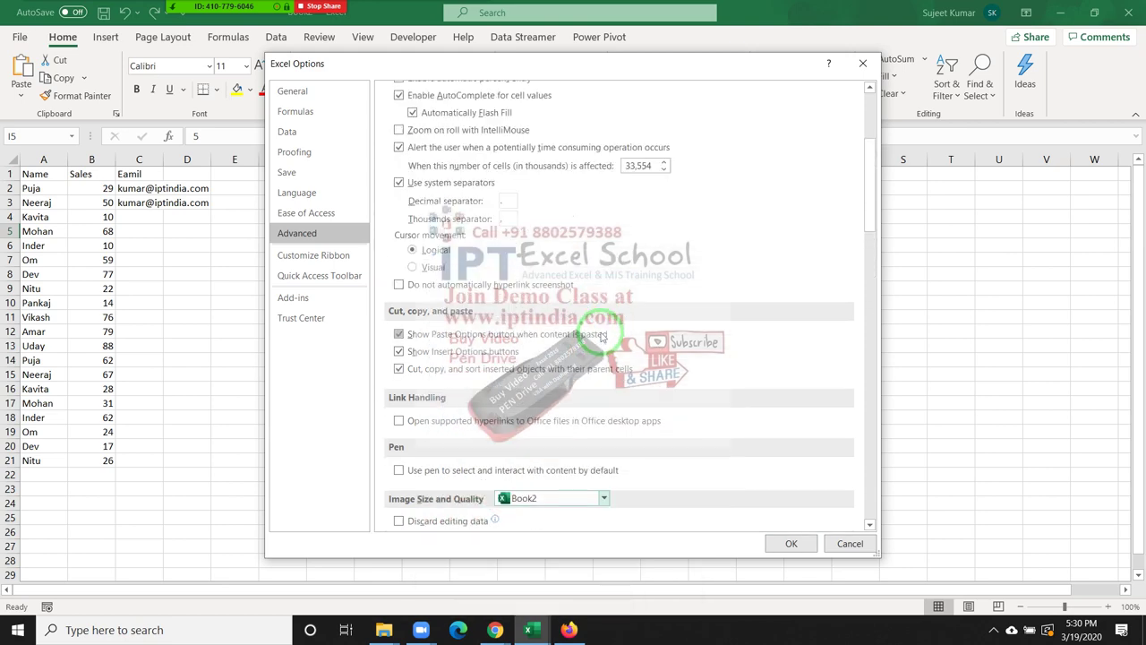
{"action": "scroll", "coordinate": [600, 339], "scroll_direction": "down", "scroll_amount": 4}
{"action": "scroll", "coordinate": [602, 338], "scroll_direction": "down", "scroll_amount": 2}
{"action": "scroll", "coordinate": [602, 337], "scroll_direction": "down", "scroll_amount": 1}
{"action": "scroll", "coordinate": [602, 337], "scroll_direction": "down", "scroll_amount": 2}
{"action": "scroll", "coordinate": [602, 337], "scroll_direction": "down", "scroll_amount": 1}
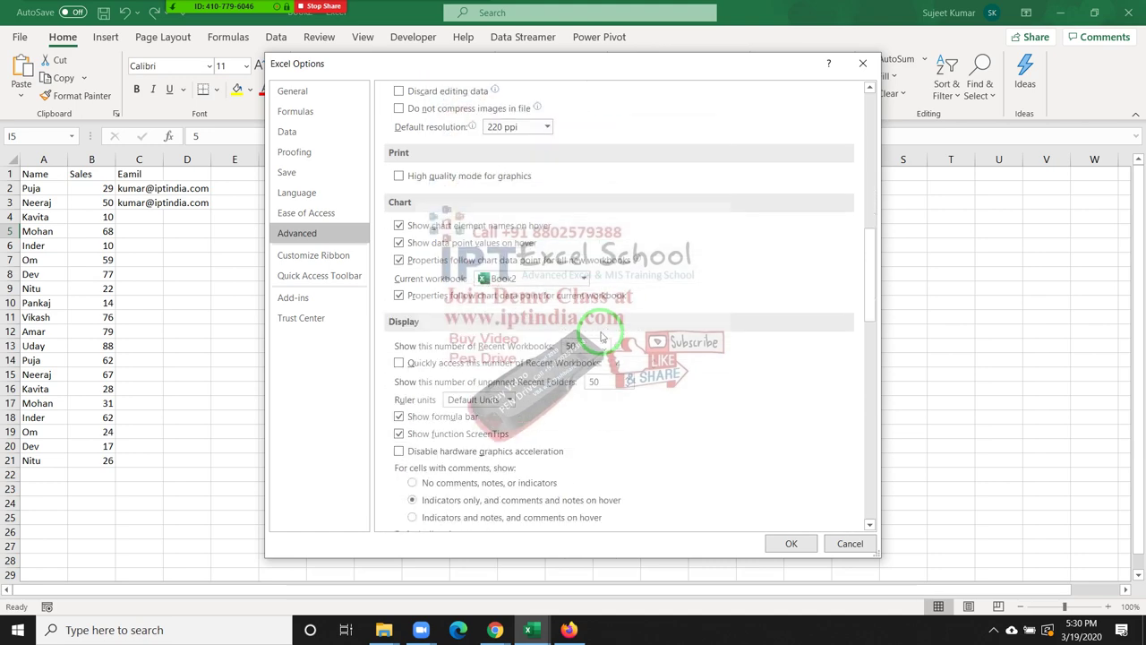
{"action": "scroll", "coordinate": [641, 312], "scroll_direction": "down", "scroll_amount": 2}
{"action": "scroll", "coordinate": [641, 313], "scroll_direction": "down", "scroll_amount": 2}
{"action": "scroll", "coordinate": [641, 312], "scroll_direction": "down", "scroll_amount": 1}
{"action": "scroll", "coordinate": [641, 313], "scroll_direction": "down", "scroll_amount": 1}
{"action": "scroll", "coordinate": [641, 313], "scroll_direction": "down", "scroll_amount": 1}
{"action": "scroll", "coordinate": [641, 313], "scroll_direction": "down", "scroll_amount": 1}
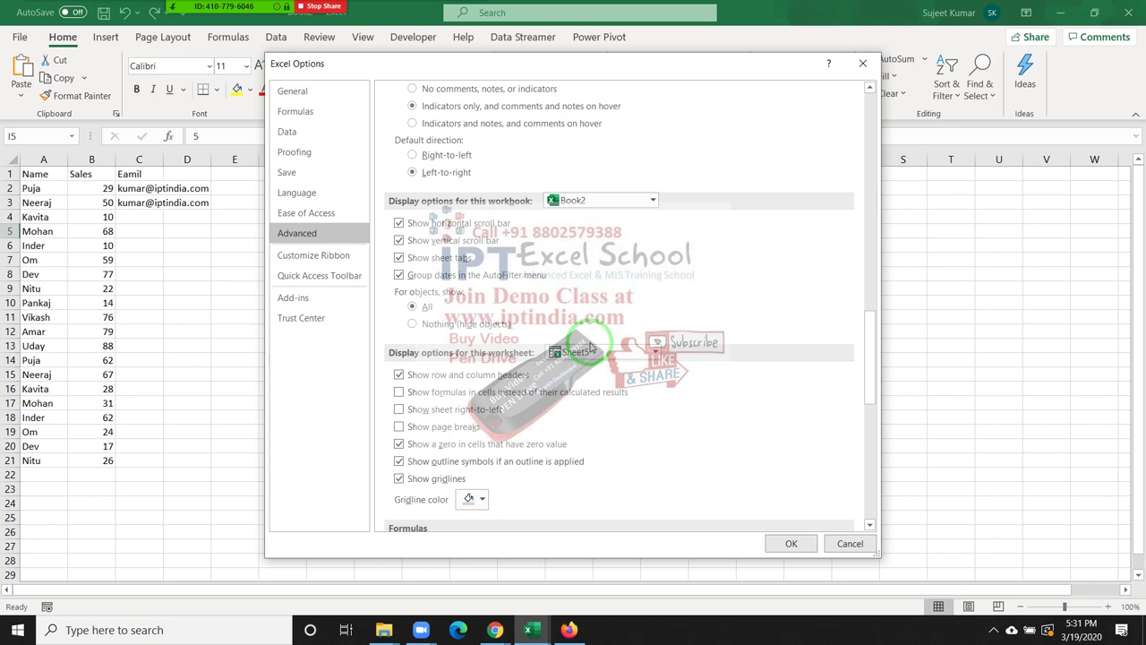
Step: Check the Sheet5 display options list unchanged, then close Excel Options with Esc
{"action": "left_click", "coordinate": [592, 350]}
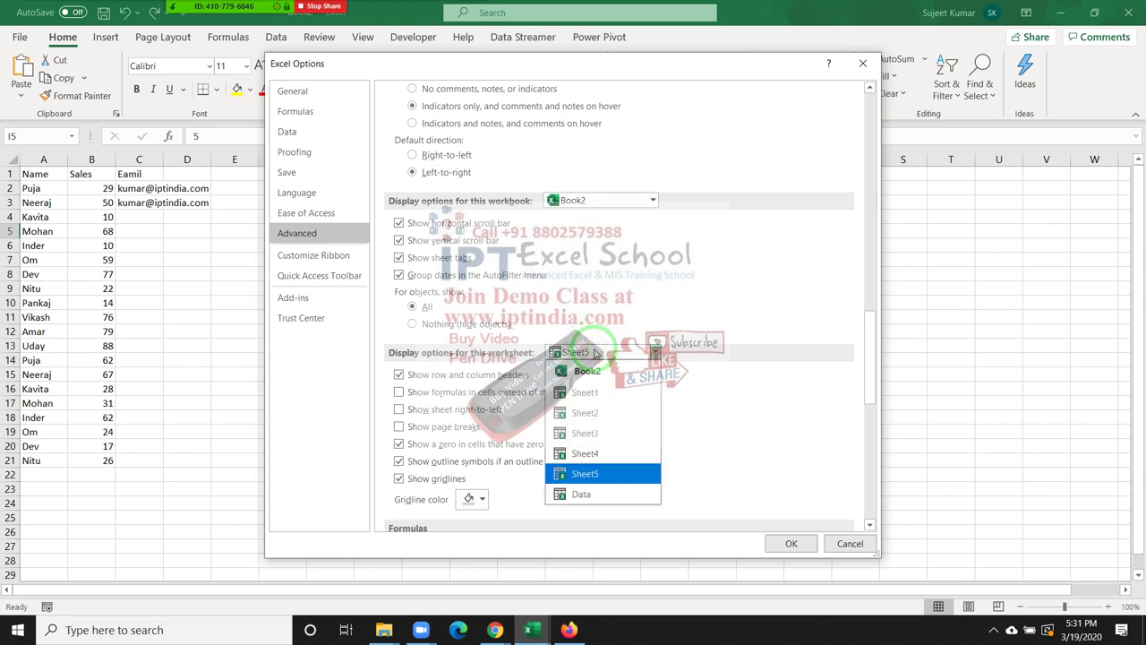
{"action": "left_click", "coordinate": [595, 351]}
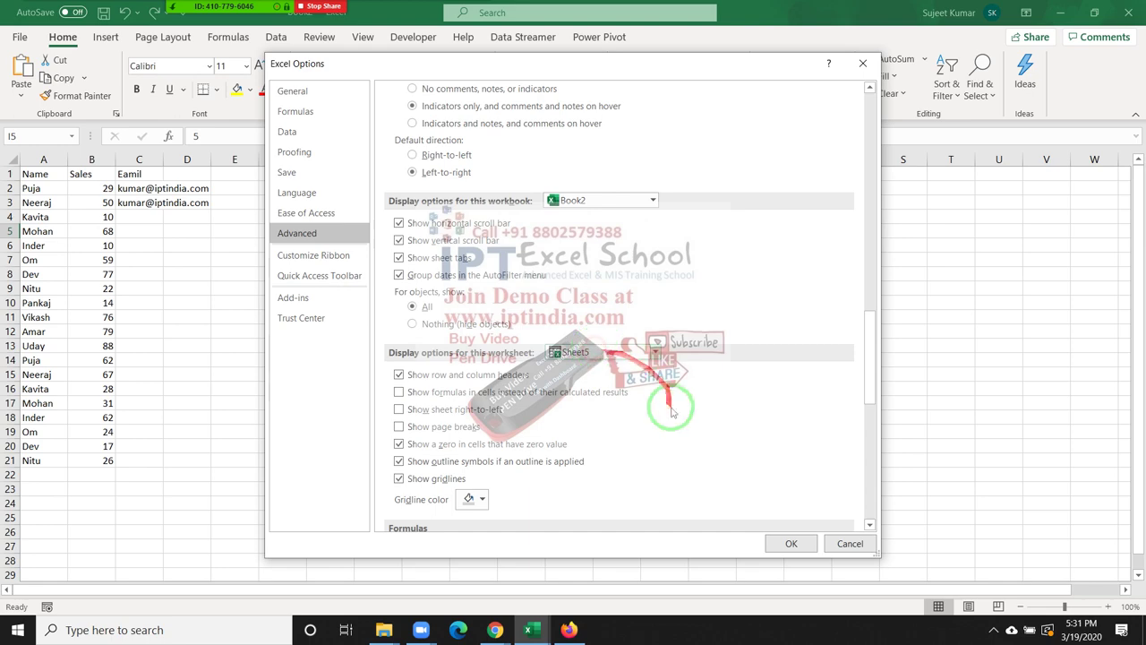
{"action": "scroll", "coordinate": [661, 417], "scroll_direction": "down", "scroll_amount": 3}
{"action": "scroll", "coordinate": [661, 417], "scroll_direction": "down", "scroll_amount": 1}
{"action": "scroll", "coordinate": [661, 417], "scroll_direction": "down", "scroll_amount": 3}
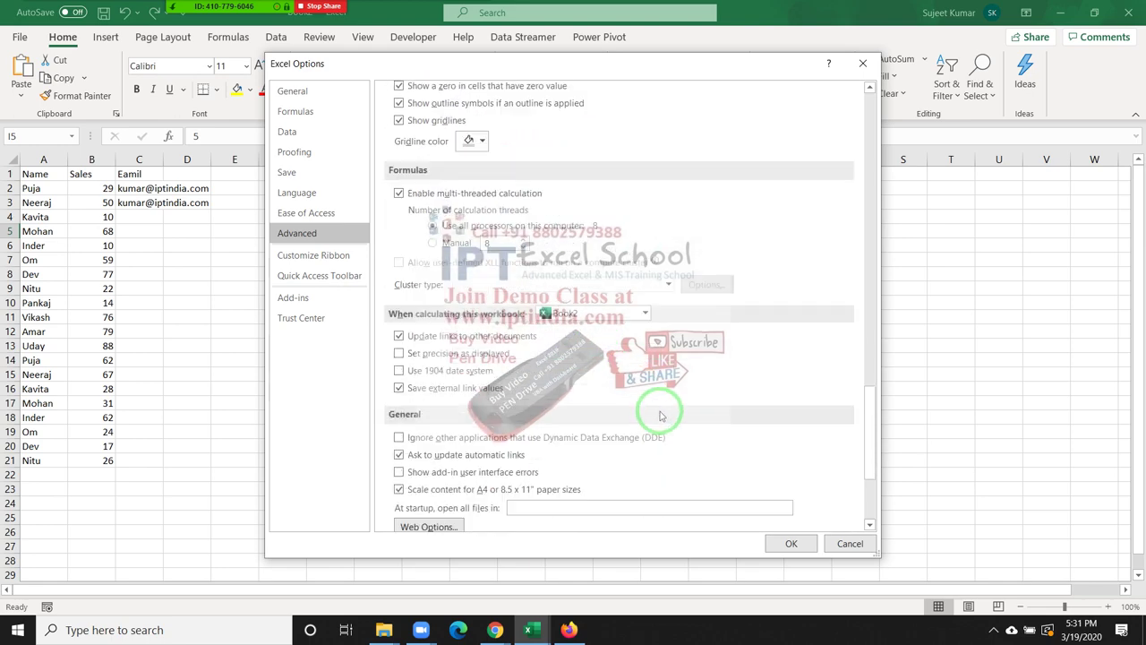
{"action": "scroll", "coordinate": [661, 412], "scroll_direction": "down", "scroll_amount": 2}
{"action": "scroll", "coordinate": [663, 408], "scroll_direction": "down", "scroll_amount": 2}
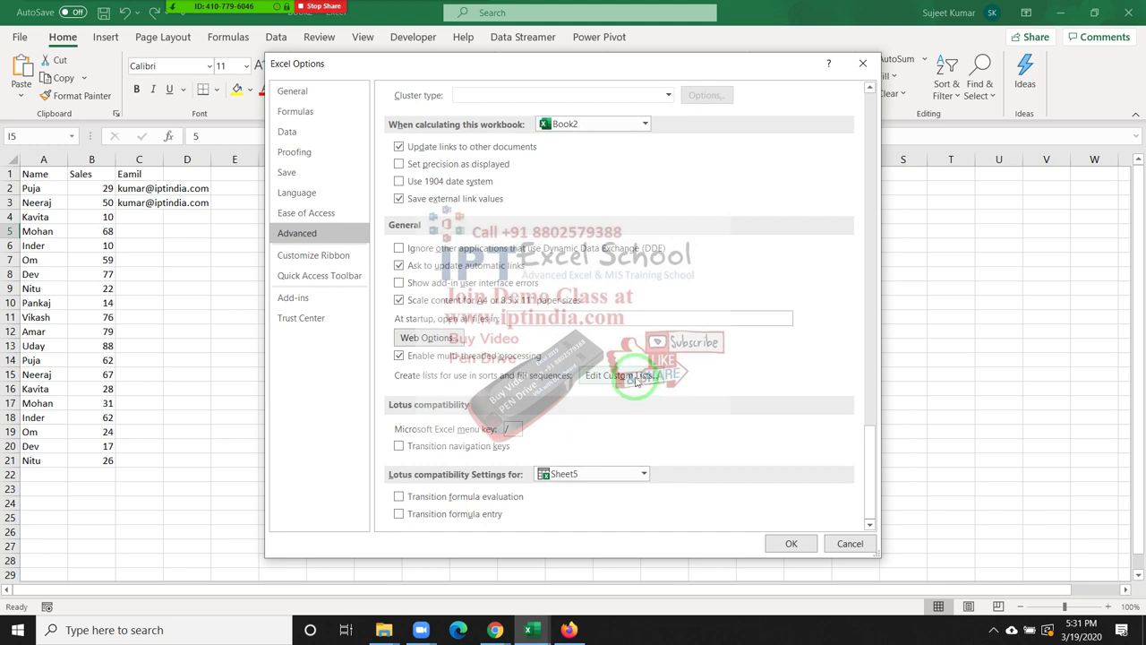
{"action": "key", "text": "Escape"}
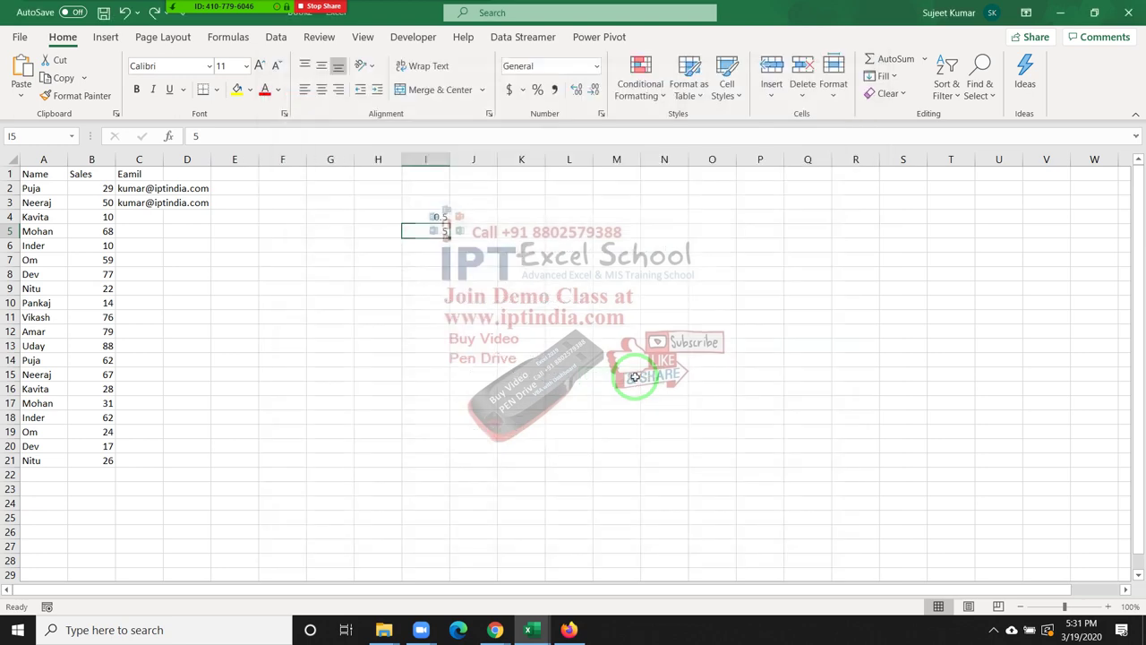
Step: Clear the leftover numbers in I2:J7 and fill months from JAN down H1:H19
{"action": "left_click_drag", "start_coordinate": [473, 188], "coordinate": [445, 260]}
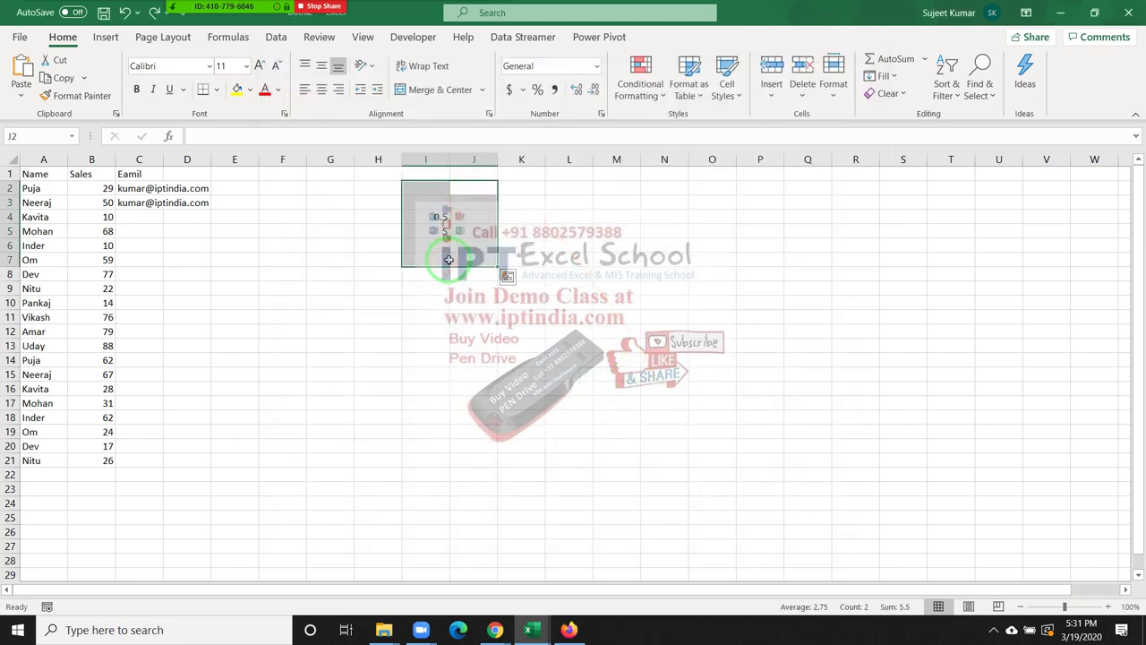
{"action": "key", "text": "Up"}
{"action": "key", "text": "Left"}
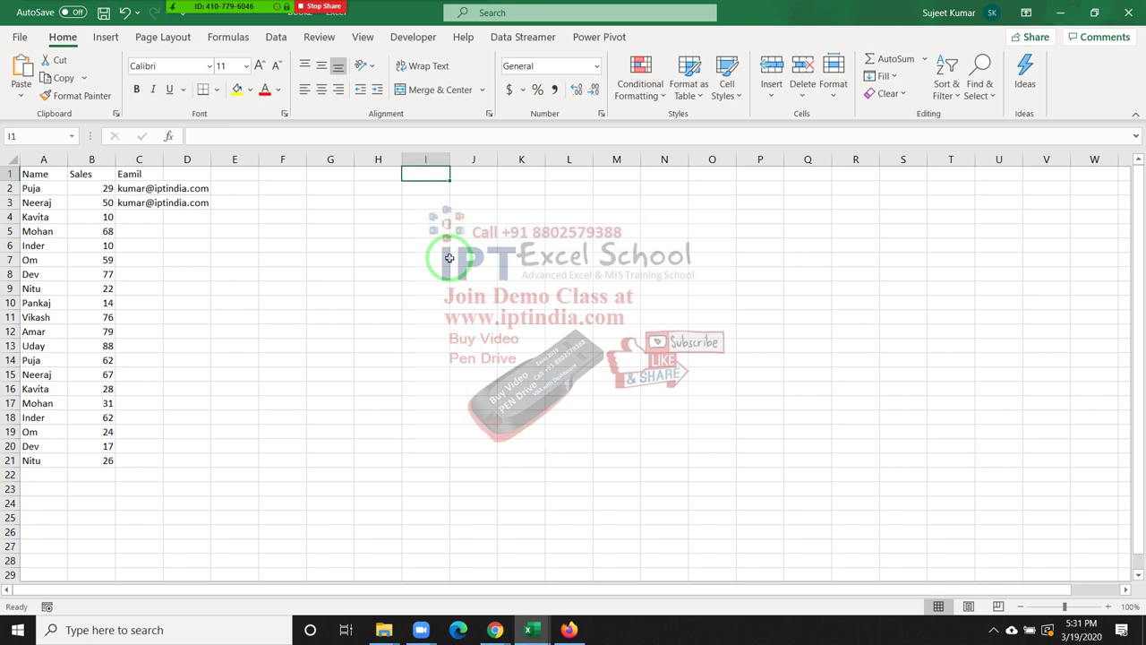
{"action": "key", "text": "Left"}
{"action": "type", "text": "J"}
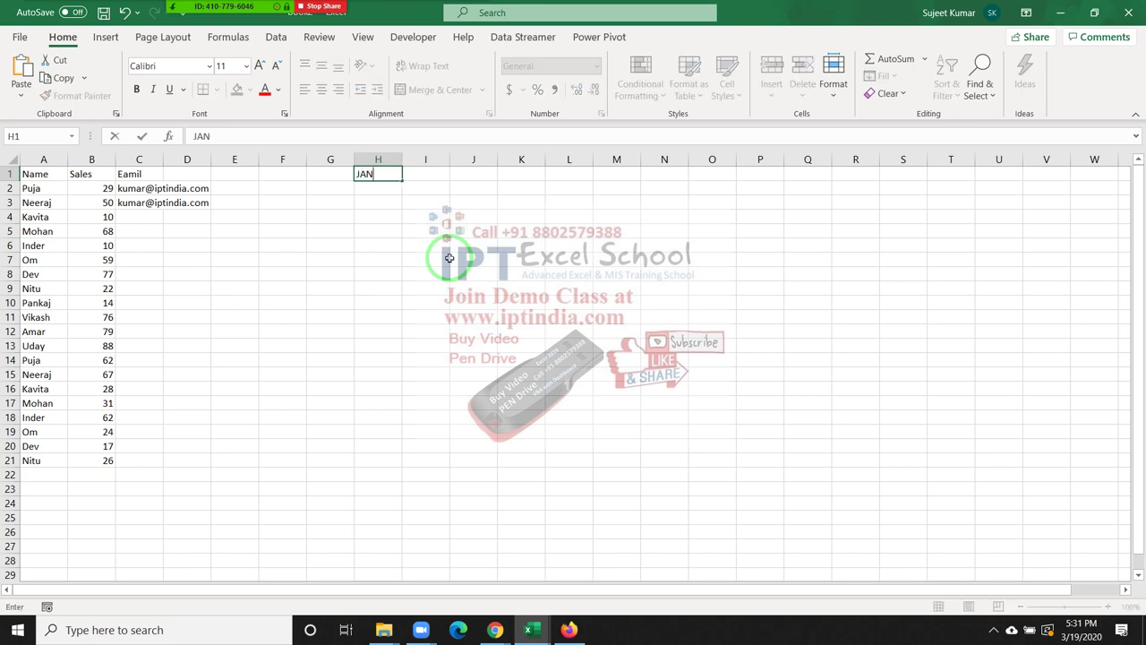
{"action": "key", "text": "Return"}
{"action": "left_click", "coordinate": [383, 175]}
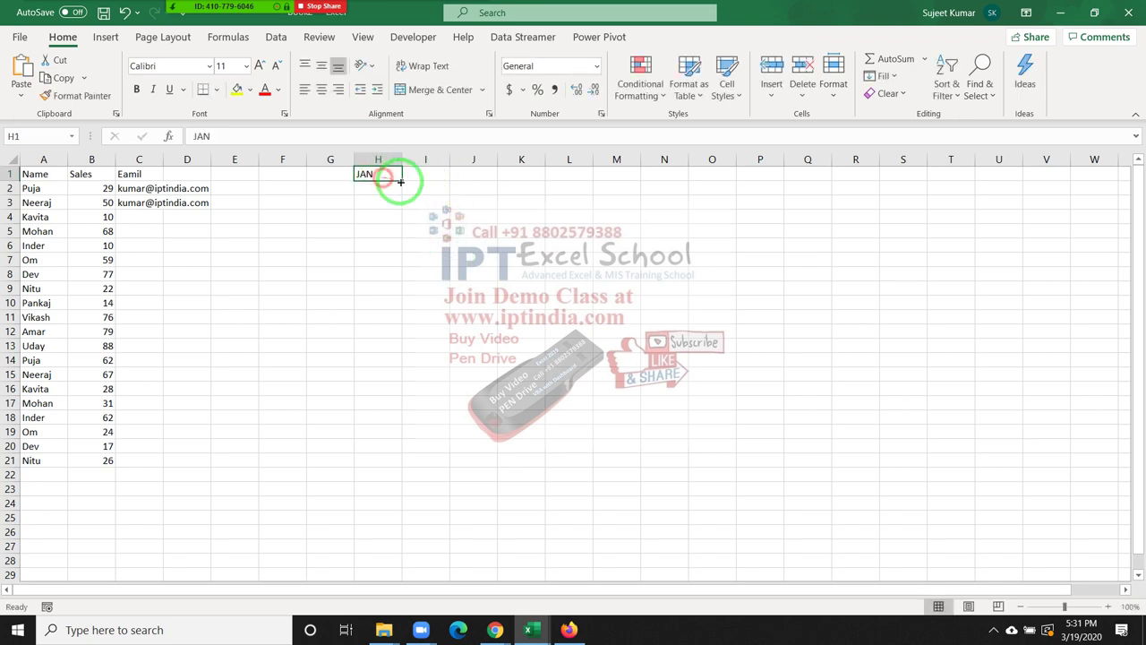
{"action": "left_click_drag", "start_coordinate": [401, 181], "coordinate": [400, 437]}
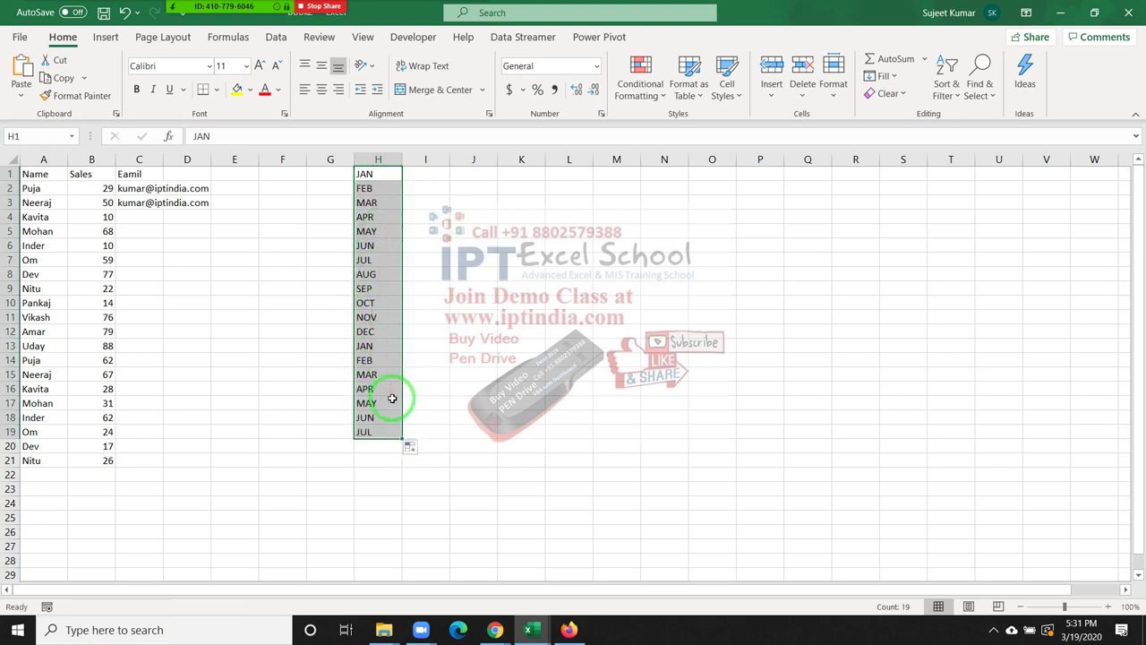
Step: Enter Sun in I1 and fill weekdays down to I19
{"action": "left_click", "coordinate": [424, 170]}
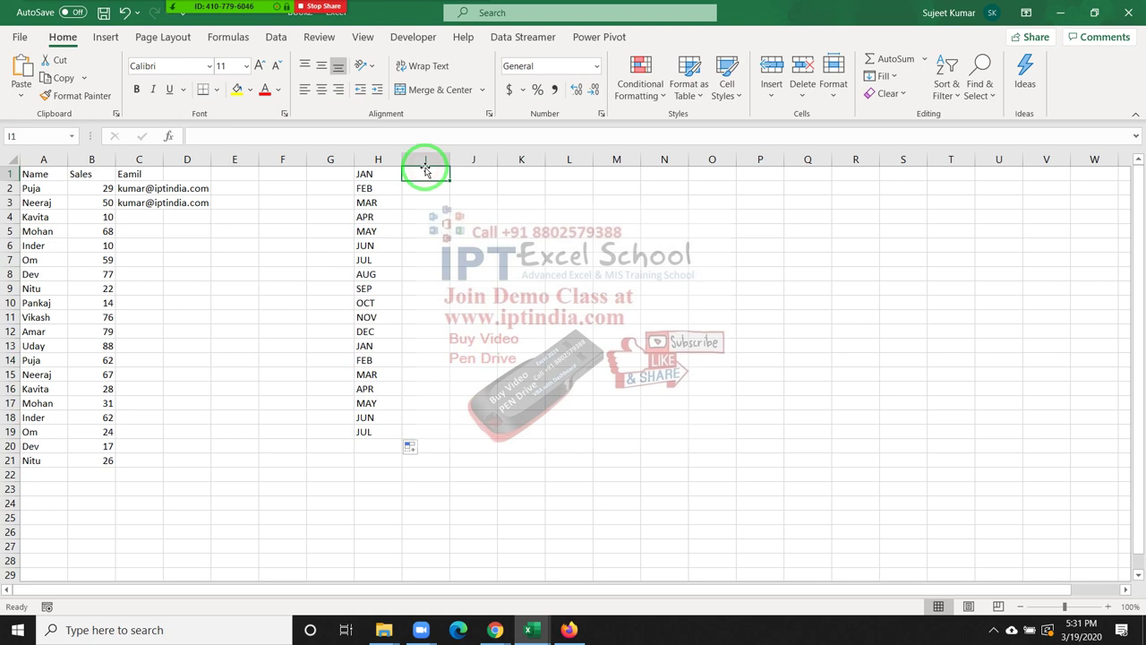
{"action": "type", "text": "Sun"}
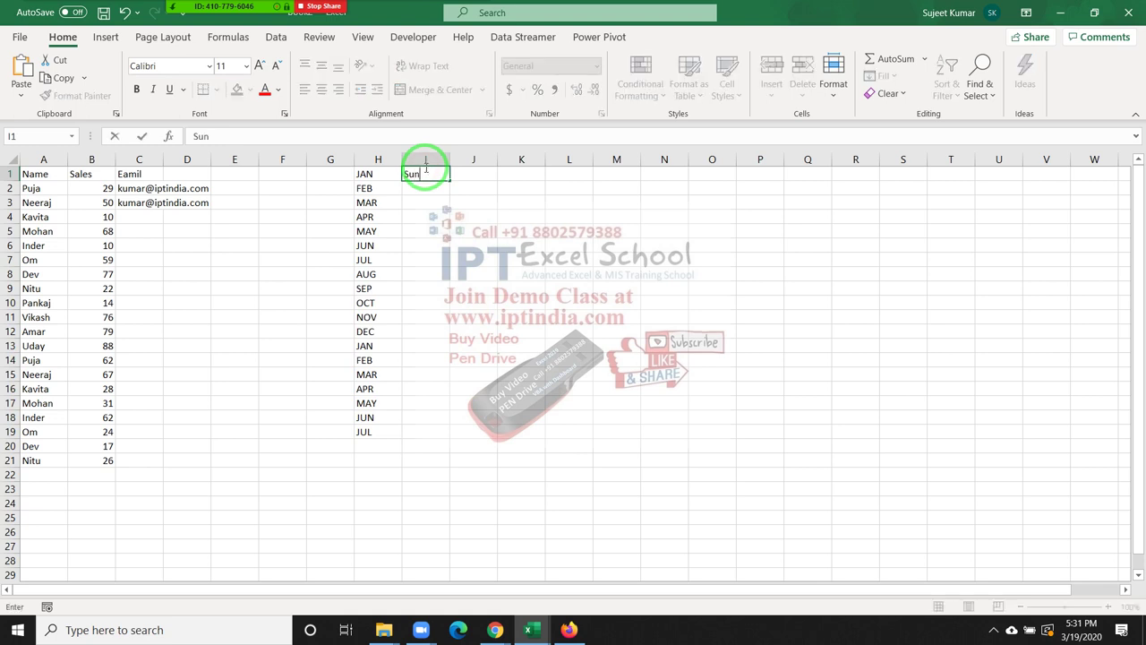
{"action": "key", "text": "ctrl+Return"}
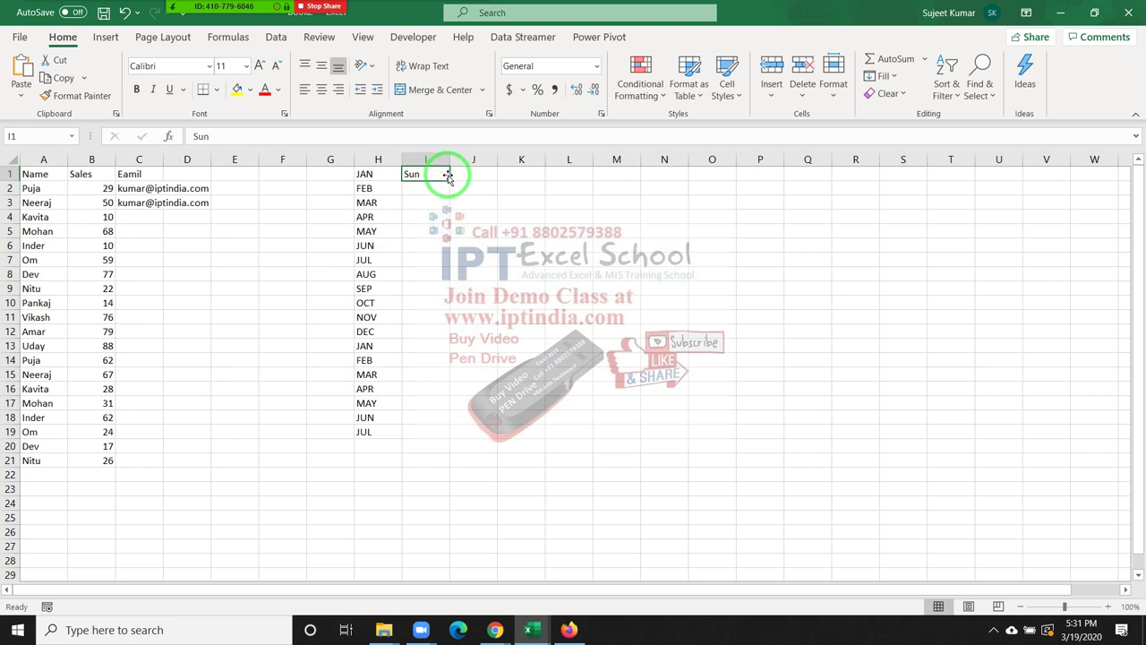
{"action": "double_click", "coordinate": [449, 179]}
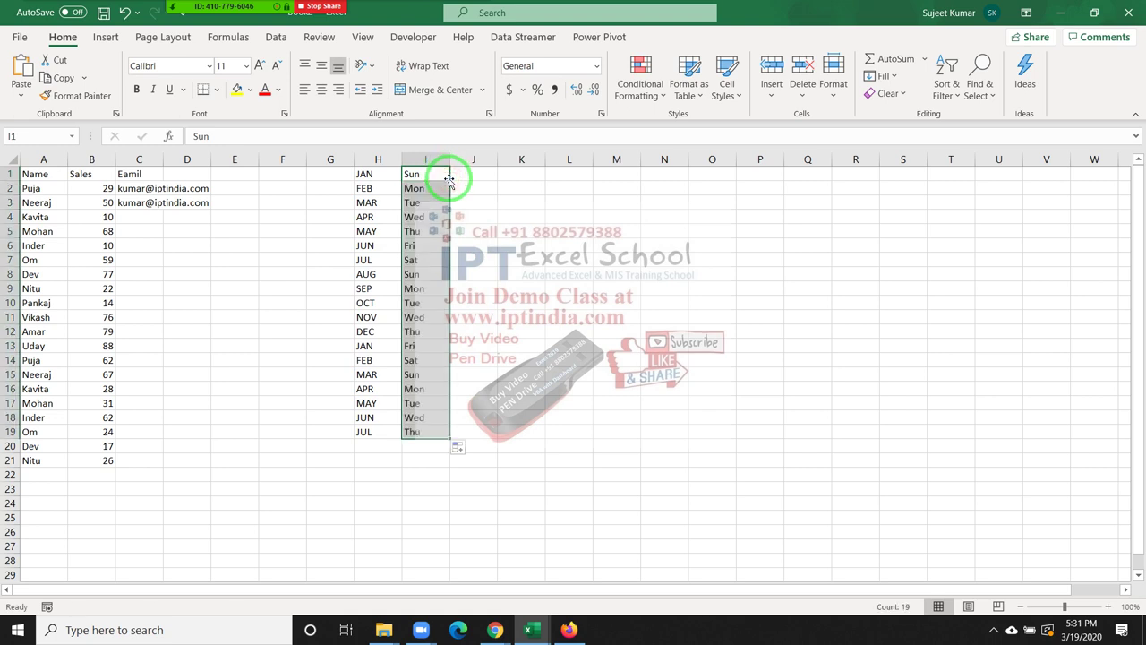
Step: Enter the custom list's first name in J1 and fill the names down to J19
{"action": "left_click", "coordinate": [474, 173]}
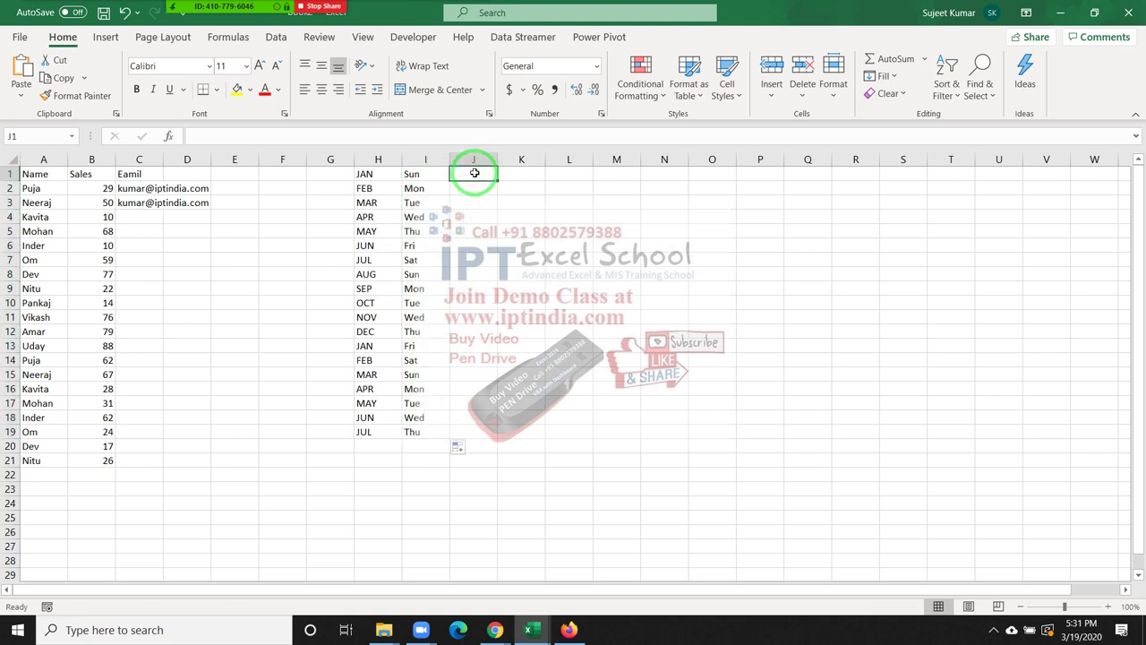
{"action": "type", "text": "Puja"}
{"action": "left_click", "coordinate": [481, 177]}
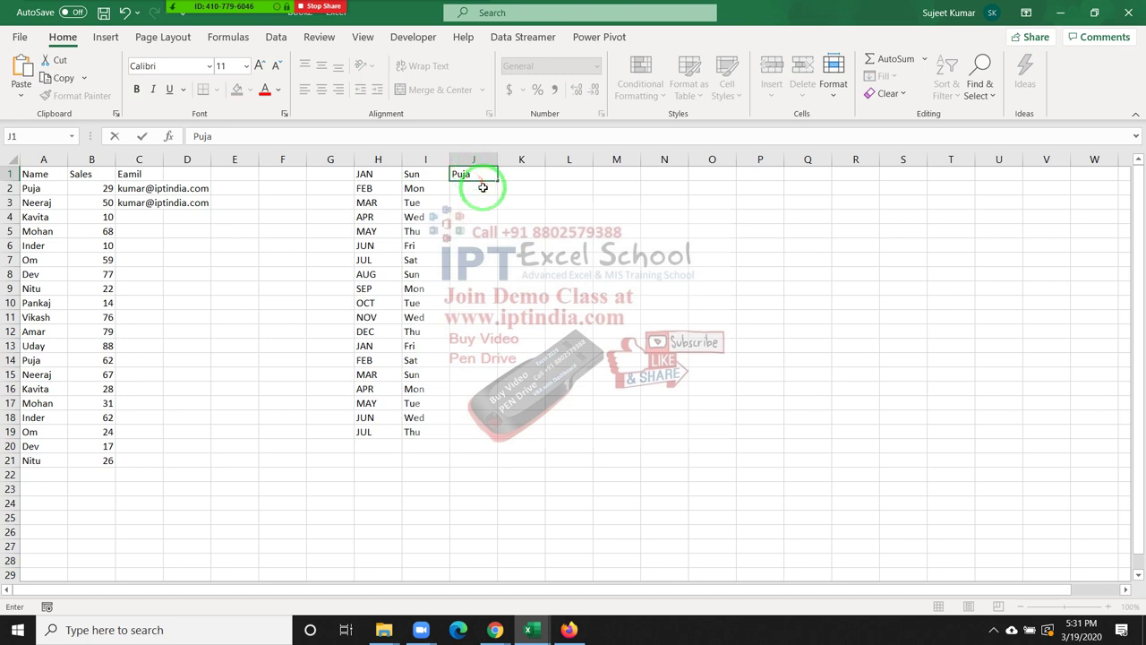
{"action": "double_click", "coordinate": [499, 179]}
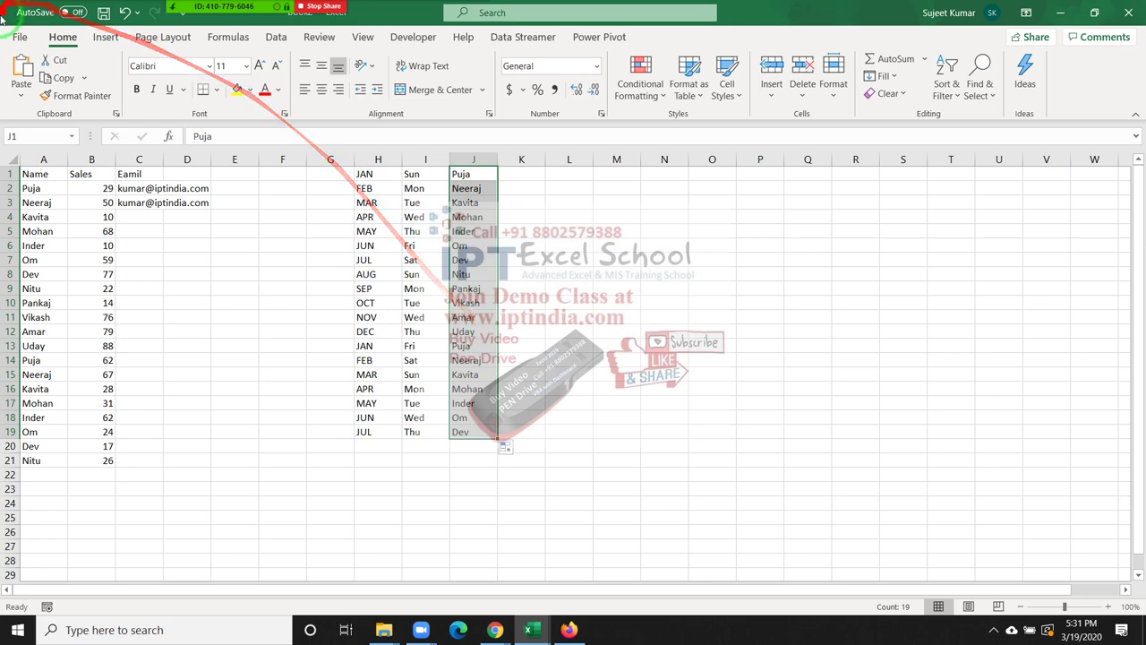
{"action": "left_click", "coordinate": [18, 37]}
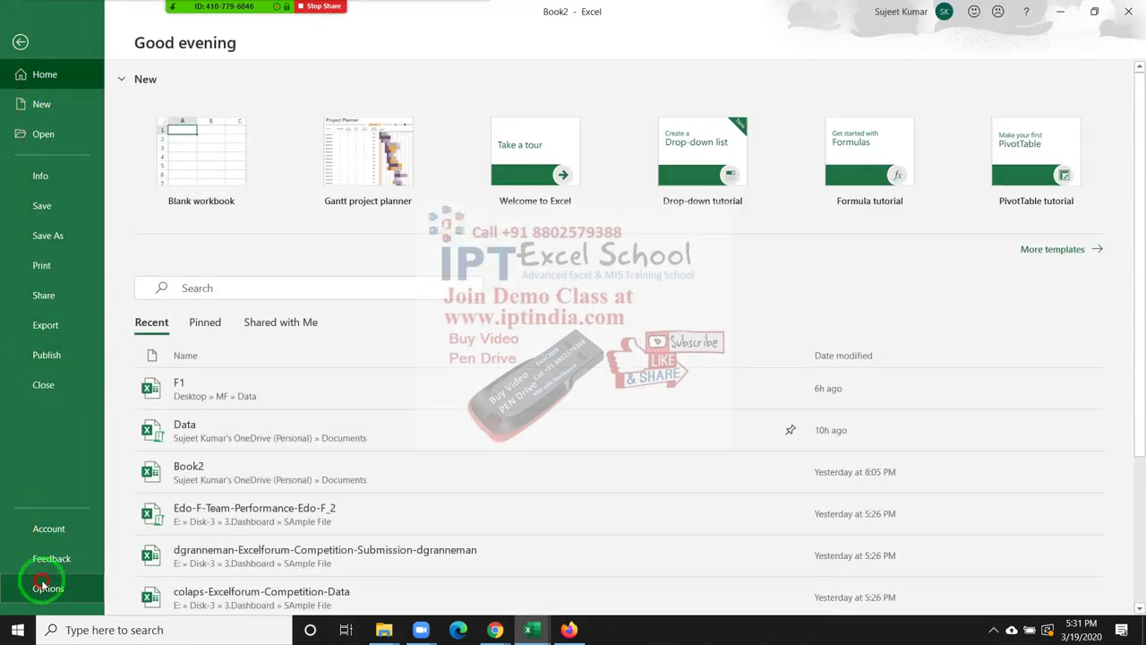
Step: Open Excel Options, check the Default Programs setting, and dismiss its message
{"action": "left_click", "coordinate": [47, 587]}
{"action": "scroll", "coordinate": [680, 416], "scroll_direction": "down", "scroll_amount": 5}
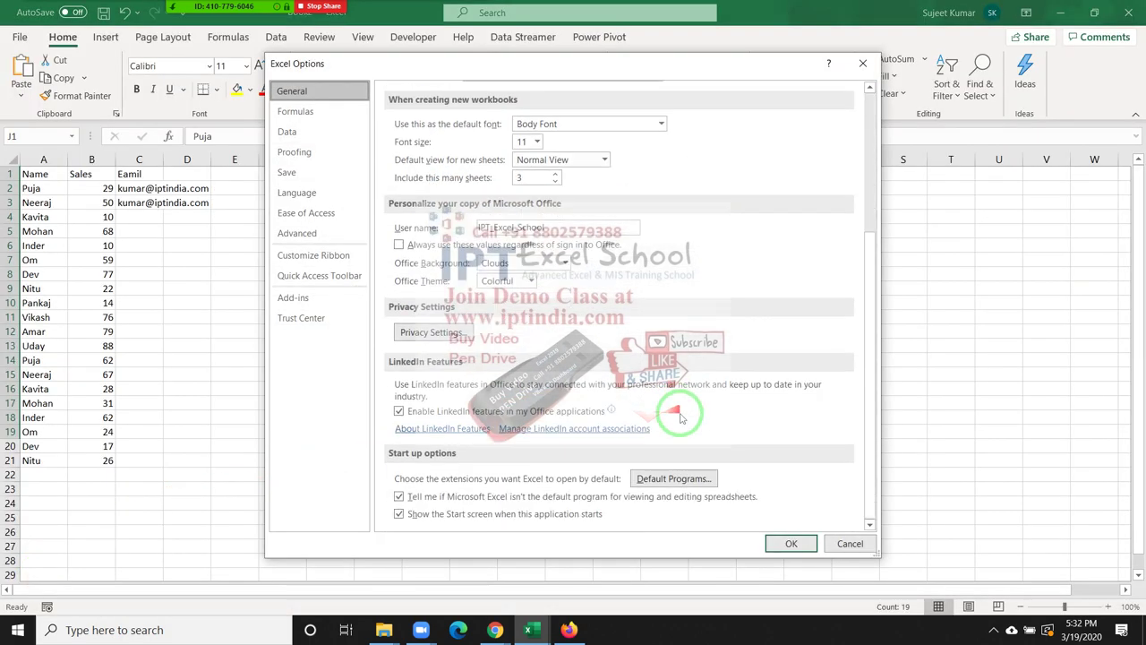
{"action": "left_click", "coordinate": [683, 483]}
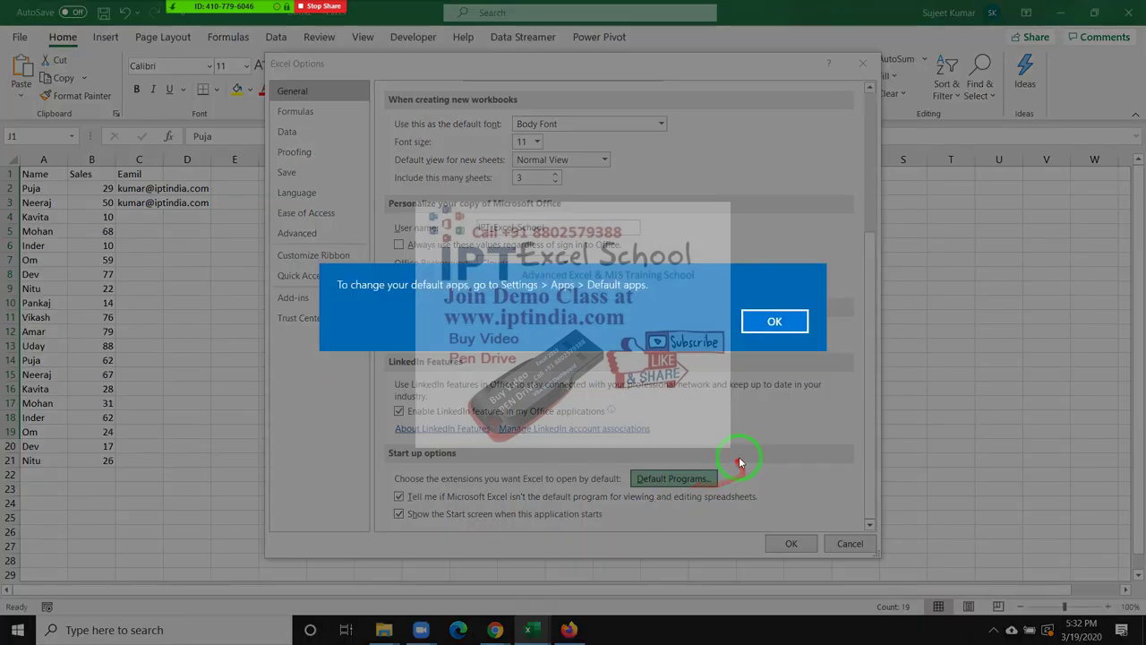
{"action": "left_click", "coordinate": [770, 322]}
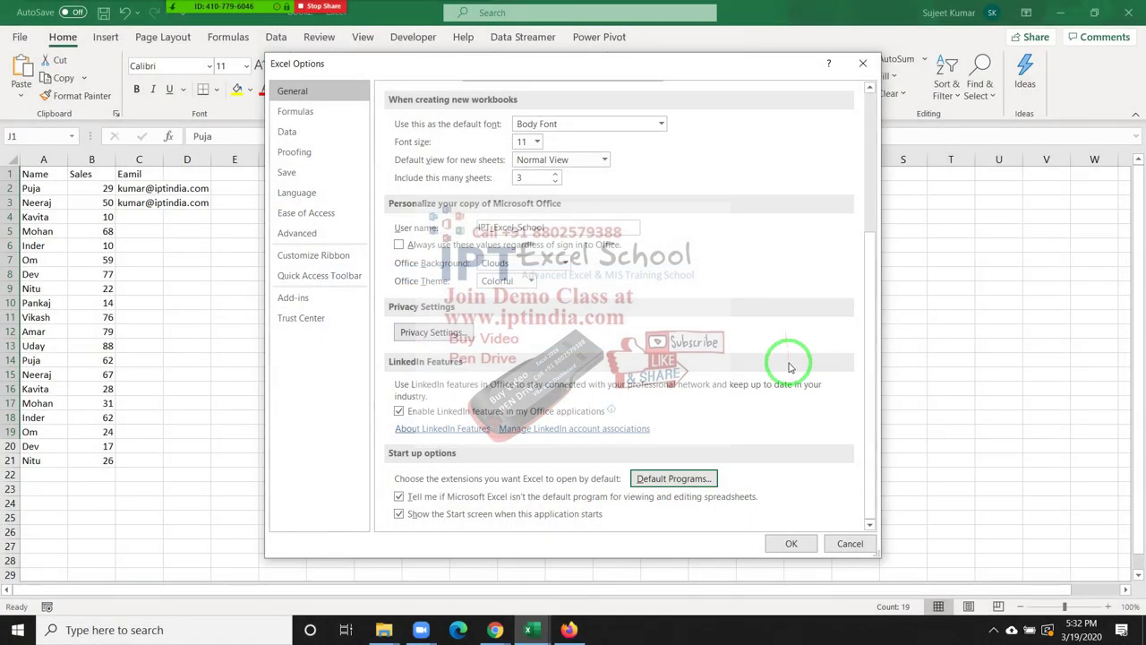
Step: Switch to the Advanced page and scroll down to its General section
{"action": "scroll", "coordinate": [569, 313], "scroll_direction": "up", "scroll_amount": 2}
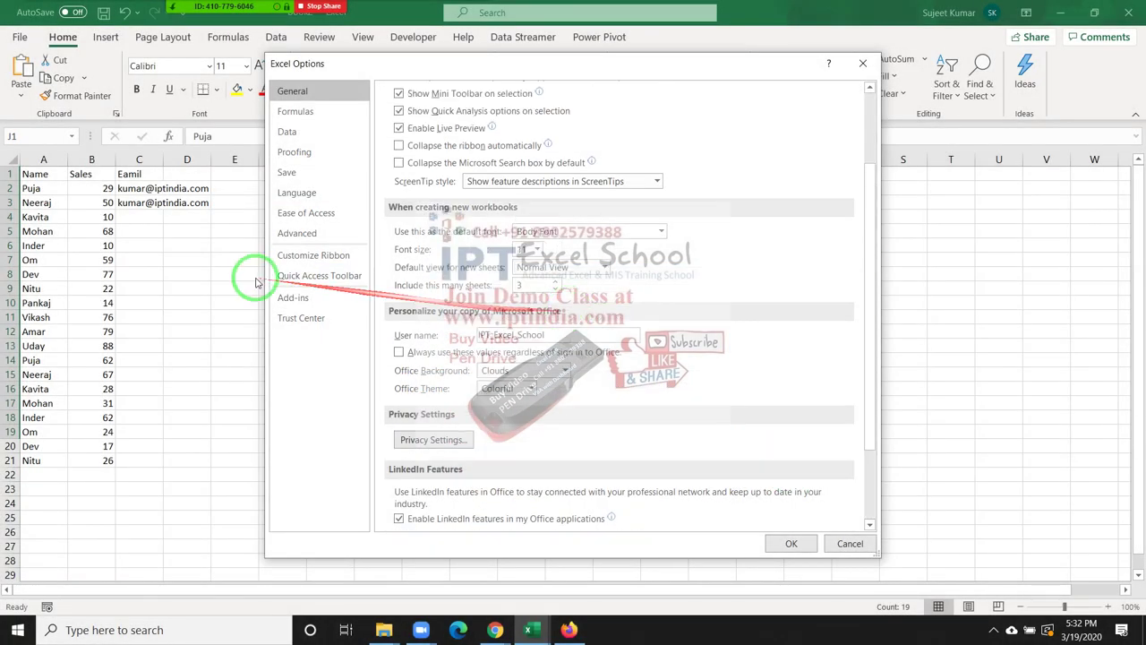
{"action": "left_click", "coordinate": [296, 233]}
{"action": "scroll", "coordinate": [569, 286], "scroll_direction": "down", "scroll_amount": 5}
{"action": "scroll", "coordinate": [573, 295], "scroll_direction": "down", "scroll_amount": 5}
{"action": "scroll", "coordinate": [582, 313], "scroll_direction": "down", "scroll_amount": 5}
{"action": "scroll", "coordinate": [587, 323], "scroll_direction": "down", "scroll_amount": 5}
{"action": "scroll", "coordinate": [587, 323], "scroll_direction": "down", "scroll_amount": 5}
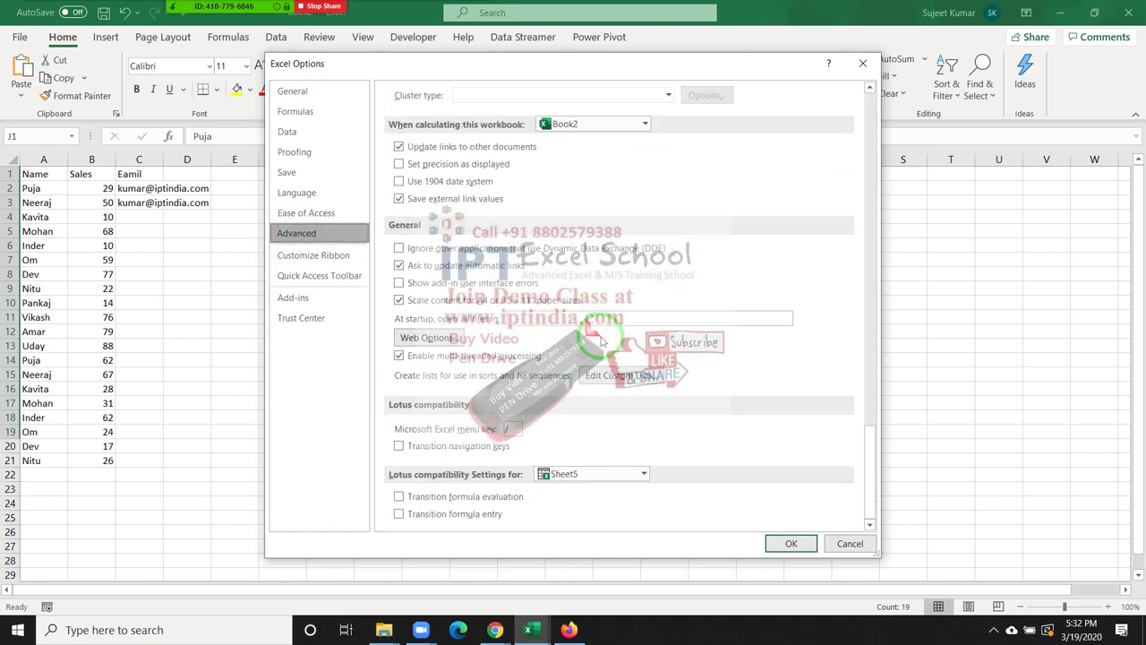
Step: Open the Custom Lists dialog, review the saved names list, and select NEW LIST
{"action": "key", "text": "Escape"}
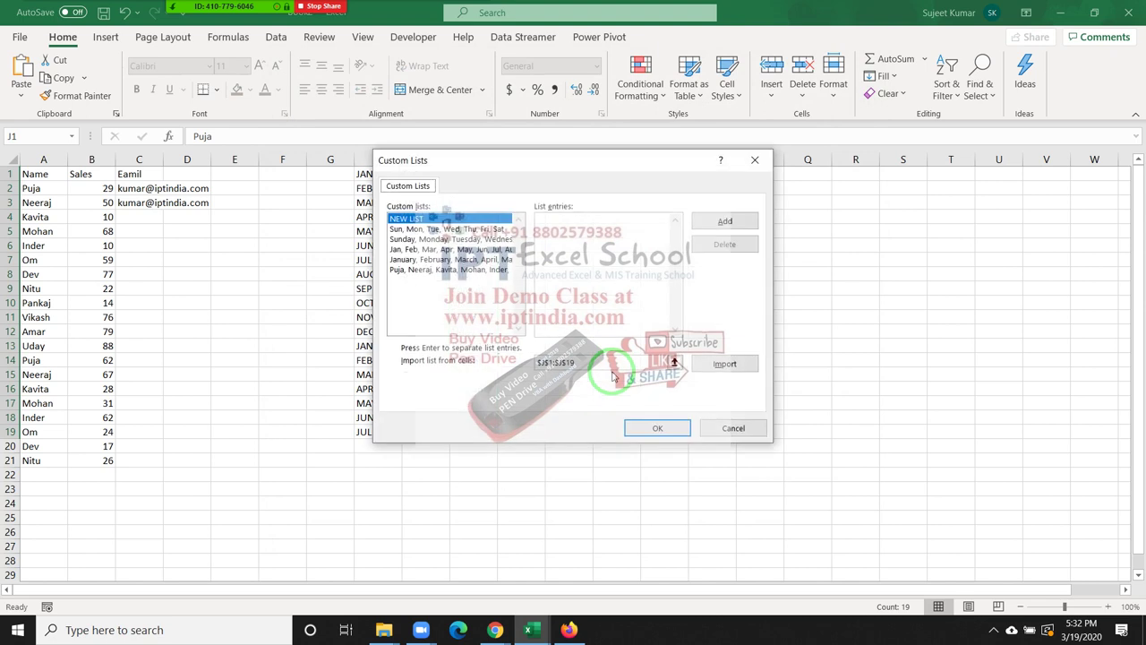
{"action": "left_click", "coordinate": [401, 270]}
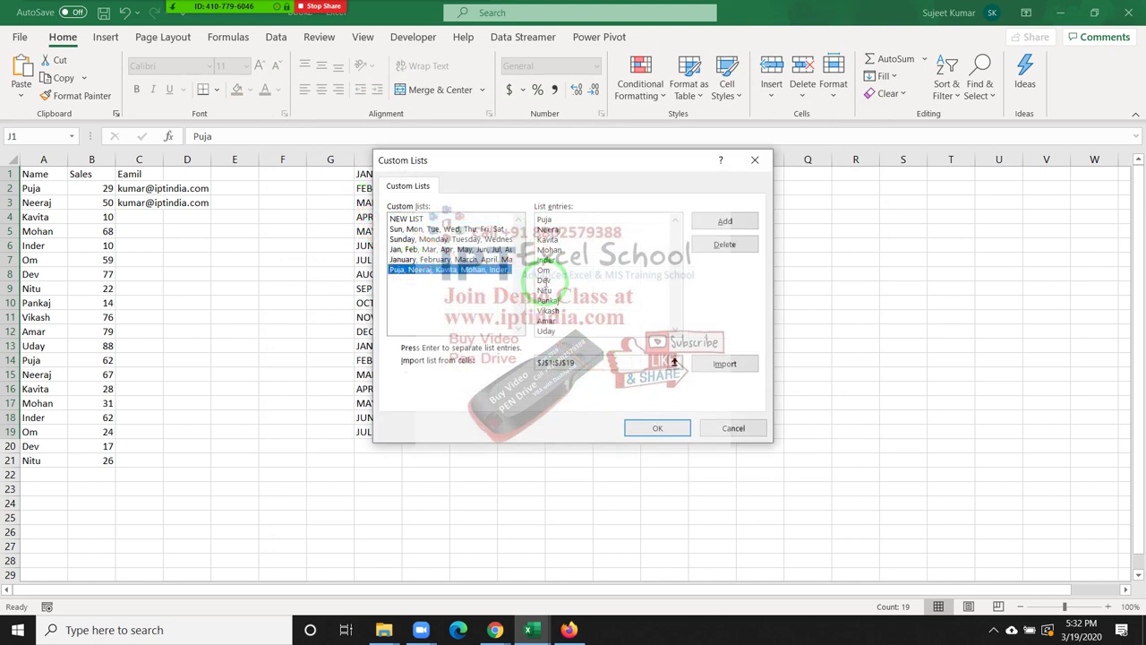
{"action": "left_click", "coordinate": [434, 219]}
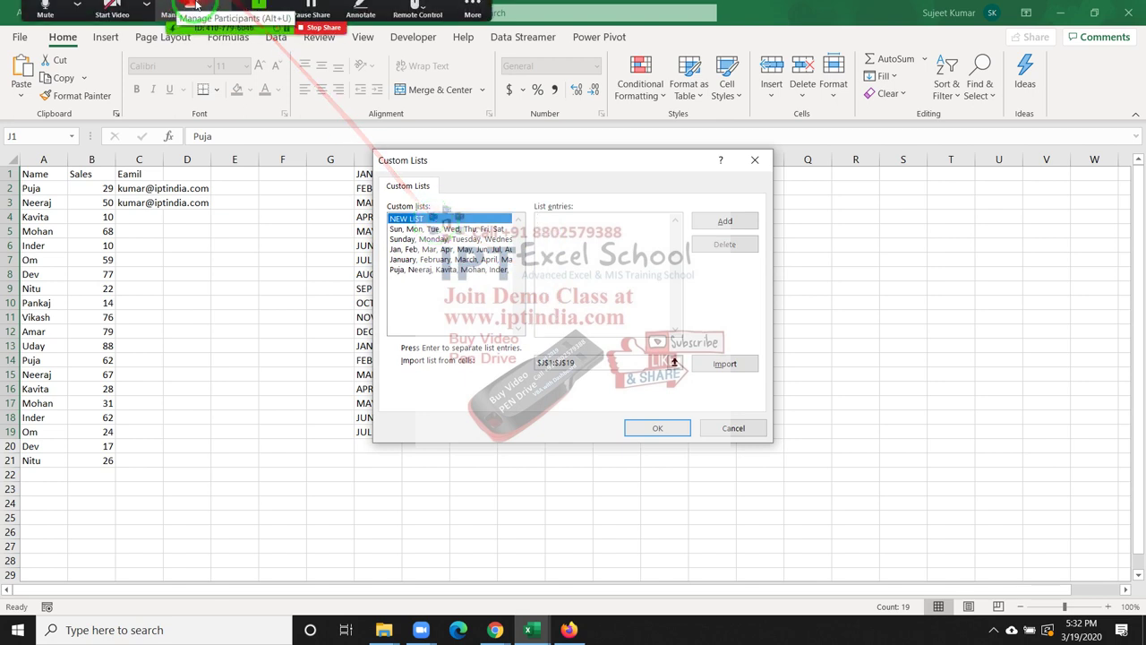
{"action": "left_click", "coordinate": [192, 13]}
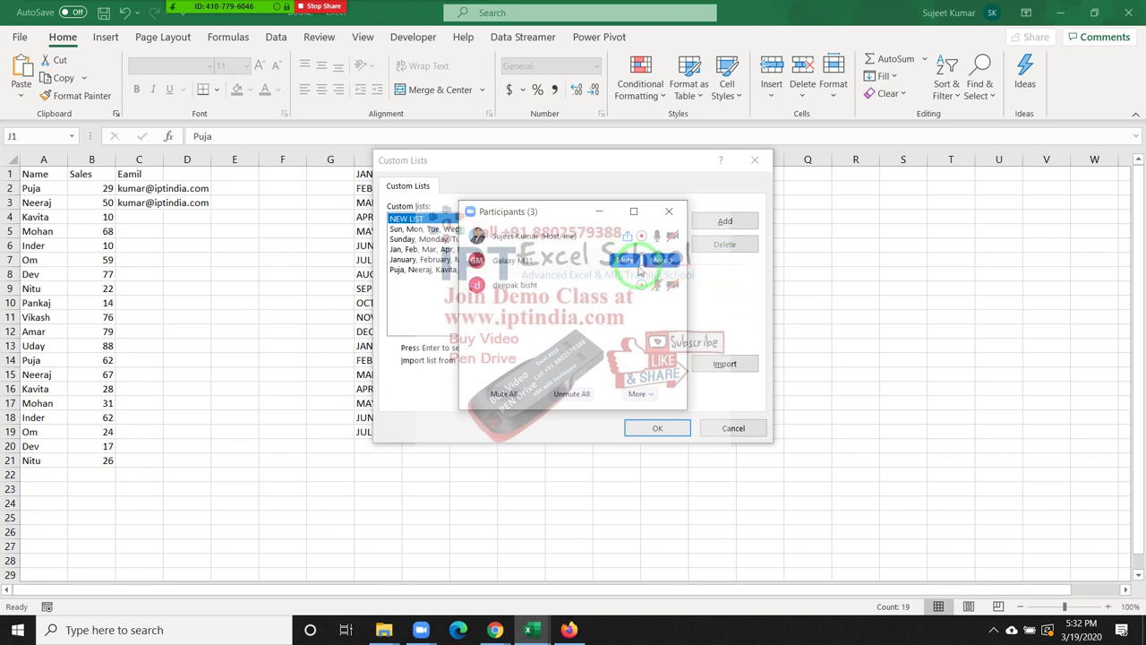
Step: Close the Zoom Participants window after checking the meeting participants
{"action": "left_click", "coordinate": [668, 211]}
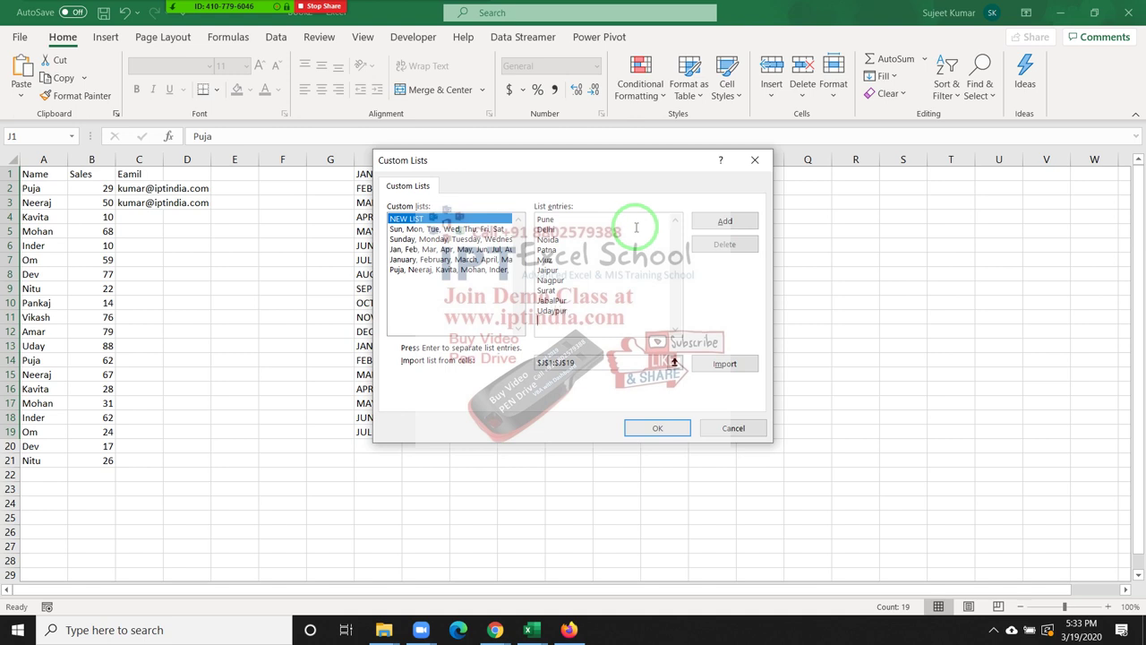
Step: Add the Pune, Delhi, Noida, Patna city list and start another blank list
{"action": "left_click", "coordinate": [721, 224]}
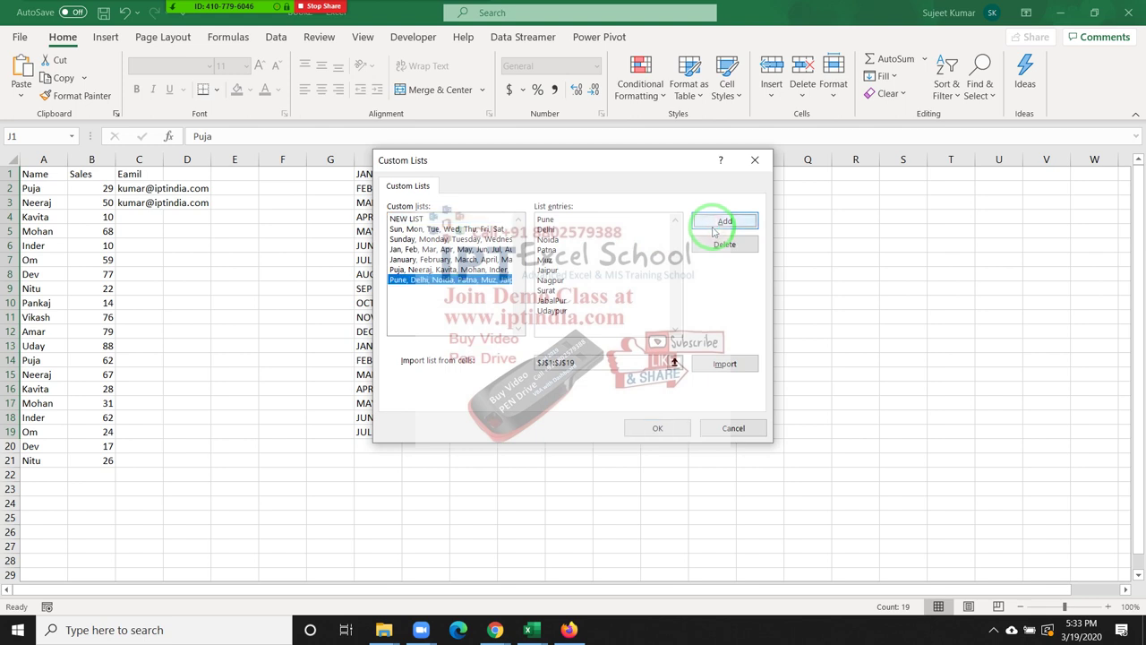
{"action": "left_click", "coordinate": [400, 219]}
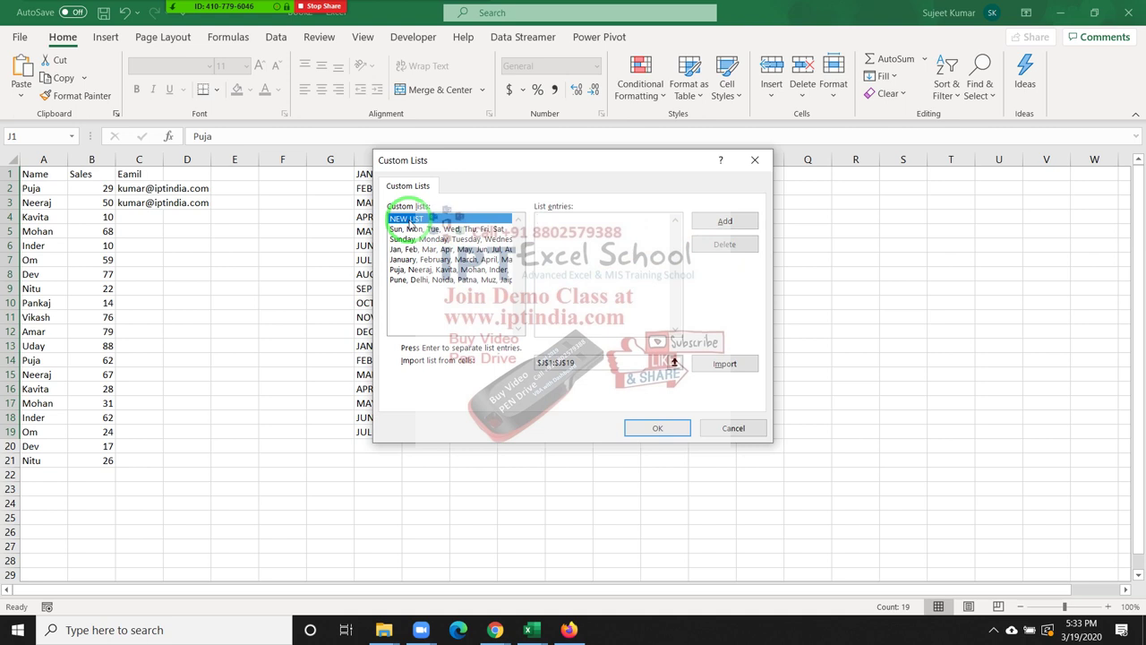
{"action": "left_click", "coordinate": [548, 229]}
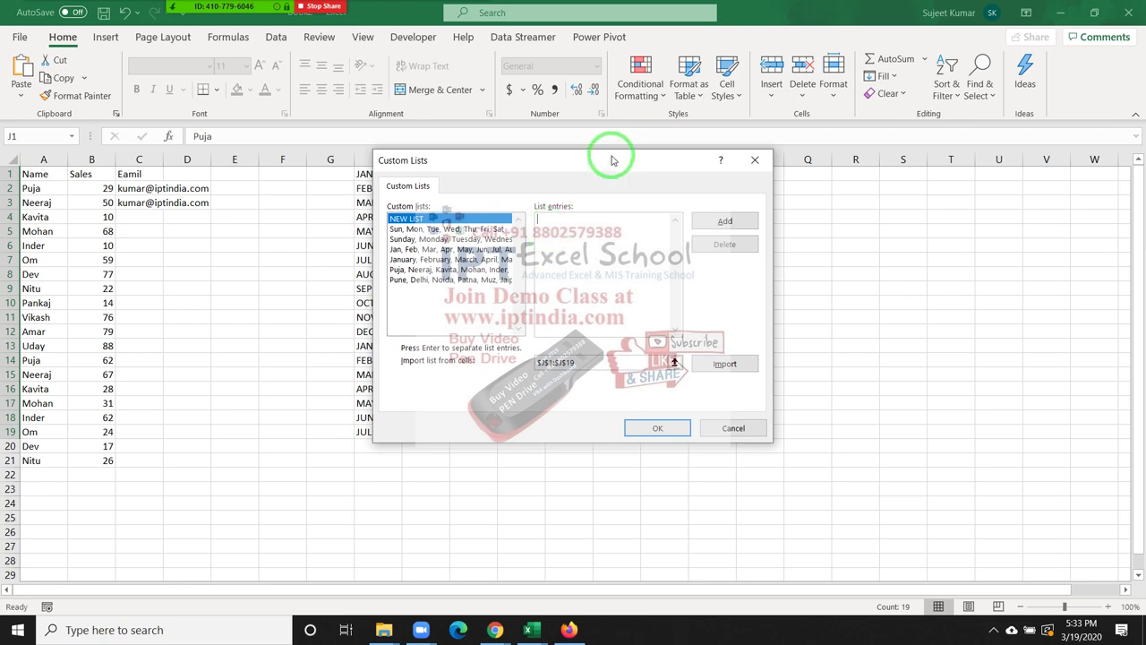
Step: Close the Custom Lists and Excel Options dialogs with OK, returning to Sheet5
{"action": "left_click_drag", "start_coordinate": [609, 160], "coordinate": [383, 178]}
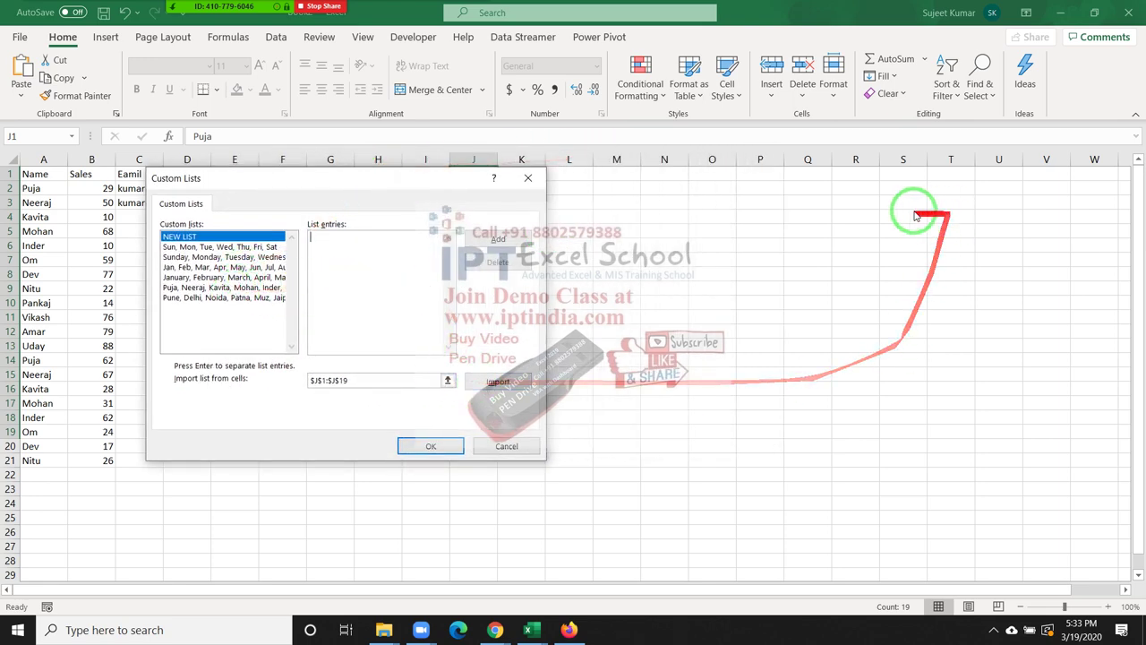
{"action": "left_click", "coordinate": [447, 380]}
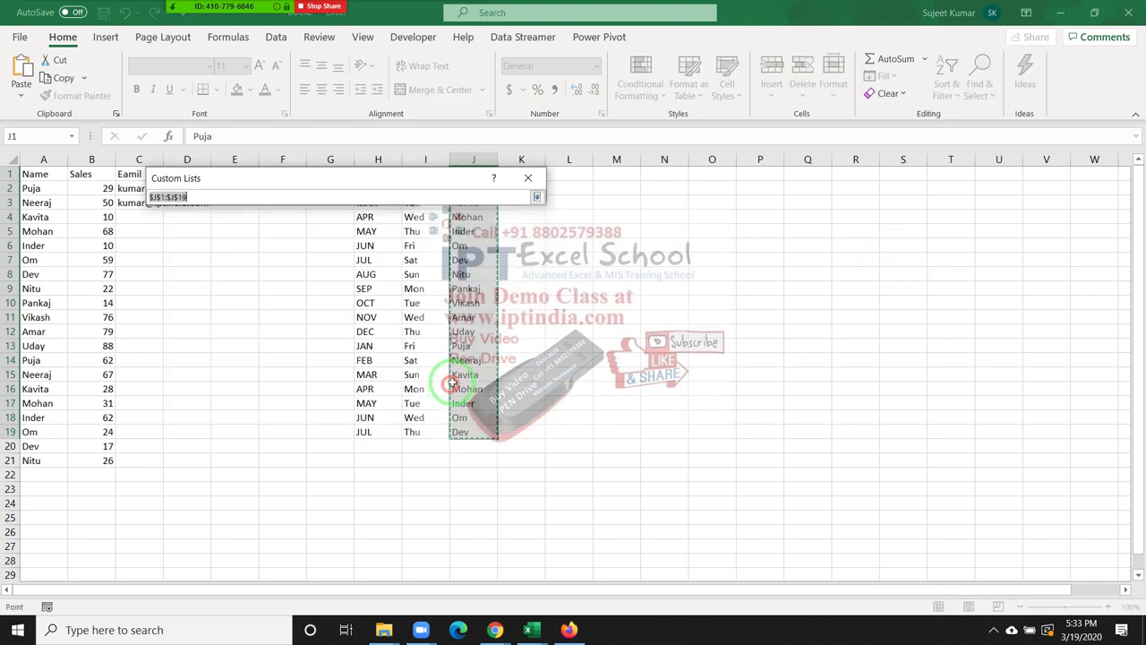
{"action": "left_click", "coordinate": [538, 198]}
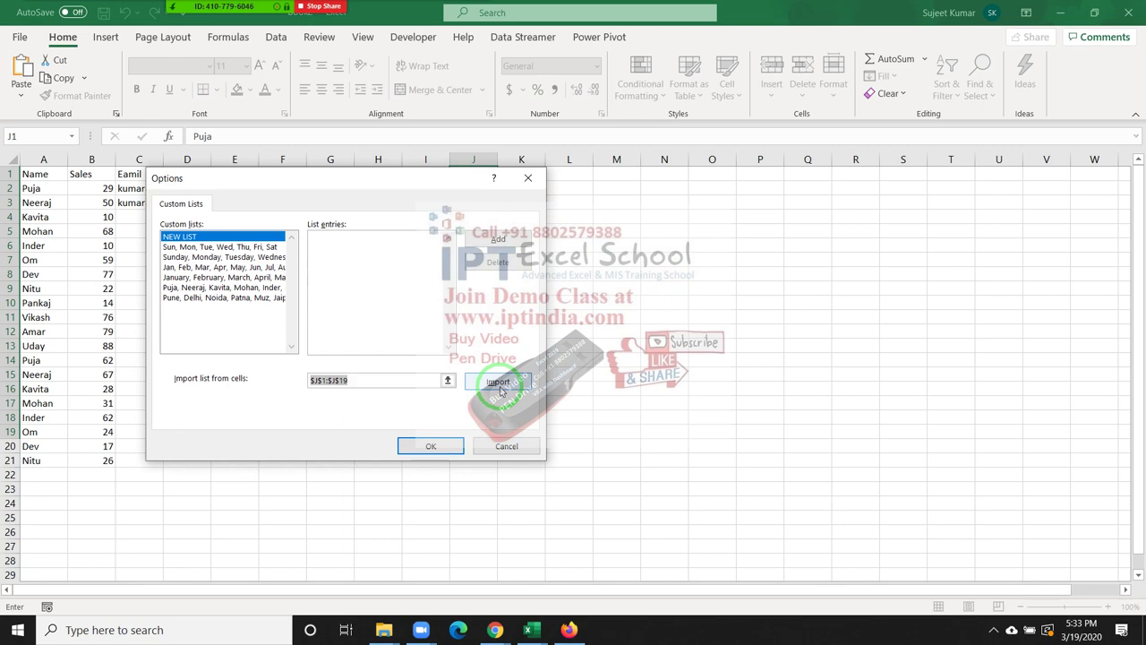
{"action": "left_click_drag", "start_coordinate": [359, 180], "coordinate": [845, 152]}
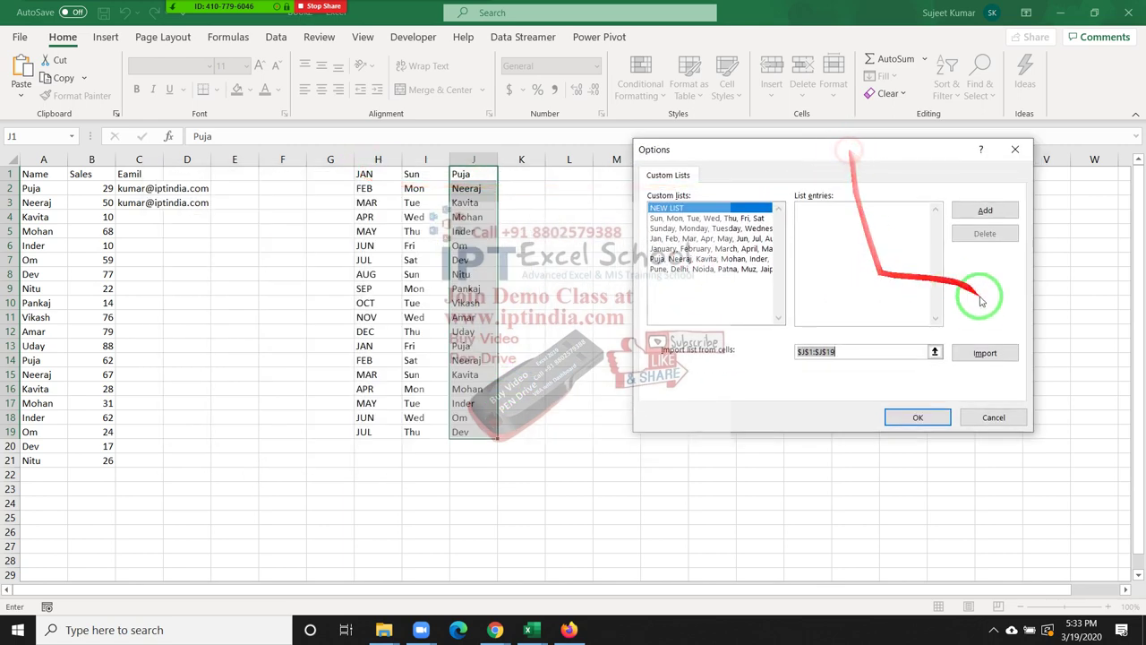
{"action": "left_click", "coordinate": [916, 416]}
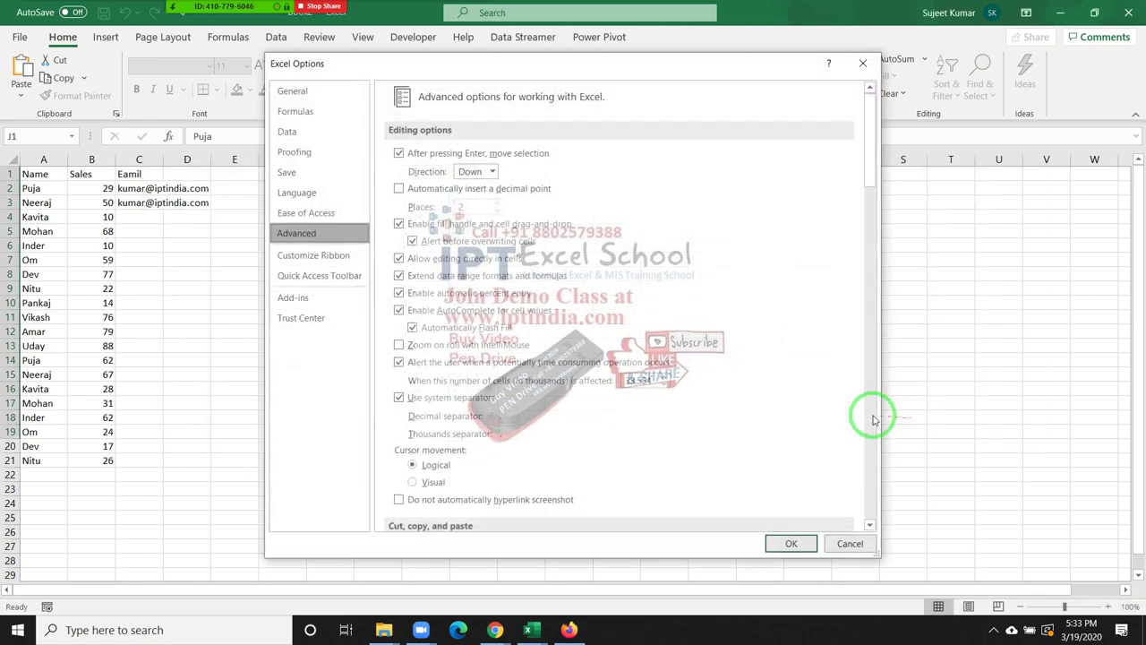
{"action": "left_click", "coordinate": [792, 543]}
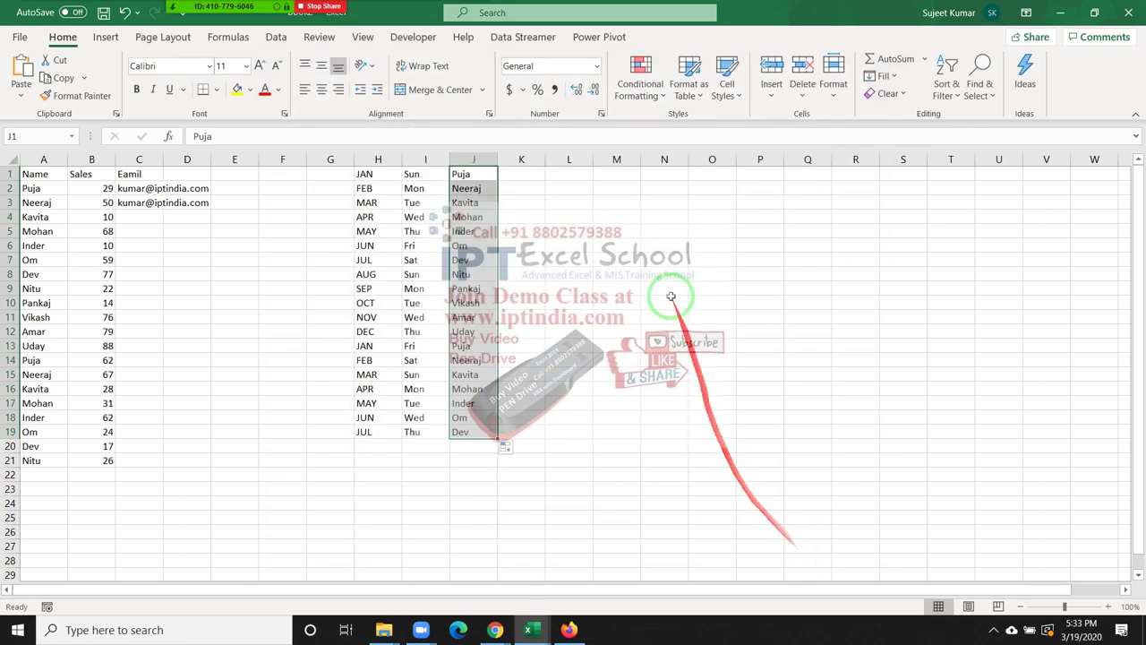
{"action": "left_click", "coordinate": [604, 174]}
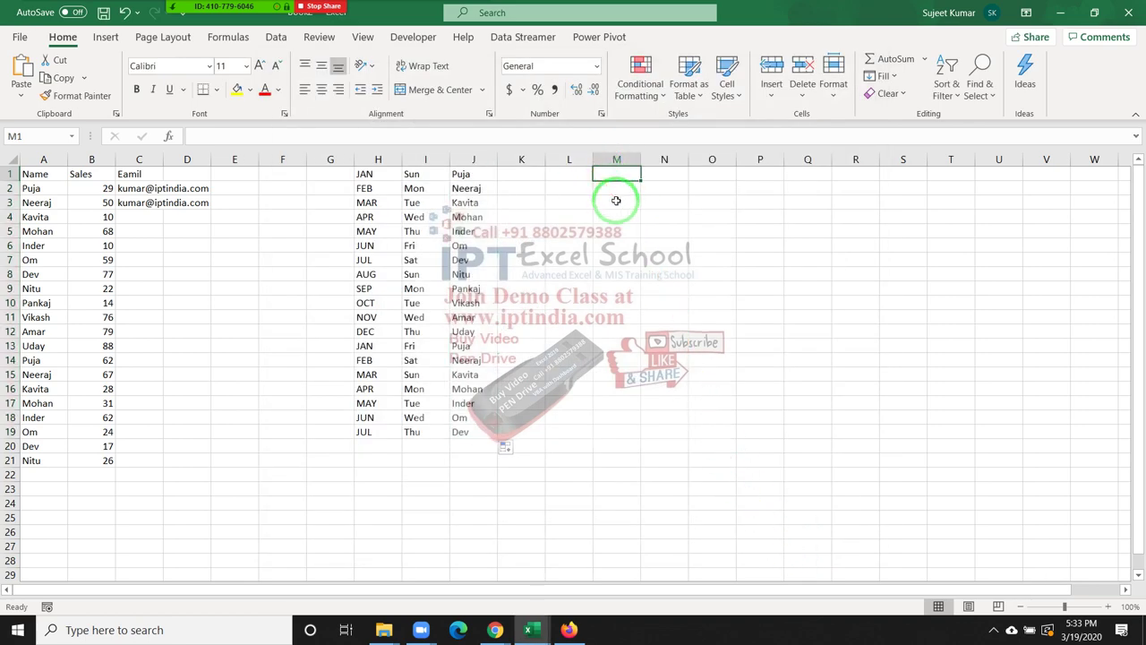
Step: Enter Noida in M1 and fill the custom city series down to M13
{"action": "type", "text": "Noida"}
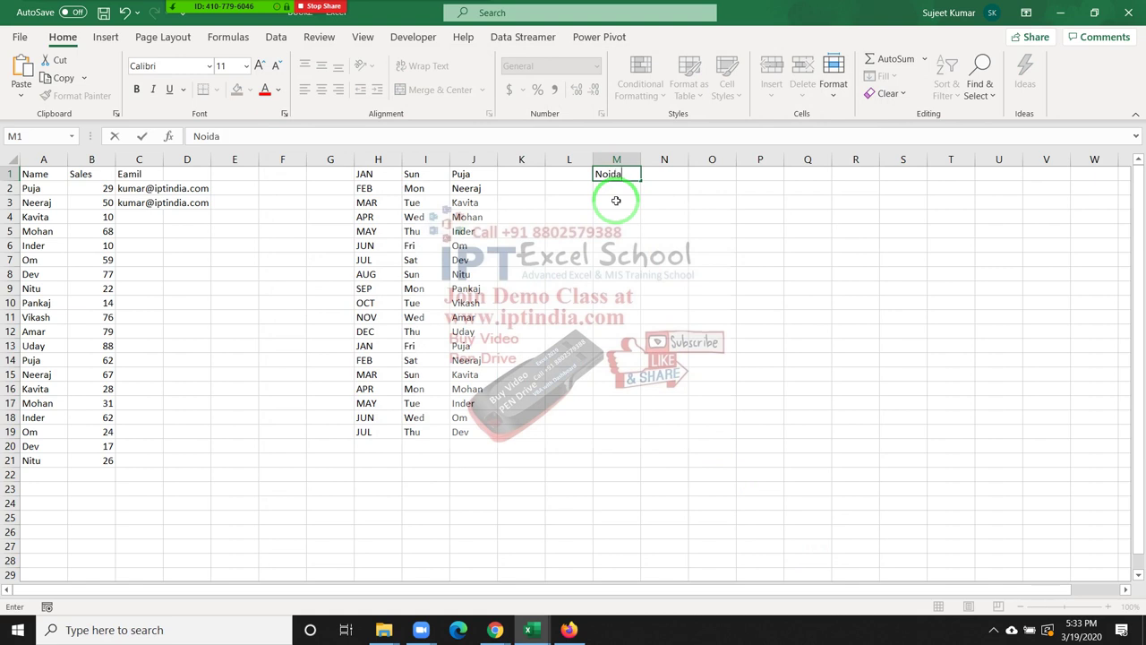
{"action": "key", "text": "ctrl+Return"}
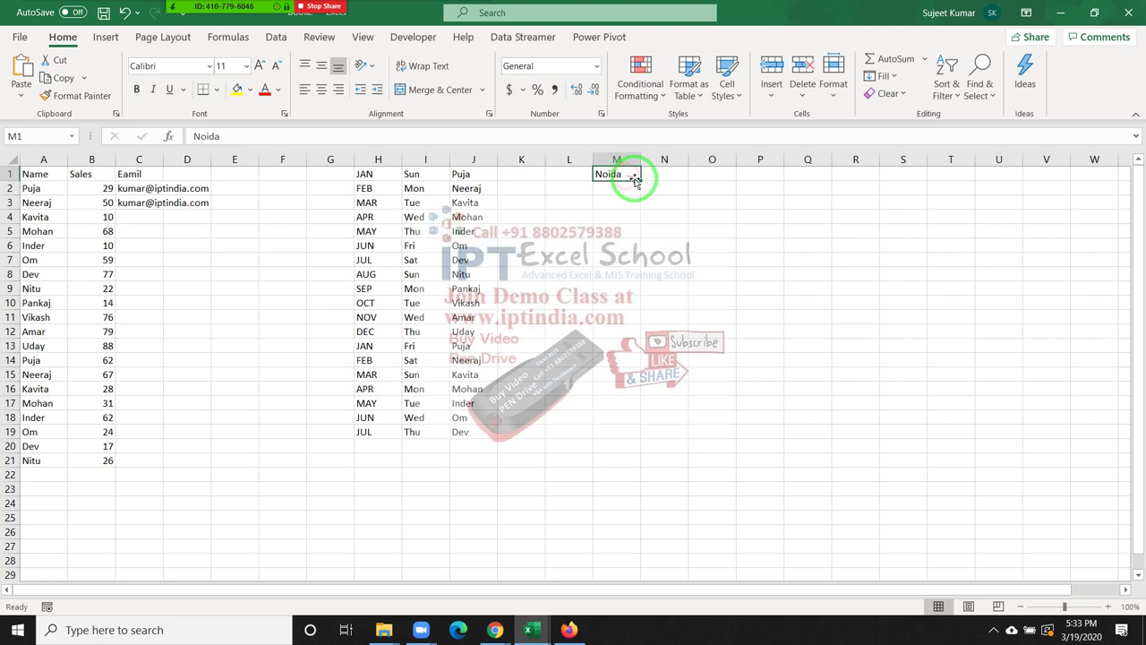
{"action": "left_click_drag", "start_coordinate": [638, 178], "coordinate": [640, 350]}
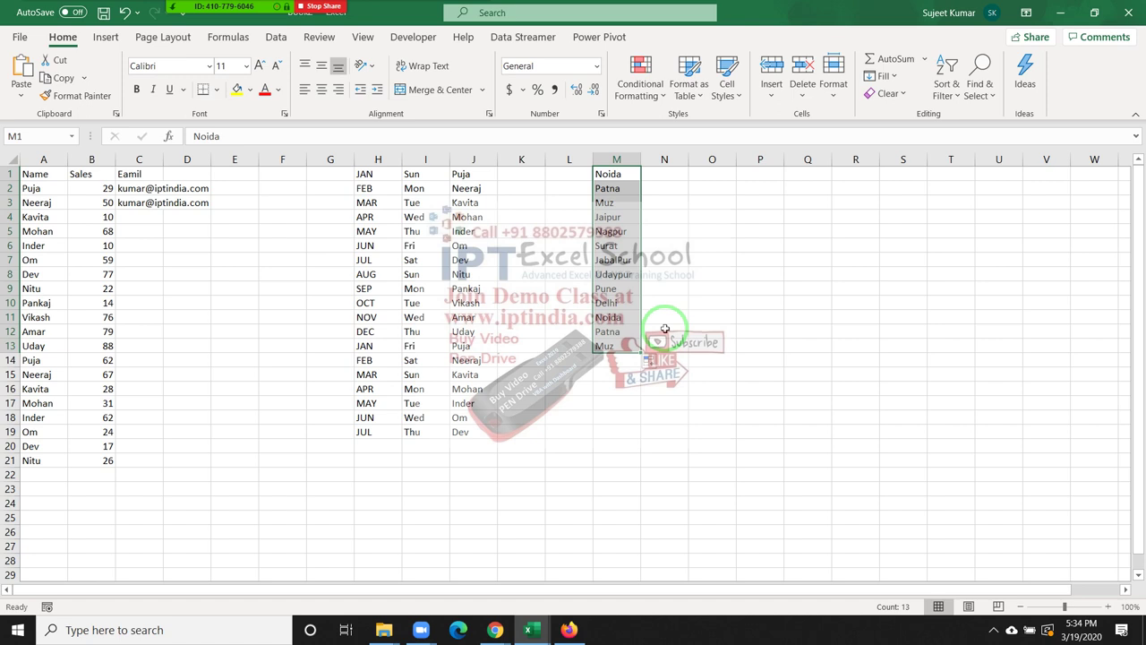
{"action": "left_click", "coordinate": [711, 274]}
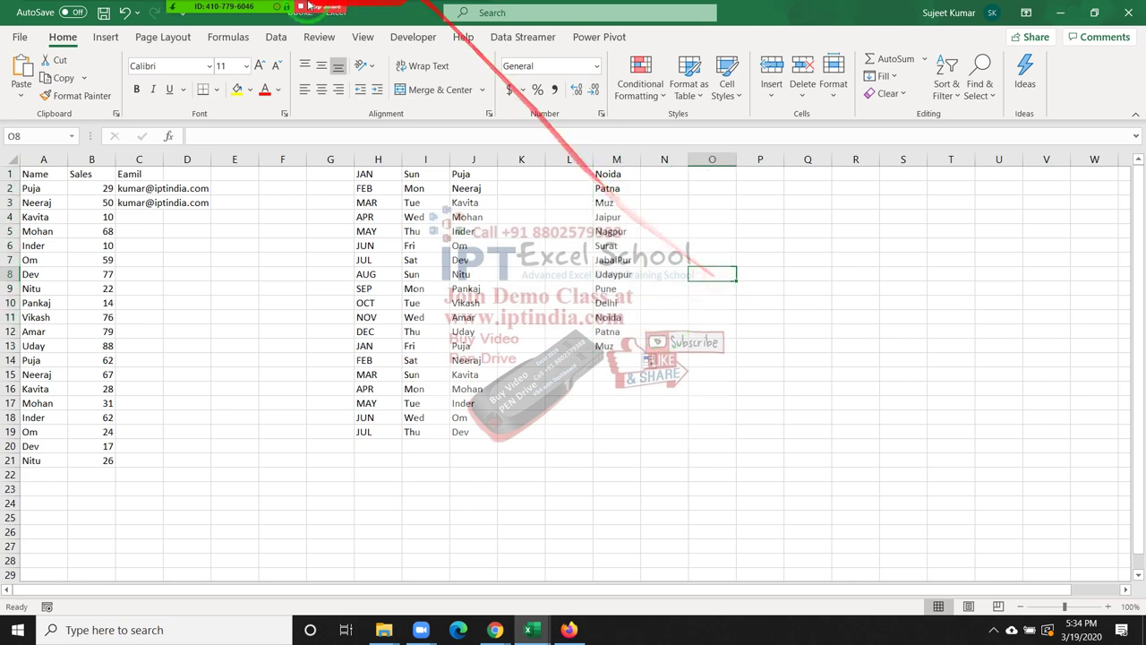
Step: Enable the Draw tab under Main Tabs in Customize Ribbon and confirm with OK
{"action": "left_click", "coordinate": [20, 37]}
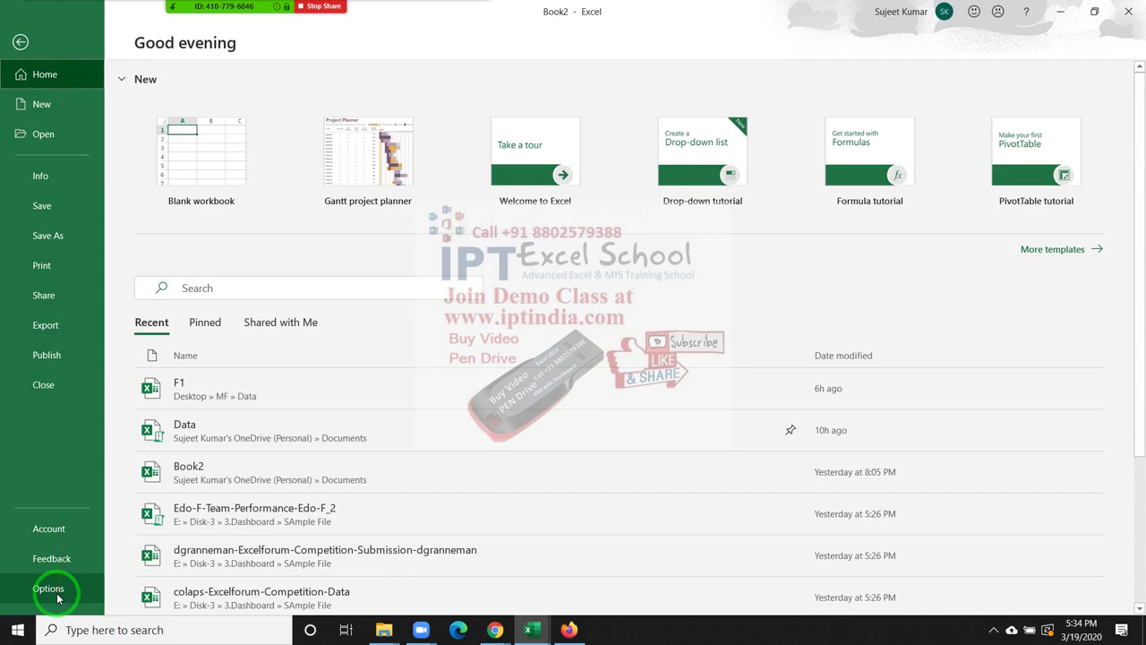
{"action": "left_click", "coordinate": [53, 589]}
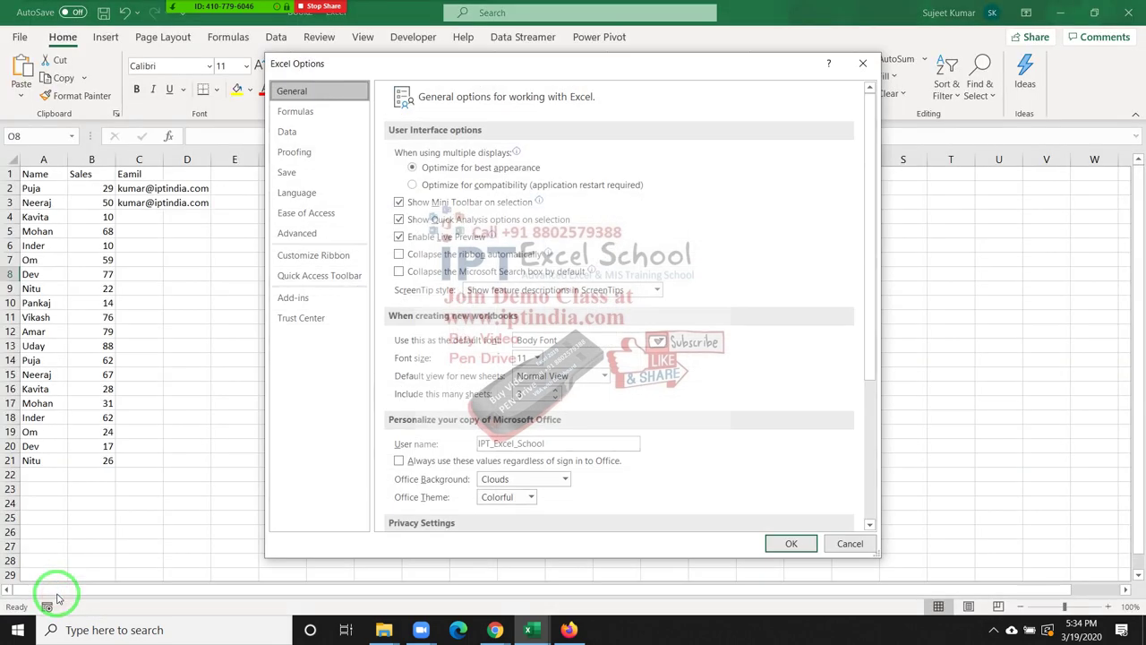
{"action": "left_click", "coordinate": [316, 237]}
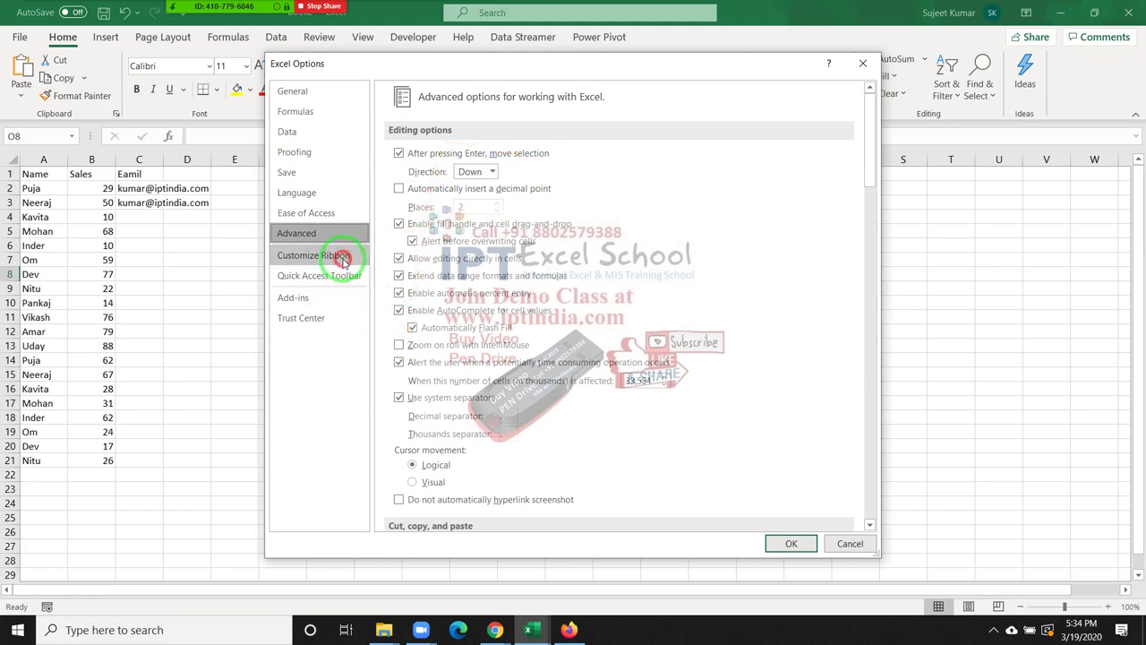
{"action": "left_click", "coordinate": [359, 257]}
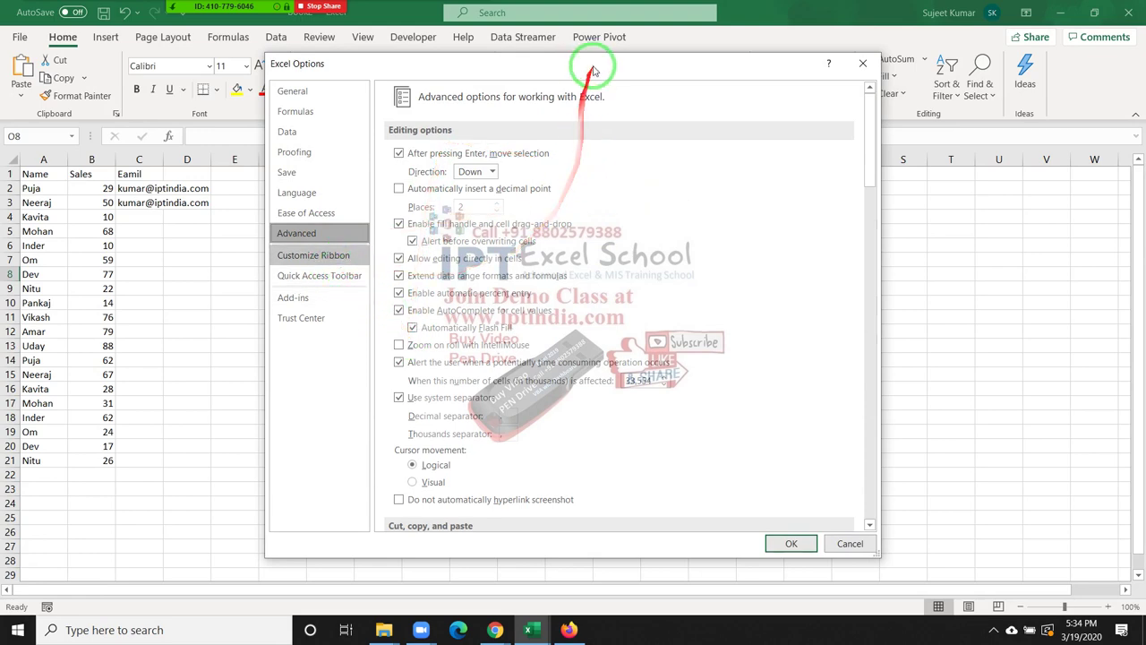
{"action": "left_click_drag", "start_coordinate": [545, 57], "coordinate": [508, 116]}
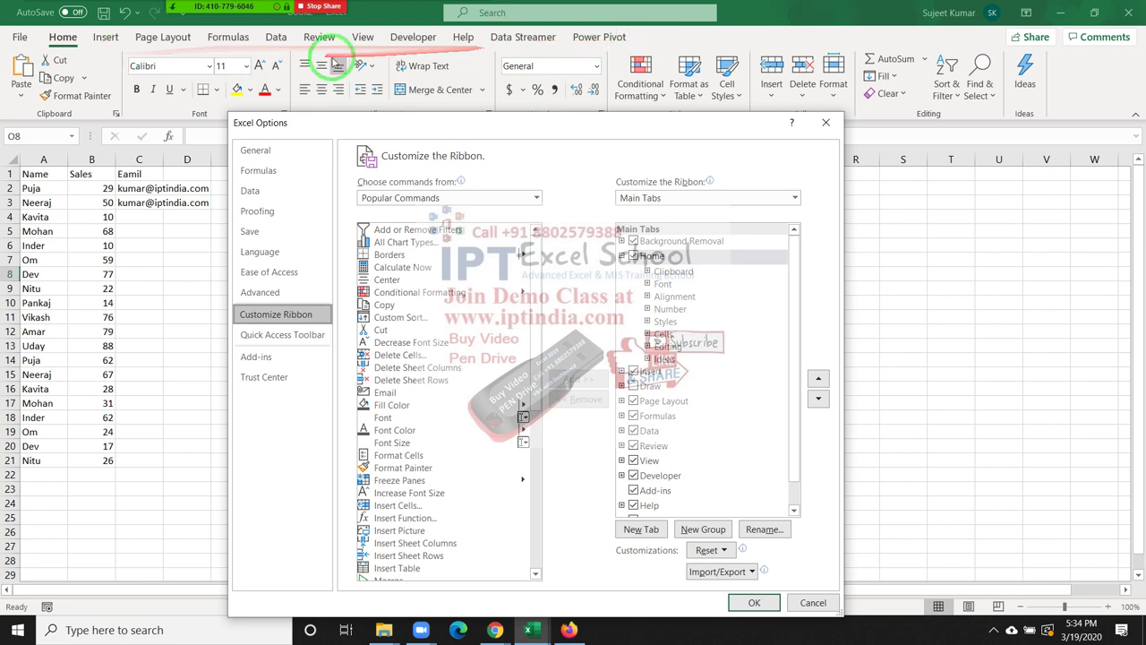
{"action": "left_click", "coordinate": [621, 257]}
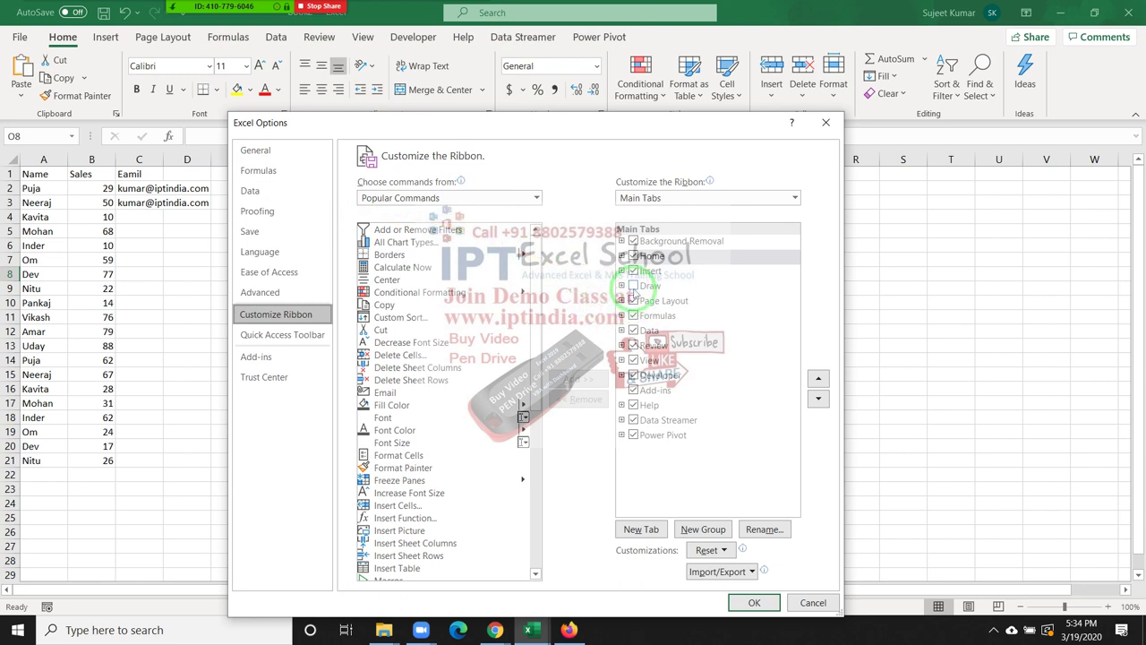
{"action": "left_click", "coordinate": [633, 286]}
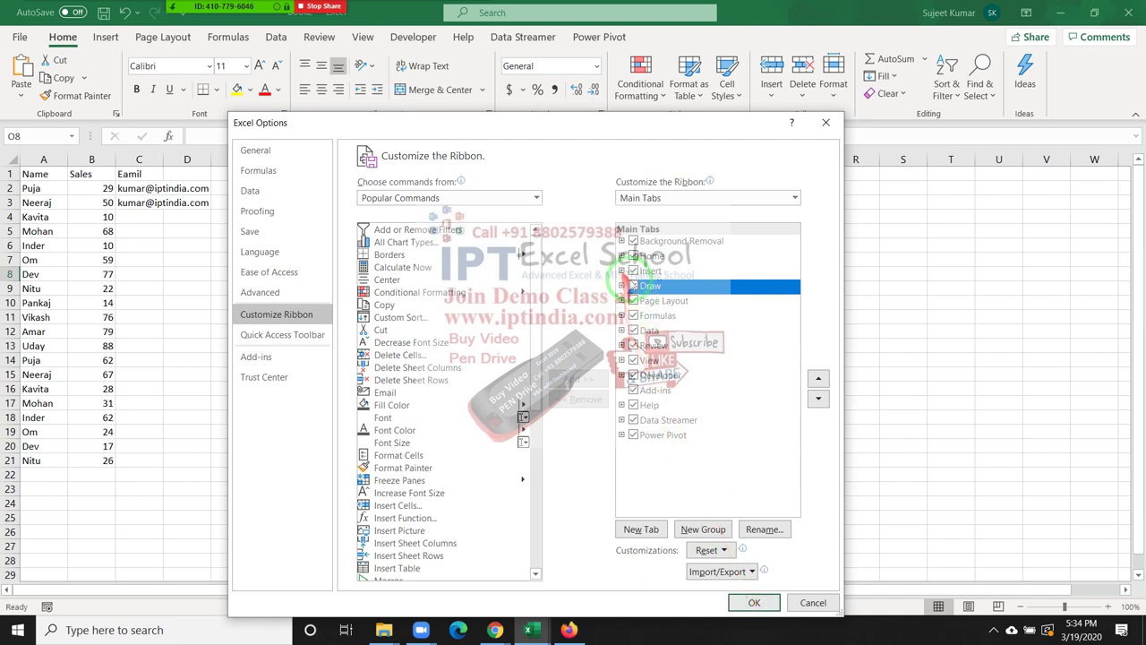
{"action": "left_click", "coordinate": [754, 602]}
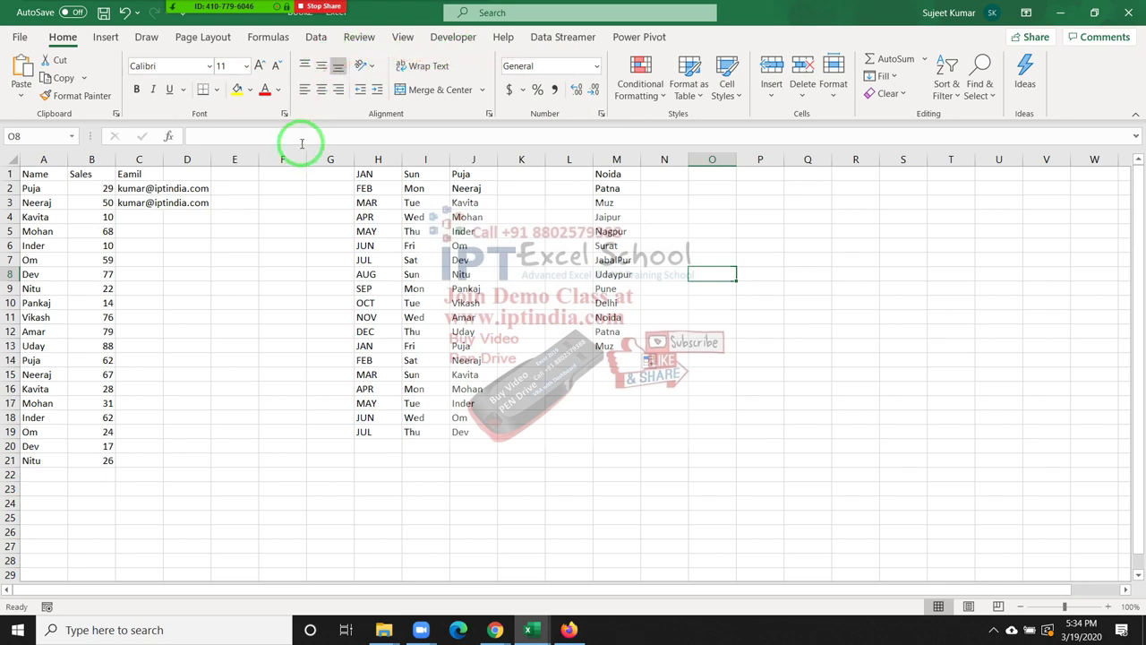
Step: View the Draw tab's pen tools, select cell E8, and return to the File page
{"action": "left_click", "coordinate": [145, 37]}
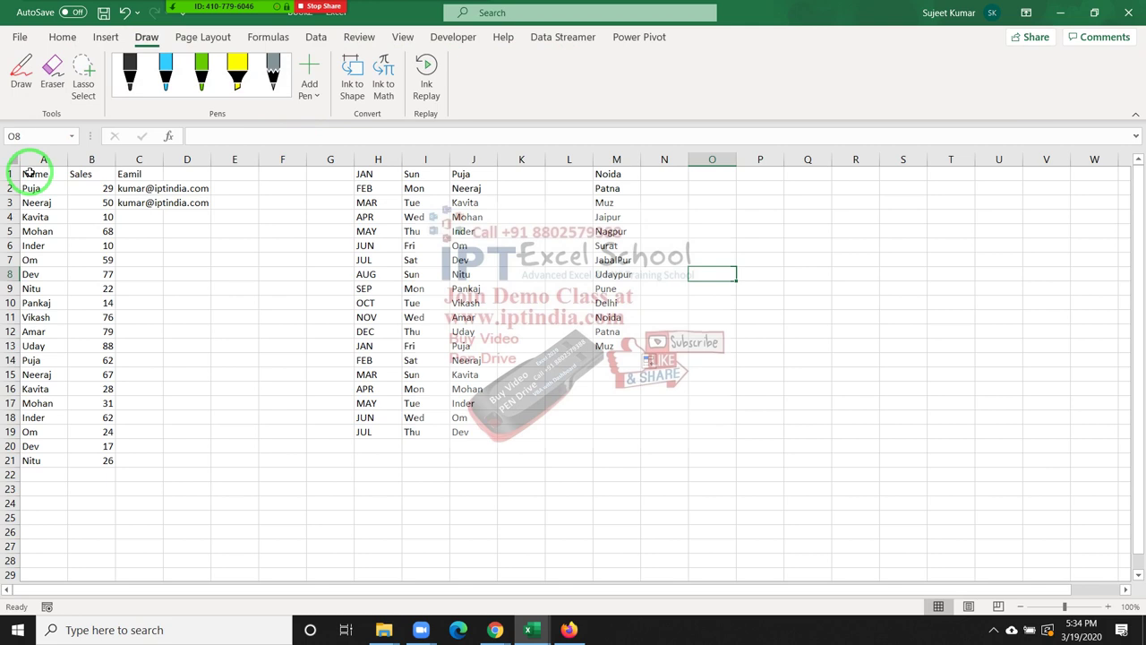
{"action": "left_click", "coordinate": [222, 278]}
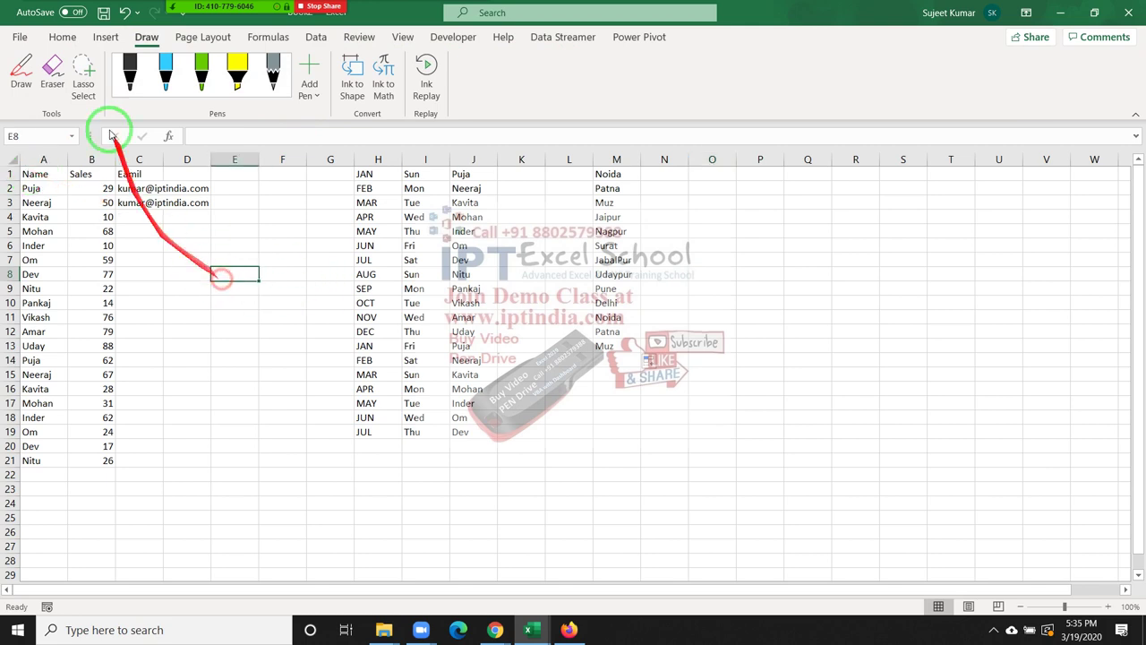
{"action": "left_click", "coordinate": [20, 37]}
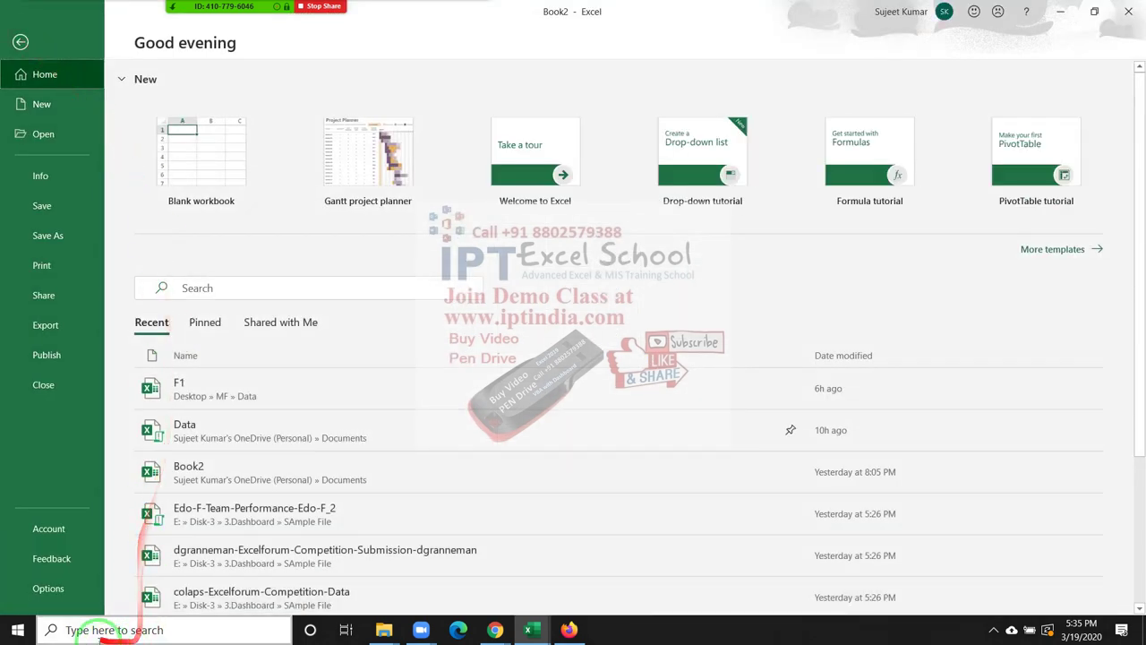
Step: List Commands Not in the Ribbon on the Customize Ribbon page of Excel Options
{"action": "left_click", "coordinate": [48, 588]}
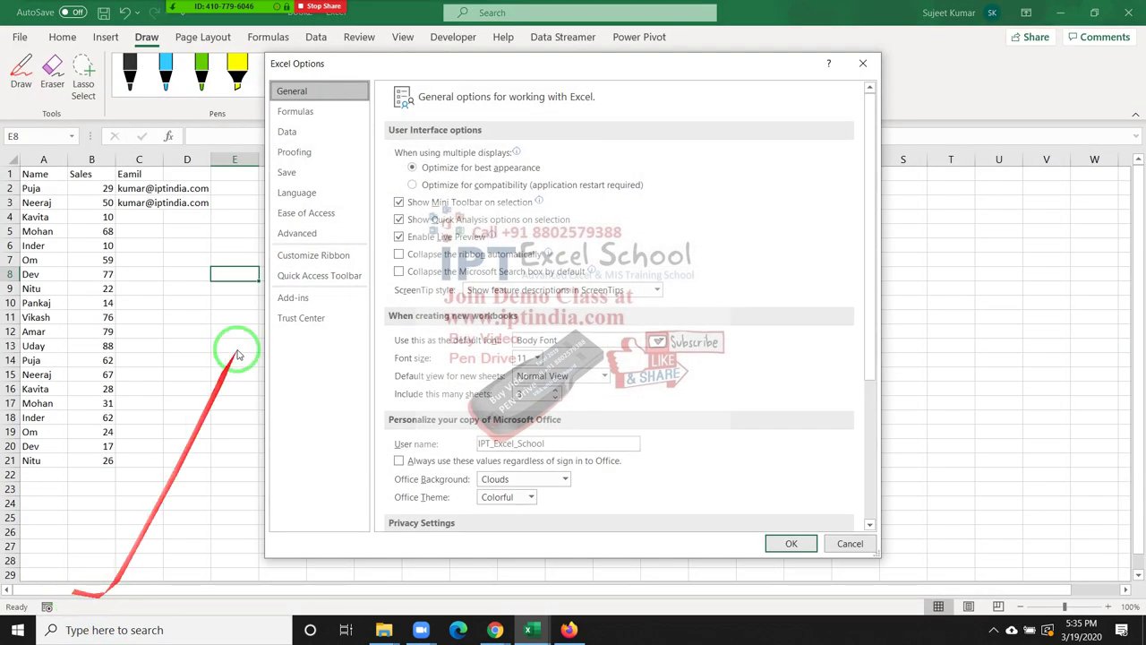
{"action": "left_click", "coordinate": [331, 255]}
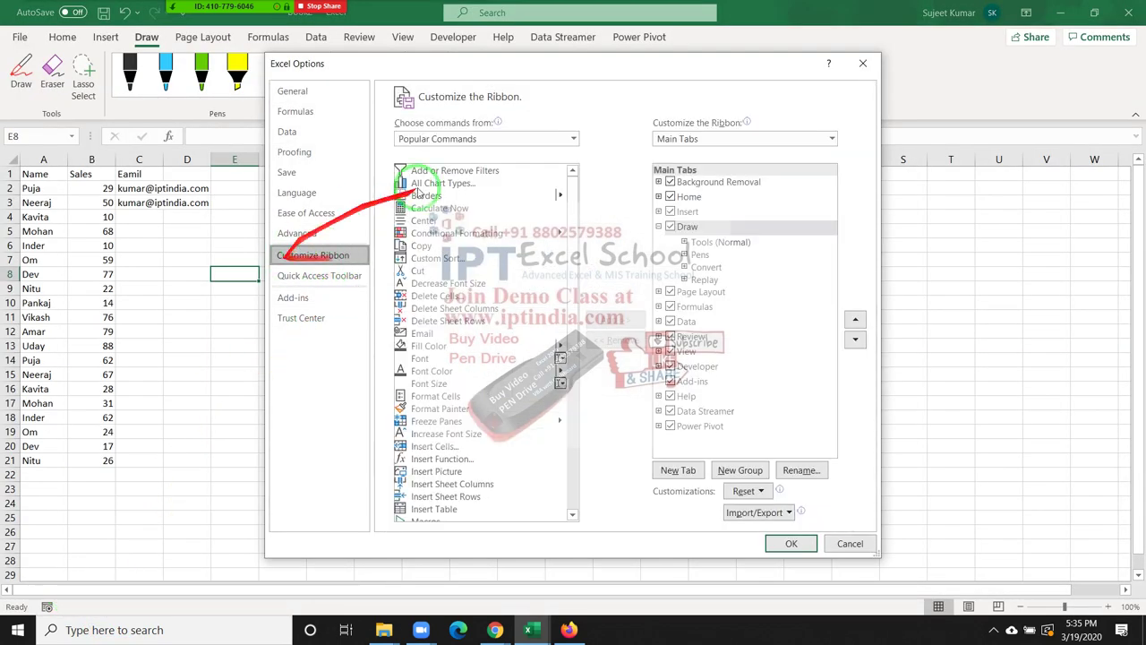
{"action": "left_click", "coordinate": [465, 139]}
{"action": "left_click", "coordinate": [467, 148]}
{"action": "left_click", "coordinate": [472, 139]}
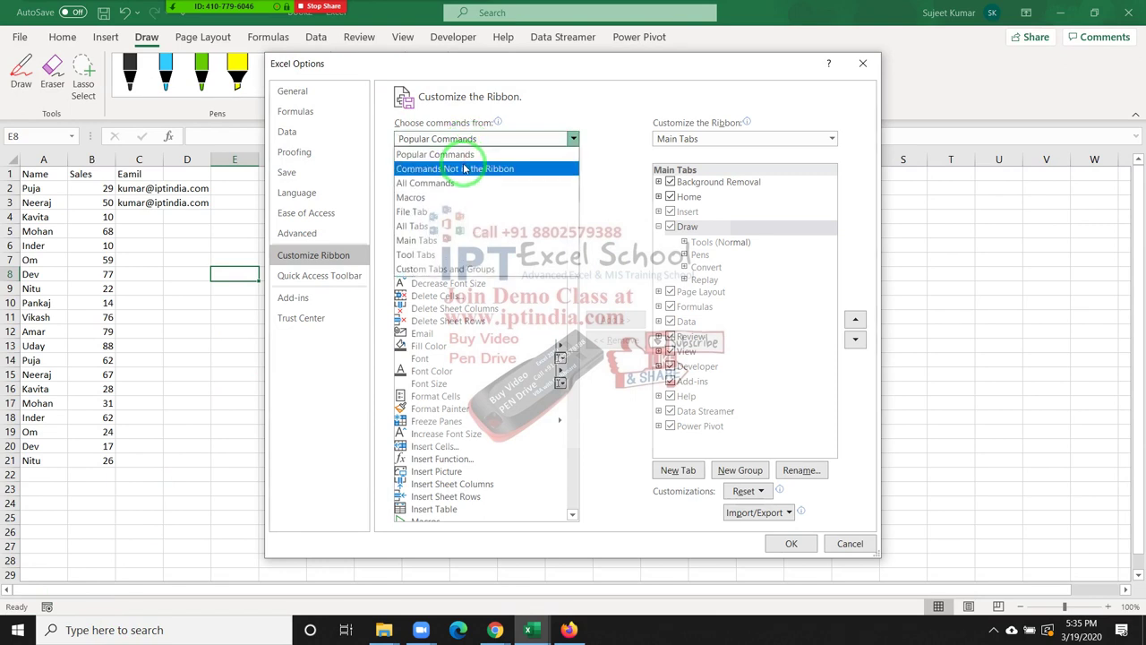
{"action": "left_click", "coordinate": [464, 168]}
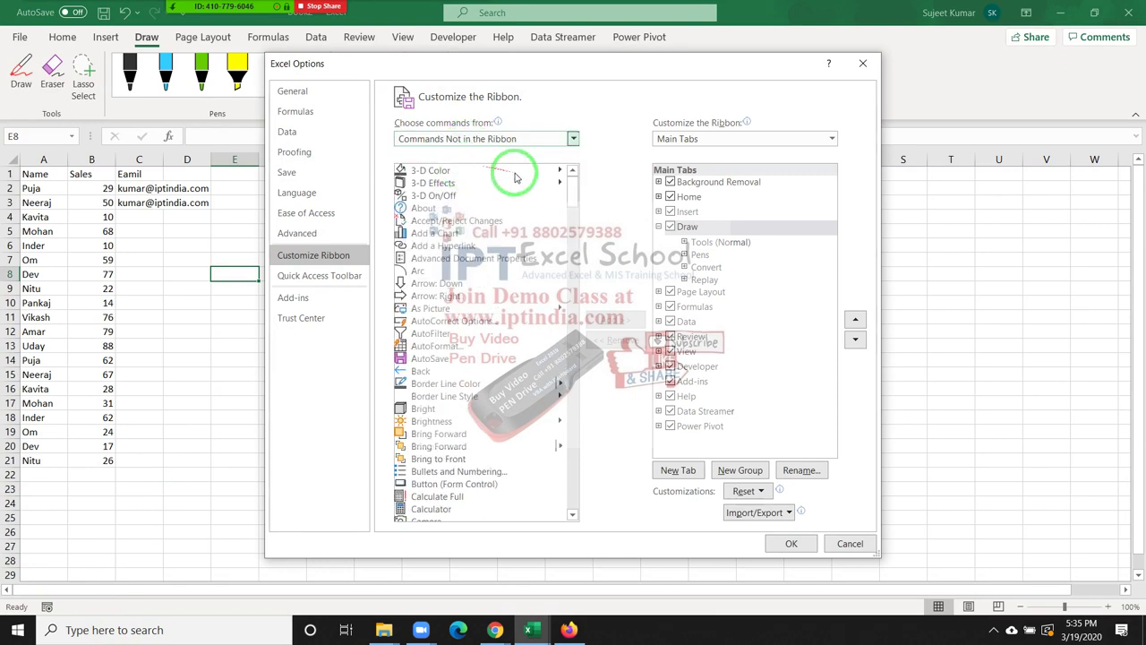
Step: Select Right Parenthesis, collapse the Draw tab, and try adding it to a built-in tab
{"action": "mouse_move", "coordinate": [564, 184]}
{"action": "left_mouse_down"}
{"action": "mouse_move", "coordinate": [577, 358]}
{"action": "mouse_move", "coordinate": [556, 502]}
{"action": "left_mouse_up"}
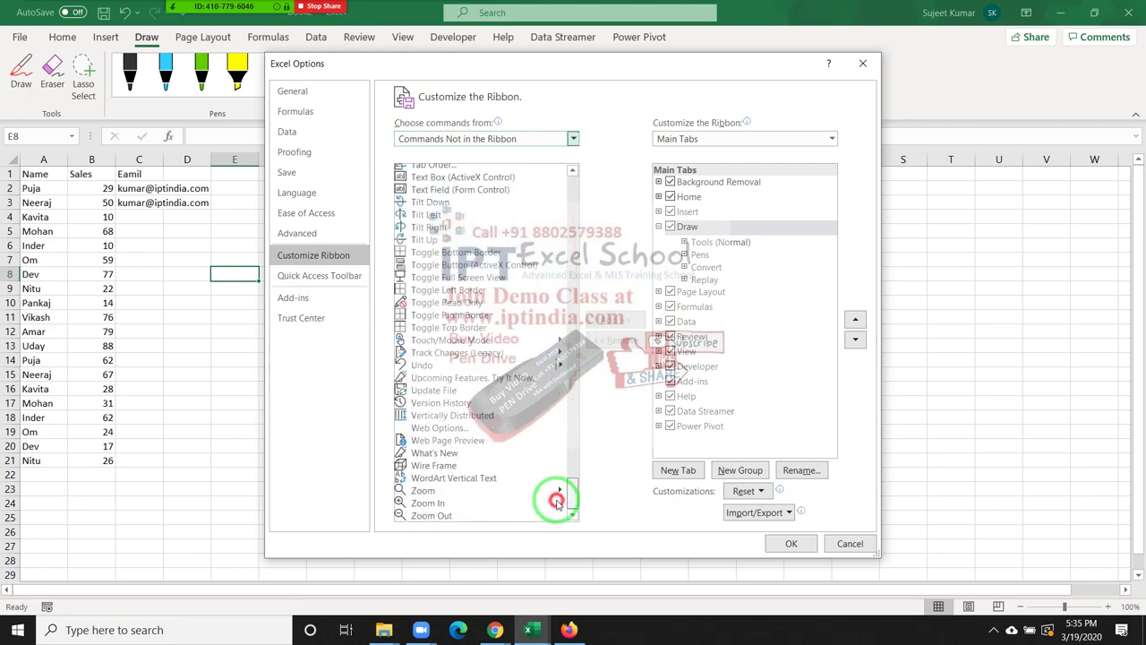
{"action": "left_click_drag", "start_coordinate": [556, 502], "coordinate": [575, 412]}
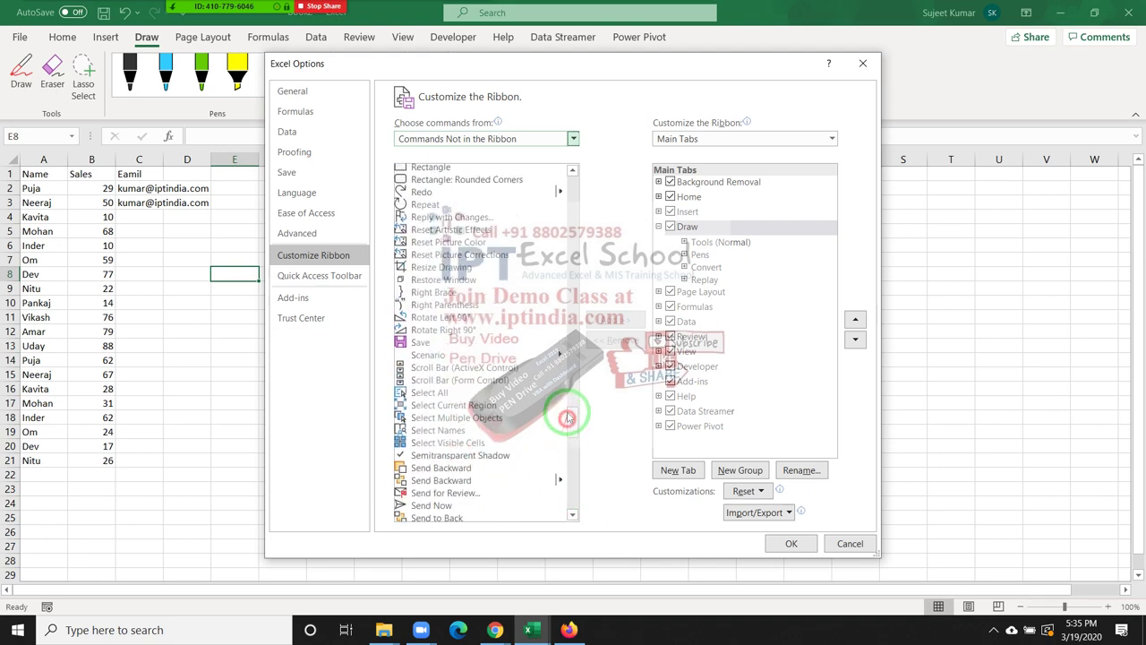
{"action": "left_click", "coordinate": [455, 305]}
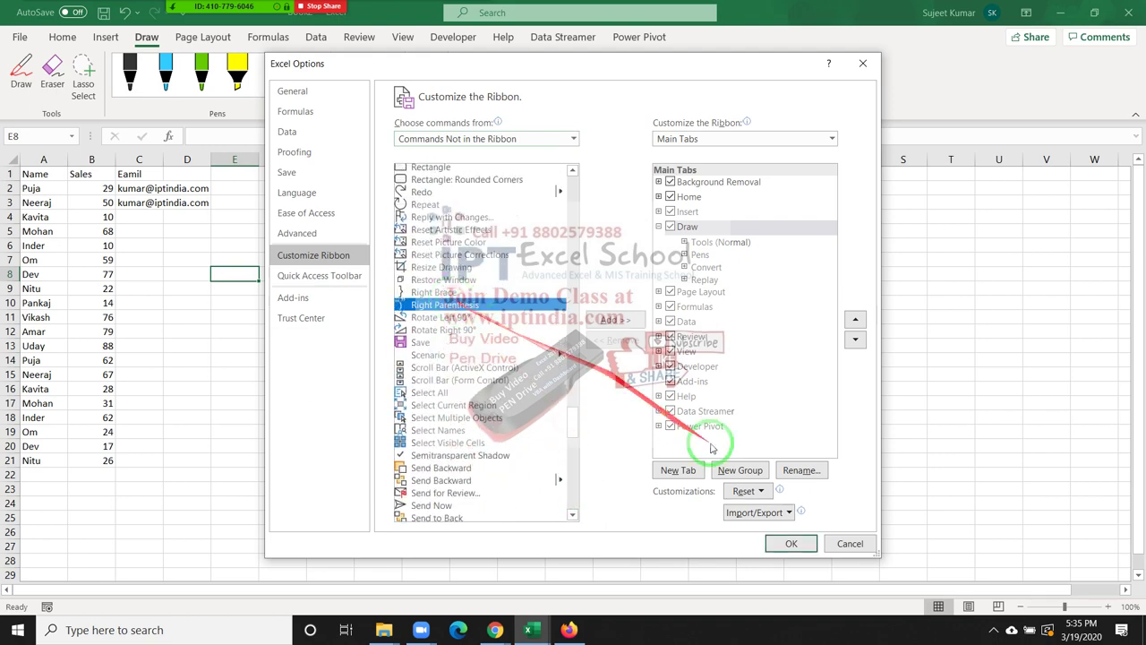
{"action": "left_click", "coordinate": [660, 227]}
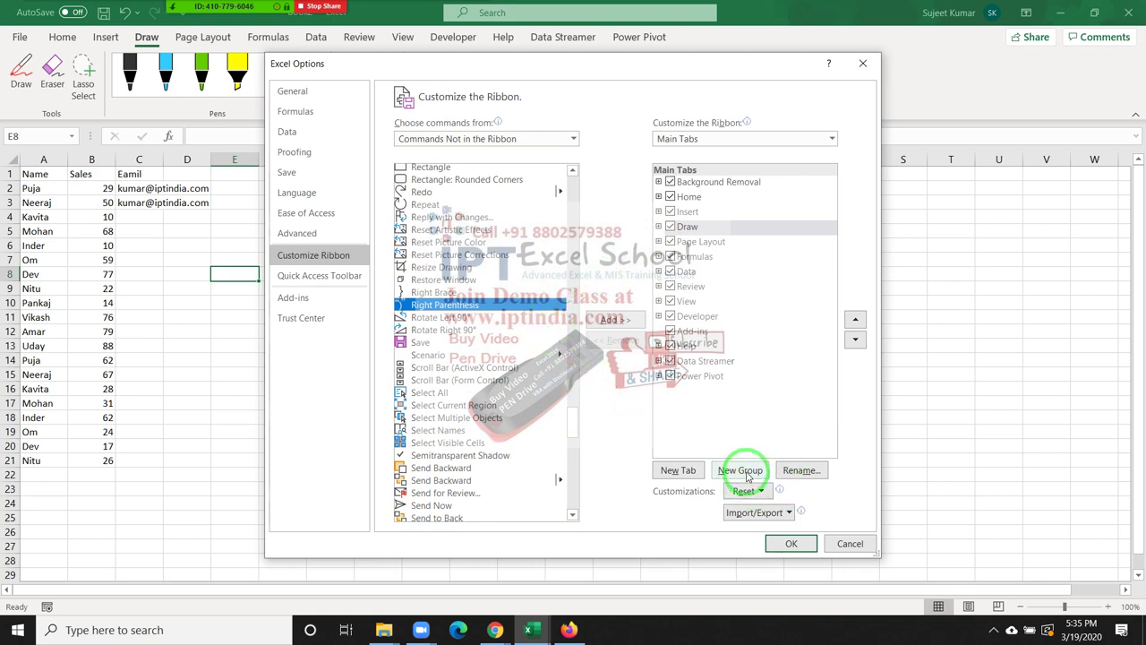
{"action": "left_click", "coordinate": [612, 320]}
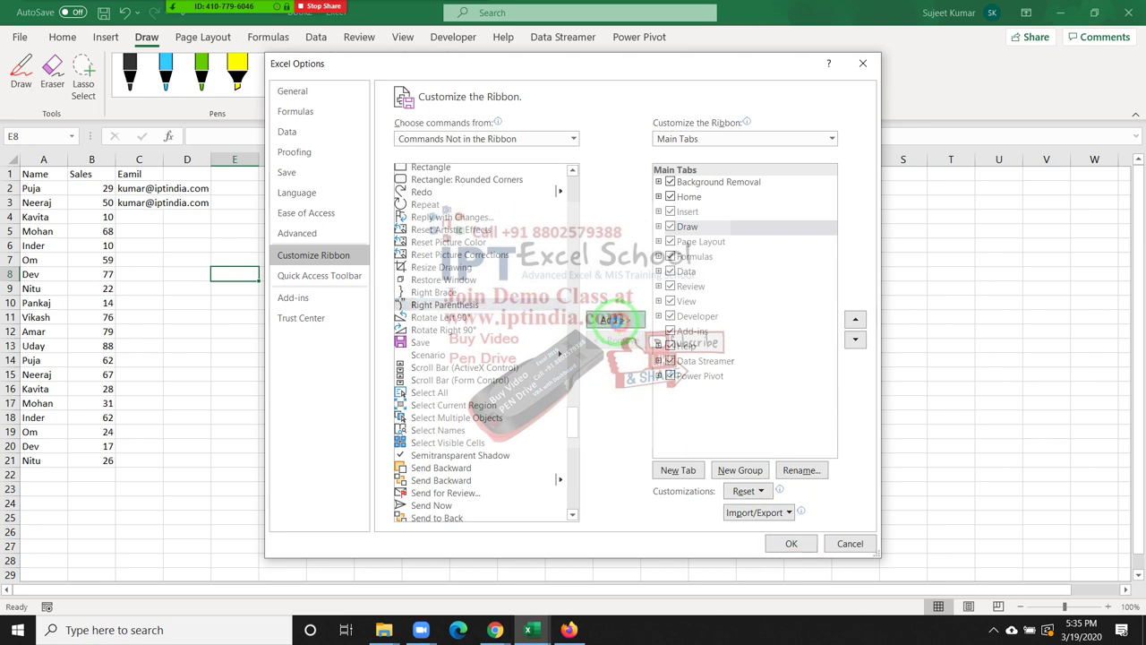
{"action": "left_click", "coordinate": [578, 356]}
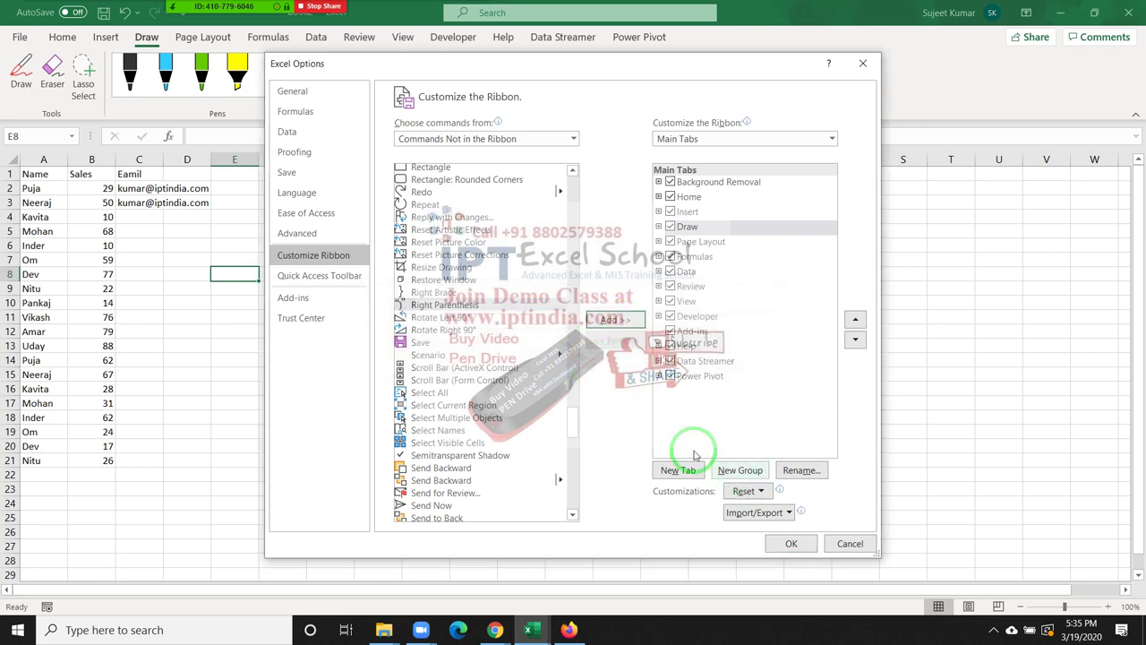
{"action": "scroll", "coordinate": [540, 340], "scroll_direction": "up", "scroll_amount": 5}
{"action": "scroll", "coordinate": [538, 337], "scroll_direction": "up", "scroll_amount": 10}
{"action": "scroll", "coordinate": [537, 333], "scroll_direction": "up", "scroll_amount": 5}
{"action": "scroll", "coordinate": [538, 333], "scroll_direction": "up", "scroll_amount": 8}
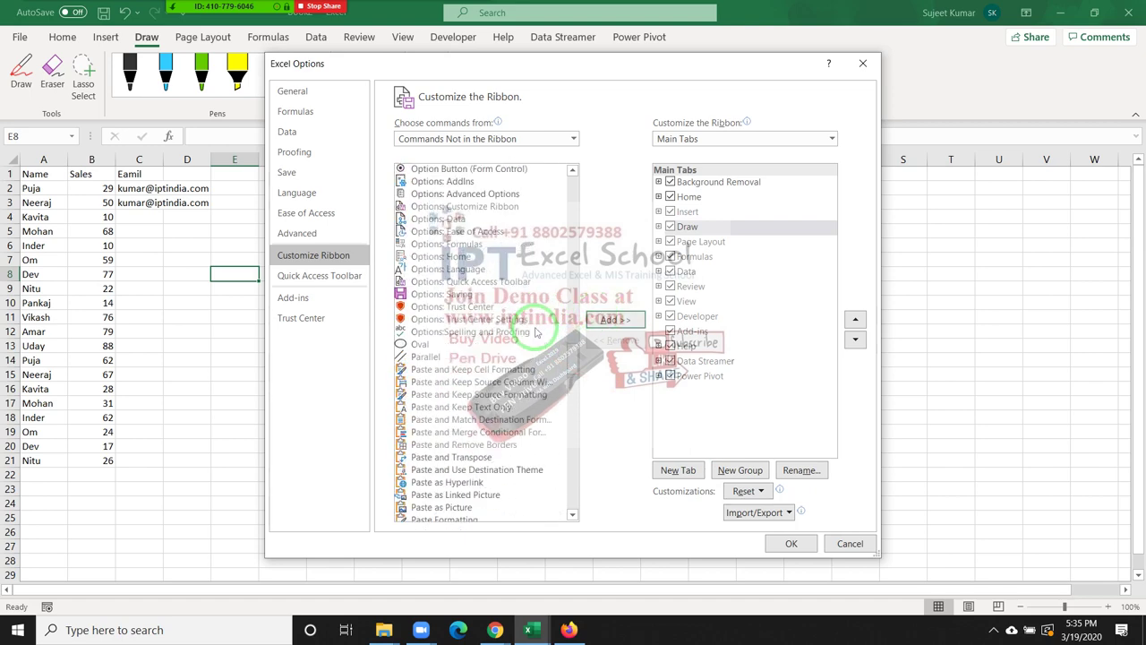
{"action": "scroll", "coordinate": [537, 333], "scroll_direction": "up", "scroll_amount": 8}
{"action": "scroll", "coordinate": [535, 331], "scroll_direction": "up", "scroll_amount": 8}
{"action": "scroll", "coordinate": [532, 326], "scroll_direction": "up", "scroll_amount": 8}
{"action": "scroll", "coordinate": [524, 315], "scroll_direction": "up", "scroll_amount": 8}
{"action": "scroll", "coordinate": [519, 309], "scroll_direction": "up", "scroll_amount": 8}
{"action": "scroll", "coordinate": [520, 310], "scroll_direction": "up", "scroll_amount": 4}
{"action": "scroll", "coordinate": [519, 309], "scroll_direction": "up", "scroll_amount": 5}
{"action": "scroll", "coordinate": [519, 310], "scroll_direction": "up", "scroll_amount": 5}
{"action": "scroll", "coordinate": [519, 310], "scroll_direction": "up", "scroll_amount": 5}
{"action": "scroll", "coordinate": [519, 309], "scroll_direction": "up", "scroll_amount": 8}
{"action": "scroll", "coordinate": [519, 310], "scroll_direction": "up", "scroll_amount": 4}
{"action": "scroll", "coordinate": [519, 310], "scroll_direction": "up", "scroll_amount": 4}
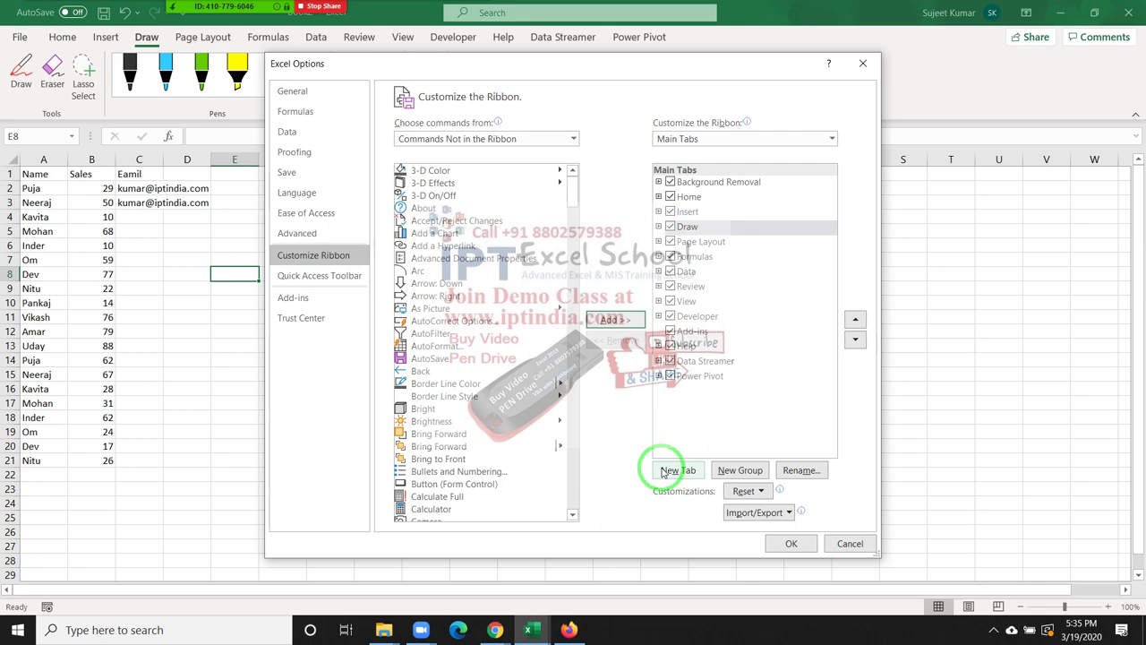
{"action": "left_click_drag", "start_coordinate": [471, 69], "coordinate": [432, 100]}
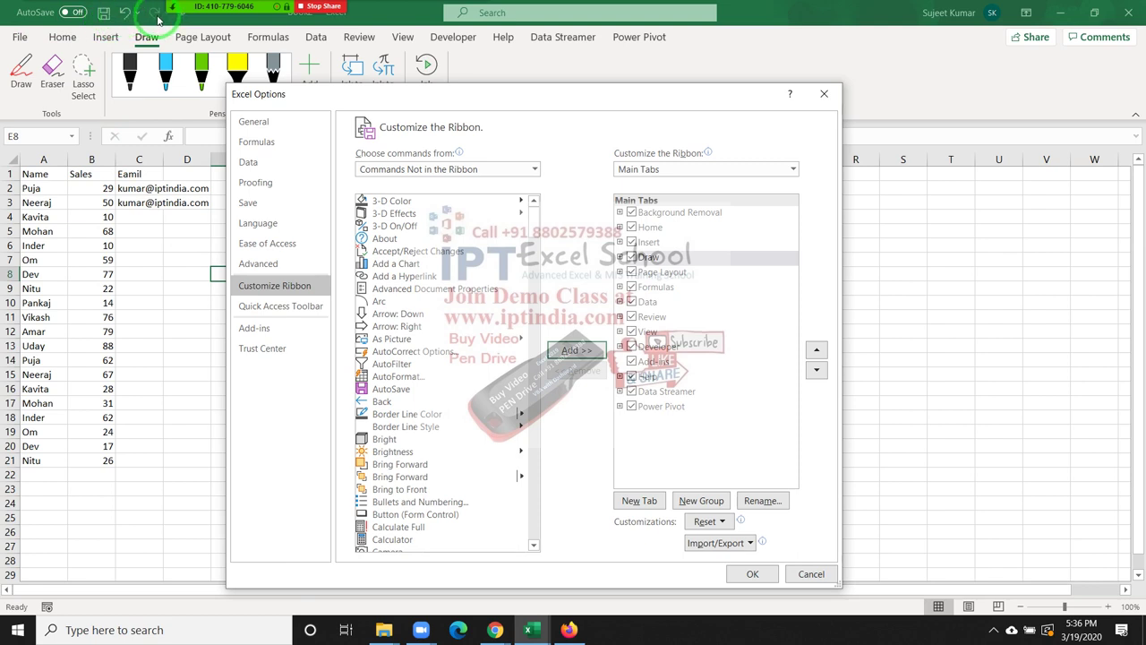
Step: Open the Quick Access Toolbar page and browse Popular Commands like Delete Cells and Borders
{"action": "left_click", "coordinate": [280, 305]}
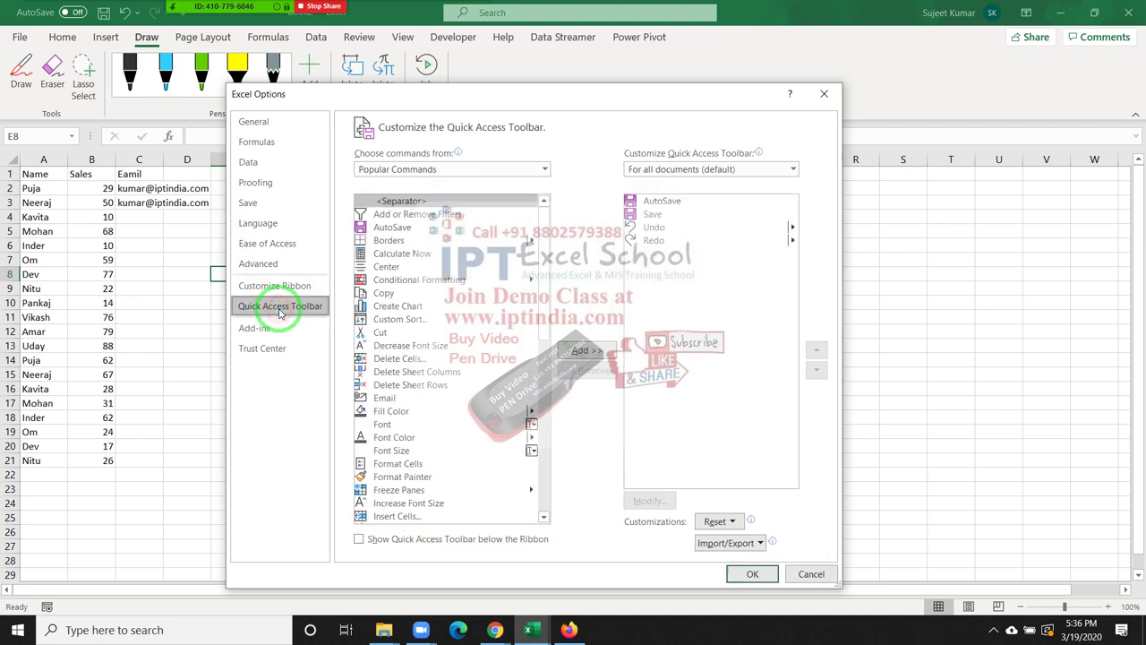
{"action": "left_click", "coordinate": [410, 358]}
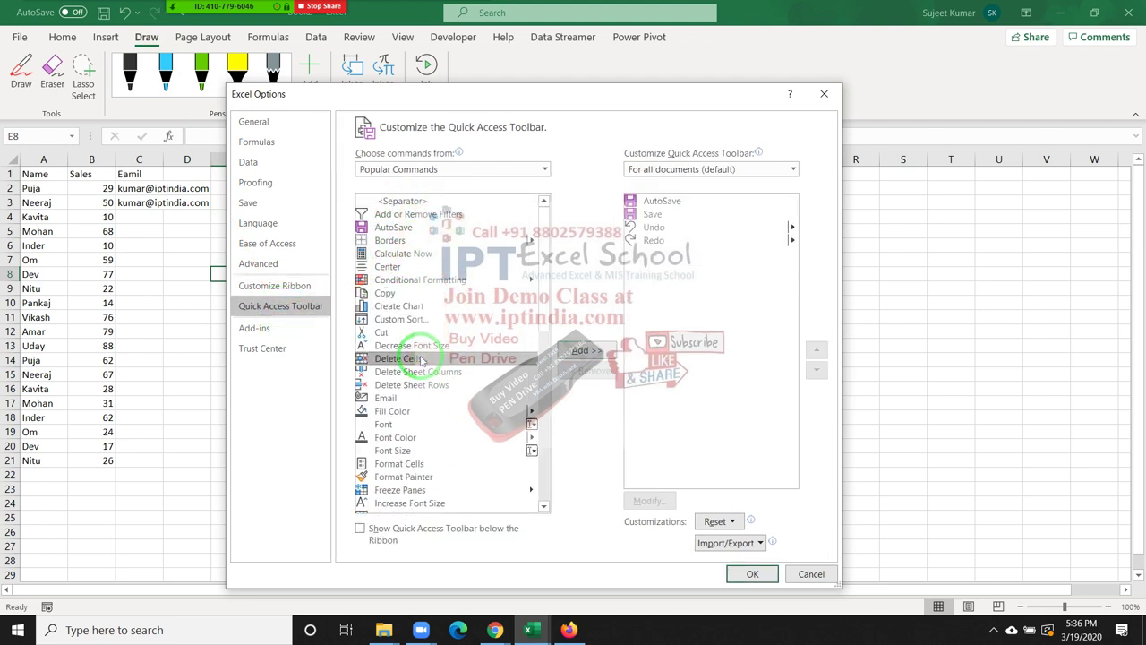
{"action": "left_click", "coordinate": [406, 244]}
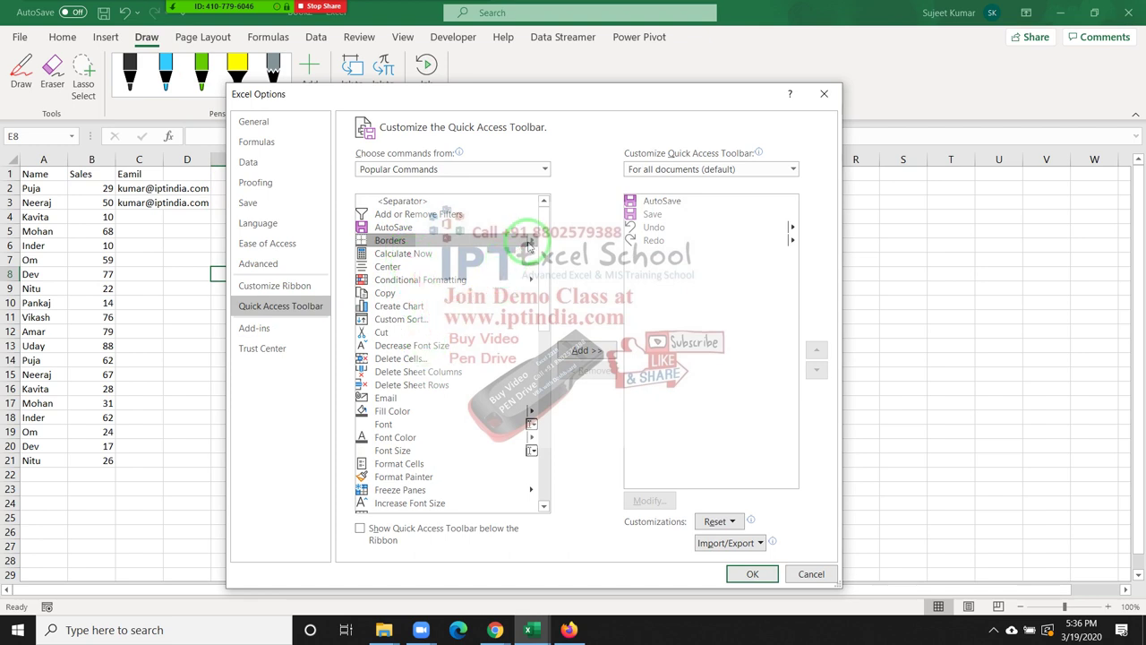
{"action": "scroll", "coordinate": [483, 296], "scroll_direction": "down", "scroll_amount": 1}
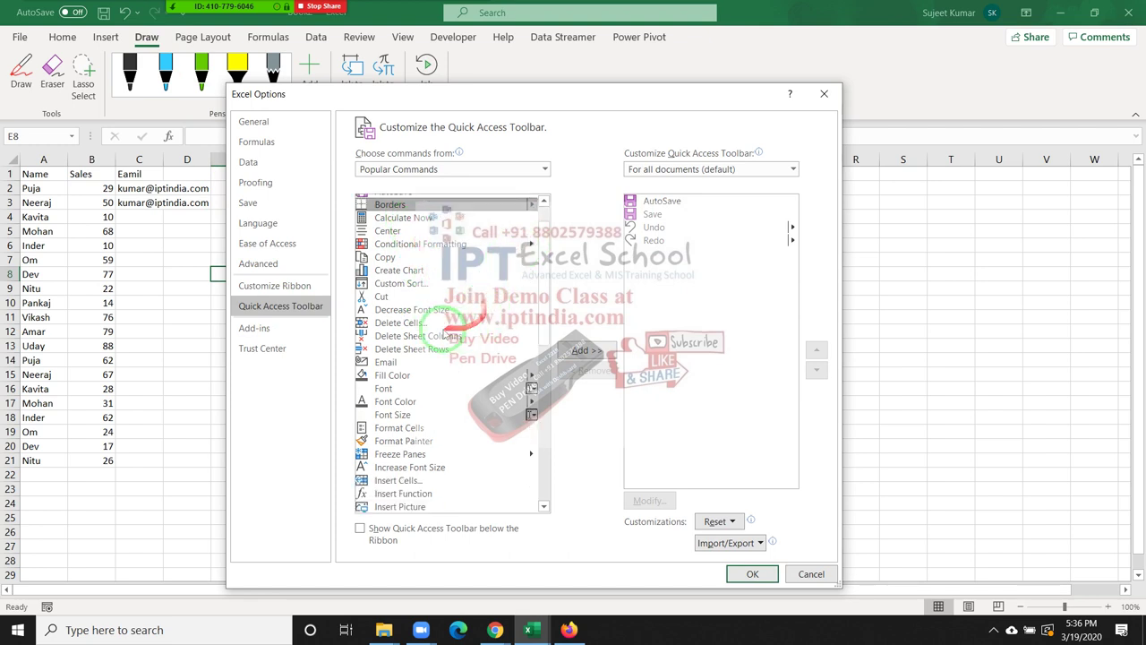
{"action": "scroll", "coordinate": [417, 323], "scroll_direction": "up", "scroll_amount": 1}
{"action": "key", "text": "Down"}
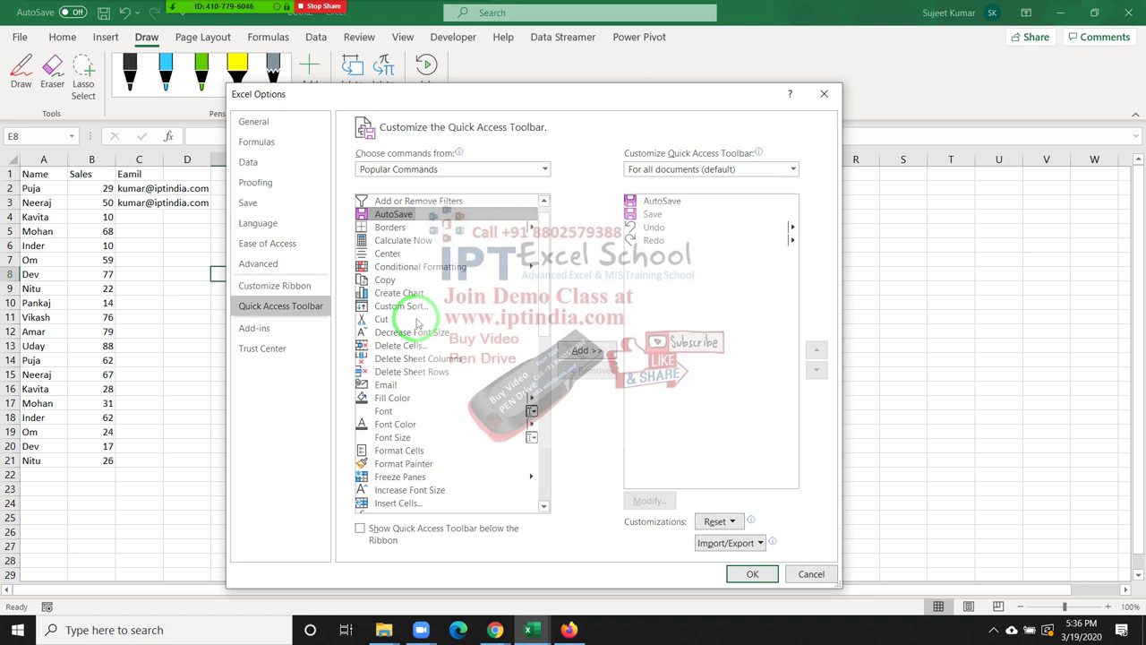
Step: Add All Borders from All Commands to the Quick Access Toolbar and close Options
{"action": "left_click", "coordinate": [409, 169]}
{"action": "left_click", "coordinate": [385, 214]}
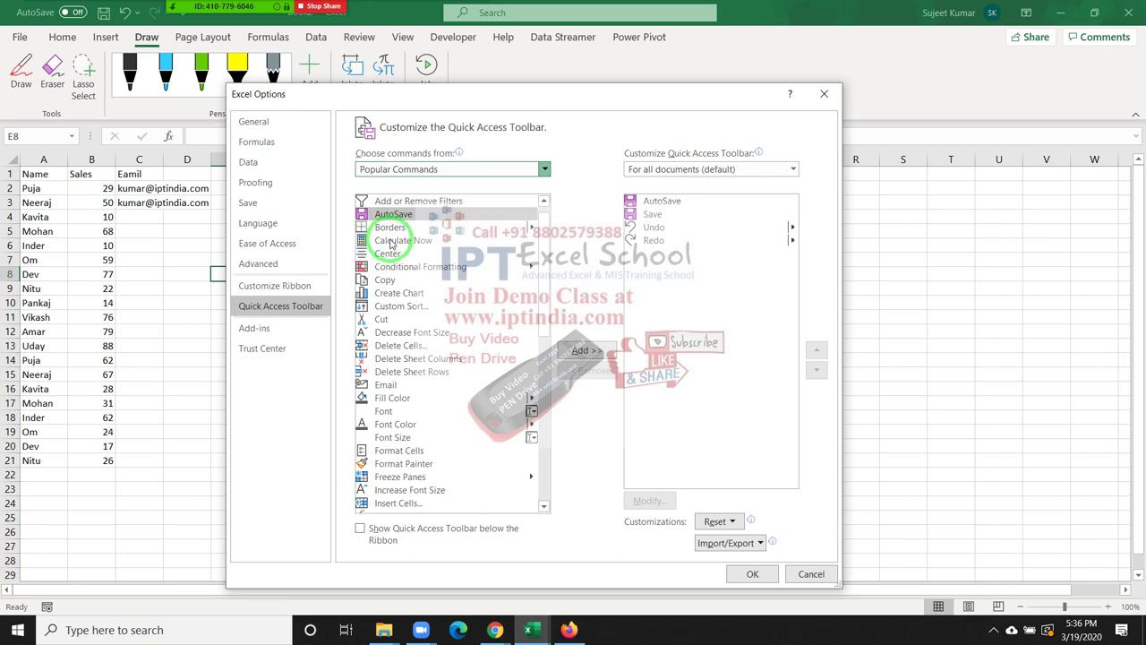
{"action": "scroll", "coordinate": [405, 240], "scroll_direction": "down", "scroll_amount": 3}
{"action": "scroll", "coordinate": [405, 246], "scroll_direction": "down", "scroll_amount": 5}
{"action": "scroll", "coordinate": [407, 255], "scroll_direction": "down", "scroll_amount": 5}
{"action": "scroll", "coordinate": [407, 268], "scroll_direction": "down", "scroll_amount": 5}
{"action": "scroll", "coordinate": [408, 268], "scroll_direction": "down", "scroll_amount": 3}
{"action": "scroll", "coordinate": [407, 268], "scroll_direction": "down", "scroll_amount": 2}
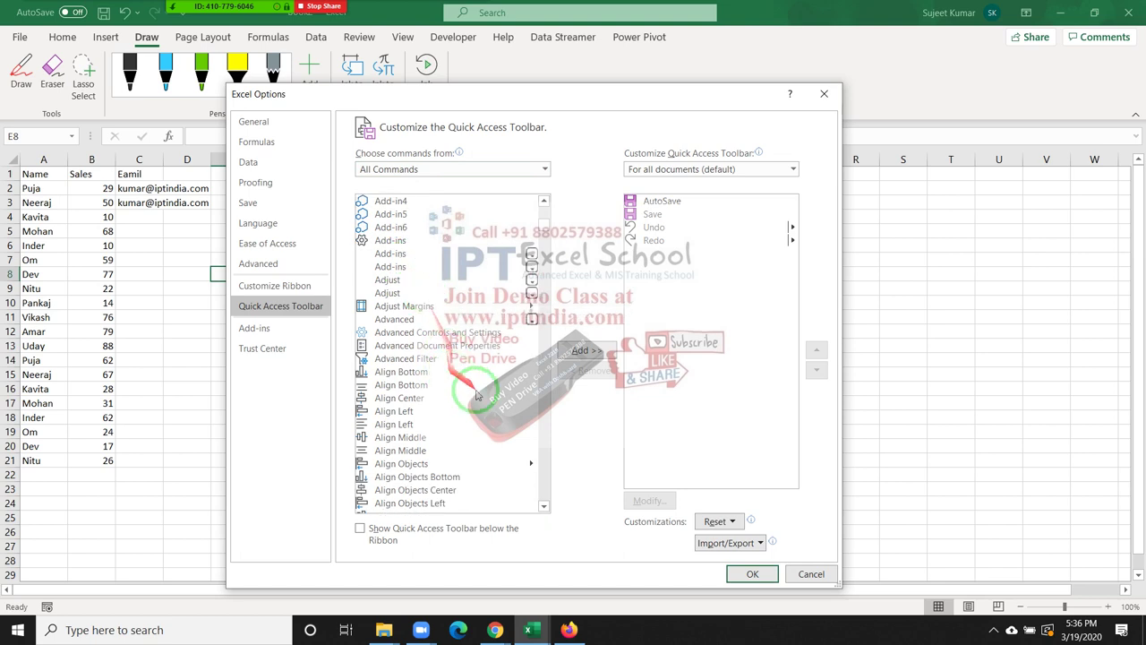
{"action": "scroll", "coordinate": [490, 417], "scroll_direction": "down", "scroll_amount": 2}
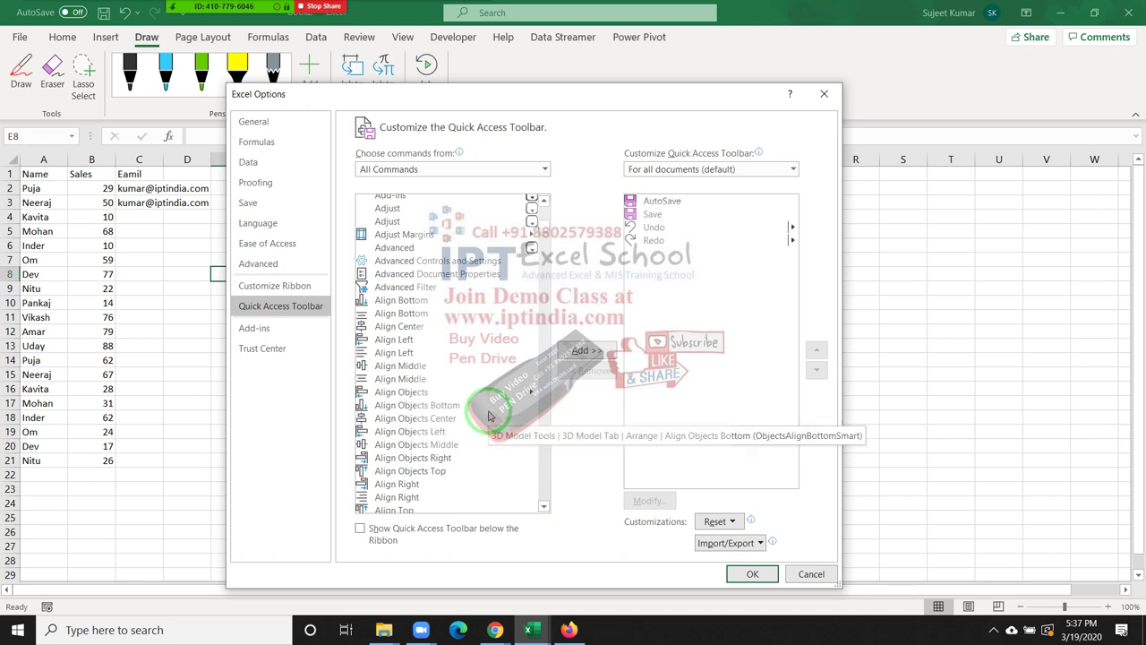
{"action": "scroll", "coordinate": [490, 417], "scroll_direction": "down", "scroll_amount": 2}
{"action": "scroll", "coordinate": [490, 417], "scroll_direction": "down", "scroll_amount": 2}
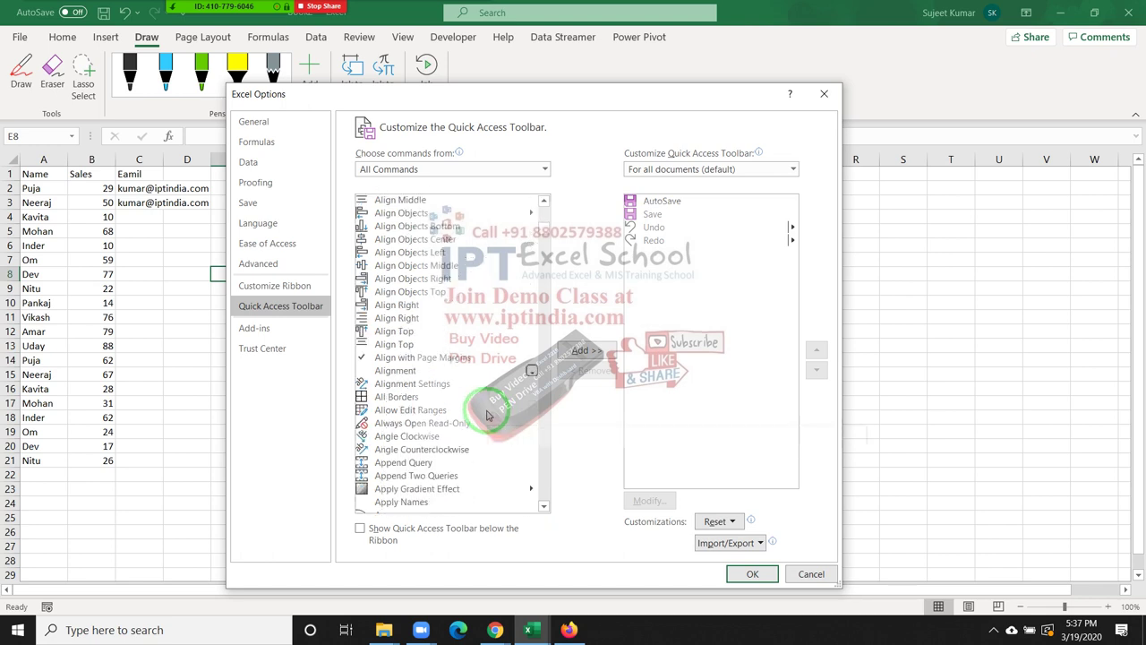
{"action": "left_click", "coordinate": [432, 401]}
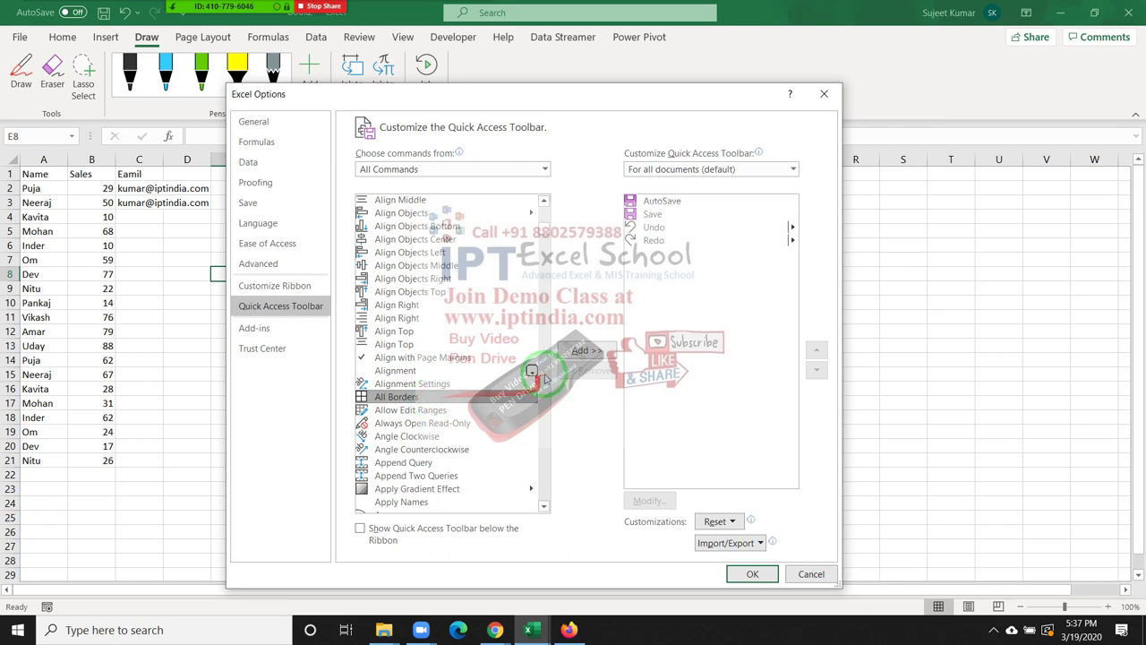
{"action": "left_click", "coordinate": [580, 352]}
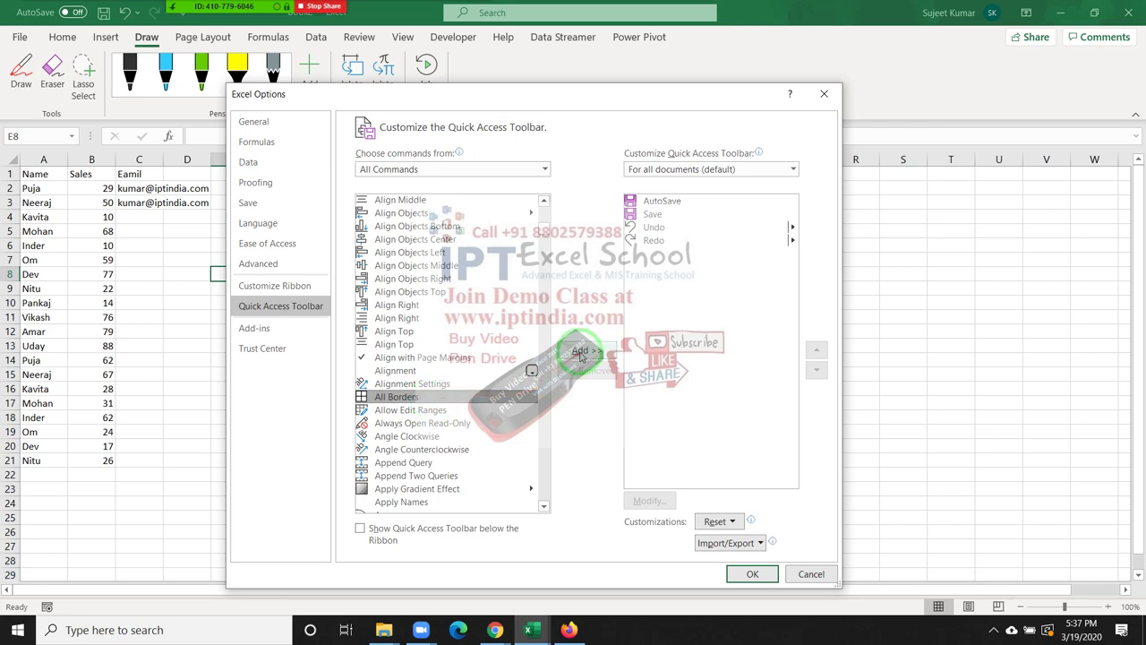
{"action": "left_click", "coordinate": [757, 573]}
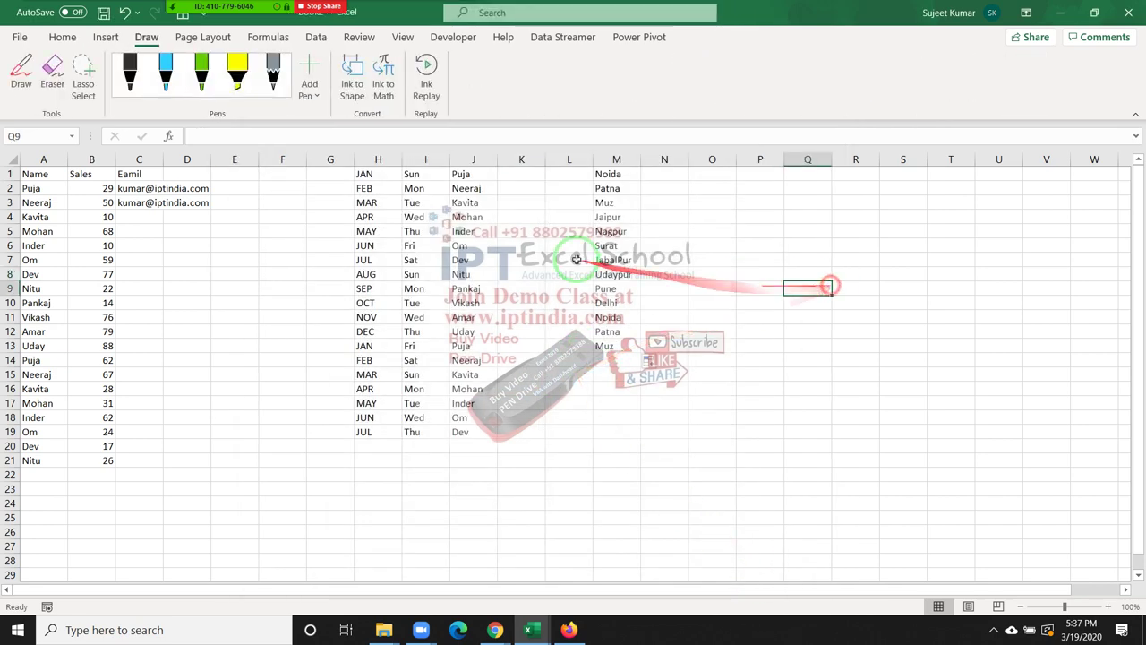
{"action": "mouse_move", "coordinate": [363, 174]}
{"action": "left_mouse_down"}
{"action": "mouse_move", "coordinate": [425, 224]}
{"action": "mouse_move", "coordinate": [453, 439]}
{"action": "left_mouse_up"}
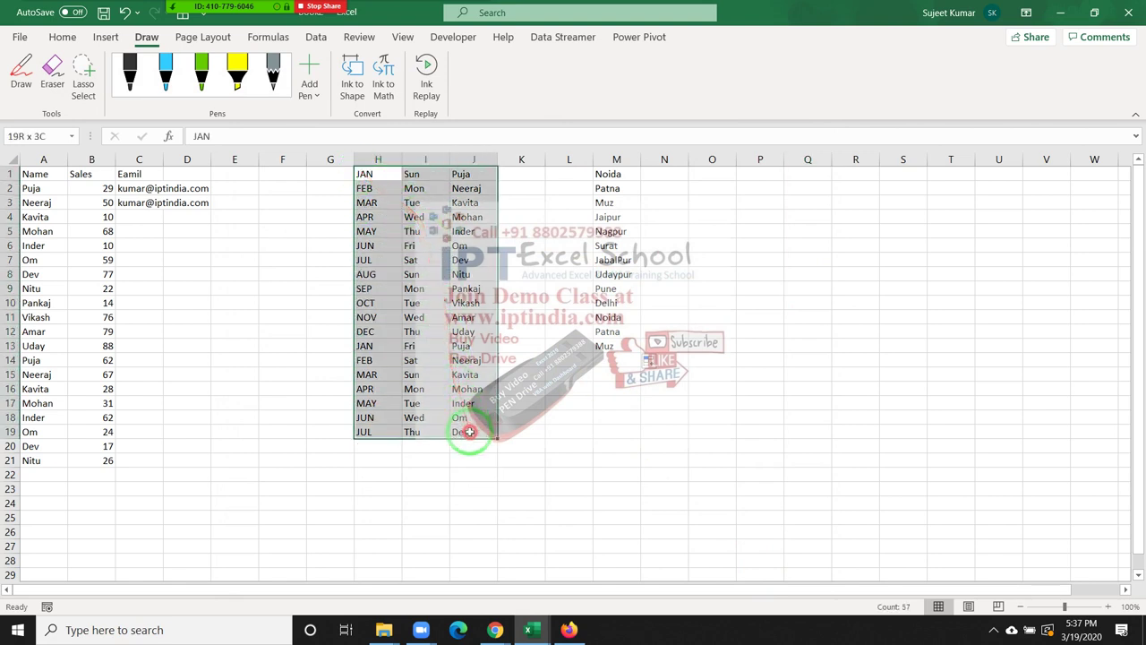
Step: Apply All Borders from the Quick Access Toolbar to H1:J19 and the city list M1:M13
{"action": "key", "text": "alt"}
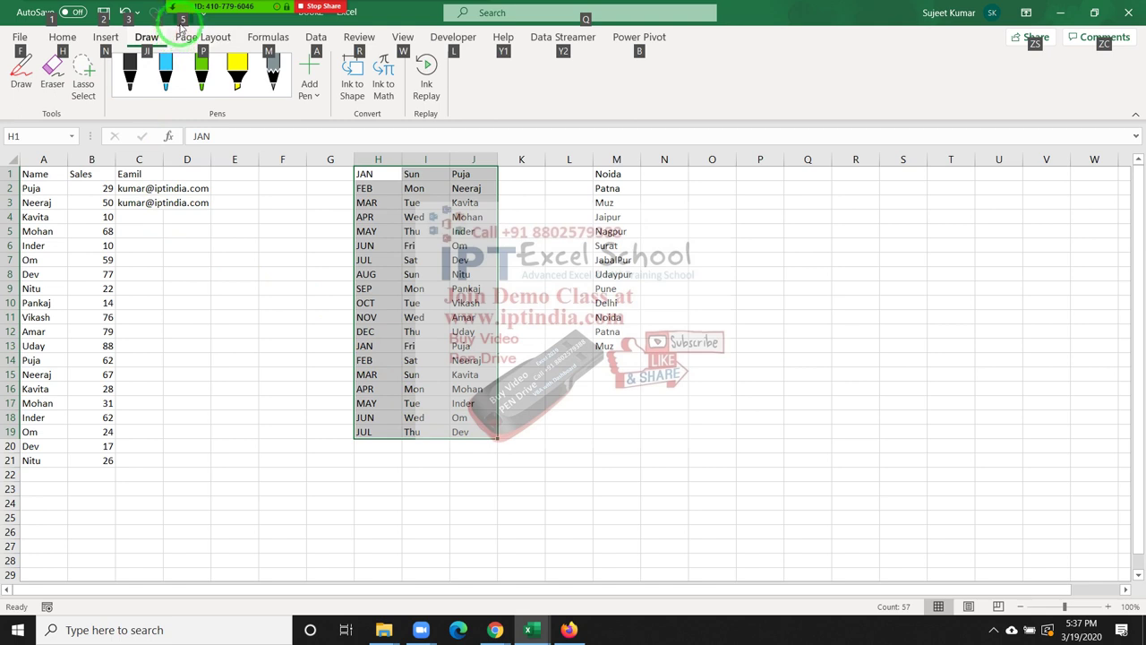
{"action": "left_click", "coordinate": [180, 22]}
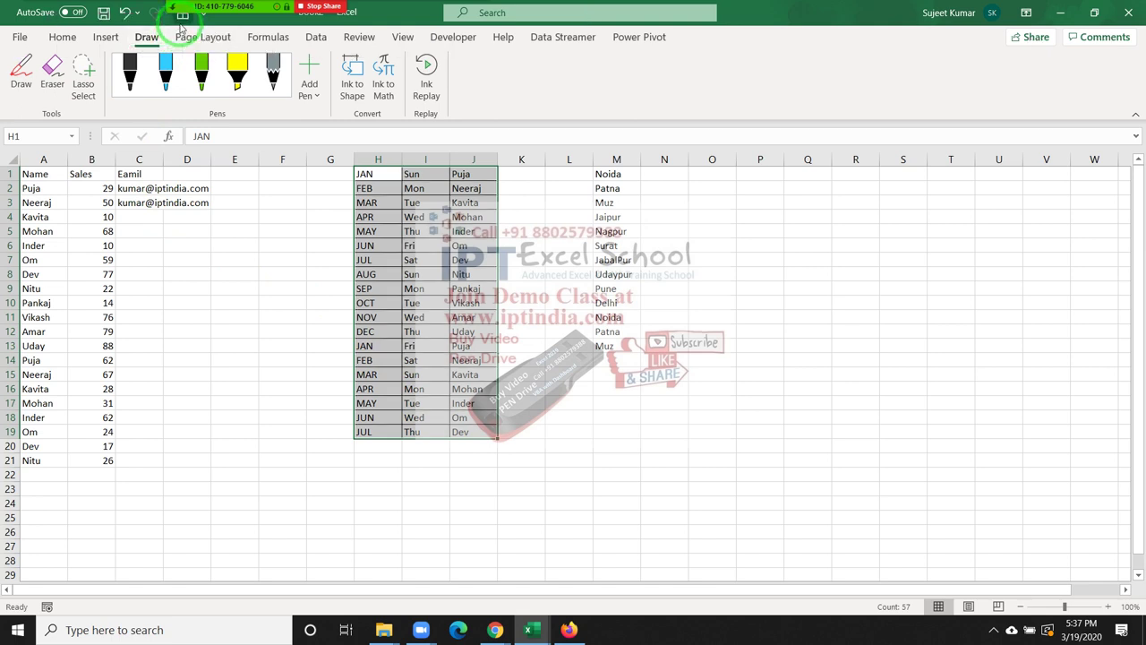
{"action": "left_click", "coordinate": [661, 172]}
{"action": "left_click_drag", "start_coordinate": [618, 174], "coordinate": [625, 349]}
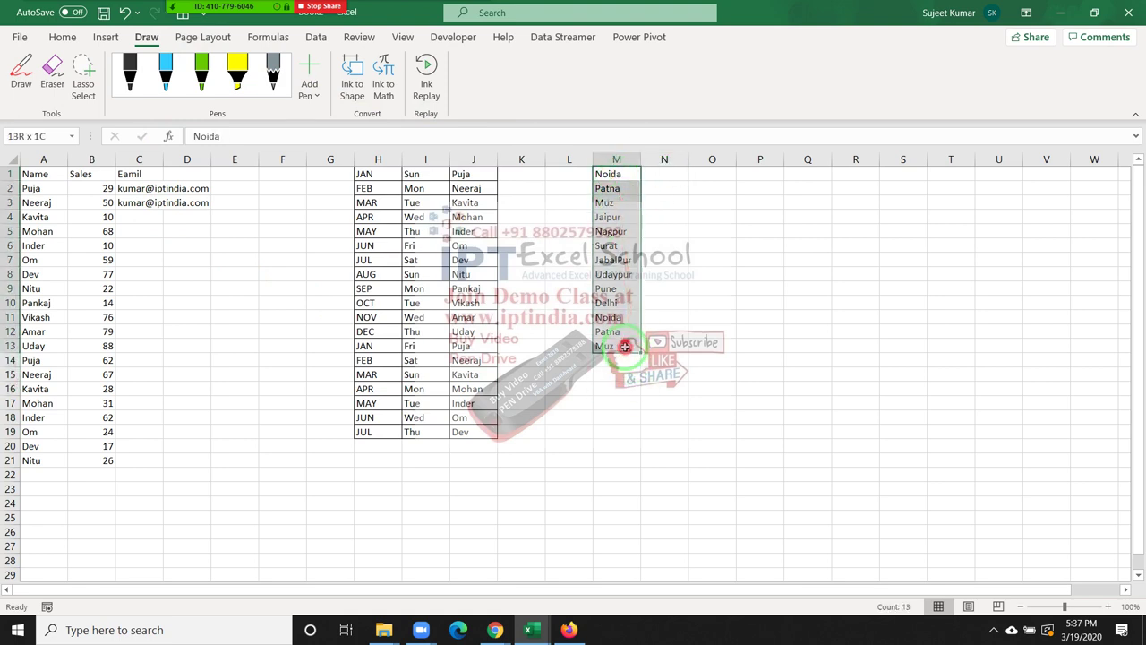
{"action": "left_click", "coordinate": [569, 361]}
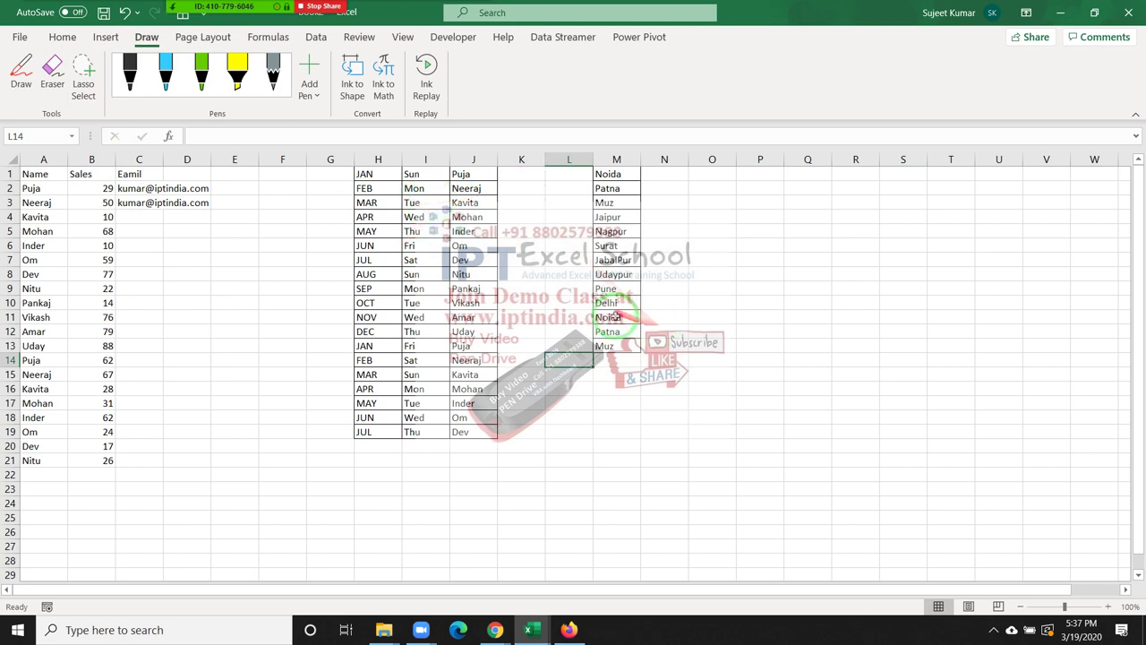
Step: Load the Solver Add-in by ticking it in Excel Options' Excel Add-ins list and confirming
{"action": "left_click", "coordinate": [19, 43]}
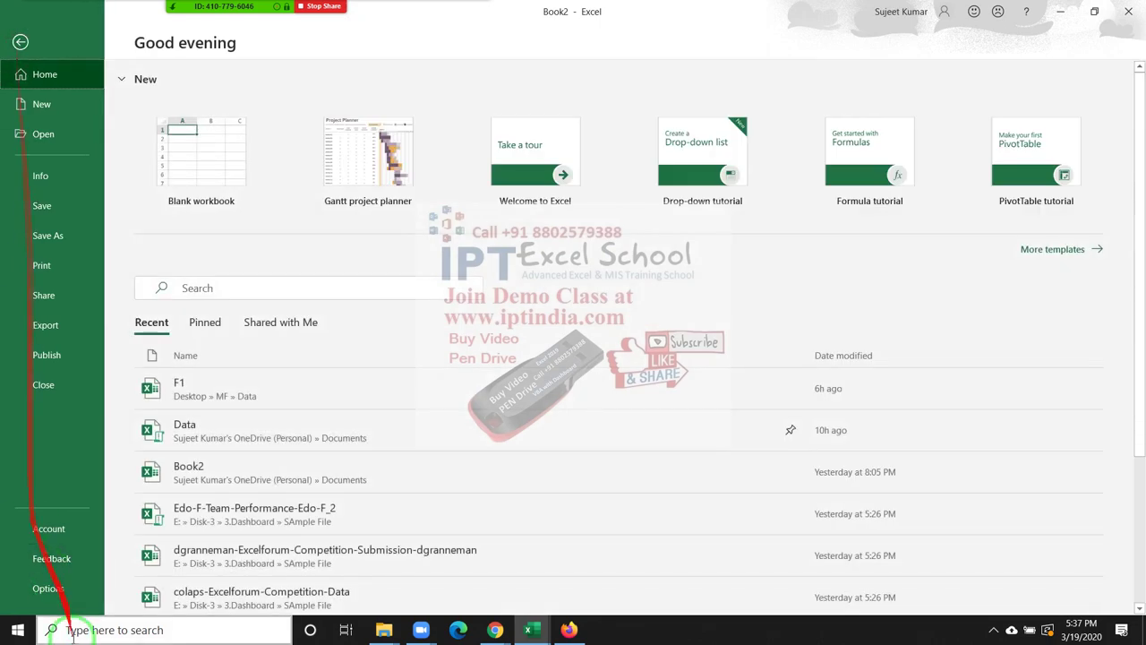
{"action": "left_click", "coordinate": [46, 589]}
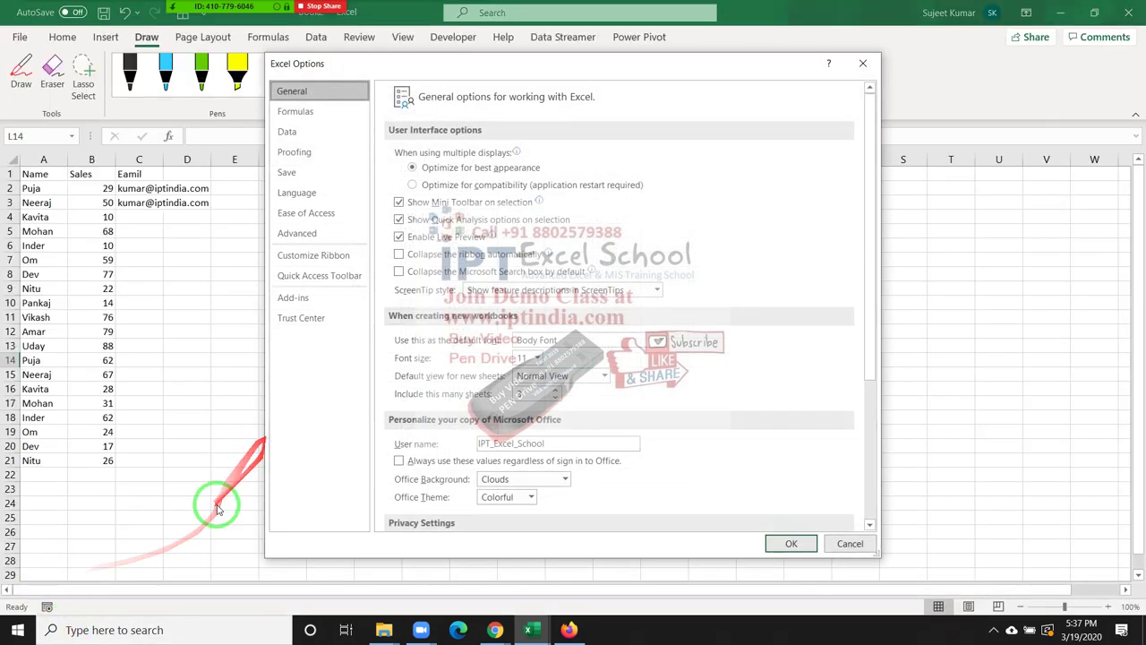
{"action": "left_click", "coordinate": [310, 304]}
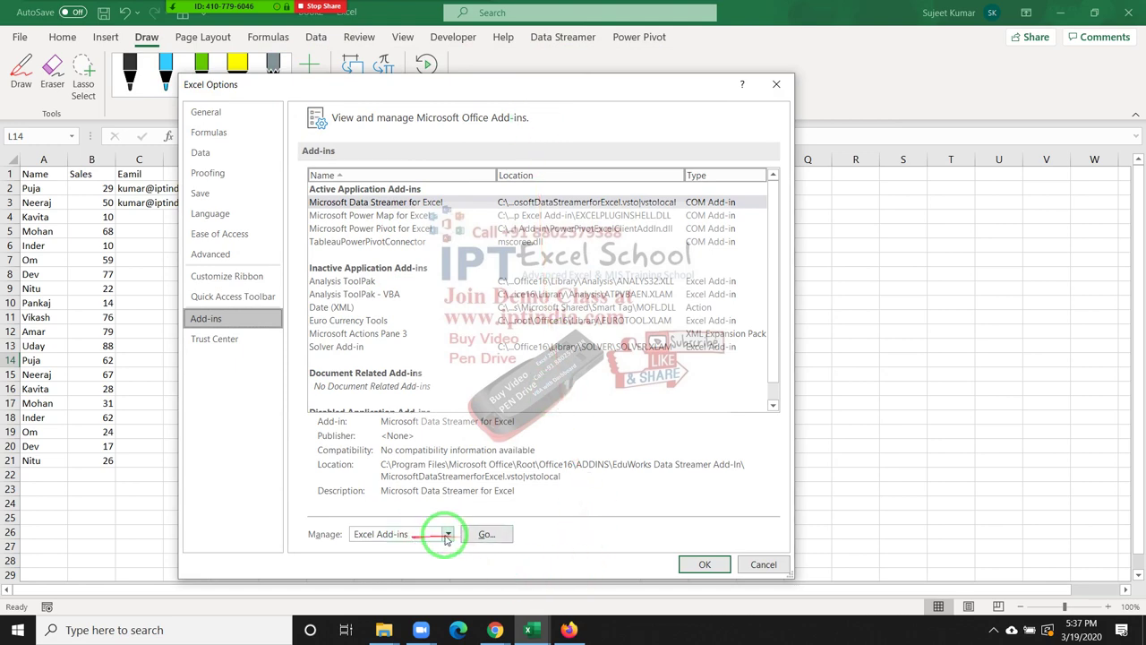
{"action": "left_click", "coordinate": [486, 538]}
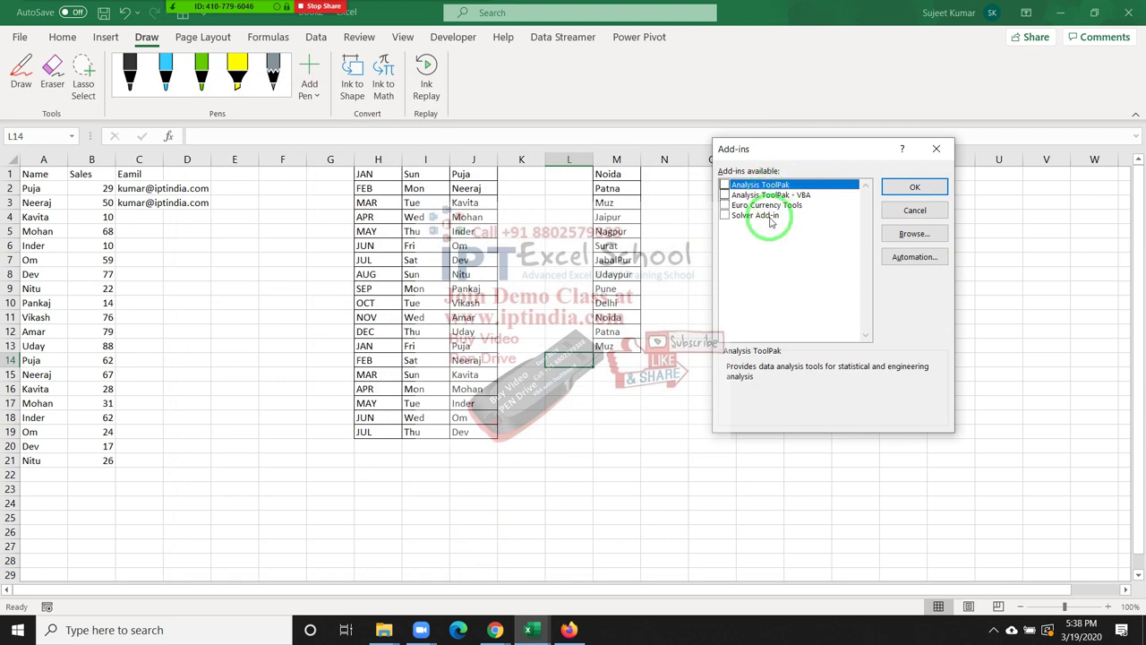
{"action": "left_click", "coordinate": [768, 216]}
{"action": "left_click", "coordinate": [725, 215]}
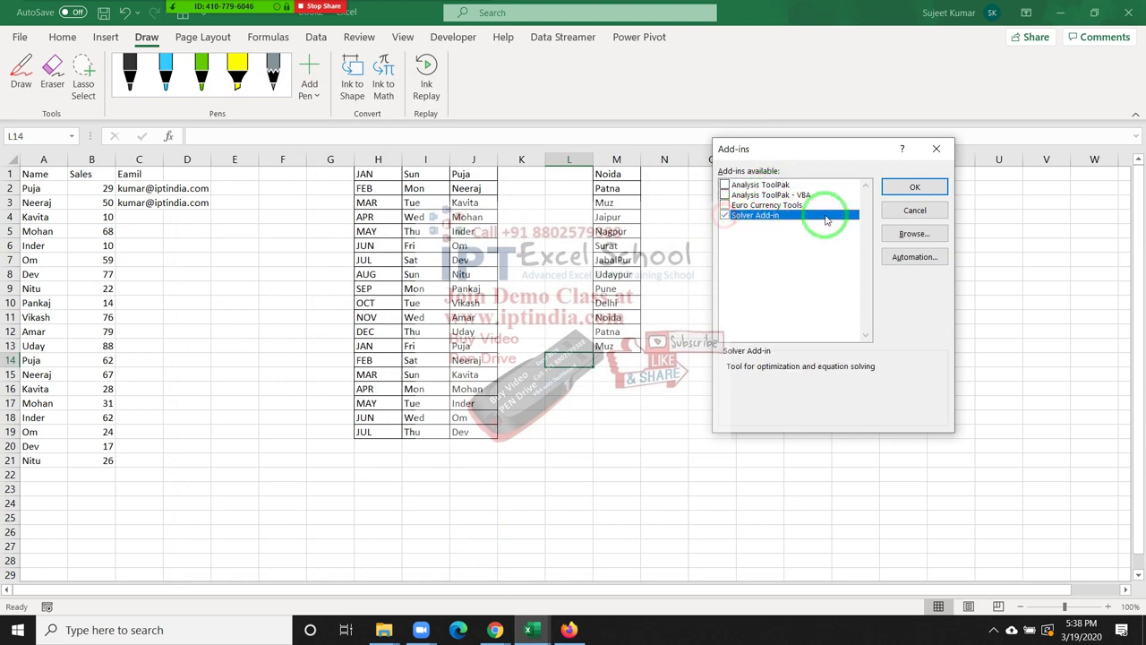
{"action": "left_click", "coordinate": [913, 186]}
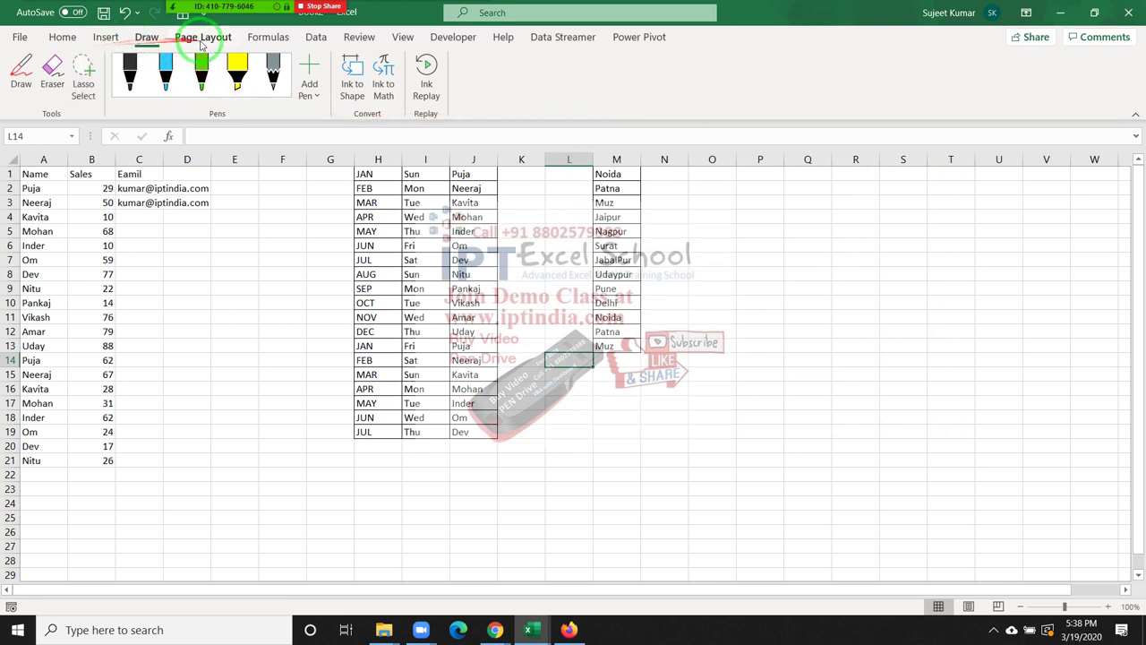
{"action": "left_click", "coordinate": [325, 48]}
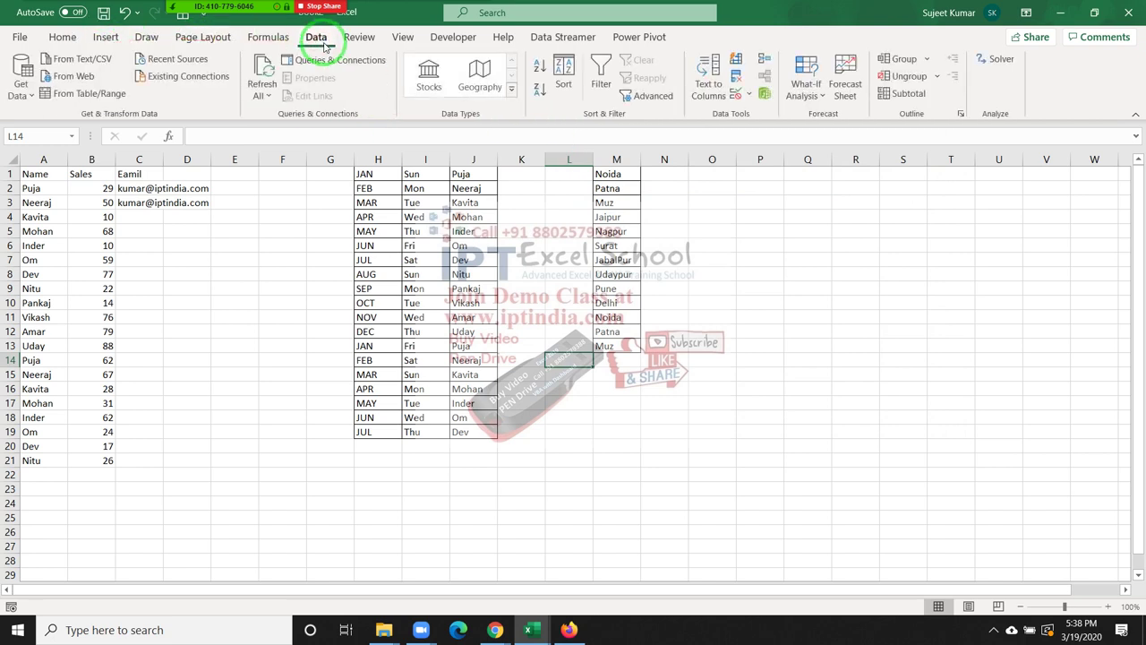
{"action": "left_click", "coordinate": [994, 58]}
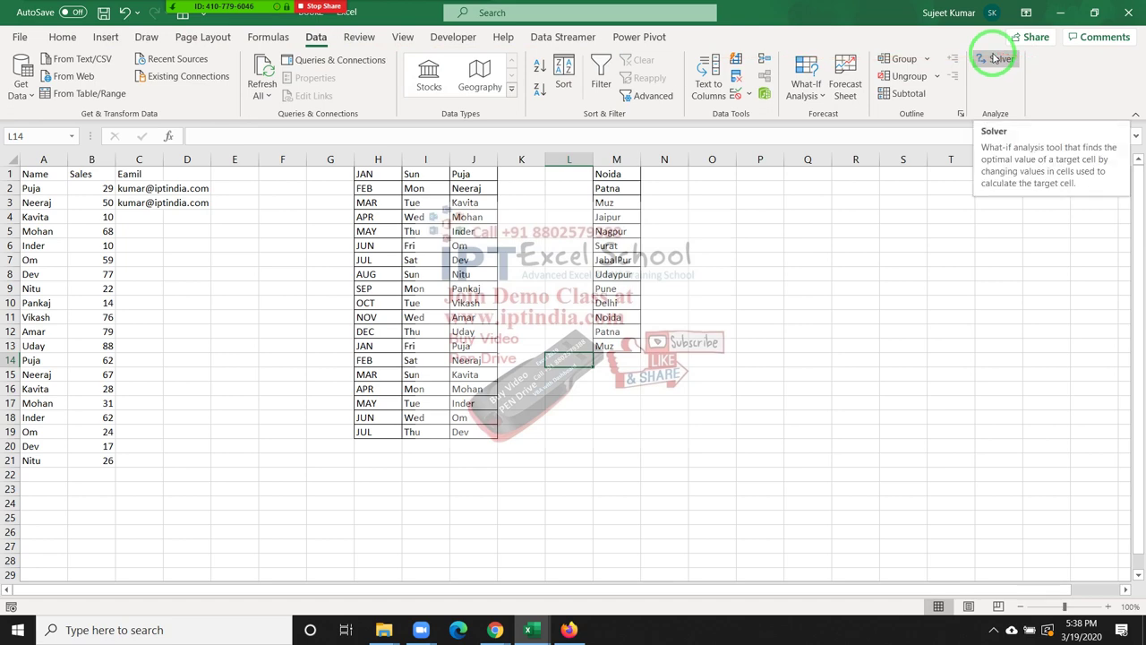
{"action": "left_click", "coordinate": [22, 38]}
{"action": "left_click", "coordinate": [39, 588]}
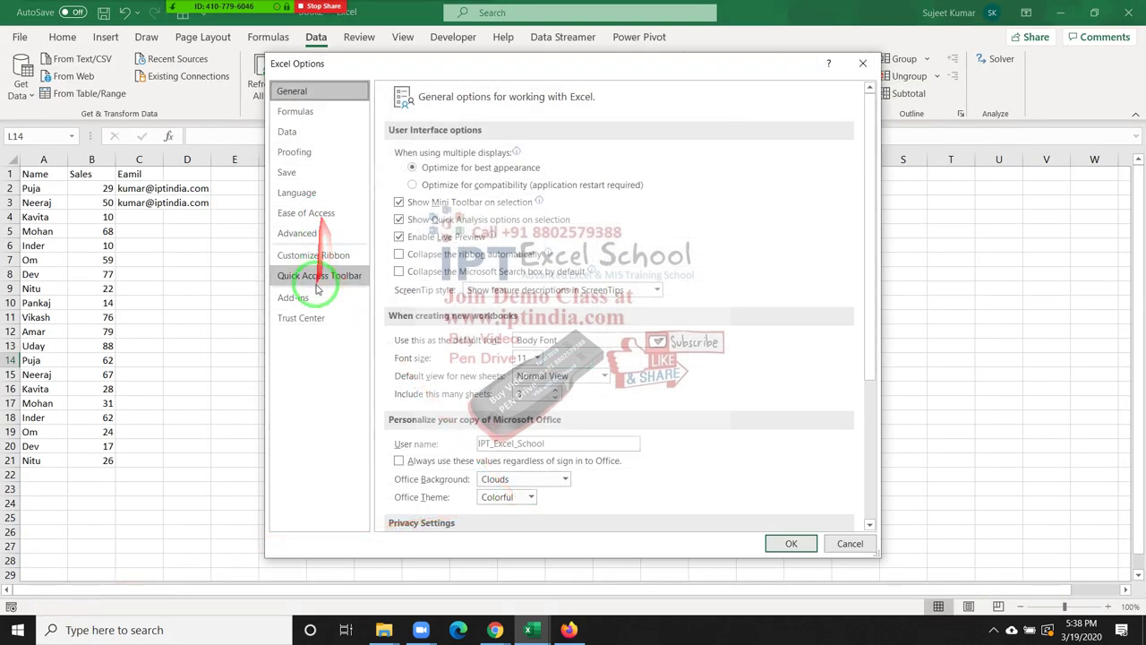
{"action": "left_click", "coordinate": [300, 299]}
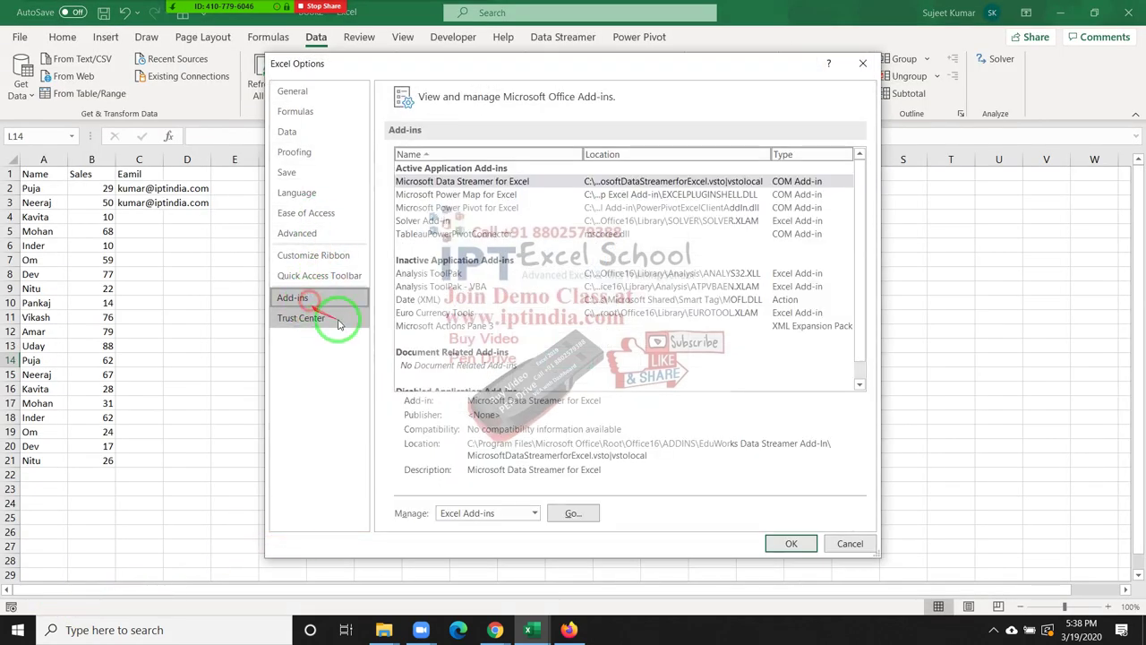
{"action": "left_click", "coordinate": [477, 513]}
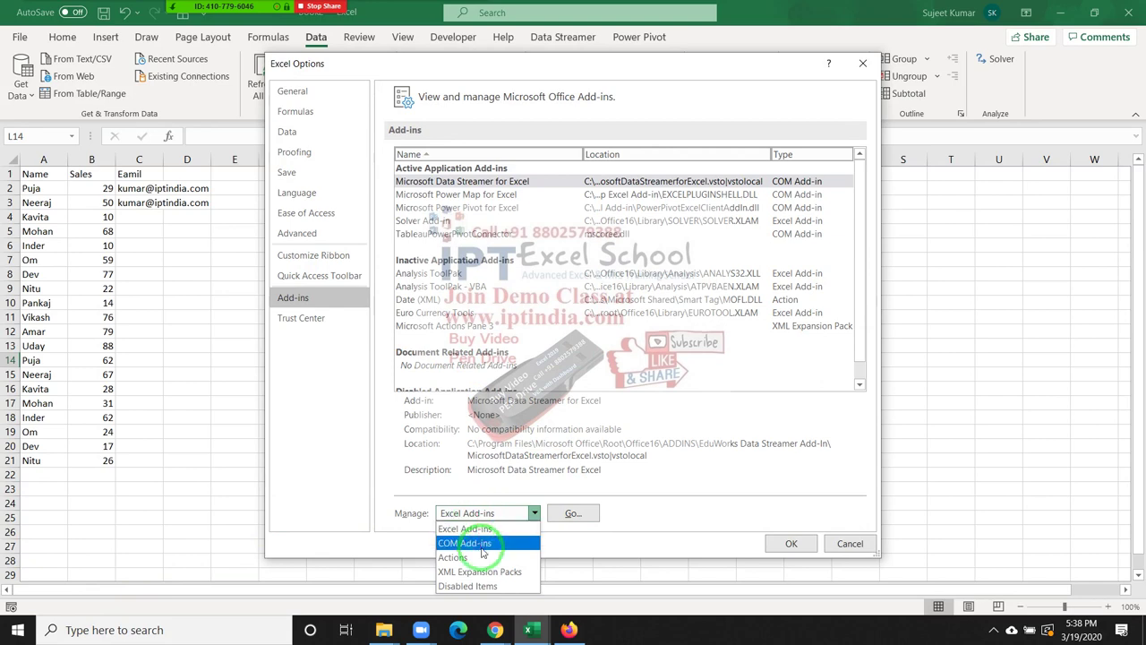
{"action": "left_click", "coordinate": [482, 546]}
{"action": "left_click", "coordinate": [574, 515]}
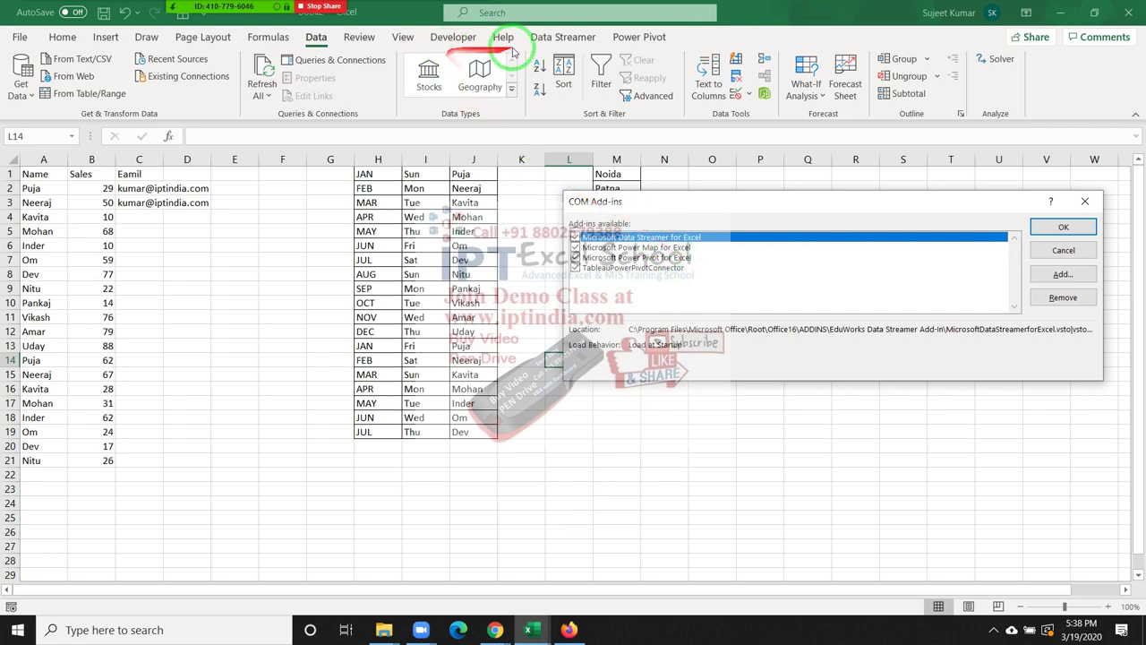
{"action": "left_click", "coordinate": [1060, 252]}
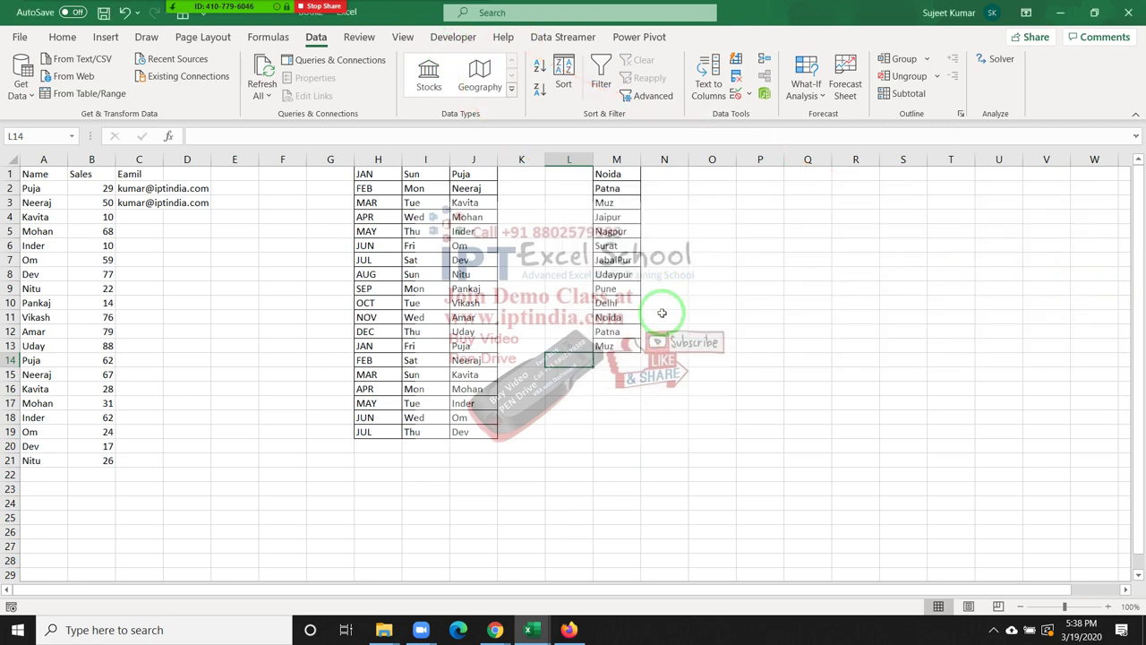
{"action": "left_click", "coordinate": [544, 285]}
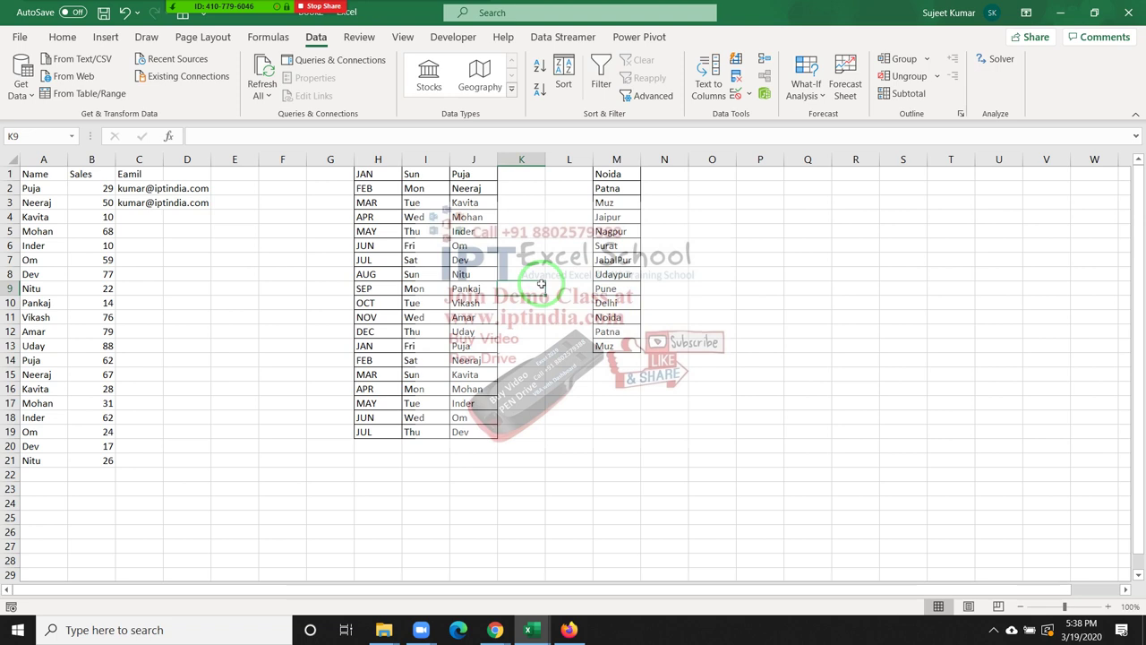
{"action": "left_click", "coordinate": [551, 286]}
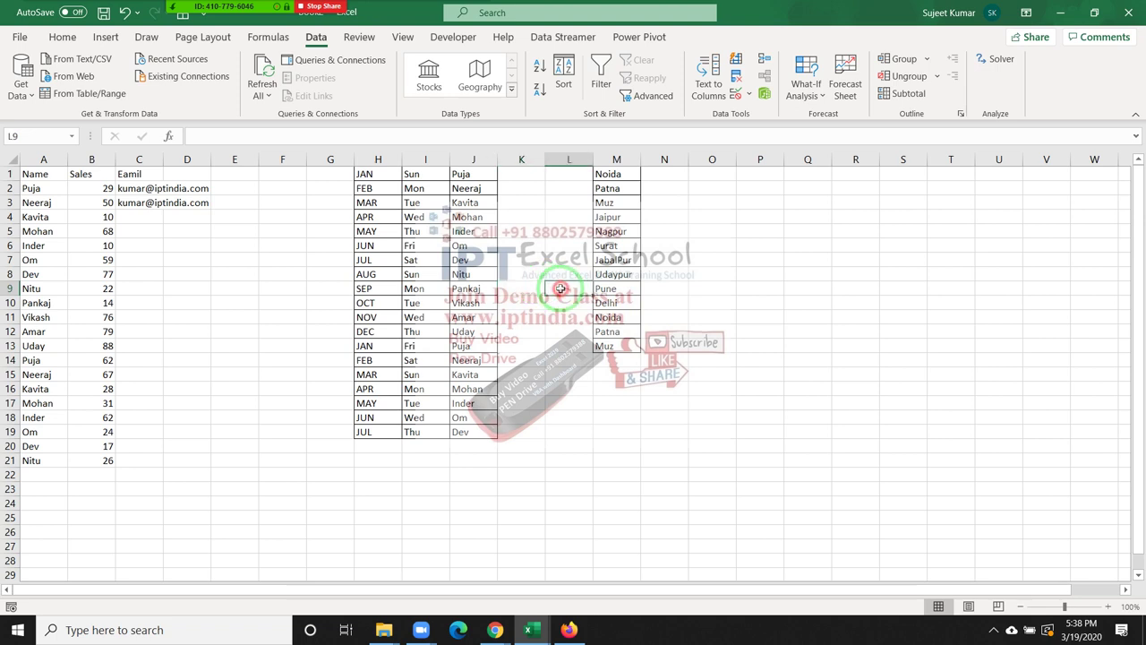
{"action": "left_click", "coordinate": [523, 265]}
{"action": "left_click_drag", "start_coordinate": [523, 265], "coordinate": [557, 377]}
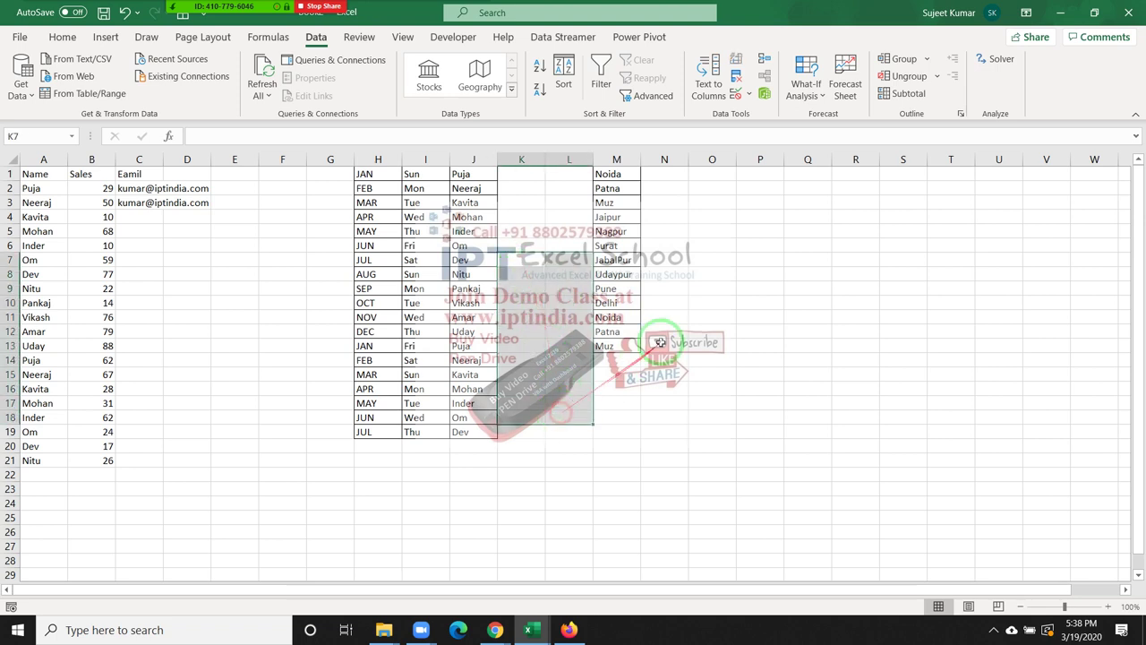
{"action": "mouse_move", "coordinate": [755, 228]}
{"action": "left_mouse_down"}
{"action": "mouse_move", "coordinate": [797, 354]}
{"action": "mouse_move", "coordinate": [908, 473]}
{"action": "left_mouse_up"}
{"action": "left_click", "coordinate": [215, 388]}
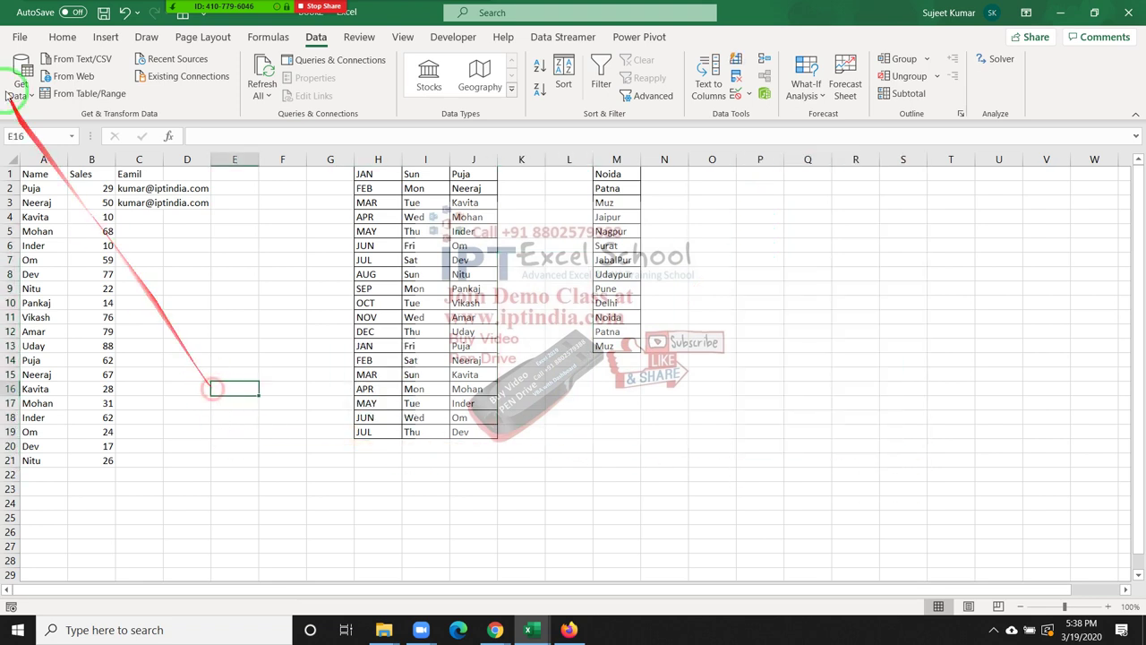
Step: Reopen the Excel Add-ins list from Options to confirm Solver Add-in is still ticked
{"action": "left_click", "coordinate": [55, 39]}
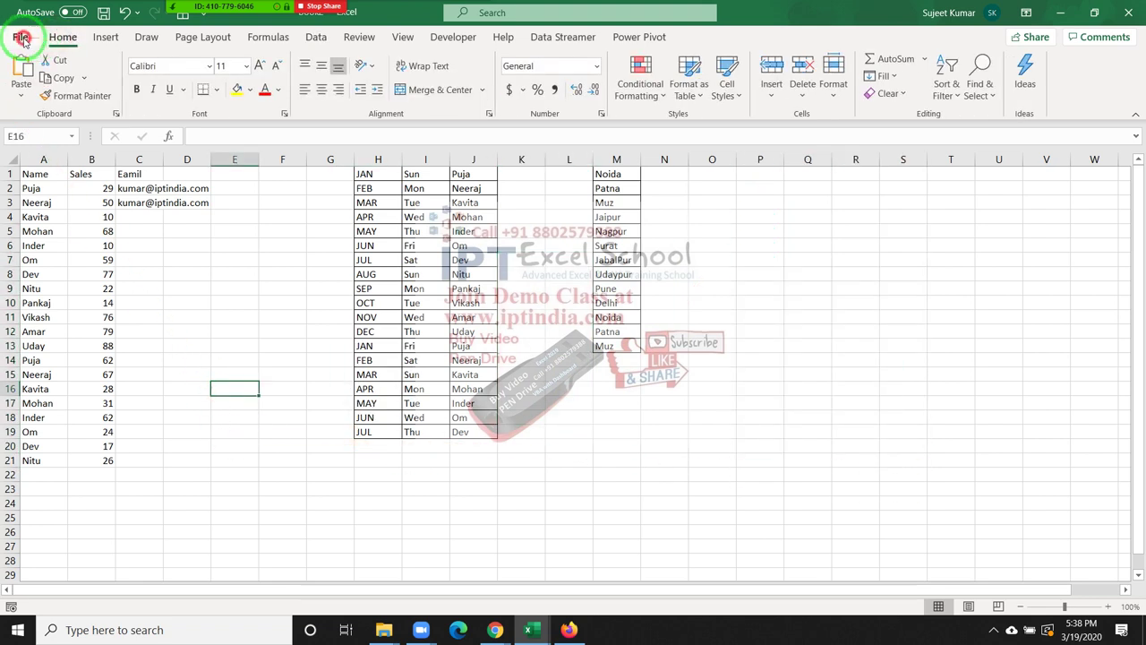
{"action": "left_click", "coordinate": [20, 37]}
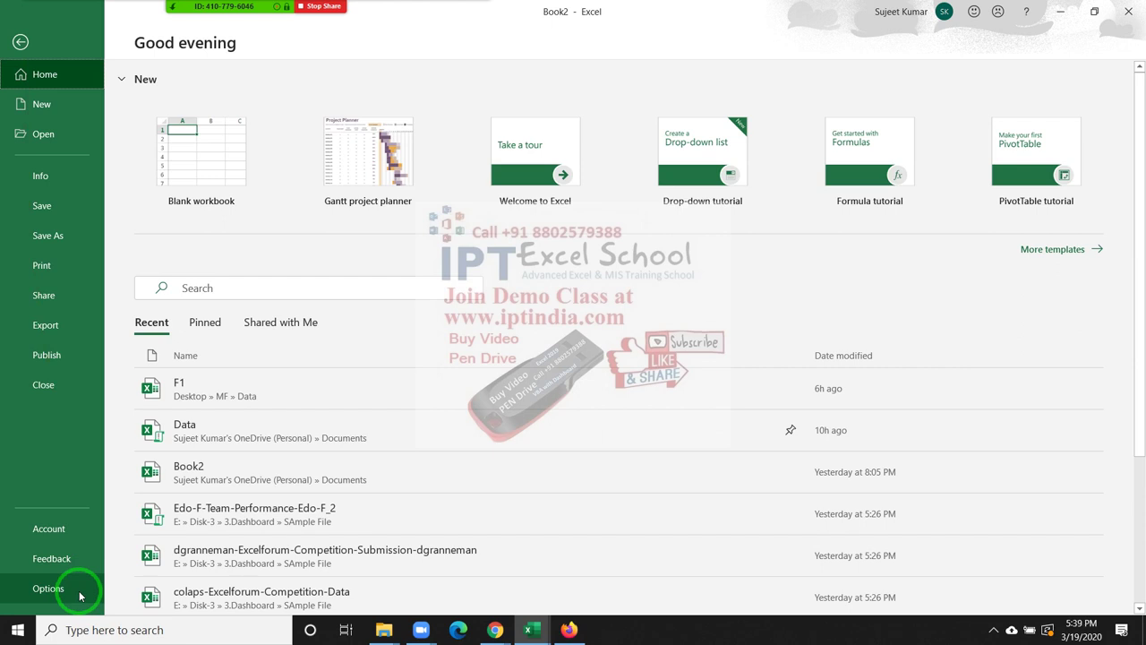
{"action": "left_click", "coordinate": [80, 591]}
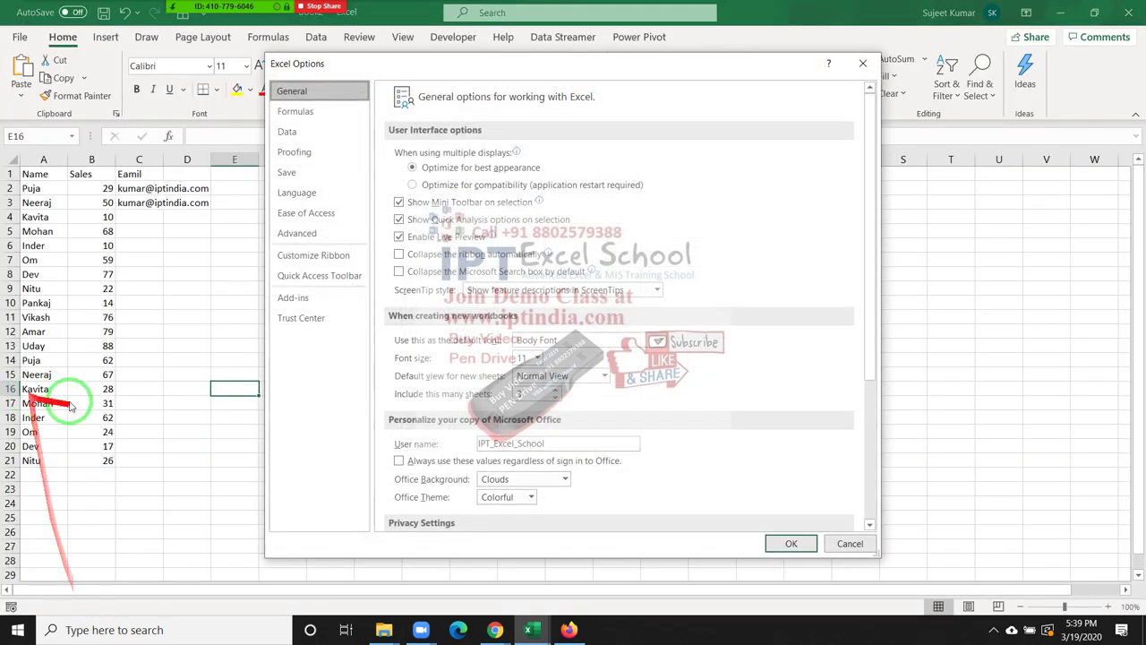
{"action": "left_click", "coordinate": [282, 301]}
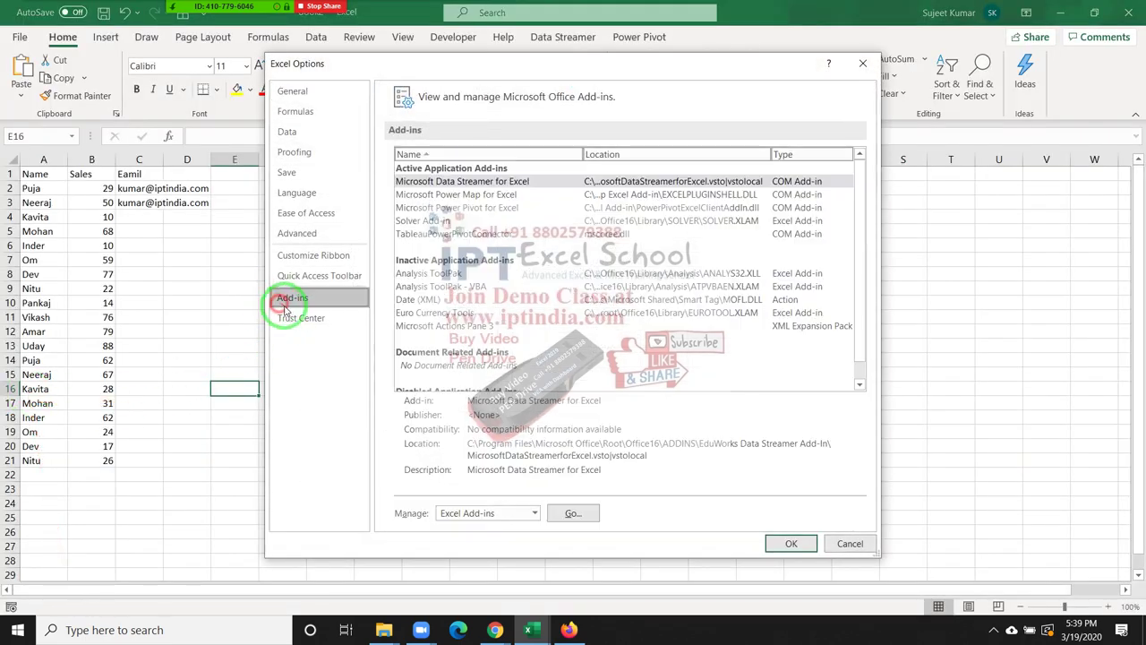
{"action": "left_click", "coordinate": [488, 514]}
{"action": "left_click", "coordinate": [574, 514]}
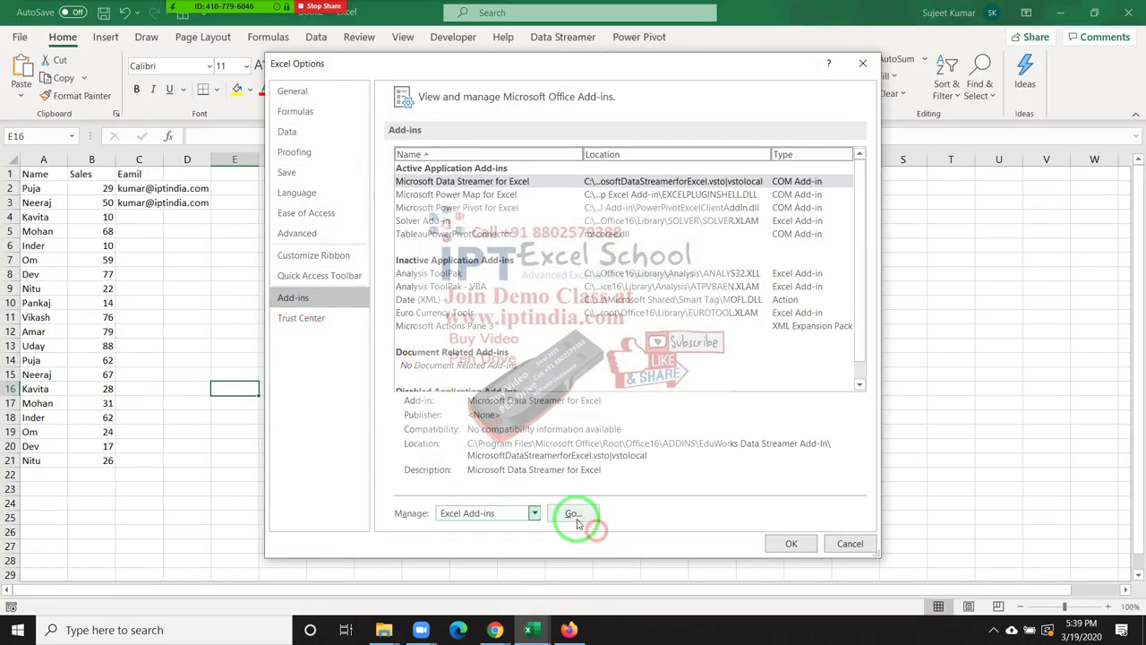
{"action": "left_click", "coordinate": [574, 515]}
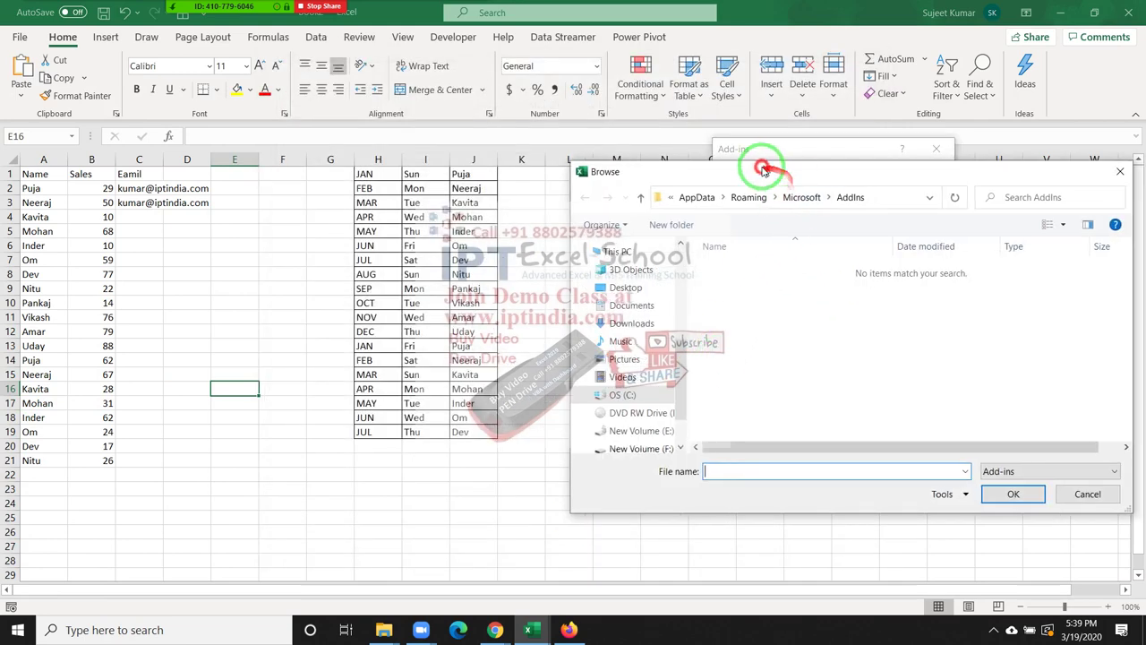
Step: Move aside and close the Browse window, then close the Add-ins dialog
{"action": "left_click_drag", "start_coordinate": [761, 181], "coordinate": [255, 182]}
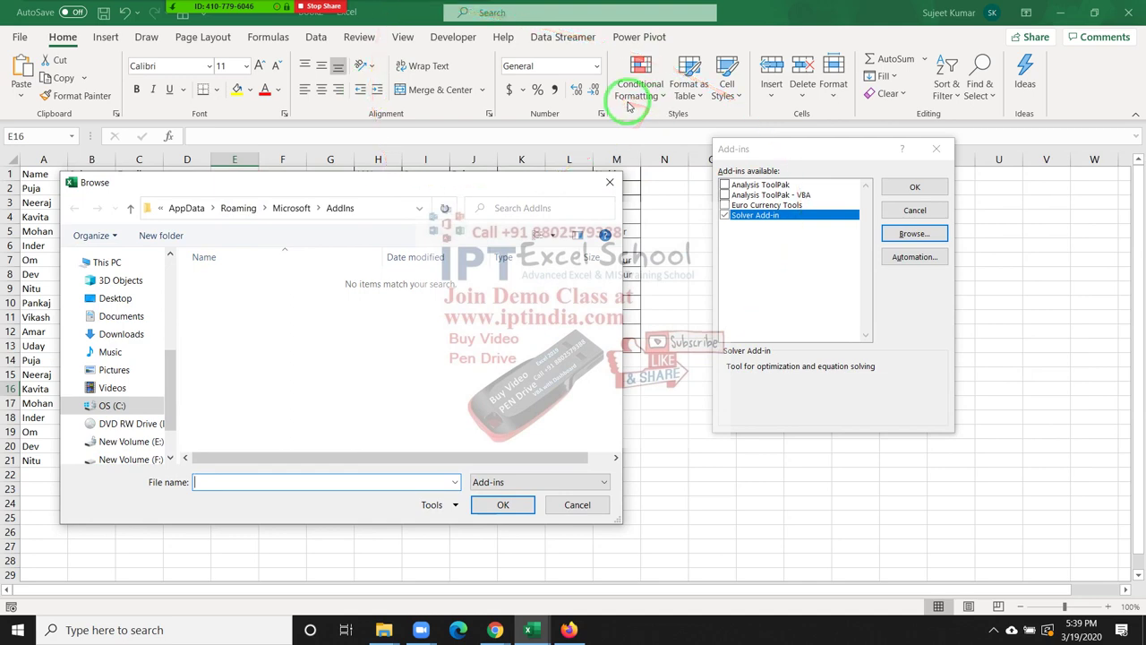
{"action": "left_click", "coordinate": [608, 183]}
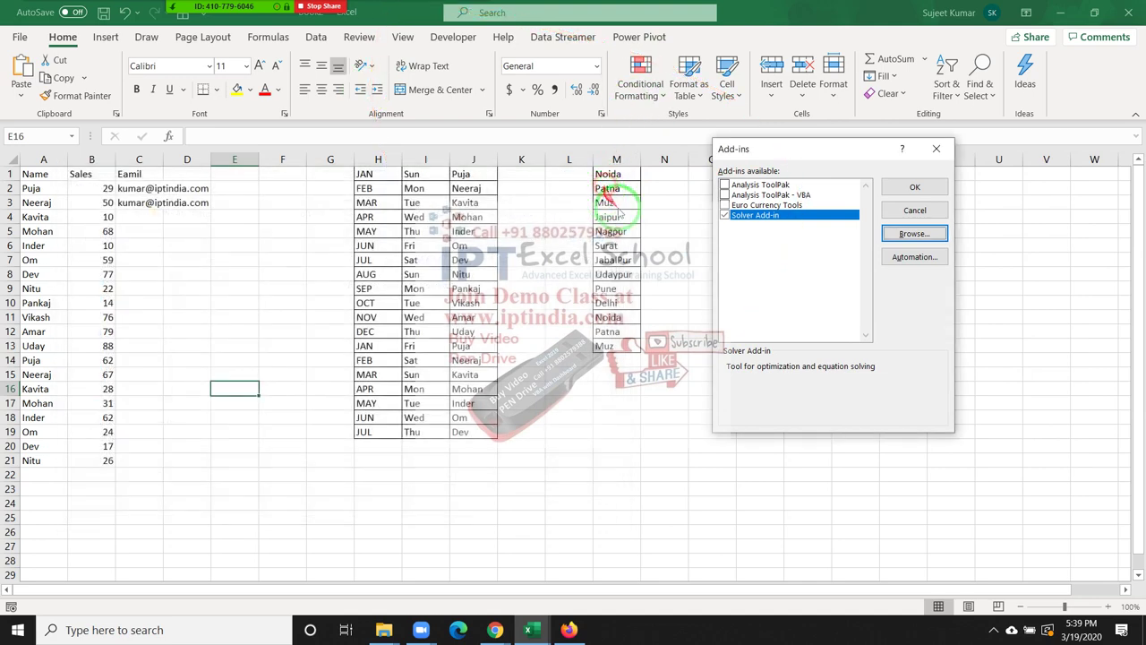
{"action": "left_click", "coordinate": [935, 148]}
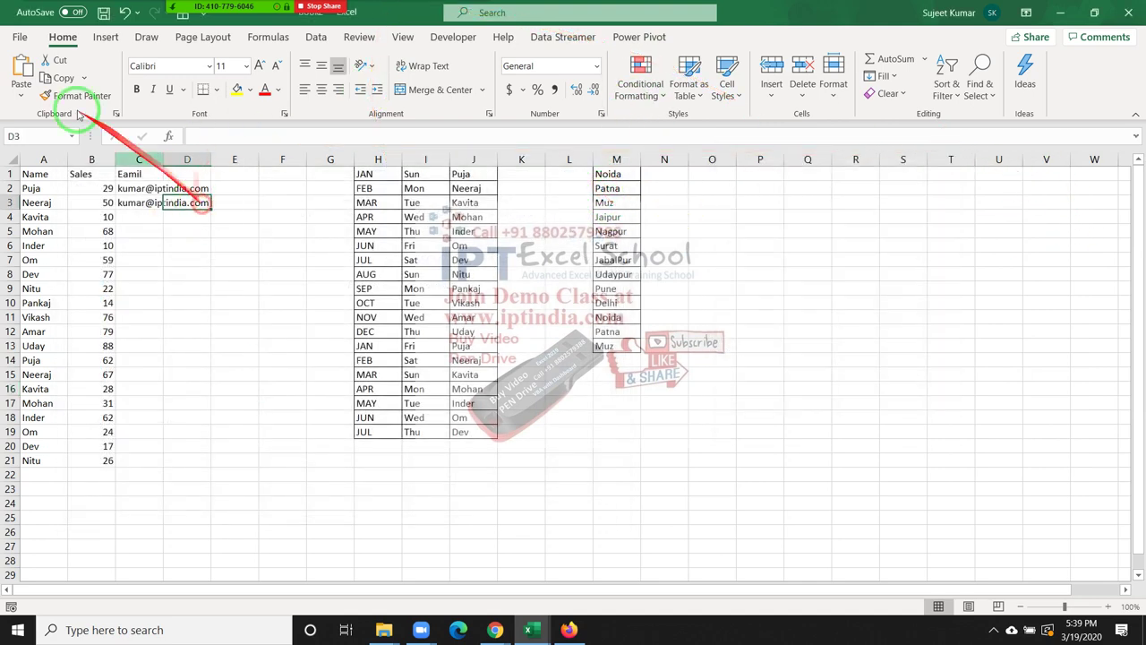
Step: Open Excel Options and view the Data, Proofing, Save and Language categories
{"action": "left_click", "coordinate": [20, 37]}
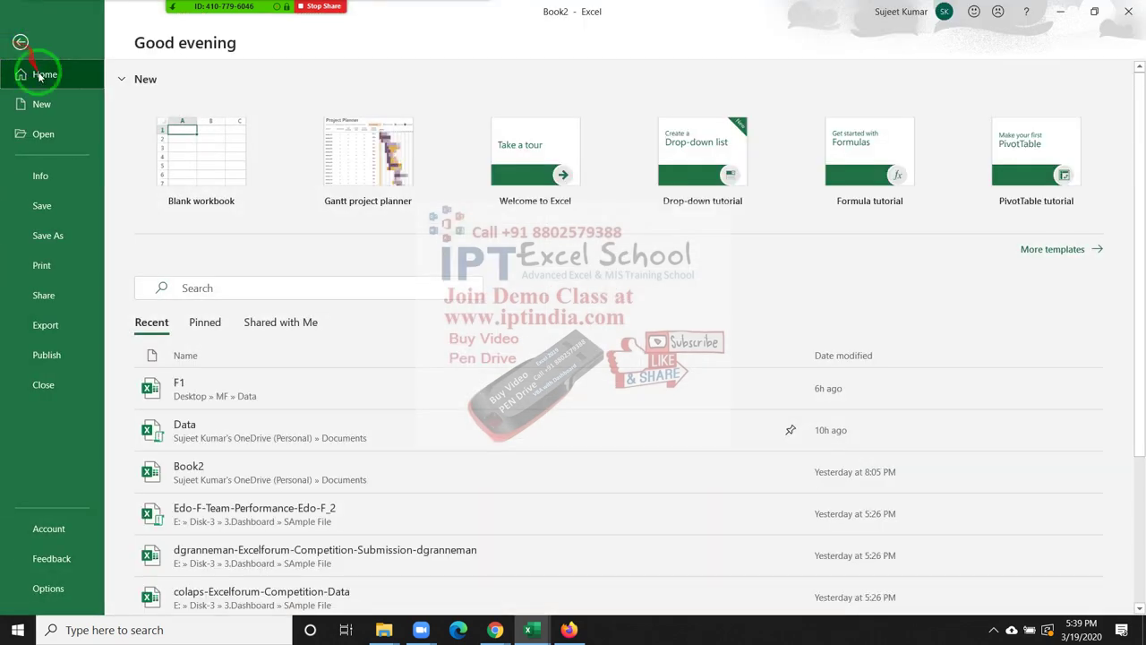
{"action": "left_click", "coordinate": [40, 588]}
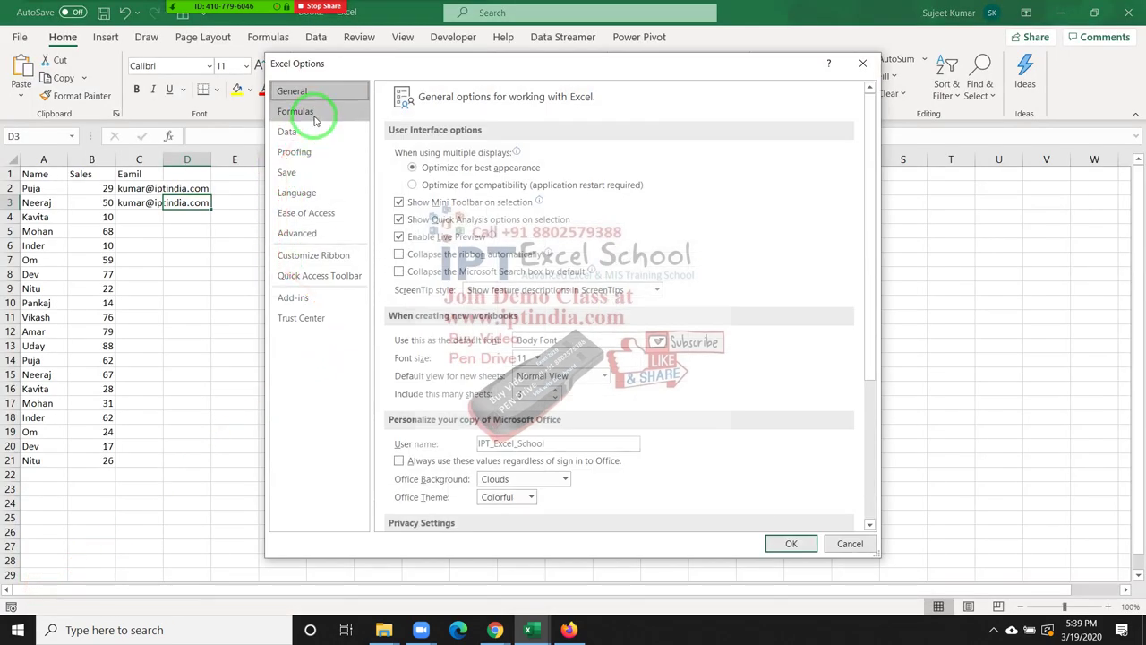
{"action": "left_click", "coordinate": [295, 133]}
{"action": "left_click", "coordinate": [302, 154]}
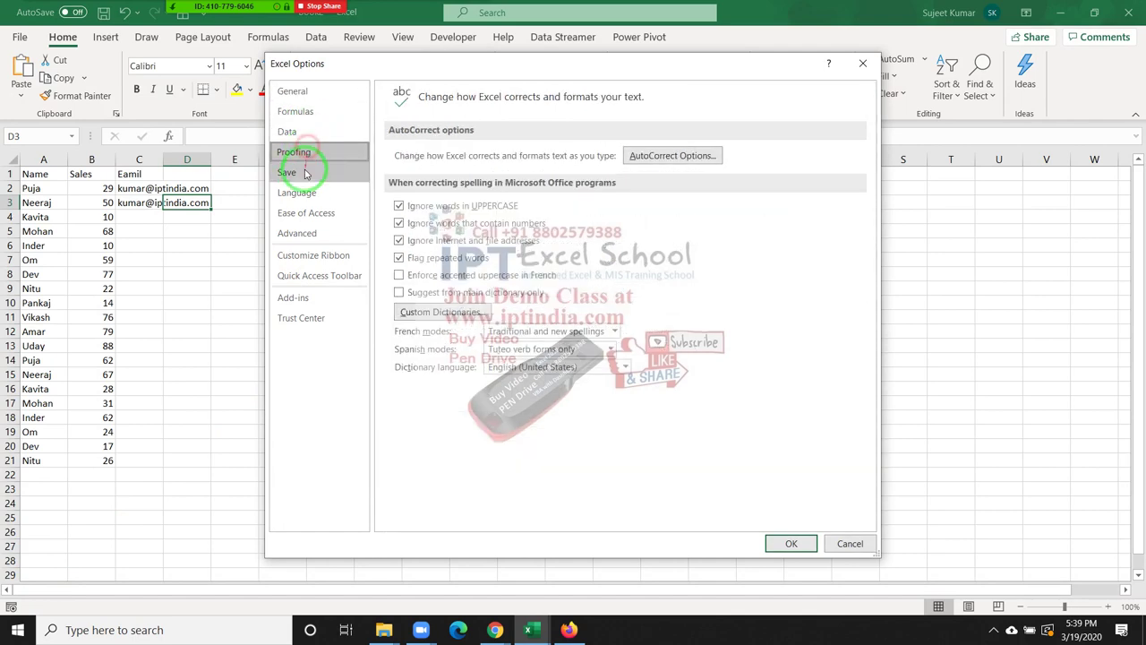
{"action": "left_click", "coordinate": [300, 172]}
{"action": "left_click", "coordinate": [300, 193]}
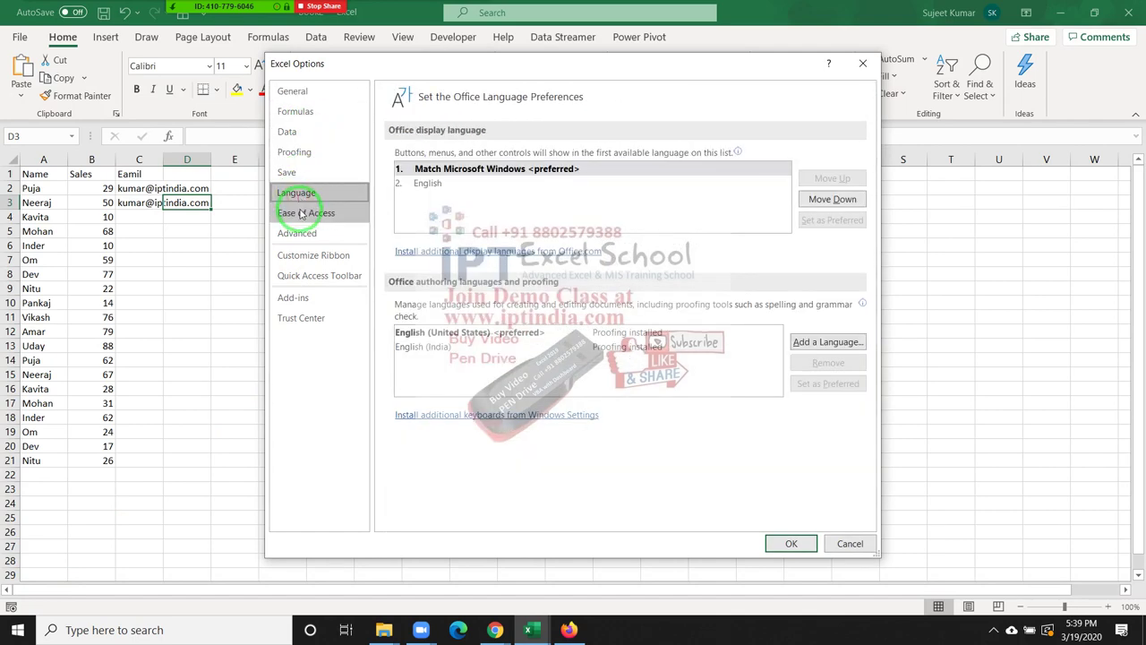
Step: Go through Advanced, Customize Ribbon, Quick Access Toolbar, Add-ins and Trust Center, opening Trust Center Settings
{"action": "left_click", "coordinate": [298, 234]}
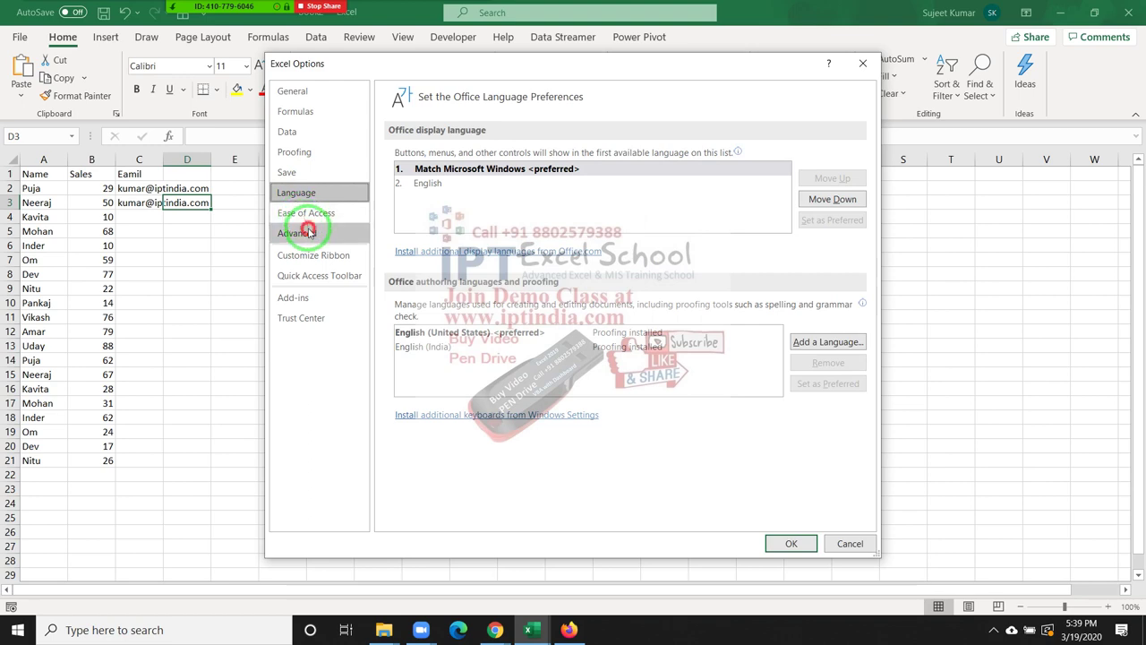
{"action": "left_click", "coordinate": [313, 256]}
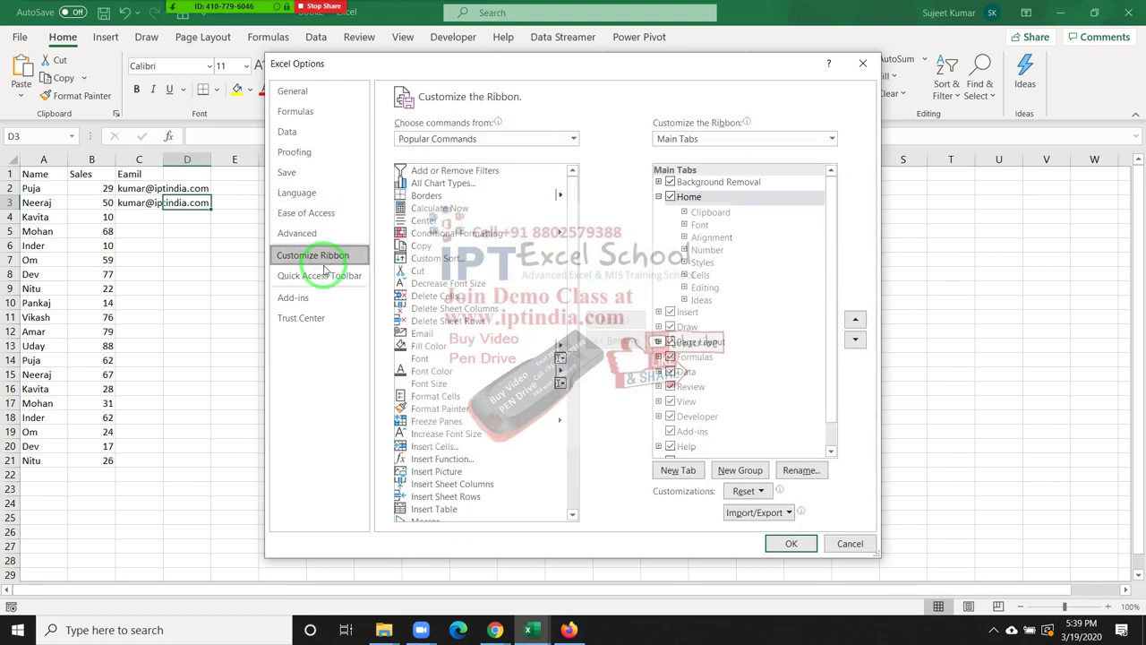
{"action": "left_click", "coordinate": [319, 276]}
{"action": "left_click", "coordinate": [331, 306]}
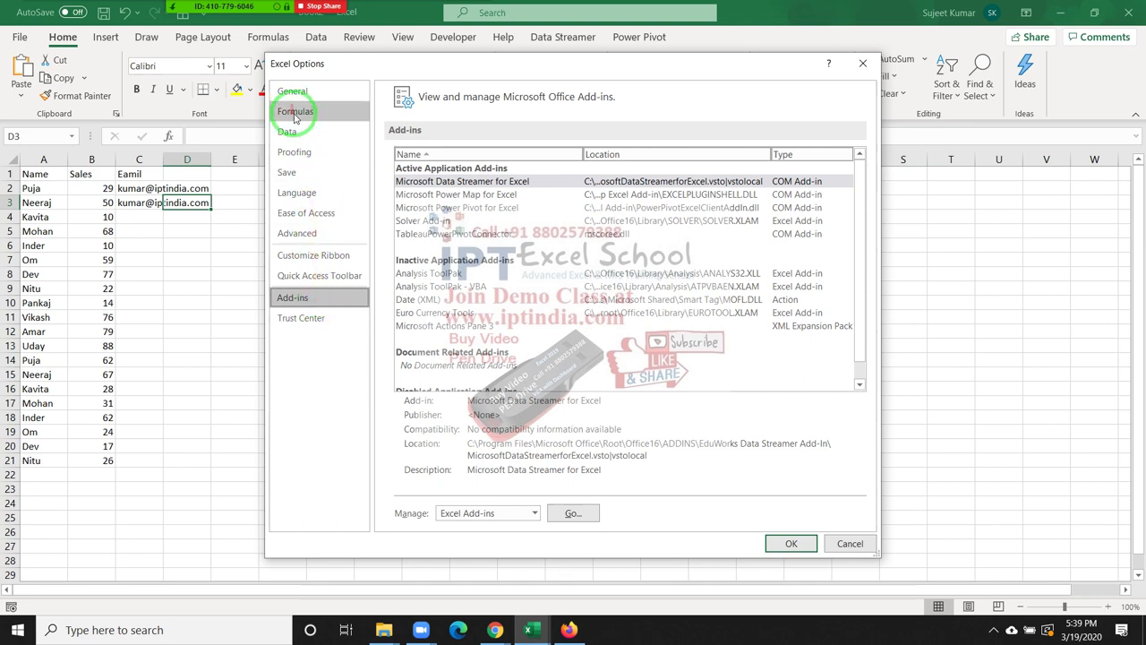
{"action": "left_click", "coordinate": [291, 322]}
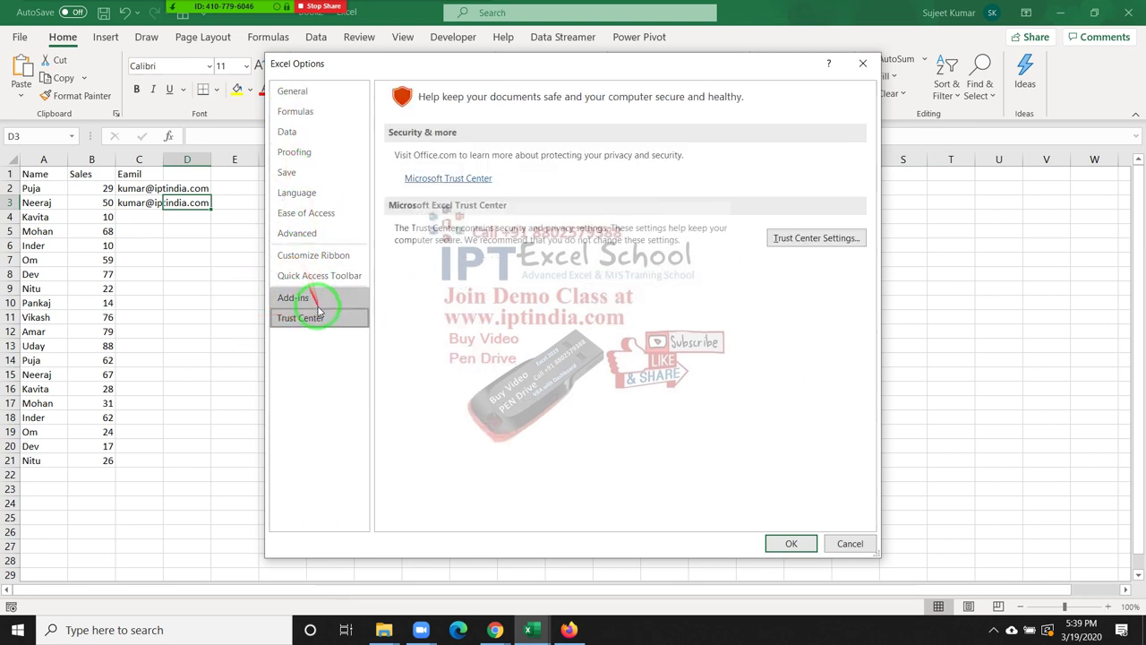
{"action": "left_click", "coordinate": [817, 238]}
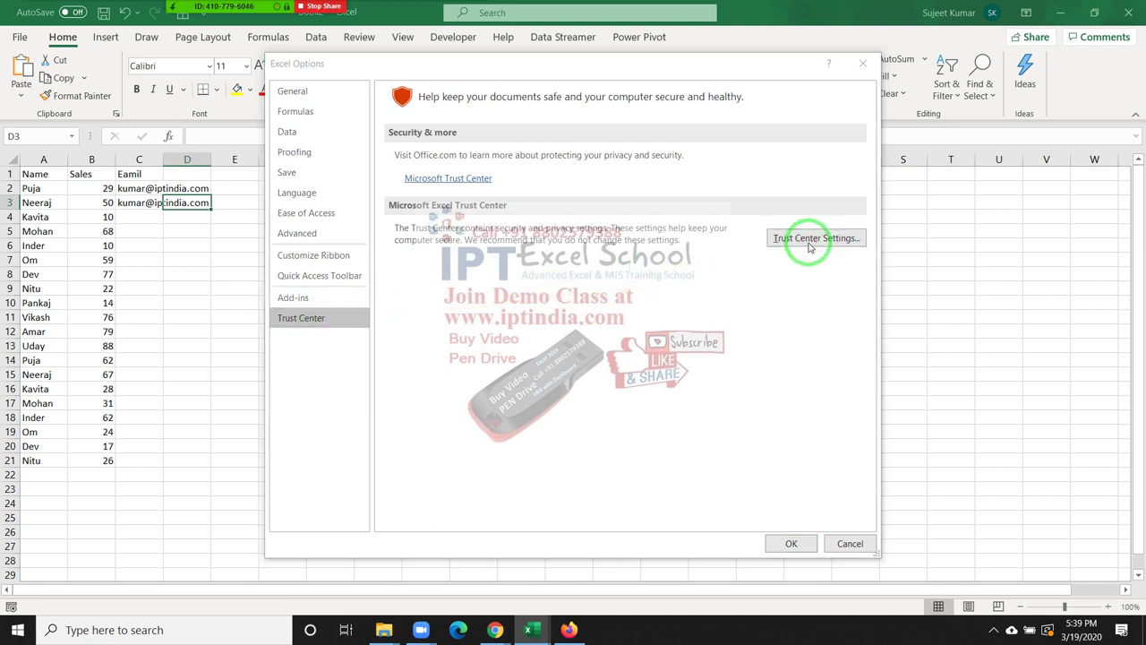
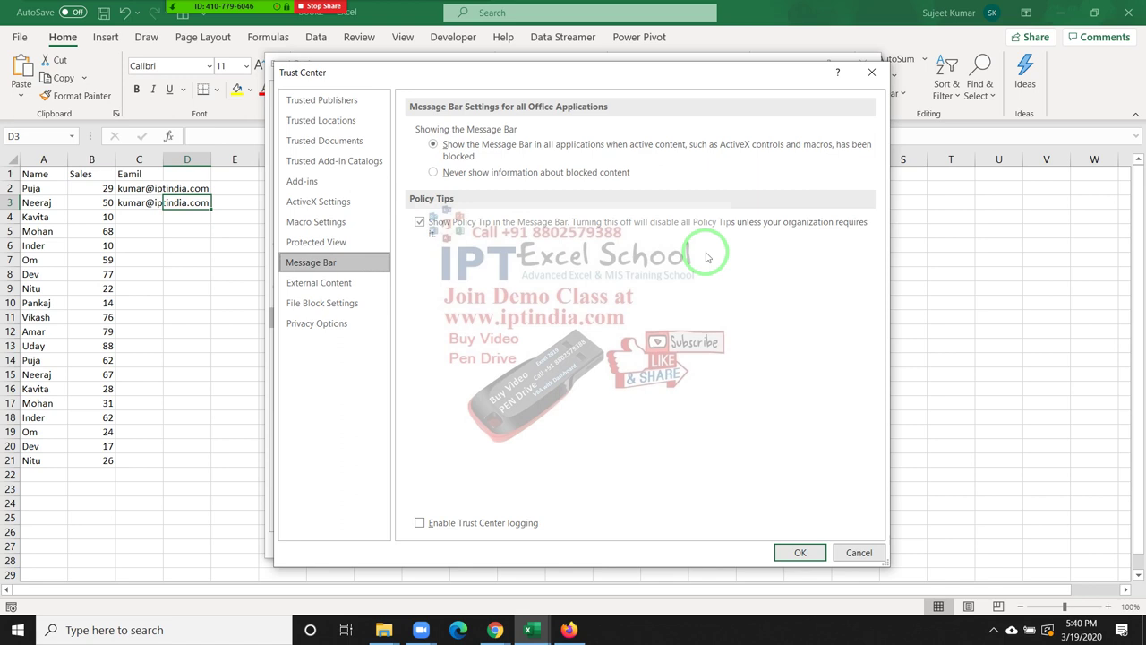
Step: Review the macro settings in Trust Center, then cancel so macro security stays unchanged
{"action": "left_click", "coordinate": [316, 224]}
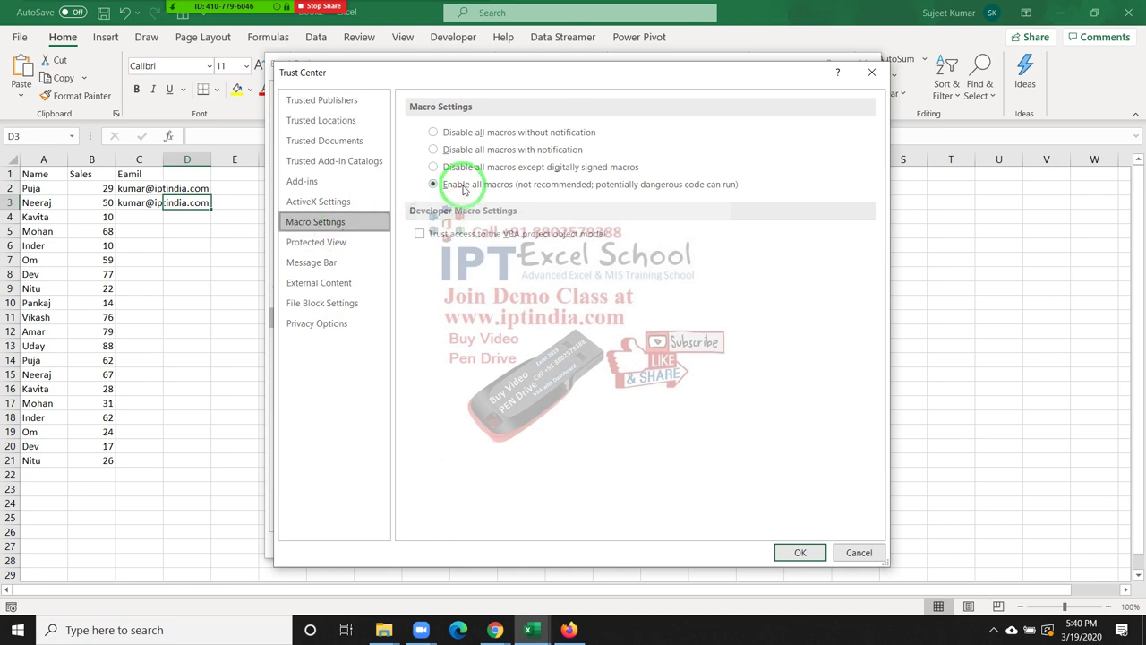
{"action": "left_click", "coordinate": [450, 151]}
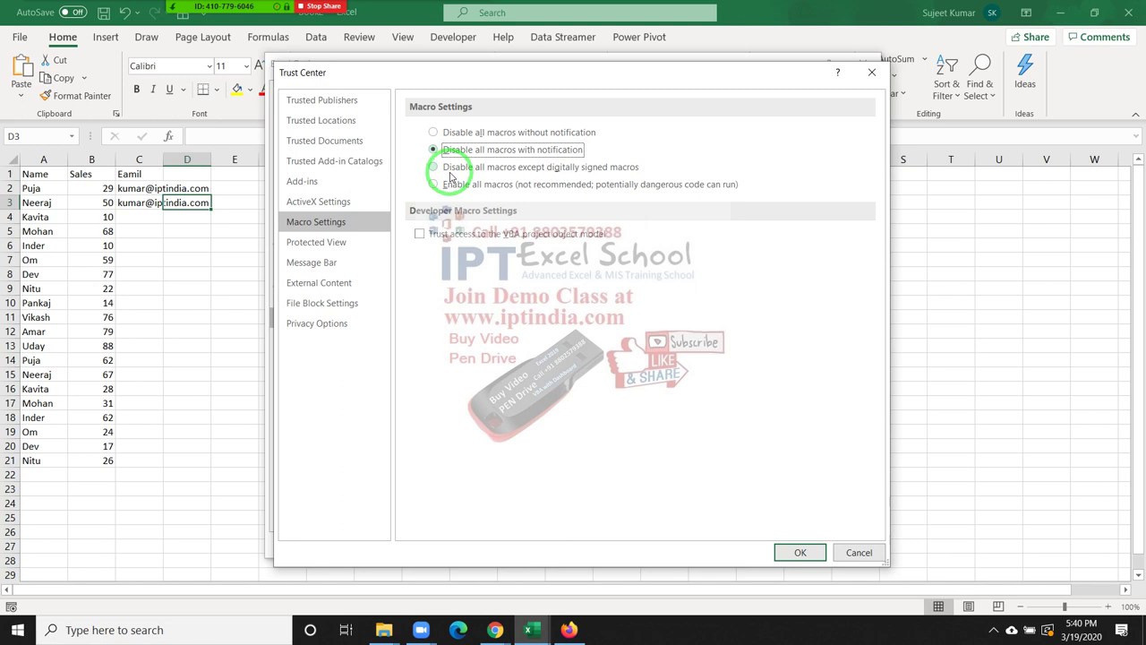
{"action": "left_click", "coordinate": [435, 183]}
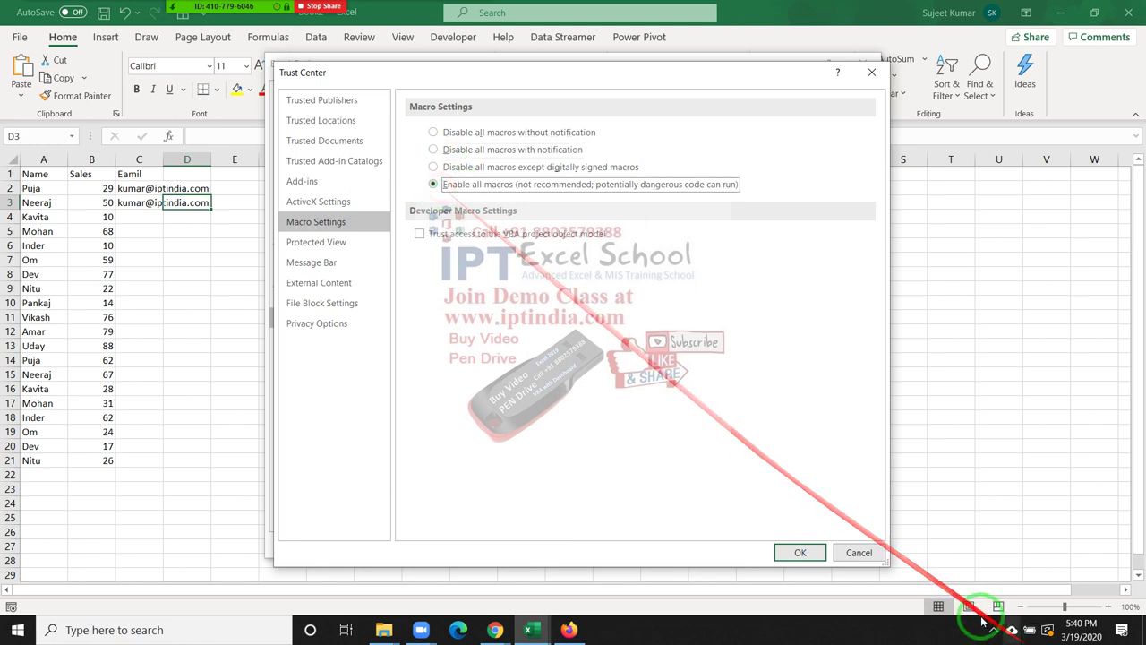
{"action": "left_click", "coordinate": [865, 553]}
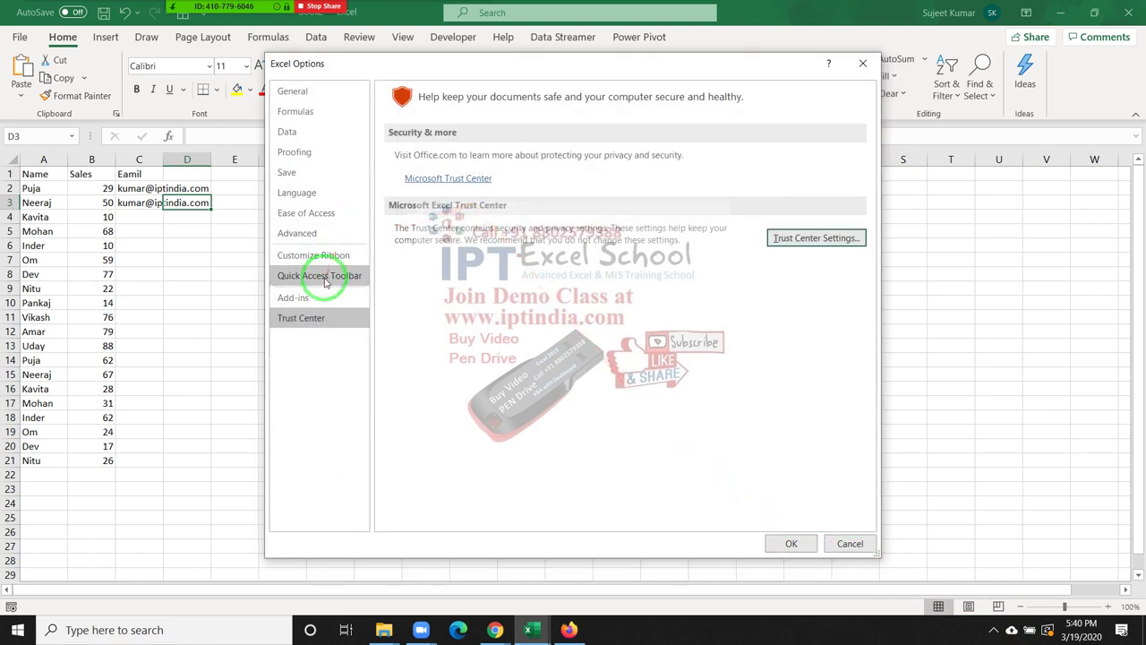
Step: Browse the Excel Options categories, close Excel Options, and select cell L19
{"action": "left_click", "coordinate": [319, 274]}
{"action": "left_click", "coordinate": [313, 254]}
{"action": "left_click", "coordinate": [304, 234]}
{"action": "left_click", "coordinate": [296, 192]}
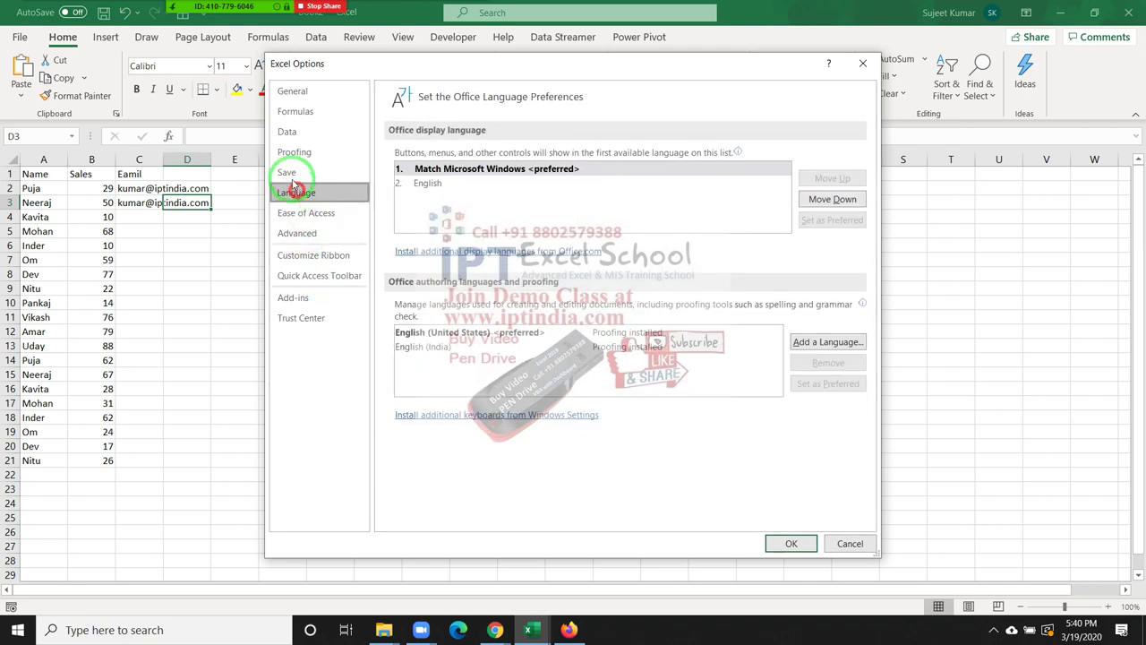
{"action": "left_click", "coordinate": [287, 172]}
{"action": "left_click", "coordinate": [287, 131]}
{"action": "left_click", "coordinate": [289, 112]}
{"action": "left_click", "coordinate": [295, 91]}
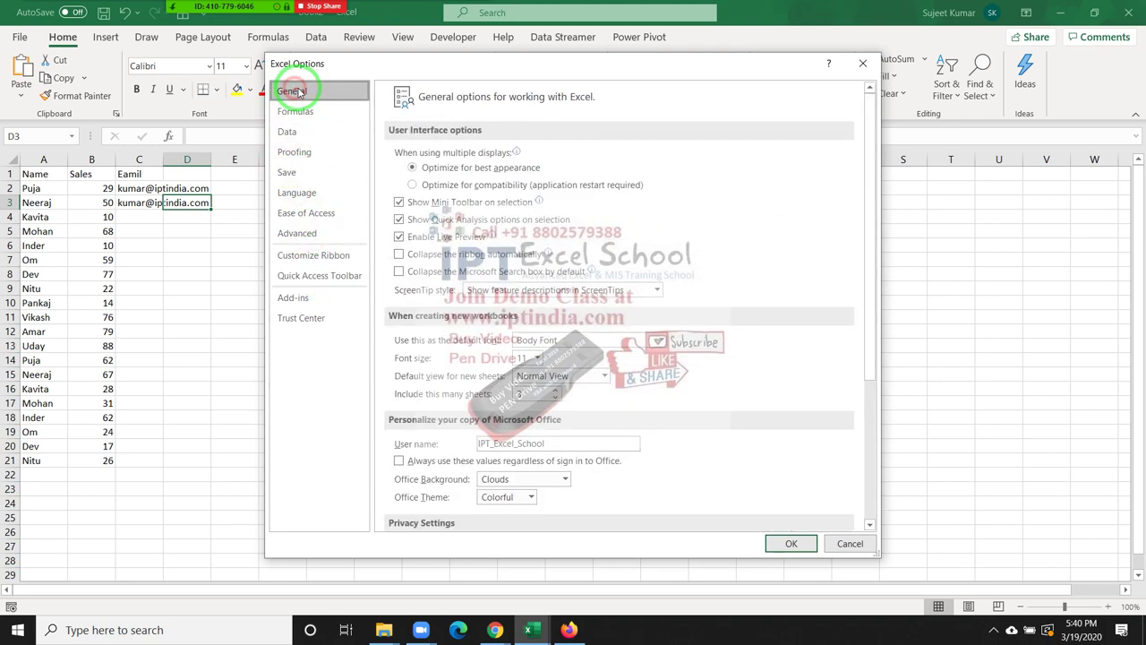
{"action": "left_click", "coordinate": [864, 63]}
{"action": "left_click", "coordinate": [569, 432]}
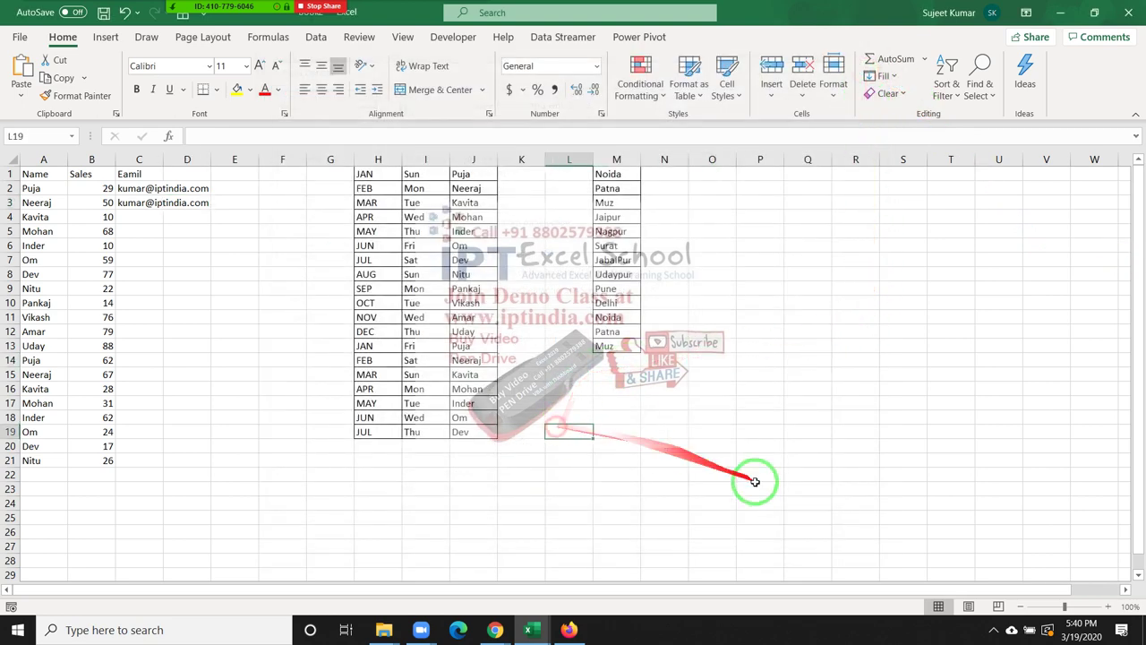
Step: Minimize Excel and open the desktop MF folder in a maximized Explorer window
{"action": "key", "text": "super+d"}
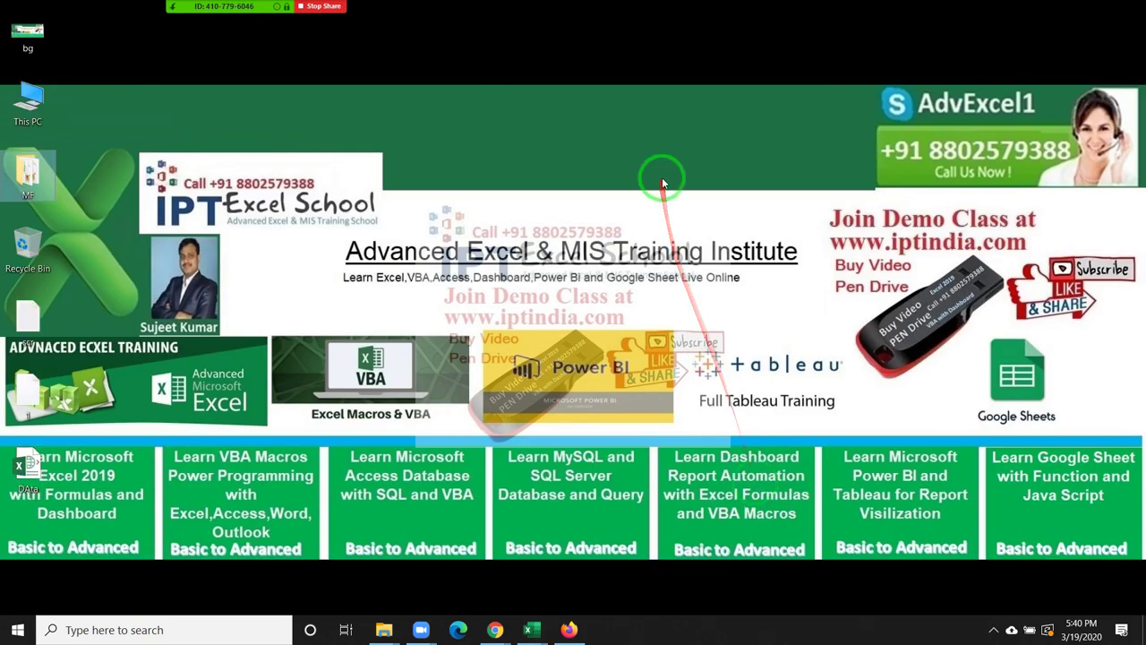
{"action": "right_click", "coordinate": [662, 148]}
{"action": "key", "text": "Escape"}
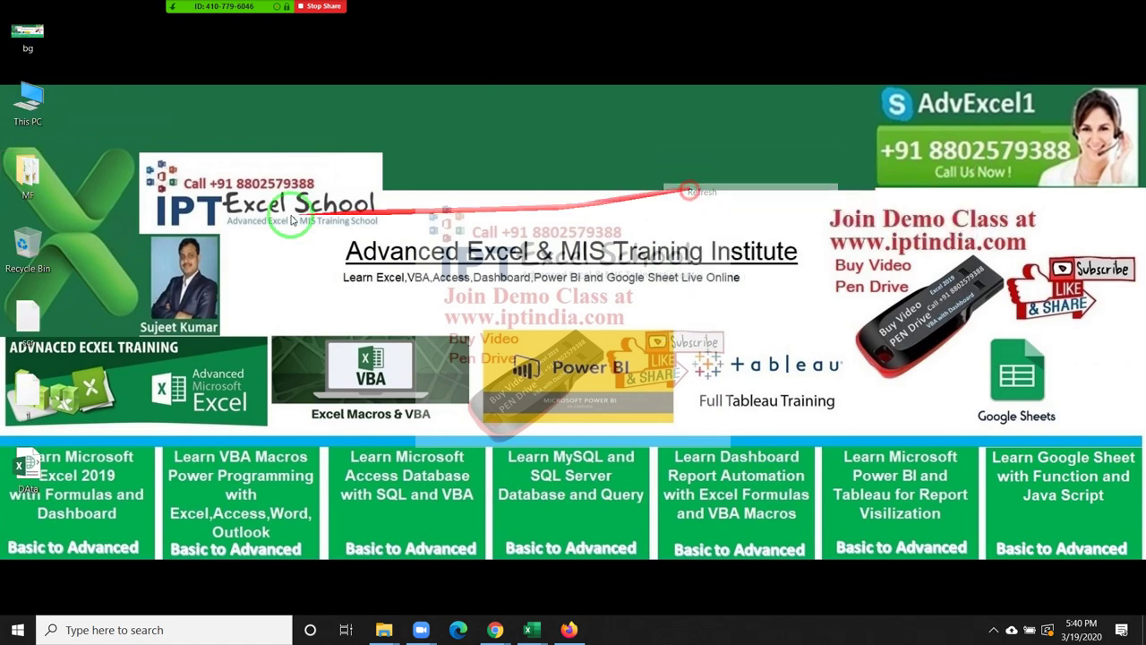
{"action": "left_click", "coordinate": [32, 170]}
{"action": "double_click", "coordinate": [34, 170]}
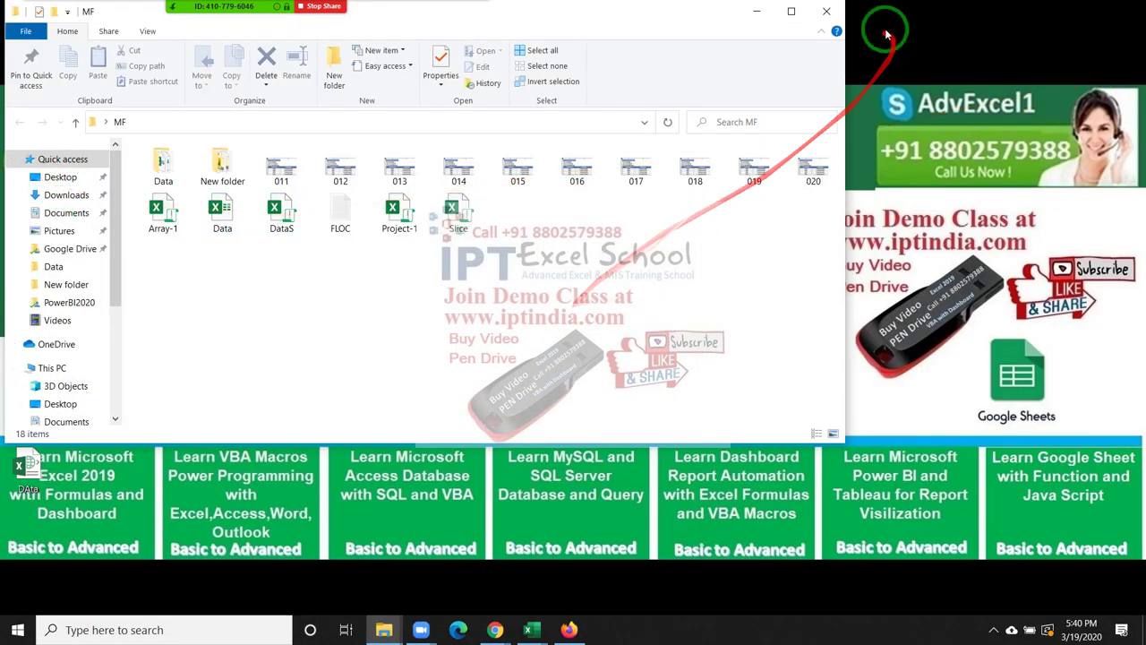
{"action": "left_click", "coordinate": [790, 11]}
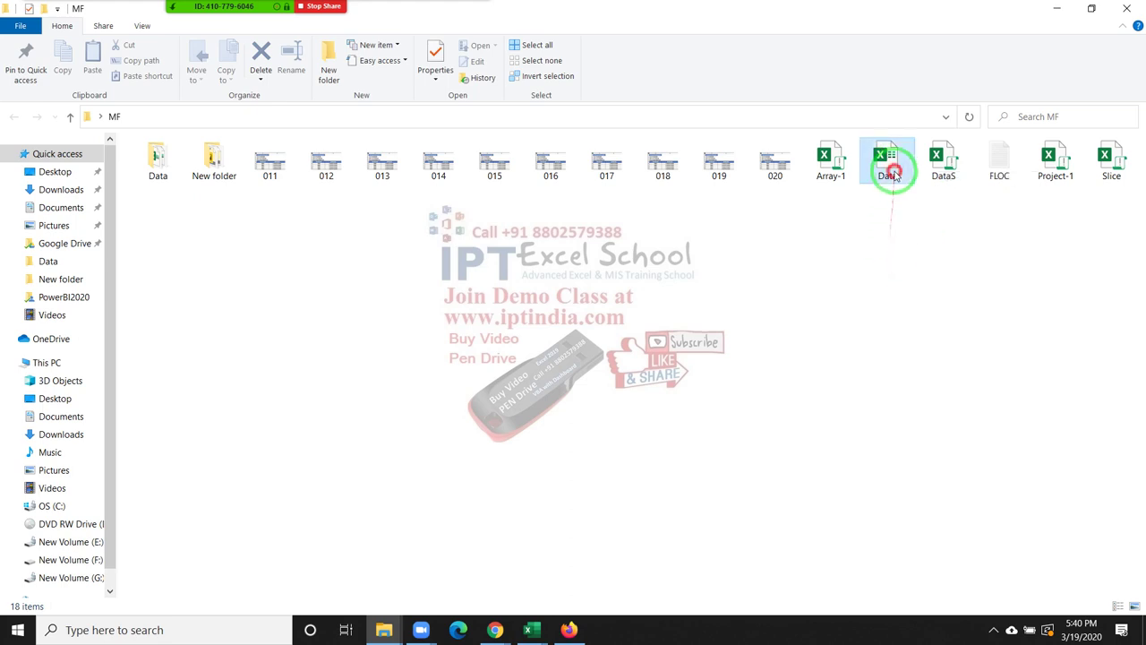
Step: Inspect the Data workbook's properties, then bring up the DataS workbook's context menu
{"action": "left_click", "coordinate": [892, 172]}
{"action": "right_click", "coordinate": [895, 174]}
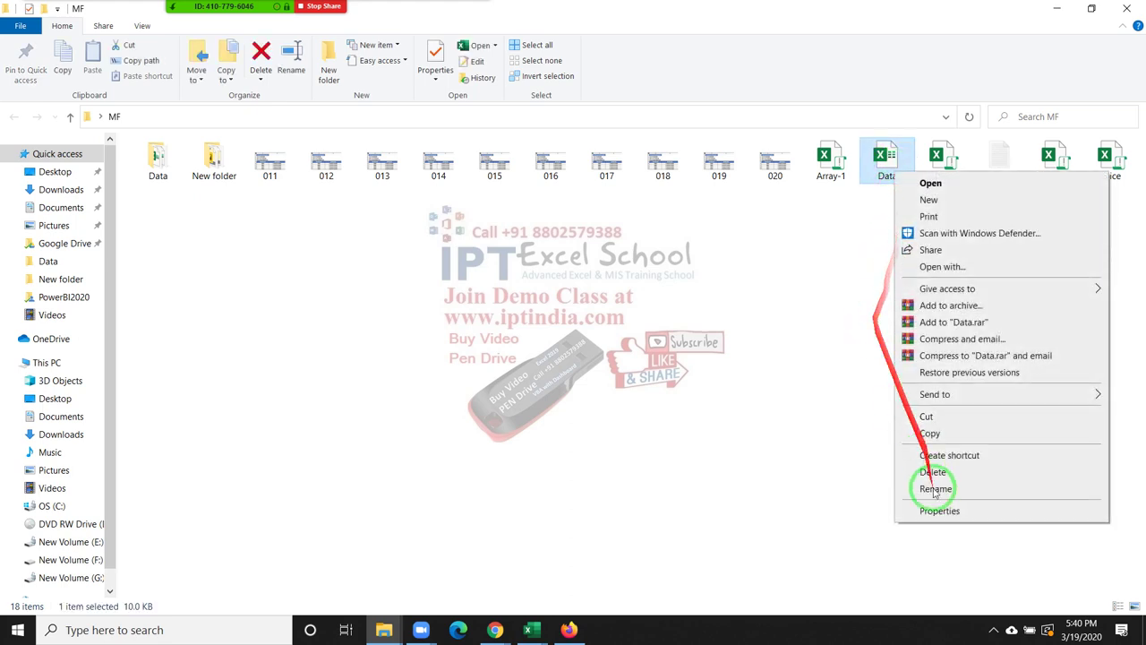
{"action": "left_click", "coordinate": [942, 512]}
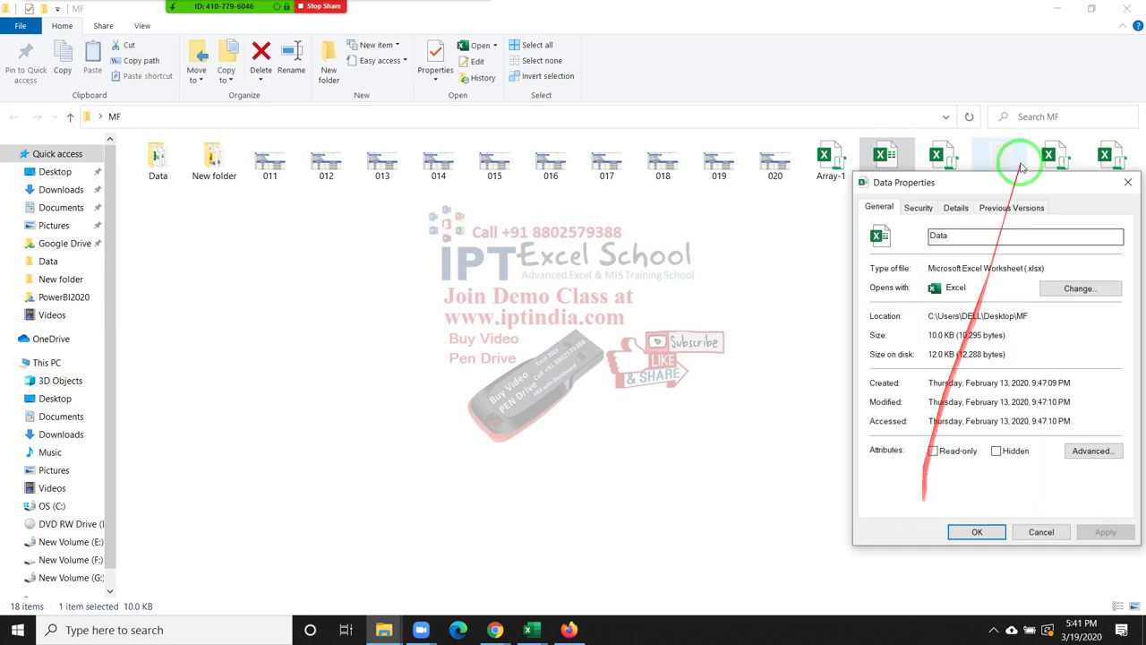
{"action": "left_click_drag", "start_coordinate": [1024, 184], "coordinate": [753, 185]}
{"action": "left_click", "coordinate": [662, 165]}
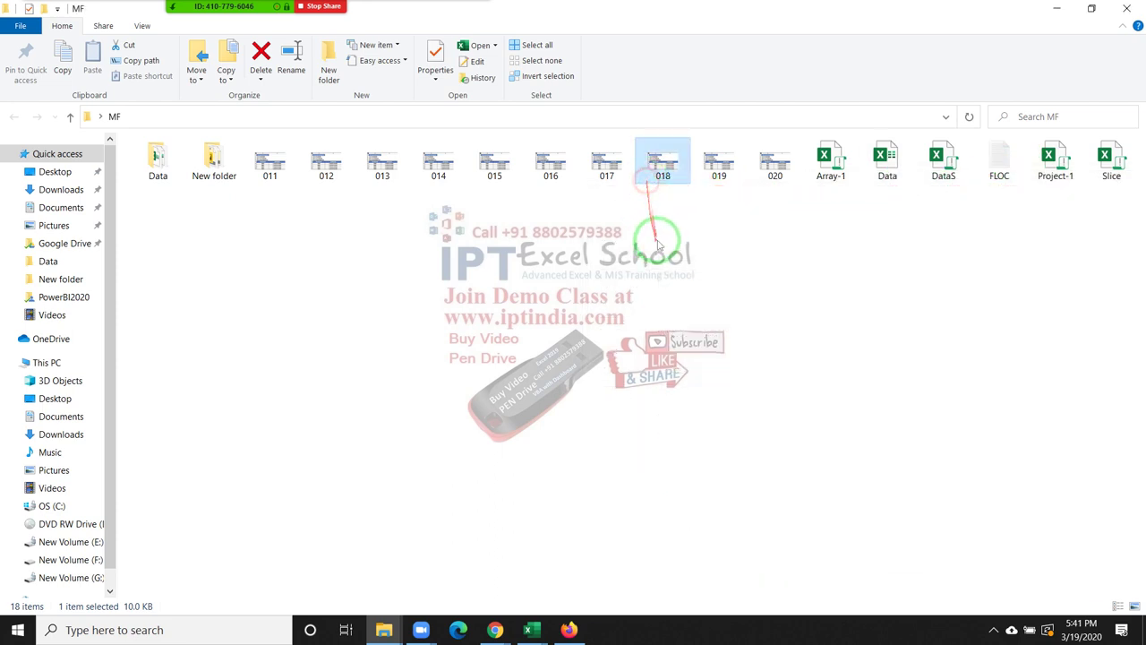
{"action": "left_click", "coordinate": [950, 177]}
{"action": "right_click", "coordinate": [950, 183]}
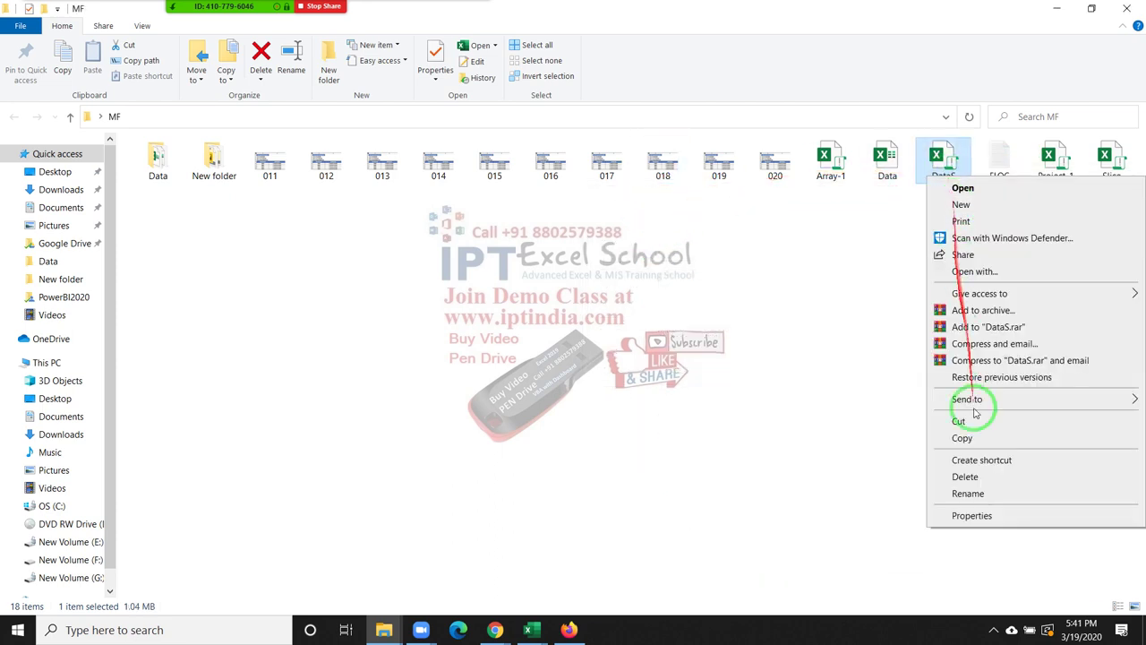
Step: Open the DataS workbook's Details properties and set its Title to 'Pivot Sample Darte'
{"action": "left_click", "coordinate": [981, 515]}
{"action": "mouse_move", "coordinate": [1005, 190]}
{"action": "left_mouse_down"}
{"action": "mouse_move", "coordinate": [918, 193]}
{"action": "mouse_move", "coordinate": [592, 154]}
{"action": "left_mouse_up"}
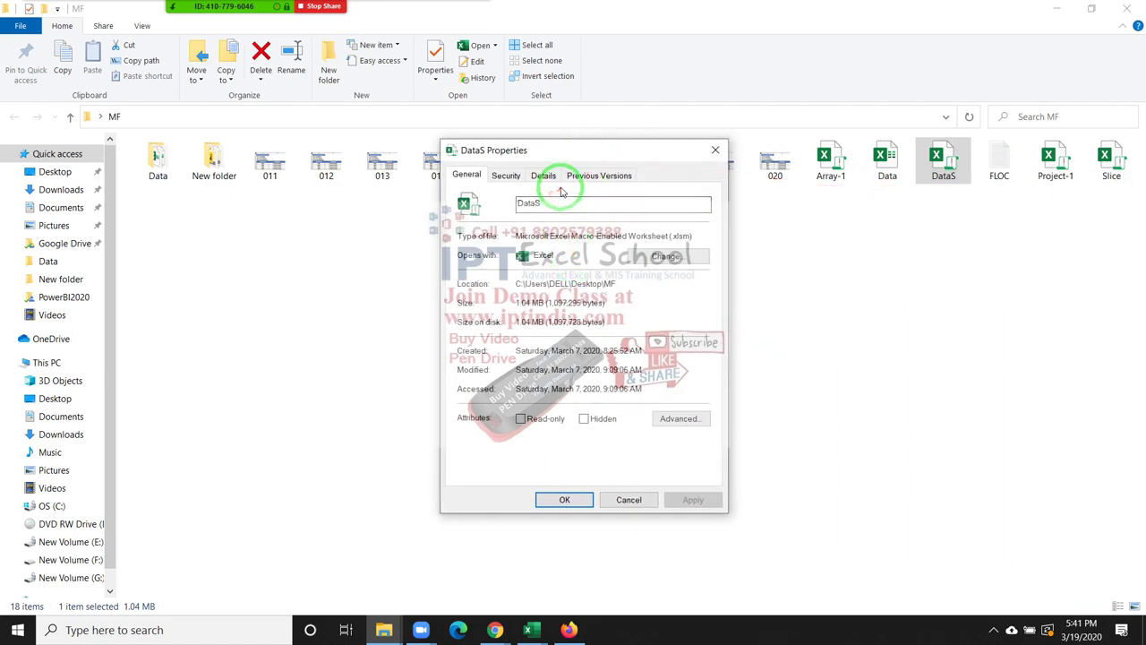
{"action": "left_click", "coordinate": [508, 177]}
{"action": "left_click", "coordinate": [541, 178]}
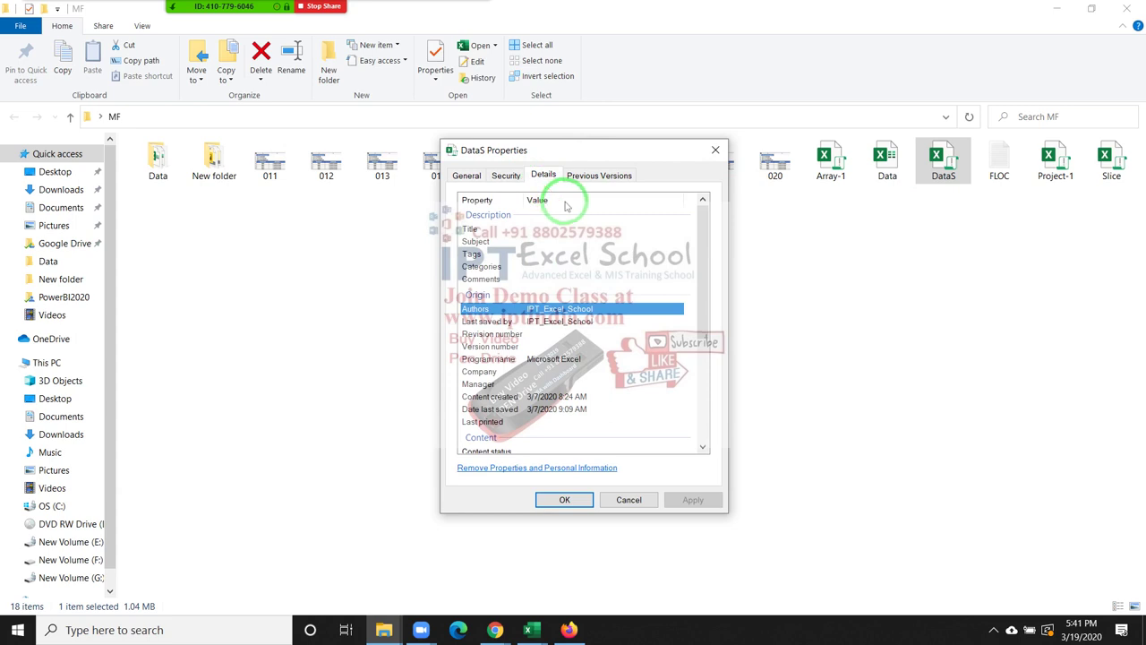
{"action": "left_click", "coordinate": [560, 233]}
{"action": "type", "text": "Pivot Sample Data"}
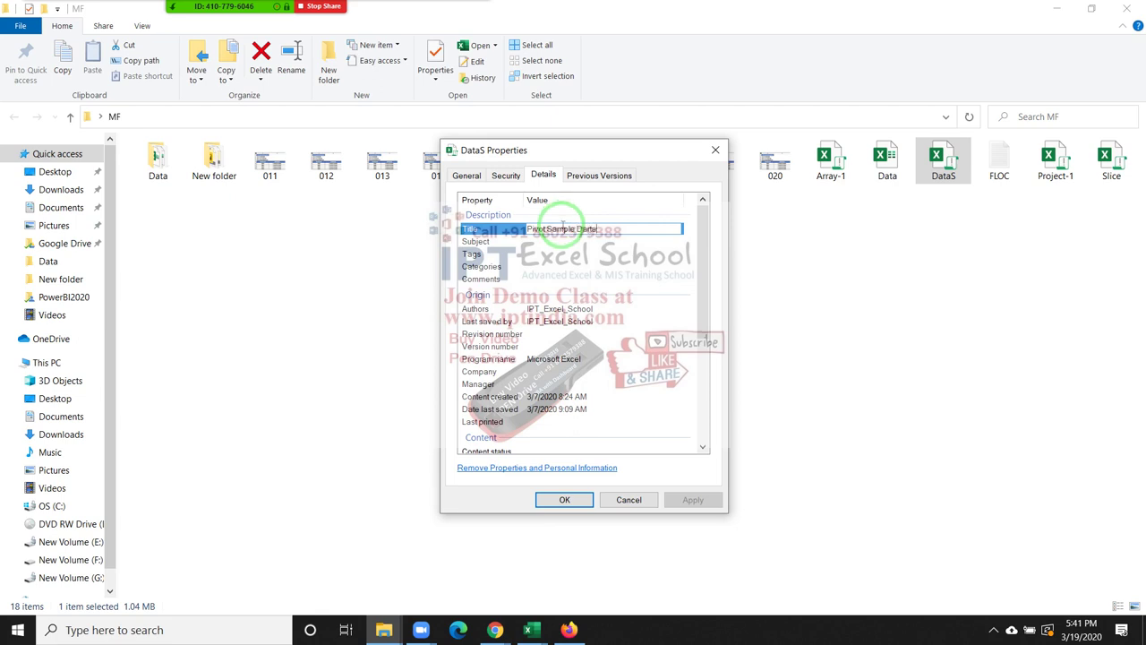
{"action": "key", "text": "Return"}
Step: Add the pivot and dashboard tags to DataS, then apply and close the properties
{"action": "left_click", "coordinate": [540, 257]}
{"action": "type", "text": "pi"}
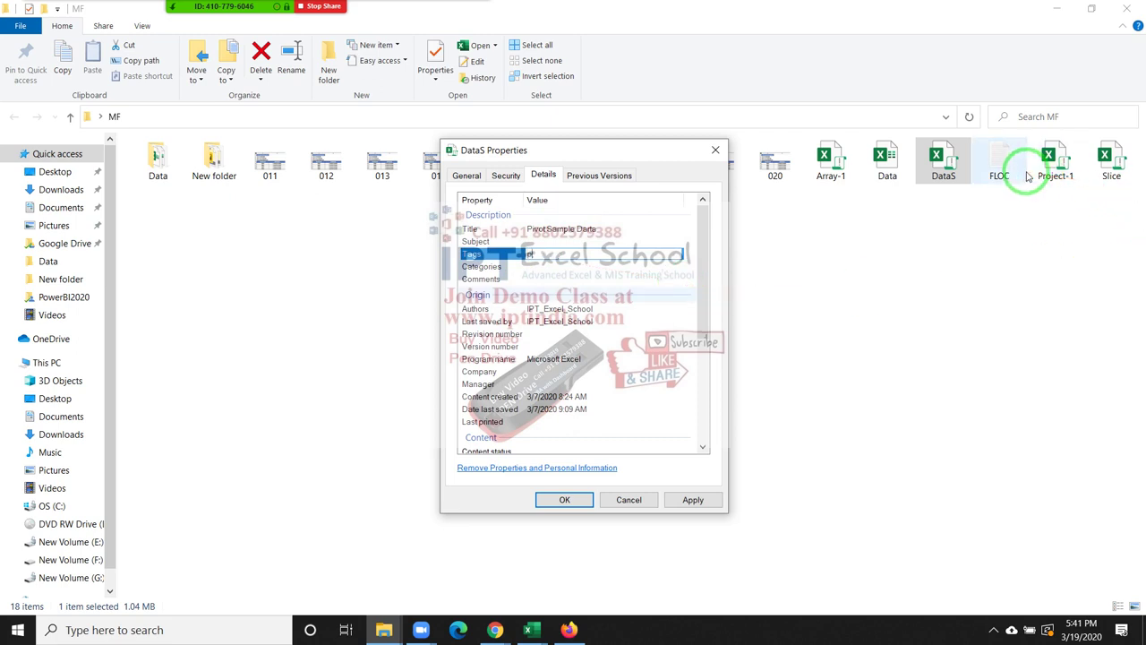
{"action": "type", "text": "vot"}
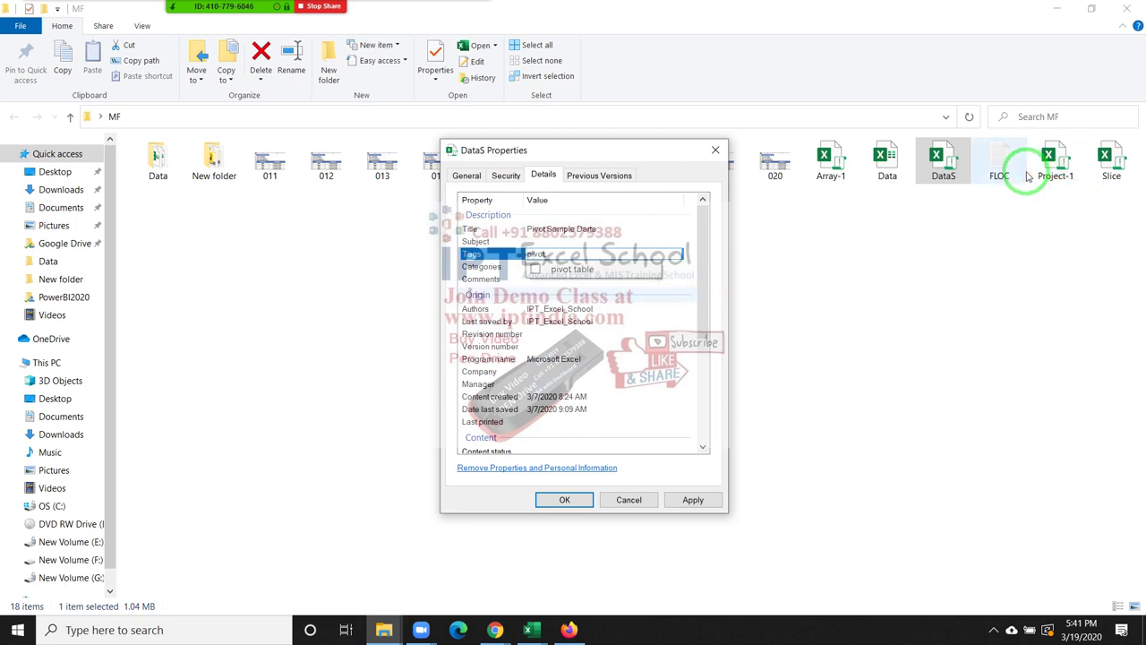
{"action": "type", "text": ";"}
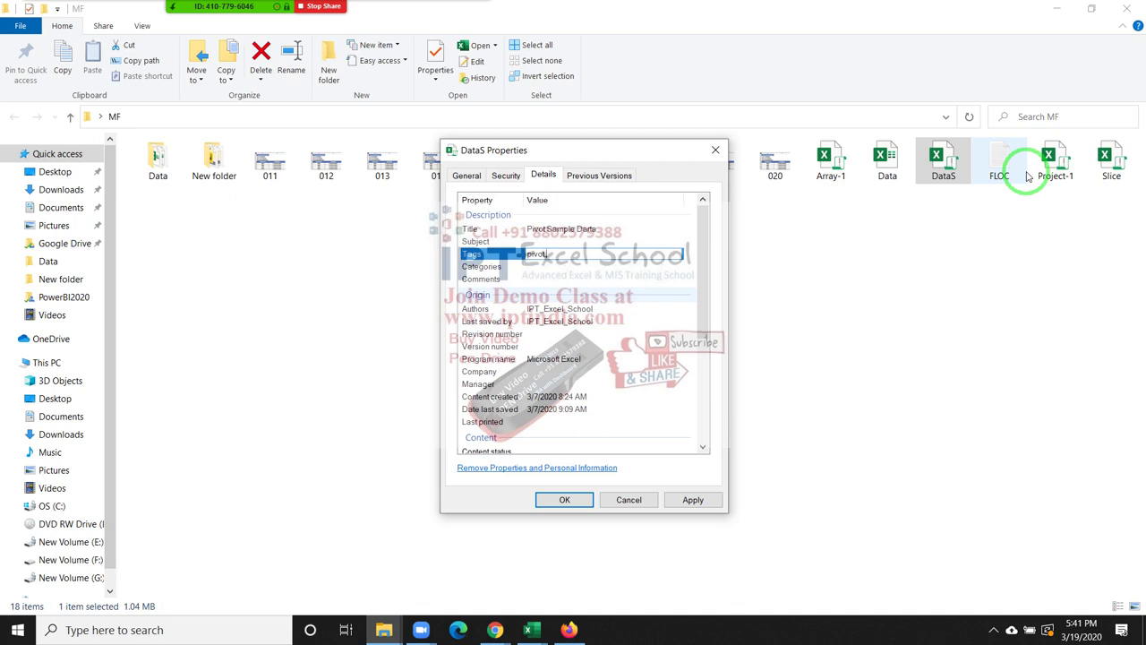
{"action": "type", "text": "dashbord;dt;file"}
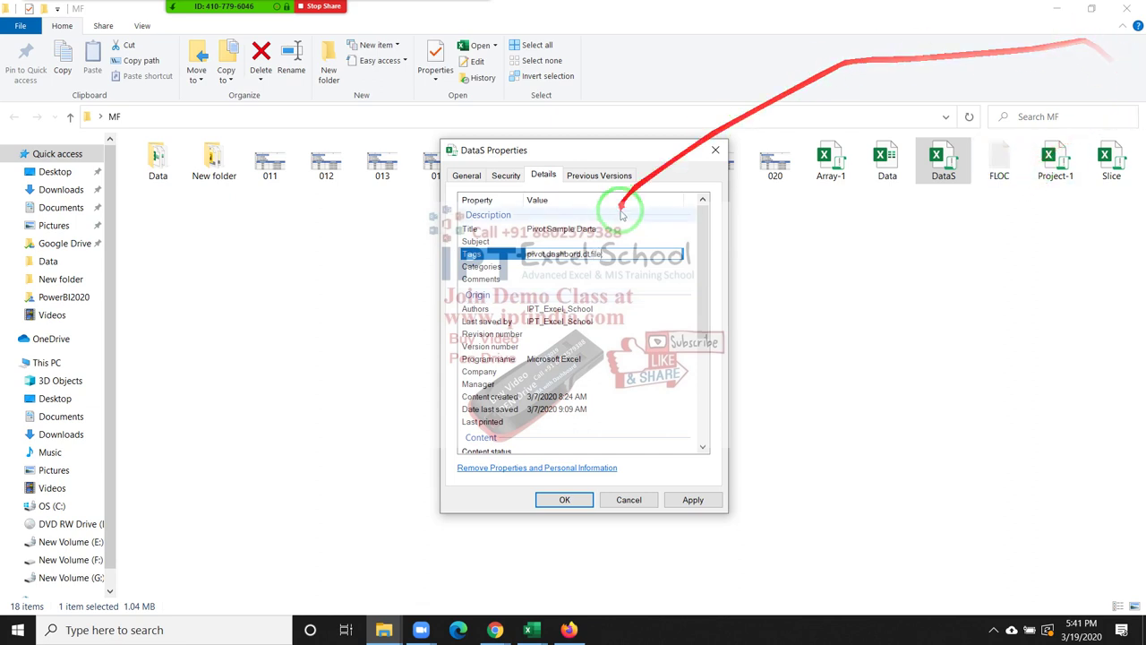
{"action": "left_click", "coordinate": [693, 500]}
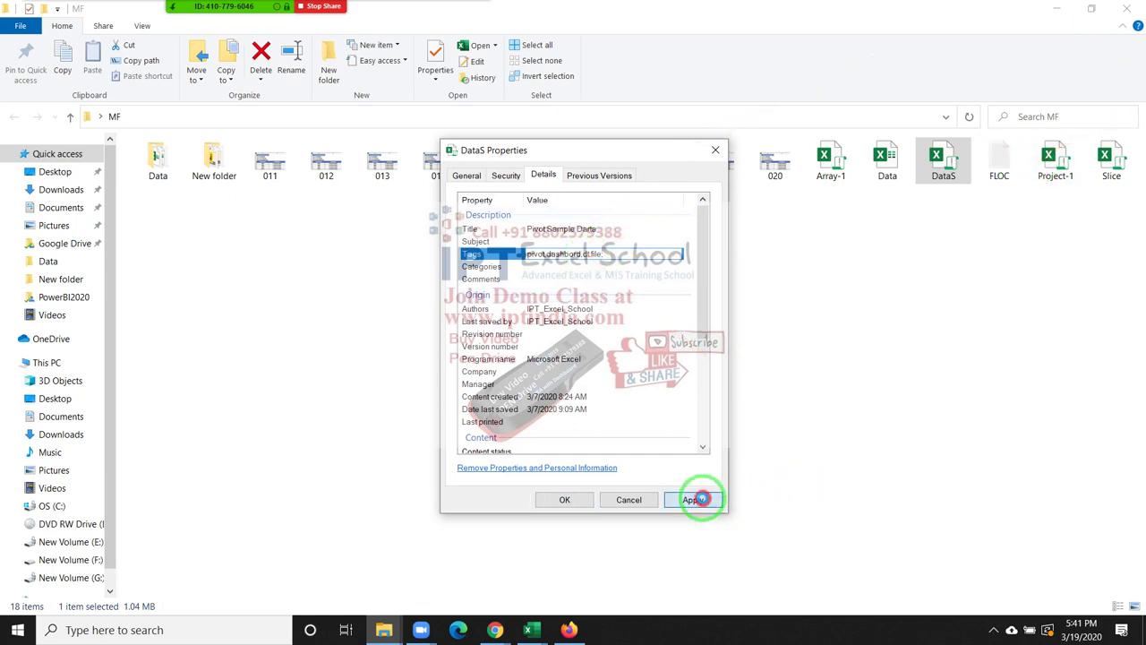
{"action": "left_click", "coordinate": [573, 499]}
{"action": "right_click", "coordinate": [655, 253]}
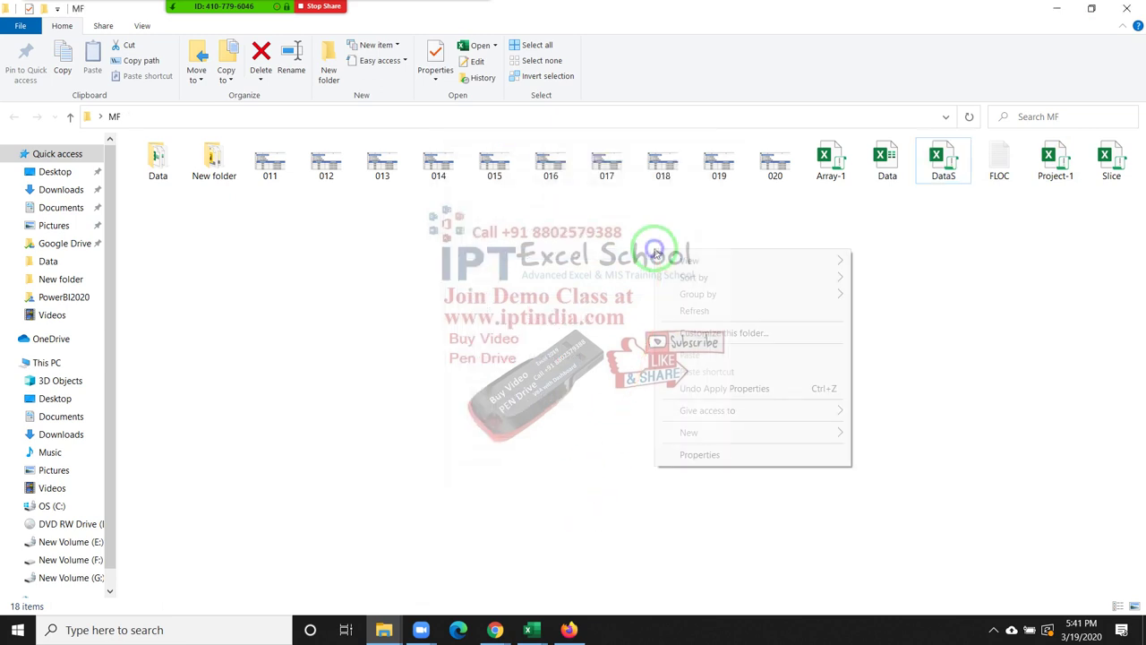
{"action": "left_click", "coordinate": [697, 311]}
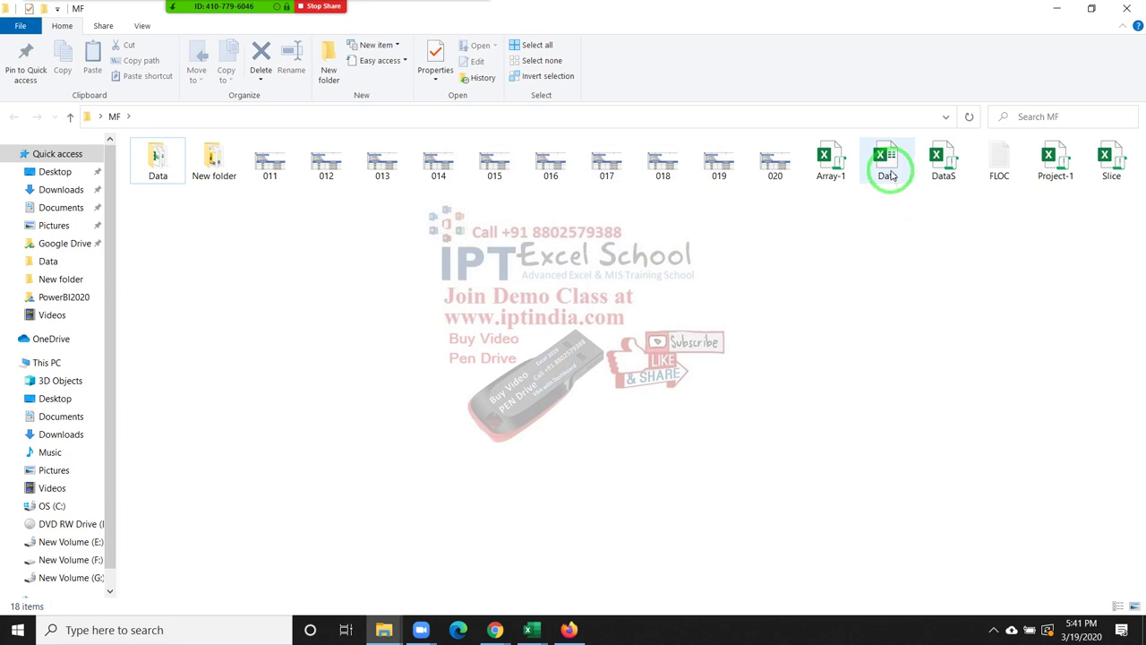
{"action": "mouse_move", "coordinate": [889, 175]}
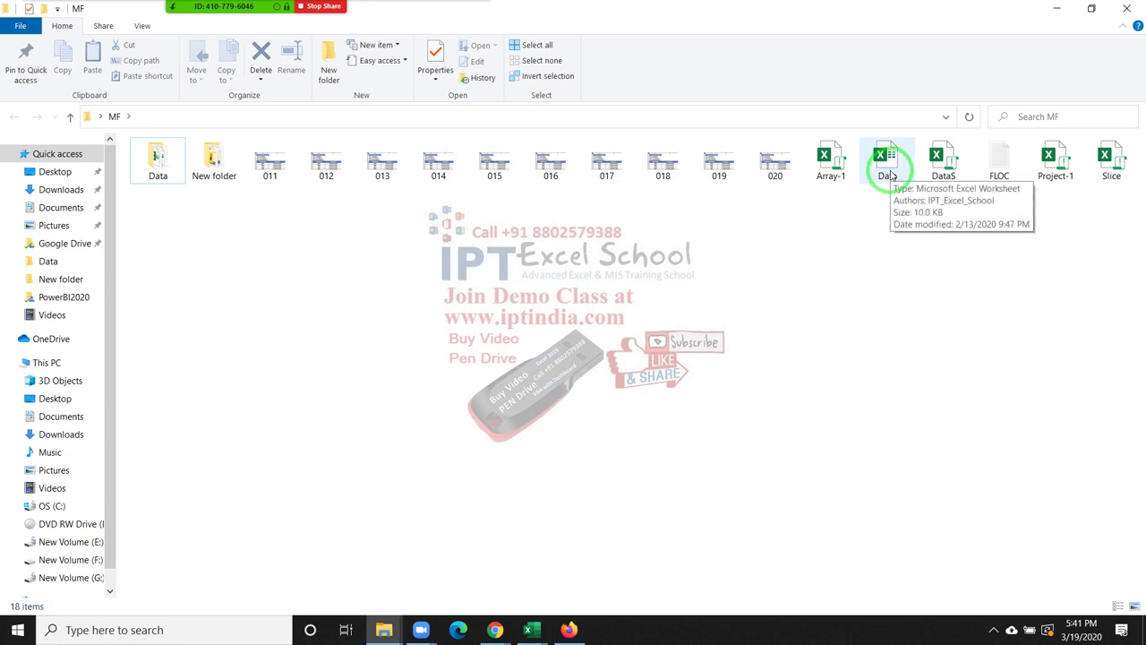
{"action": "right_click", "coordinate": [799, 266]}
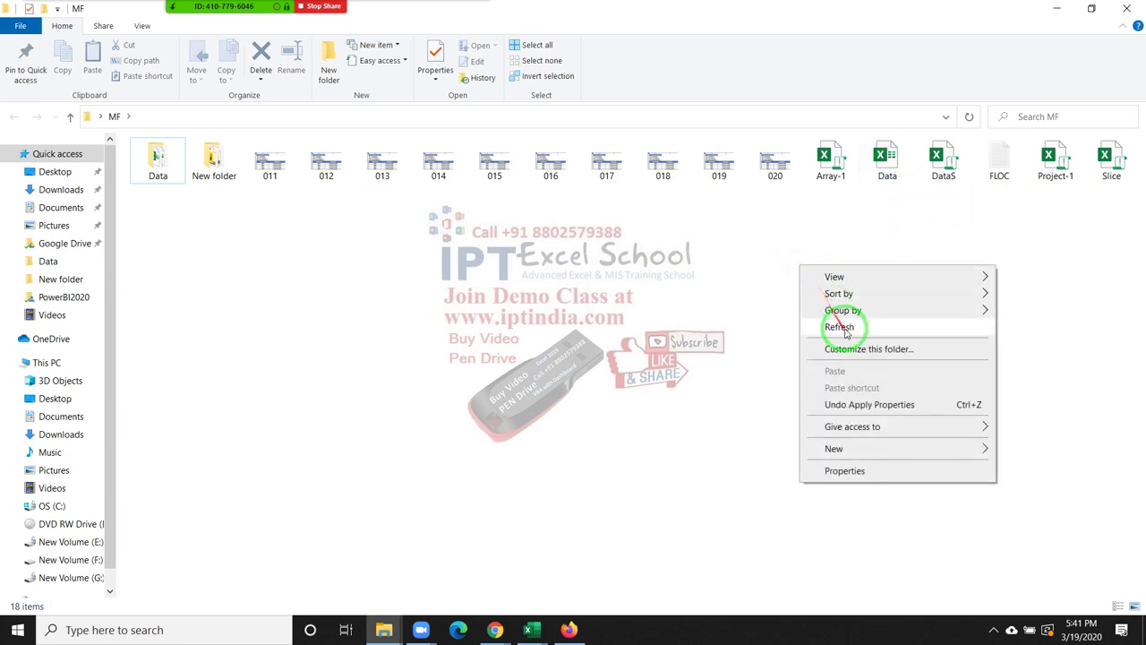
{"action": "left_click", "coordinate": [841, 327]}
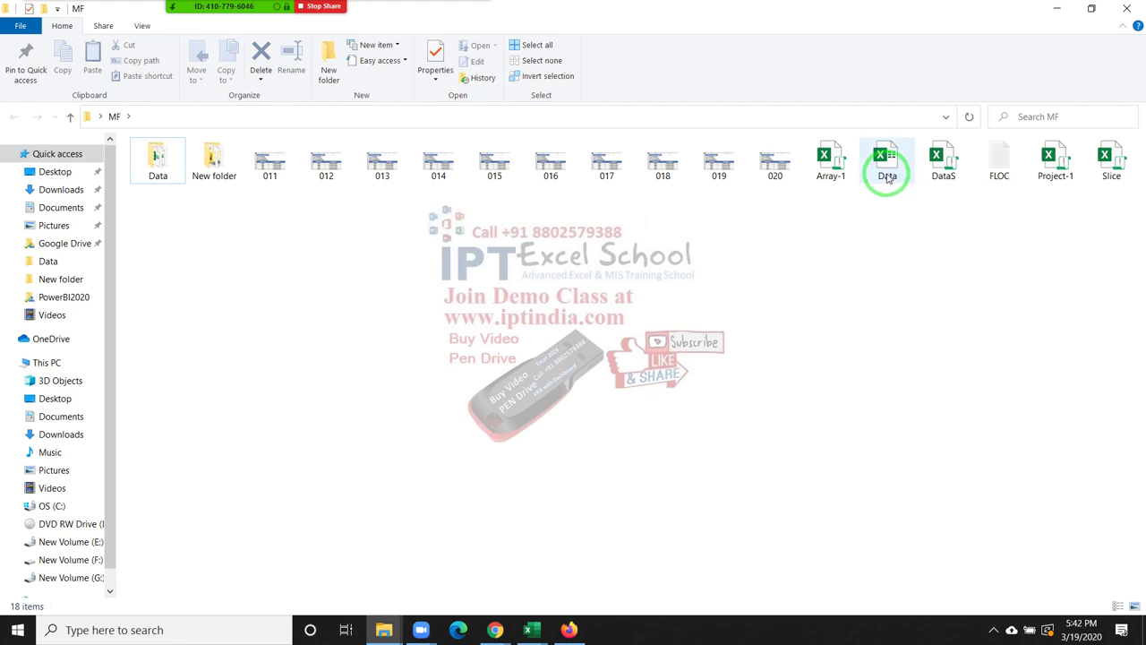
{"action": "mouse_move", "coordinate": [888, 177]}
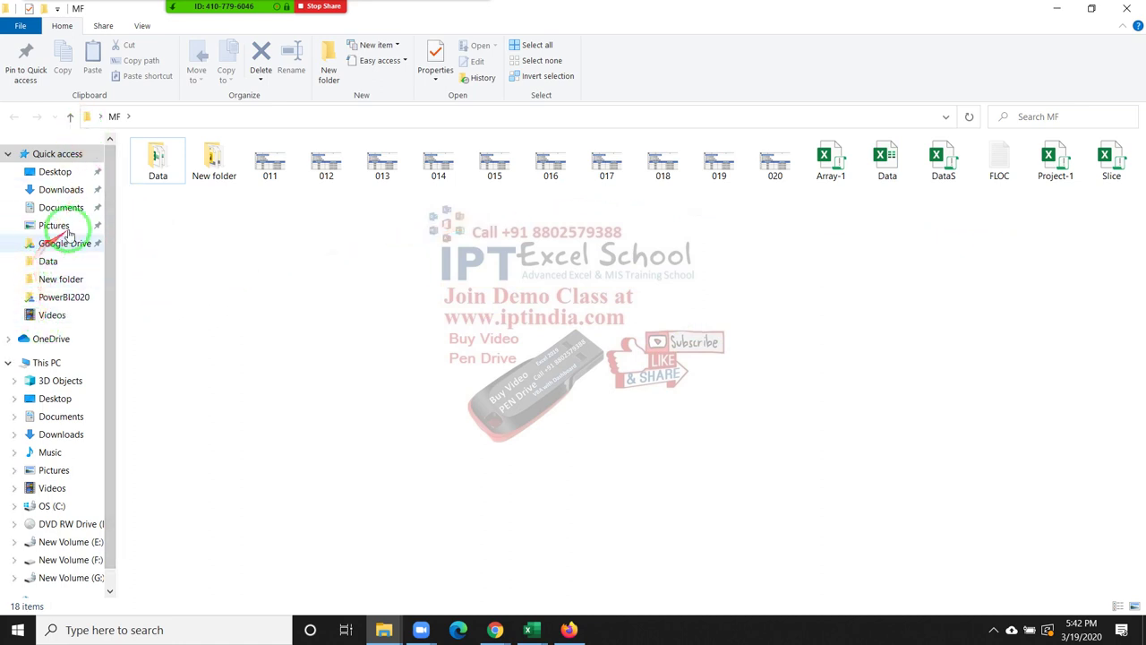
Step: Show the Desktop folder, try and clear a 'dt' search, then switch back to Excel
{"action": "left_click", "coordinate": [61, 175]}
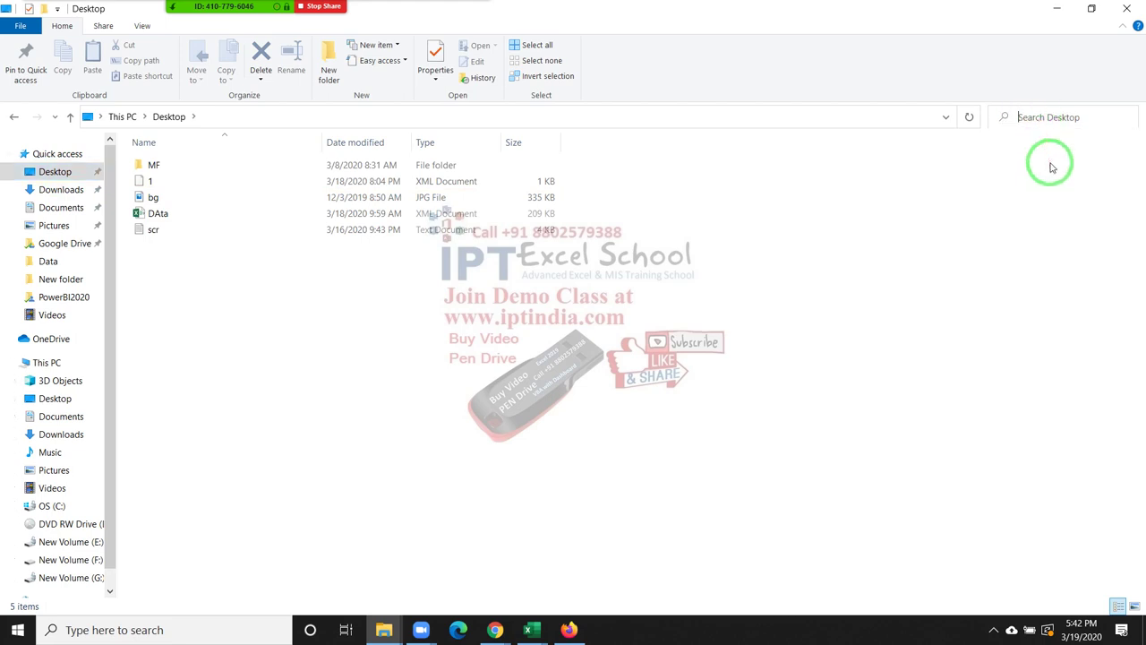
{"action": "type", "text": "dt"}
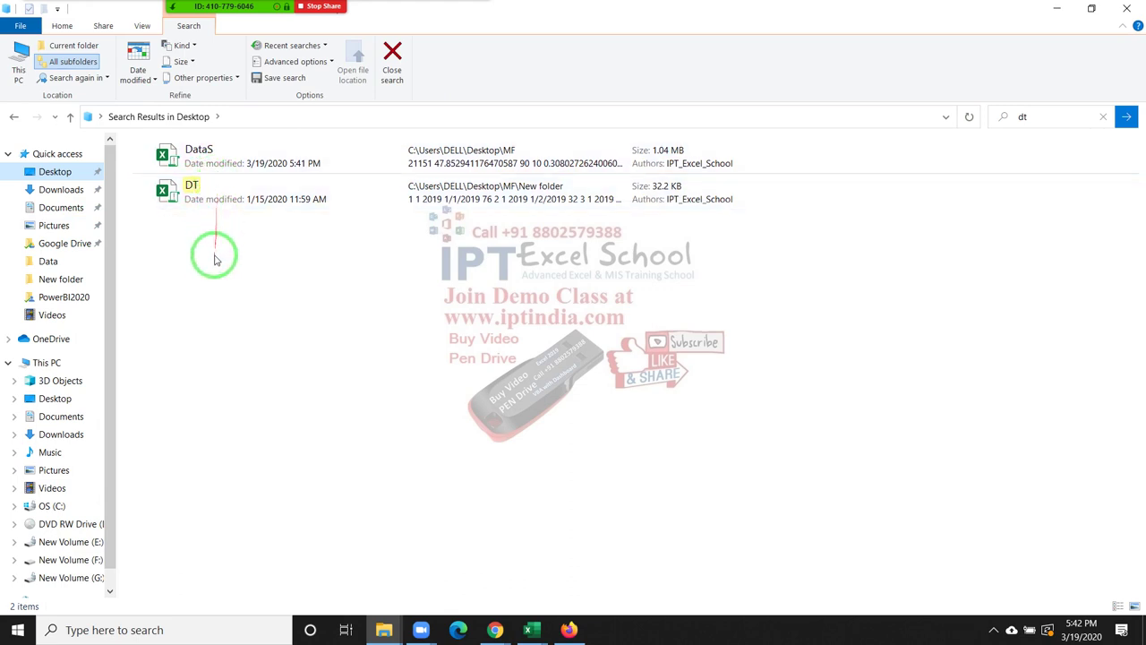
{"action": "left_click", "coordinate": [1030, 120]}
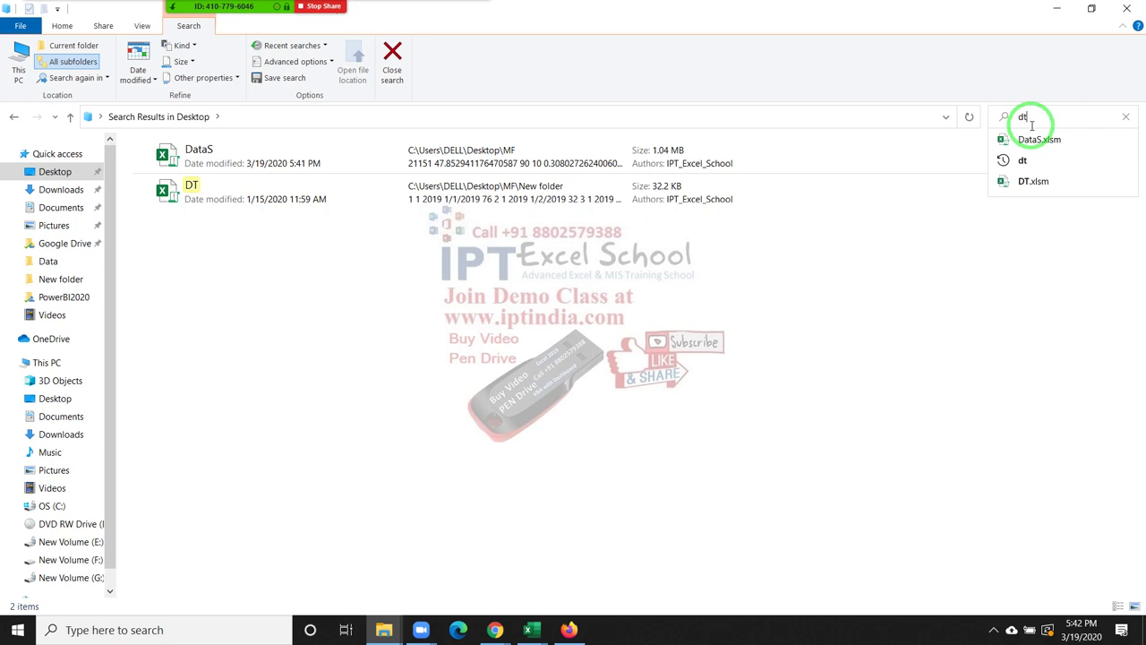
{"action": "key", "text": "BackSpace"}
{"action": "key", "text": "BackSpace"}
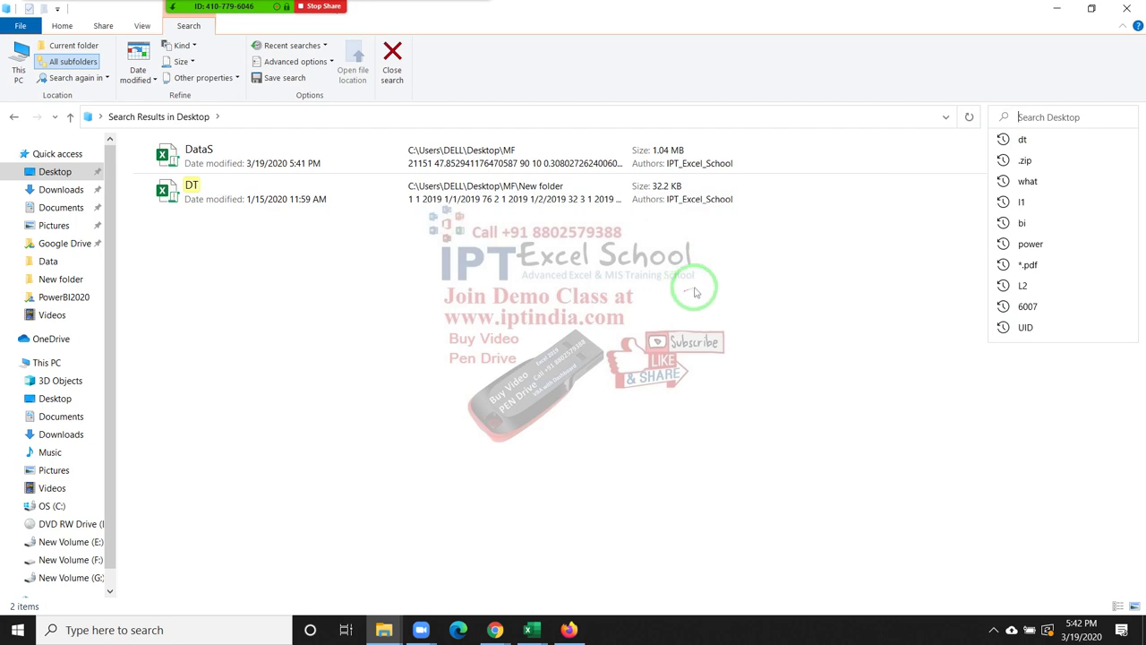
{"action": "left_click", "coordinate": [783, 297]}
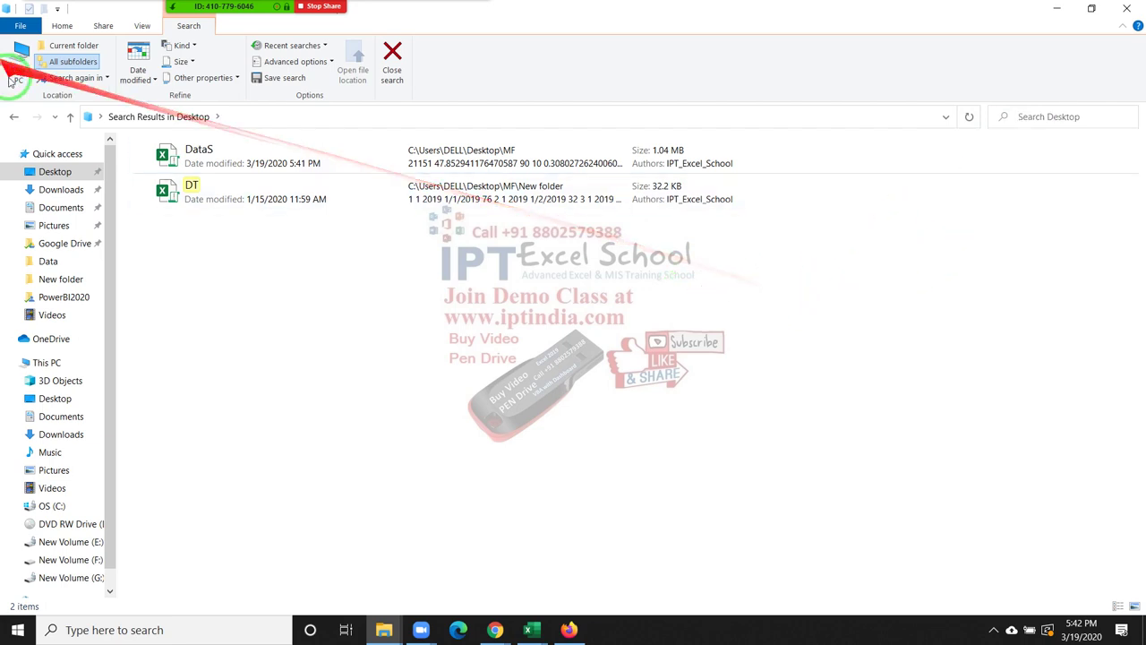
{"action": "left_click", "coordinate": [13, 117]}
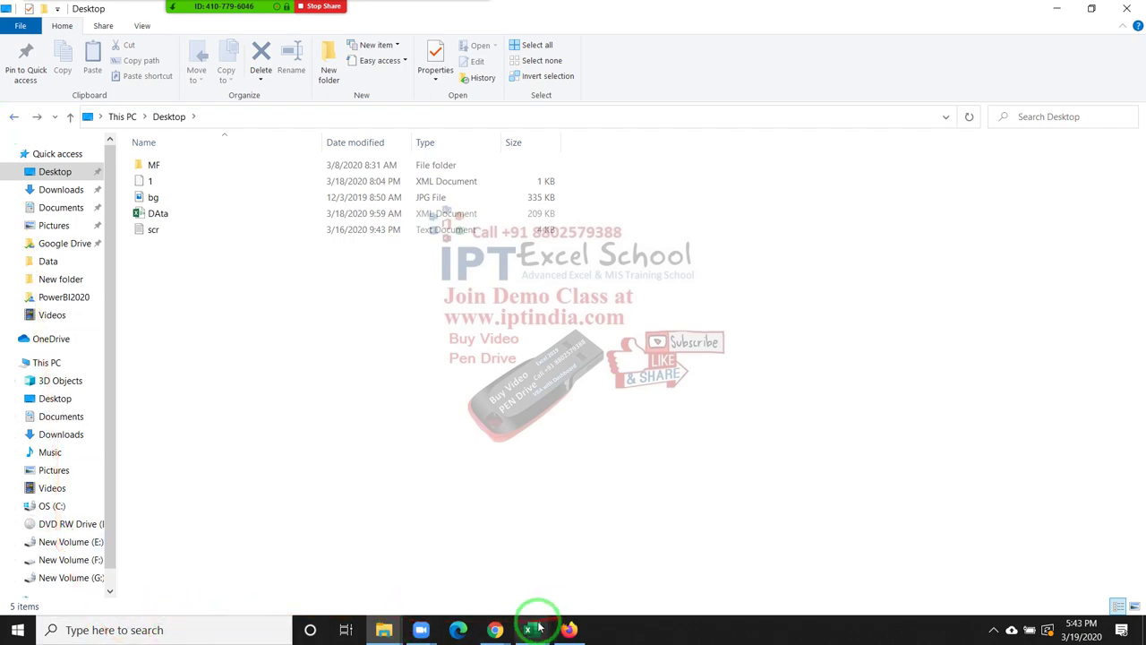
{"action": "left_click", "coordinate": [564, 595]}
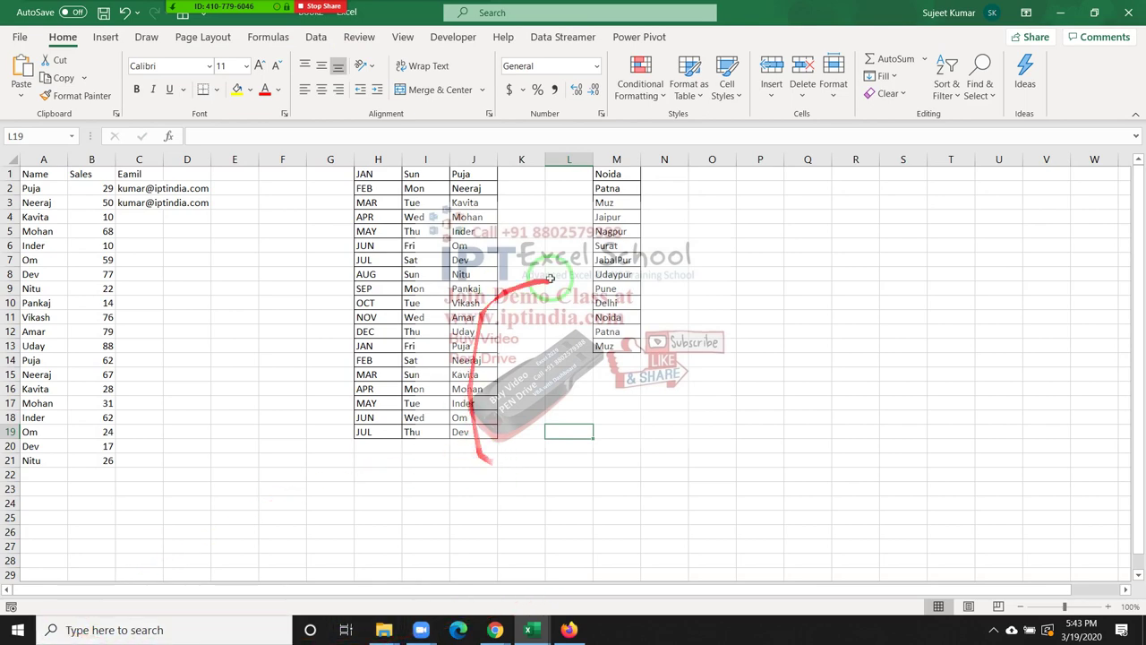
Step: Tick Show sheet tabs under Advanced display options for this workbook in Excel Options
{"action": "left_click", "coordinate": [20, 36]}
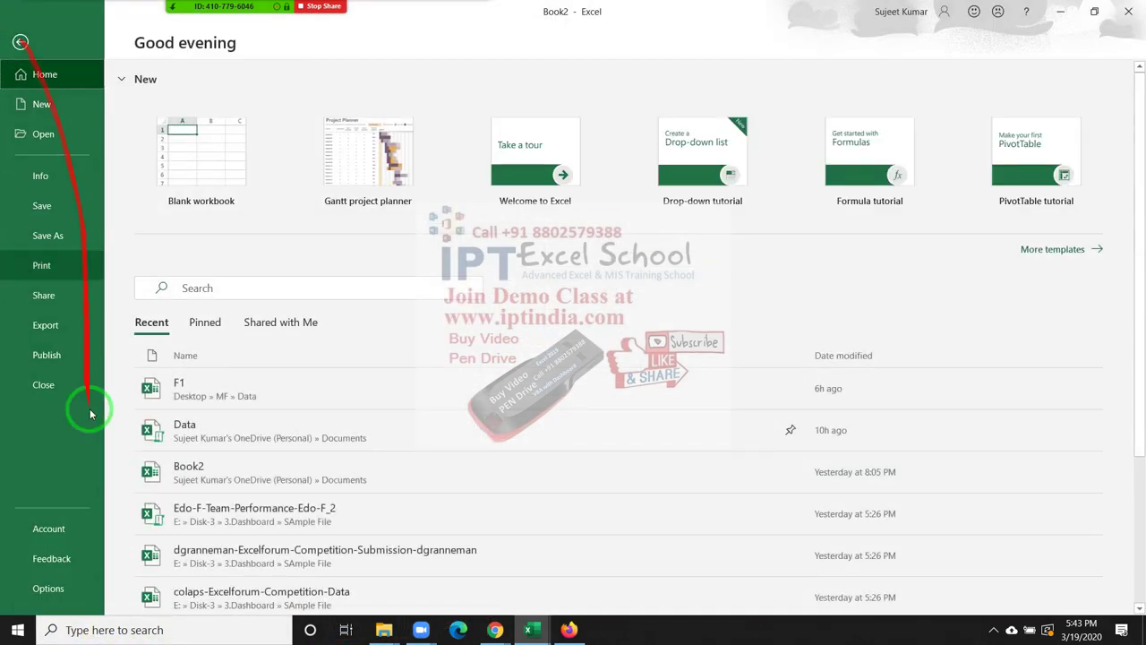
{"action": "left_click", "coordinate": [45, 588]}
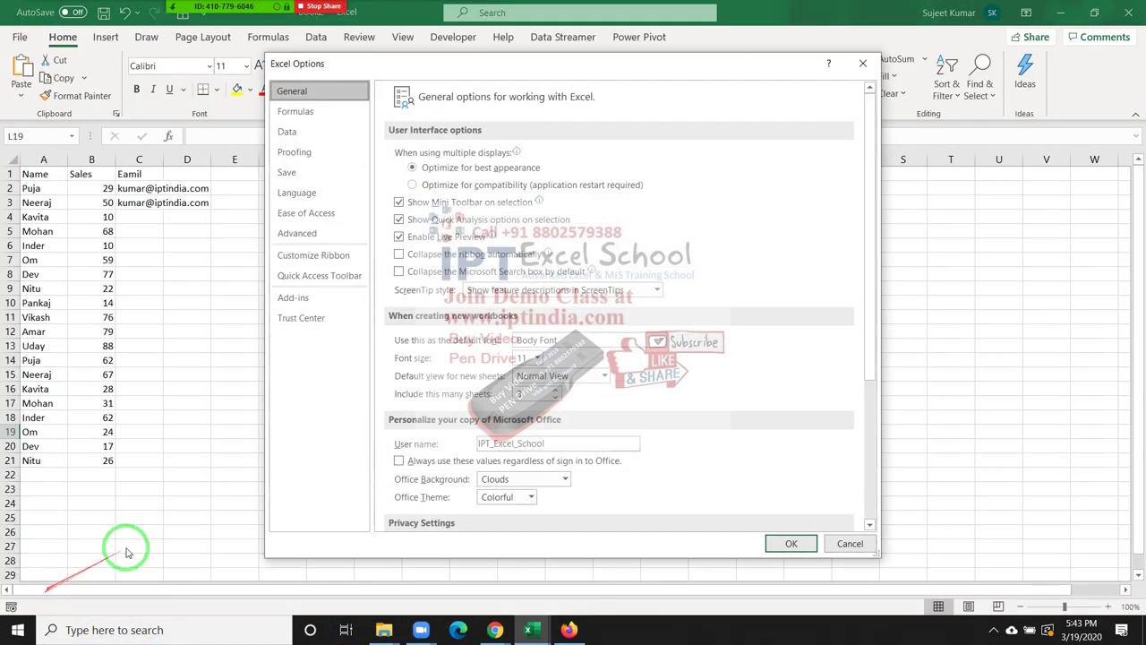
{"action": "left_click", "coordinate": [304, 233]}
{"action": "scroll", "coordinate": [580, 440], "scroll_direction": "down", "scroll_amount": 3}
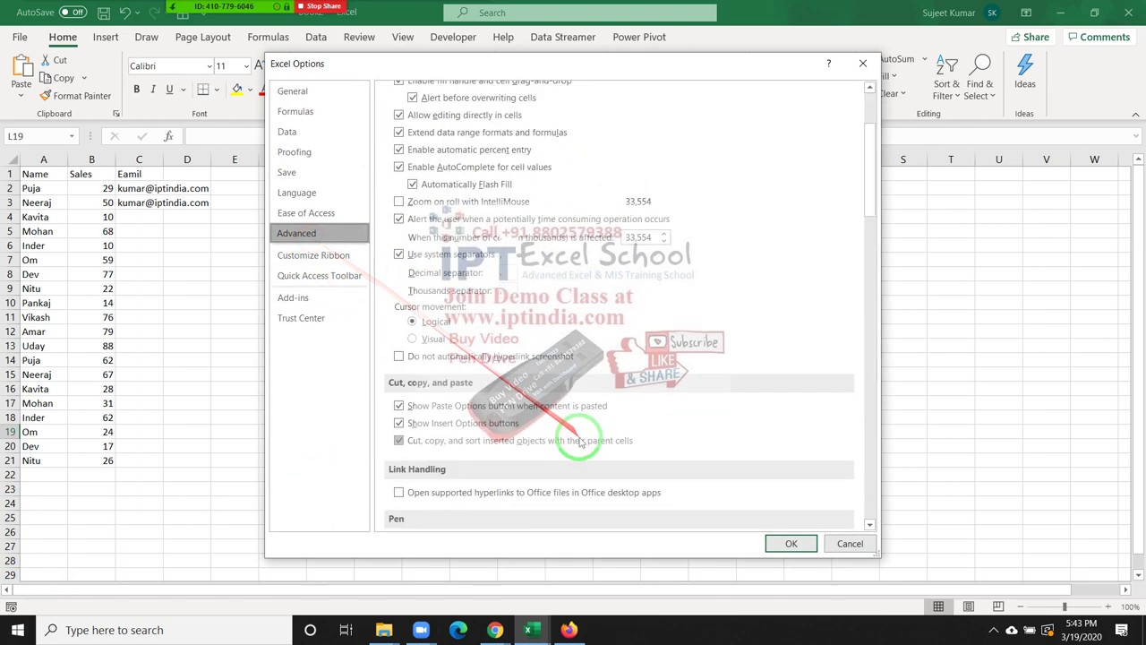
{"action": "scroll", "coordinate": [580, 440], "scroll_direction": "down", "scroll_amount": 5}
{"action": "scroll", "coordinate": [582, 446], "scroll_direction": "down", "scroll_amount": 5}
{"action": "scroll", "coordinate": [582, 447], "scroll_direction": "down", "scroll_amount": 2}
{"action": "scroll", "coordinate": [584, 450], "scroll_direction": "down", "scroll_amount": 2}
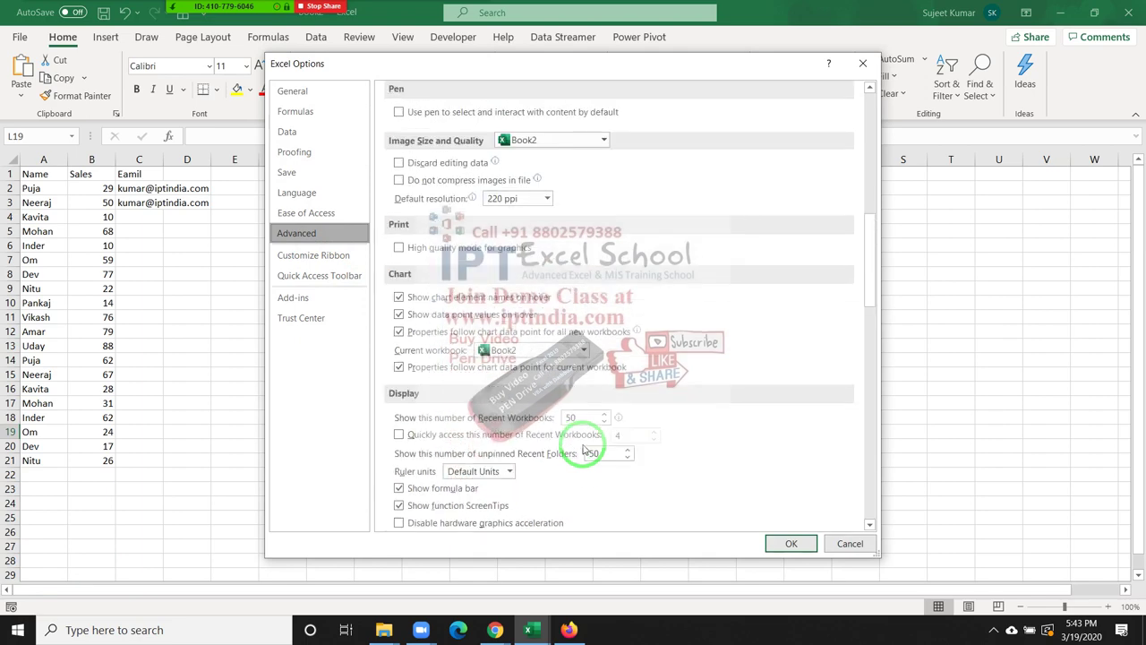
{"action": "scroll", "coordinate": [582, 448], "scroll_direction": "up", "scroll_amount": 2}
{"action": "scroll", "coordinate": [582, 448], "scroll_direction": "up", "scroll_amount": 2}
{"action": "scroll", "coordinate": [582, 448], "scroll_direction": "up", "scroll_amount": 2}
{"action": "scroll", "coordinate": [584, 449], "scroll_direction": "up", "scroll_amount": 6}
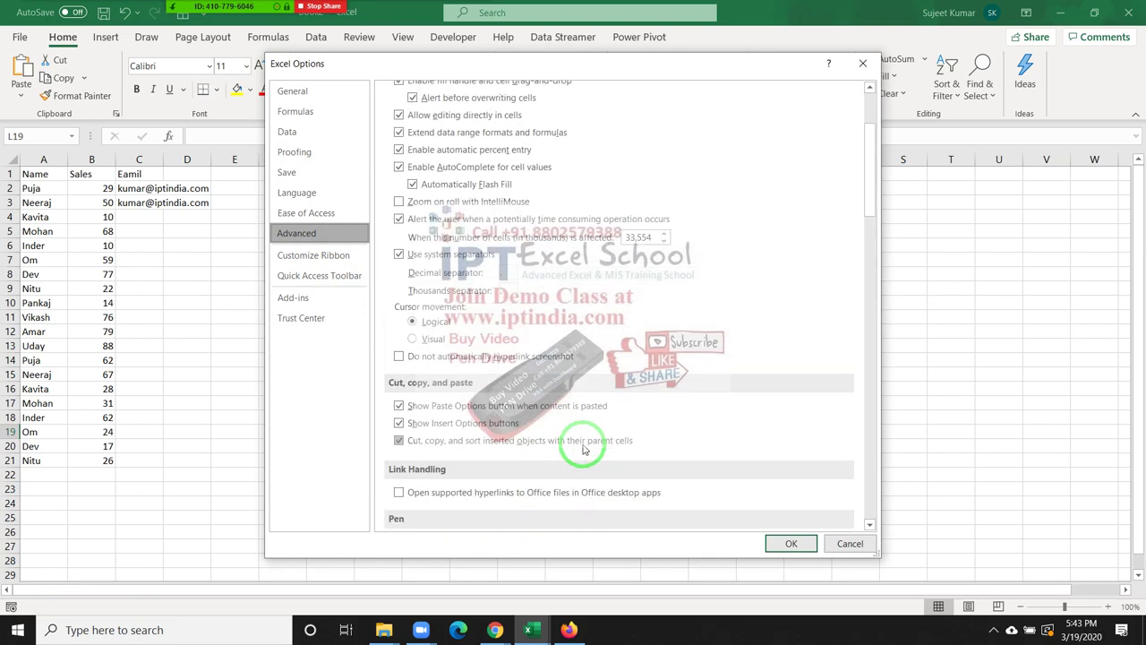
{"action": "scroll", "coordinate": [583, 450], "scroll_direction": "up", "scroll_amount": 4}
{"action": "scroll", "coordinate": [583, 450], "scroll_direction": "down", "scroll_amount": 4}
{"action": "scroll", "coordinate": [582, 450], "scroll_direction": "down", "scroll_amount": 6}
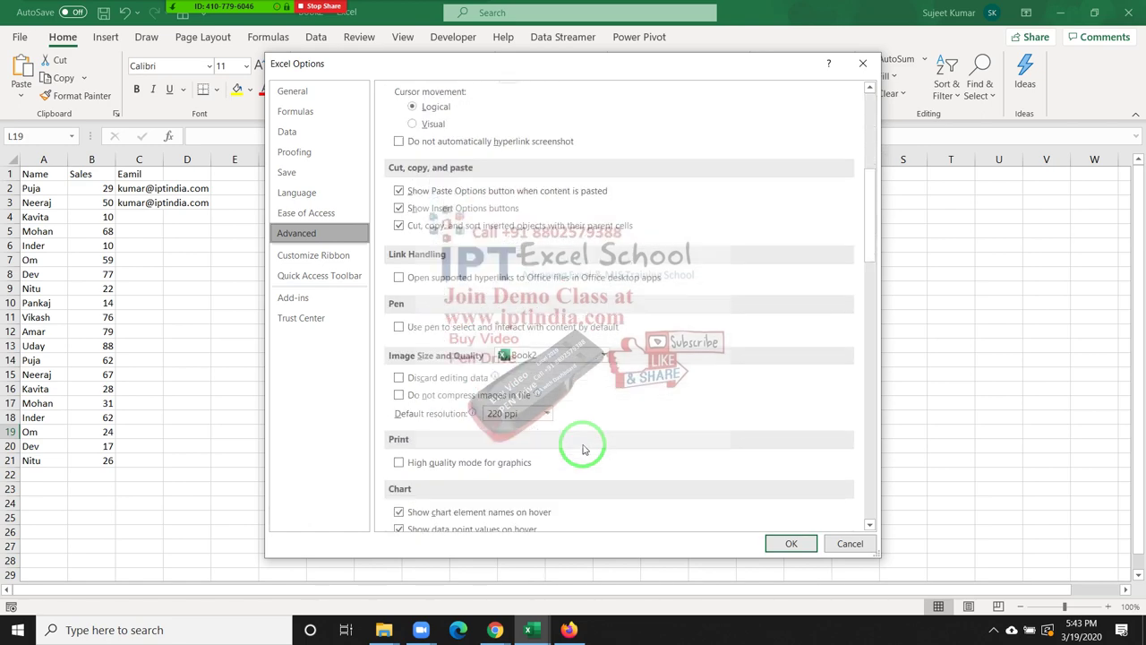
{"action": "scroll", "coordinate": [583, 450], "scroll_direction": "down", "scroll_amount": 5}
{"action": "scroll", "coordinate": [583, 450], "scroll_direction": "down", "scroll_amount": 4}
{"action": "scroll", "coordinate": [583, 449], "scroll_direction": "down", "scroll_amount": 4}
{"action": "scroll", "coordinate": [582, 449], "scroll_direction": "down", "scroll_amount": 1}
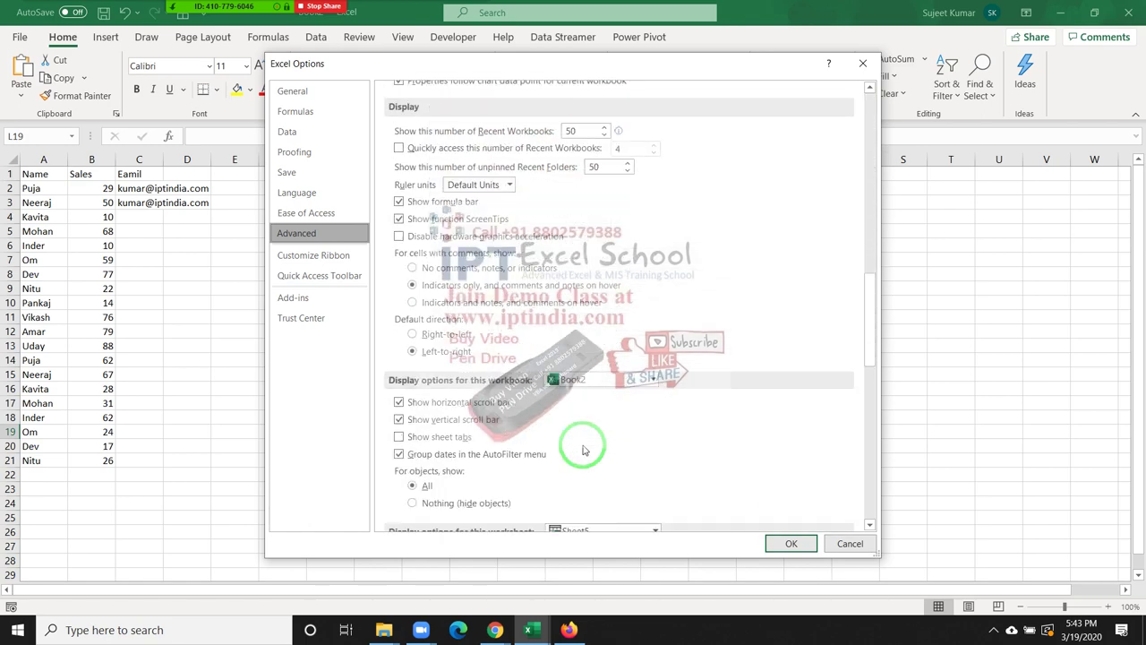
{"action": "left_click", "coordinate": [399, 437]}
Step: Confirm the options, then add a new blank sheet after Sheet4
{"action": "left_click", "coordinate": [786, 543]}
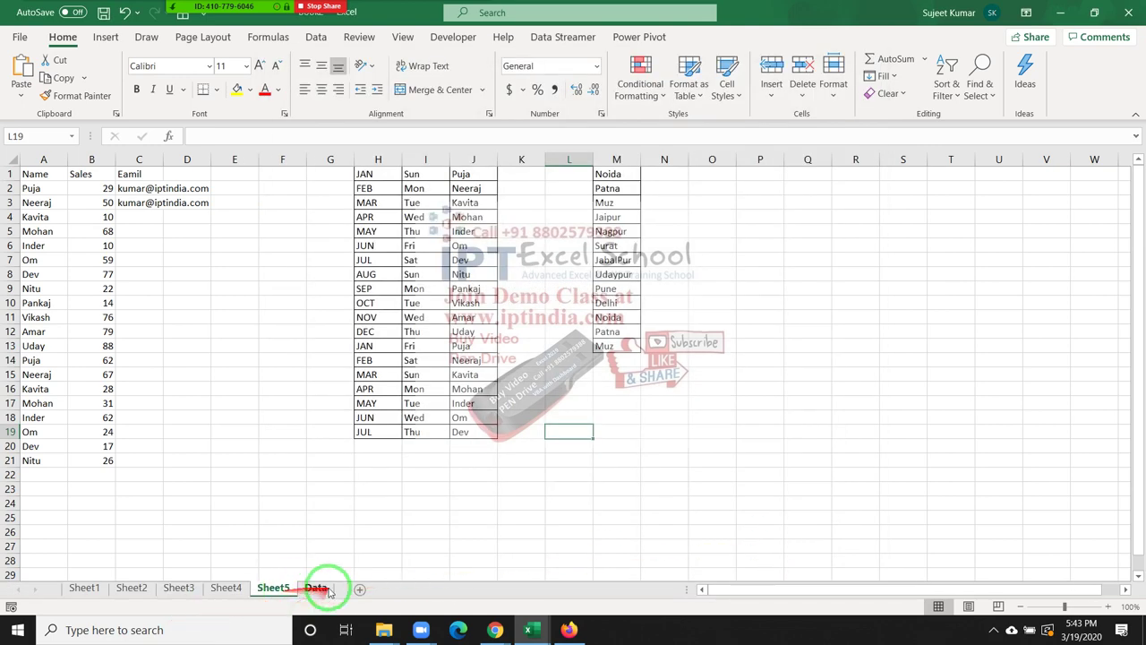
{"action": "left_click", "coordinate": [237, 591]}
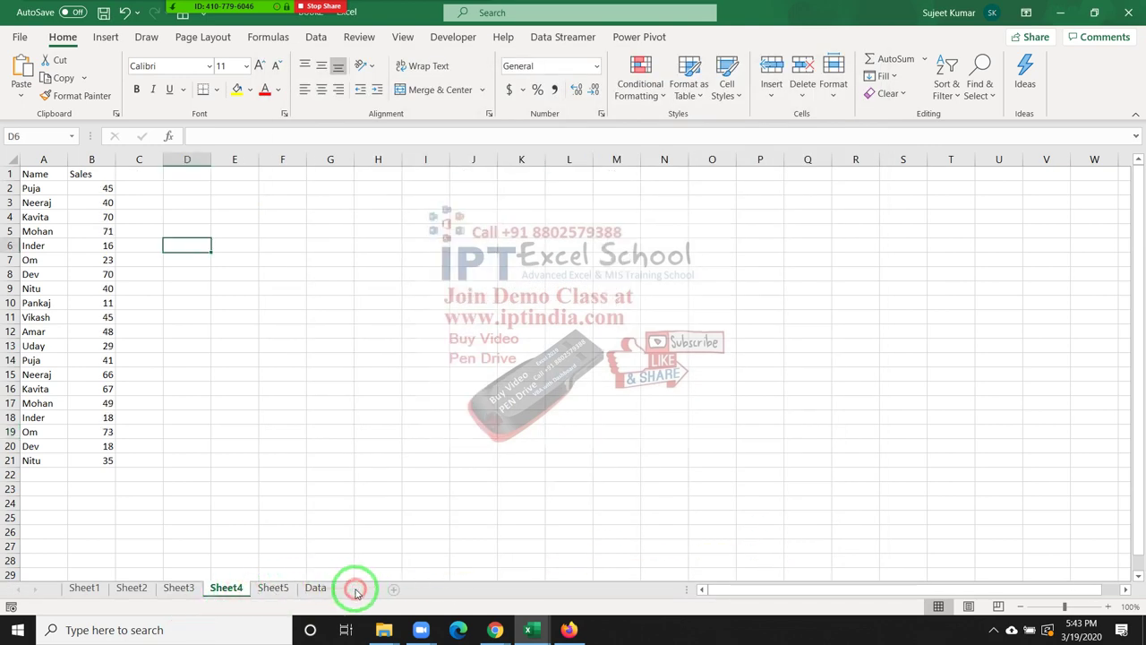
{"action": "left_click", "coordinate": [358, 589]}
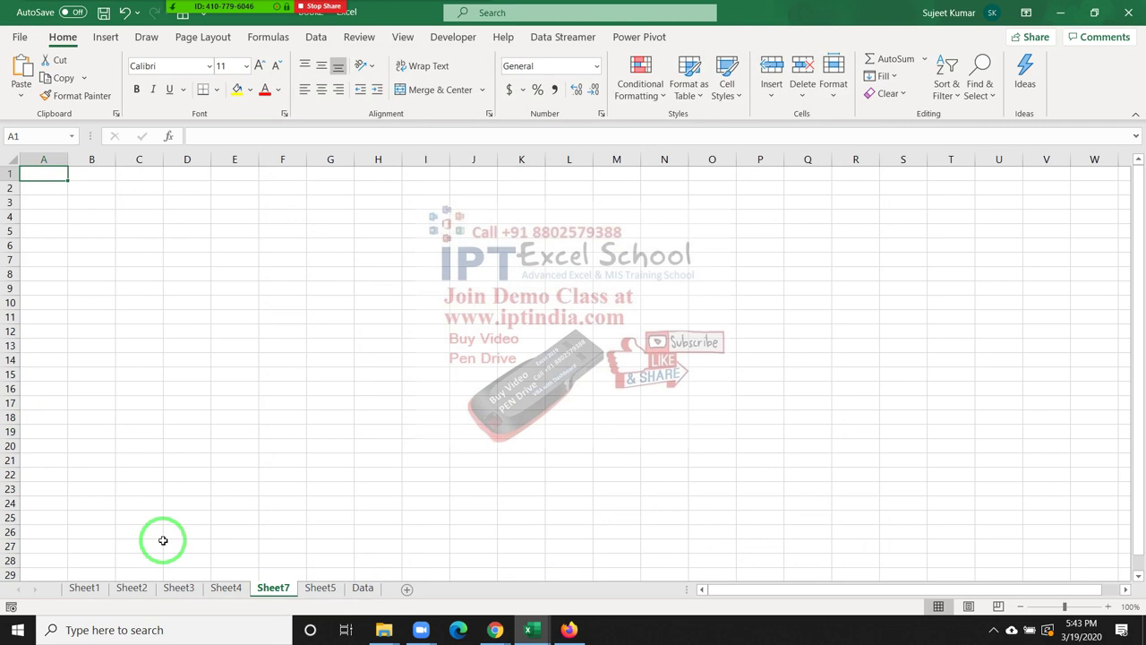
Step: Enter the headers Date, File, For, To and Path across A1:E1
{"action": "type", "text": "Date"}
{"action": "key", "text": "Tab"}
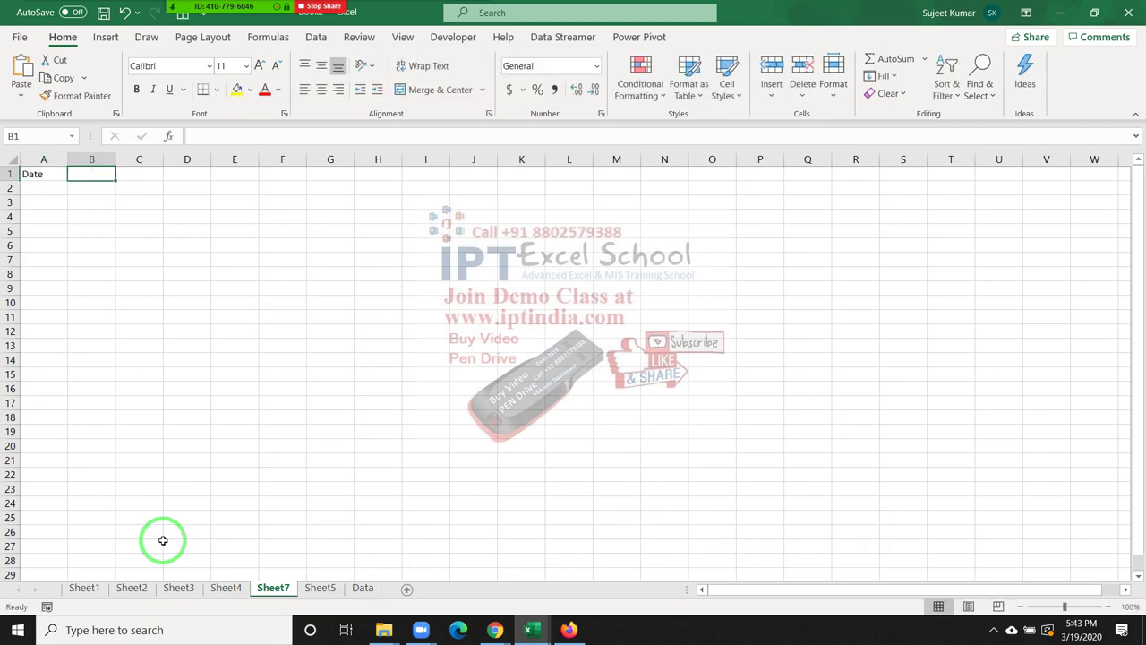
{"action": "type", "text": "File"}
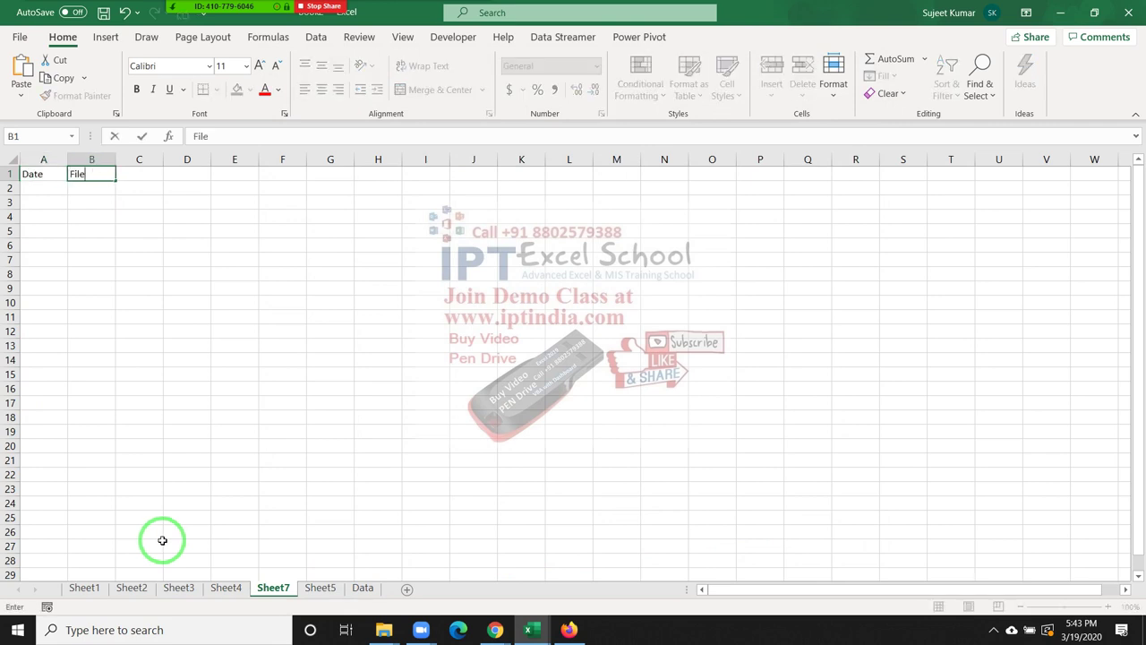
{"action": "key", "text": "Tab"}
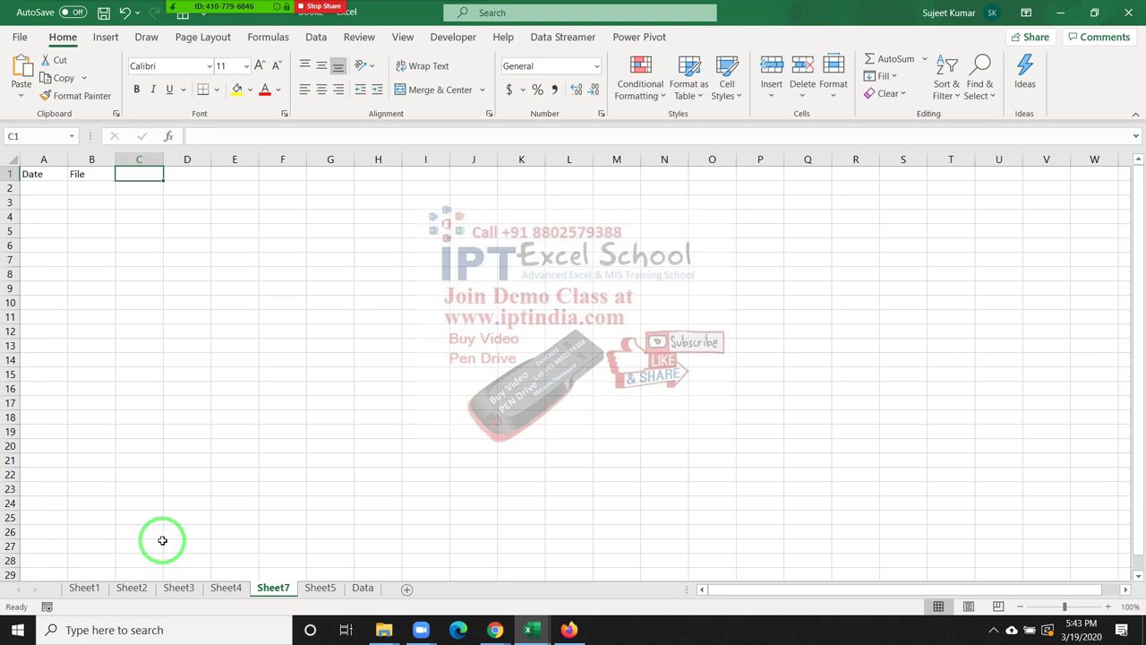
{"action": "type", "text": "For"}
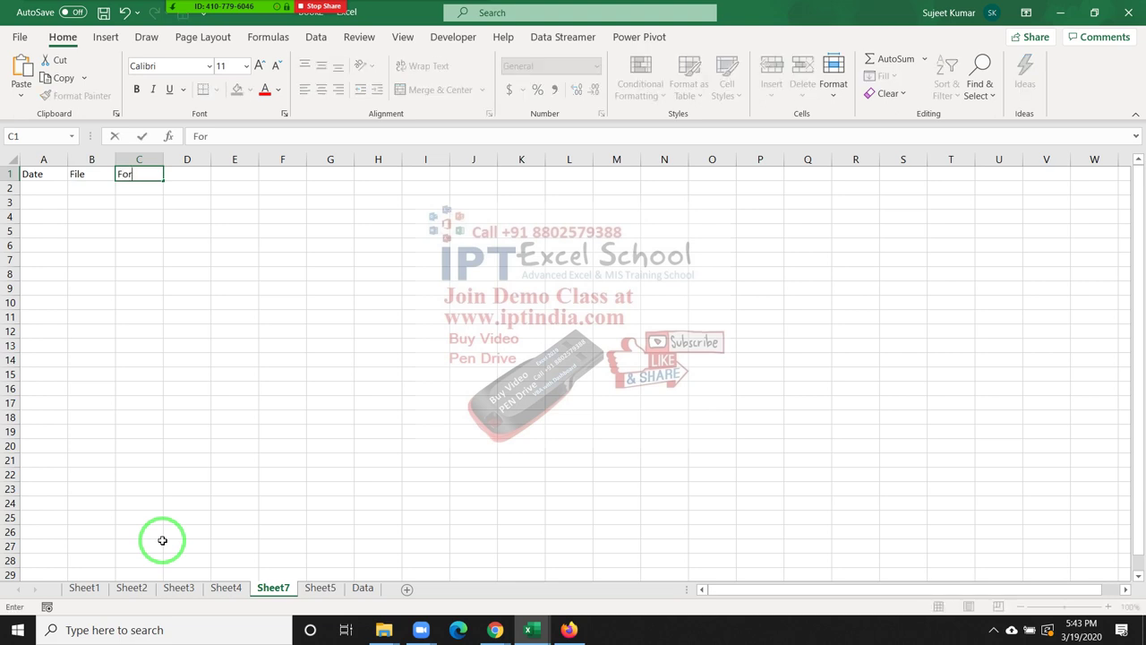
{"action": "key", "text": "Tab"}
{"action": "type", "text": "To"}
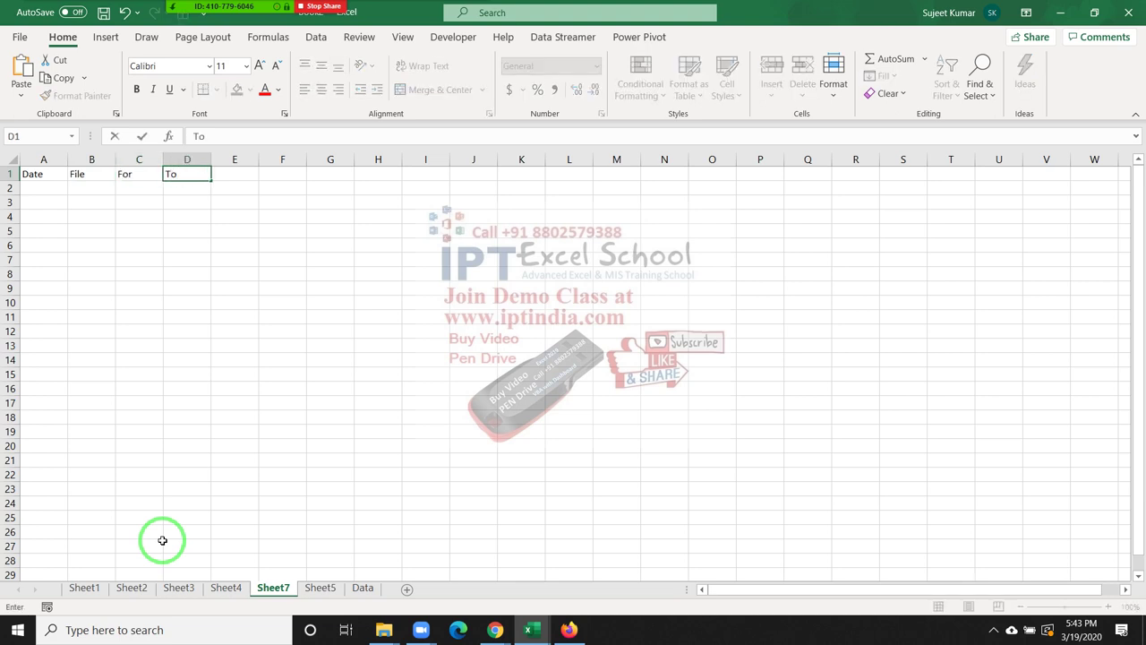
{"action": "key", "text": "Tab"}
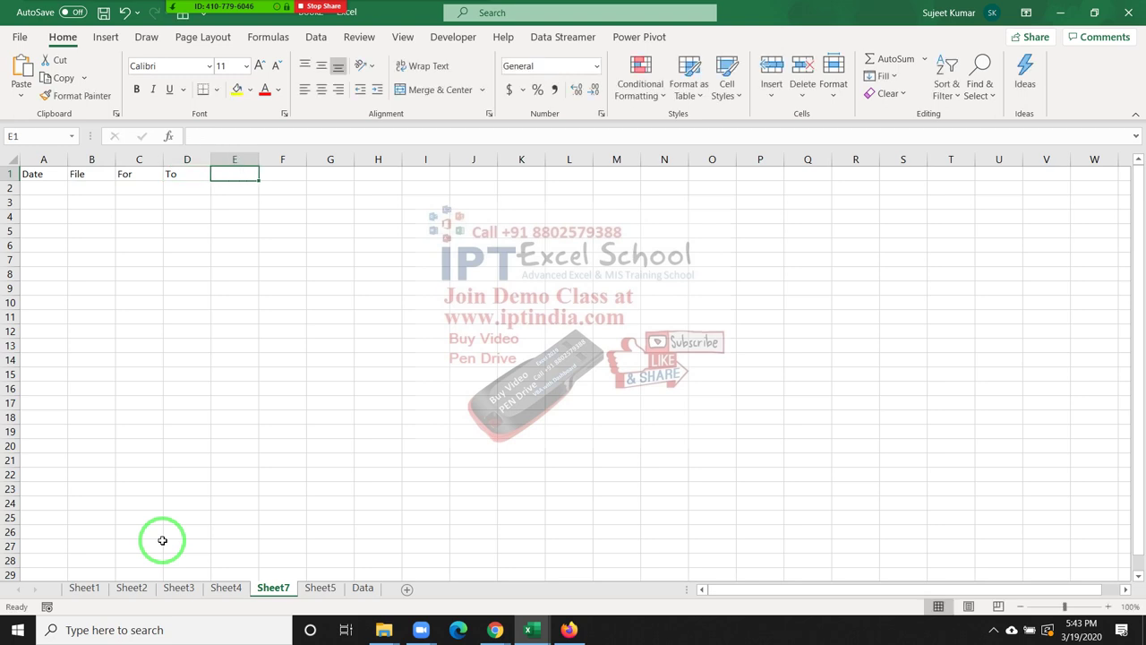
{"action": "type", "text": "Locat"}
{"action": "key", "text": "BackSpace"}
{"action": "key", "text": "BackSpace"}
{"action": "key", "text": "BackSpace"}
{"action": "key", "text": "BackSpace"}
{"action": "key", "text": "BackSpace"}
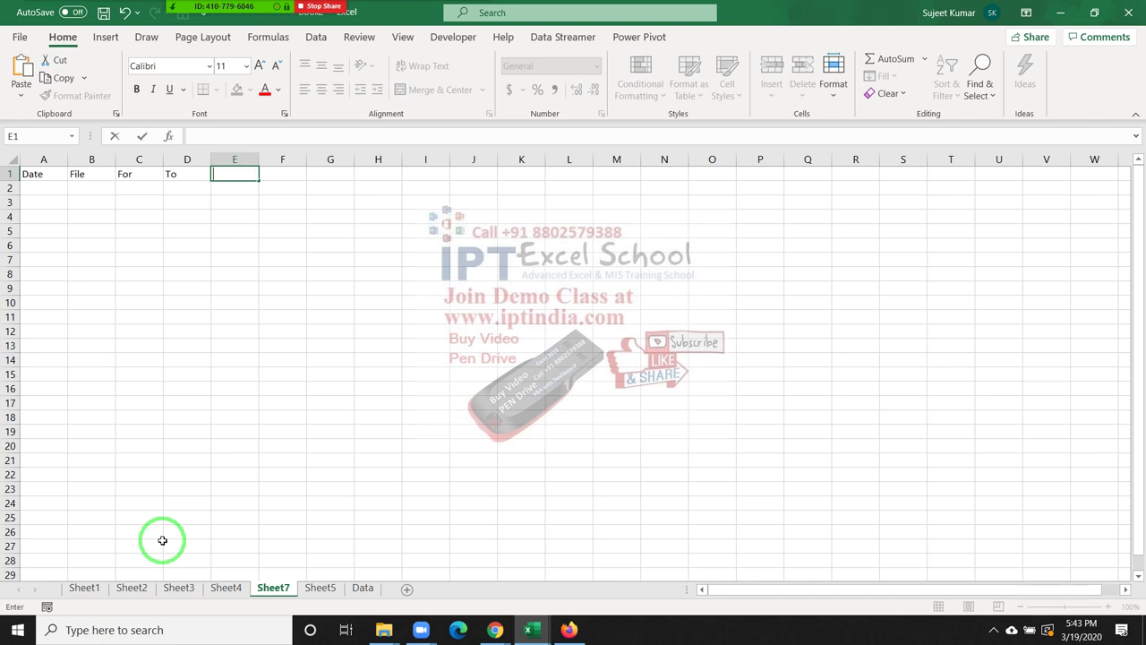
{"action": "type", "text": "Ptha"}
{"action": "key", "text": "BackSpace"}
{"action": "key", "text": "BackSpace"}
{"action": "key", "text": "BackSpace"}
{"action": "type", "text": "ath"}
{"action": "key", "text": "Return"}
{"action": "left_click_drag", "start_coordinate": [162, 539], "coordinate": [154, 566]}
{"action": "mouse_move", "coordinate": [56, 190]}
{"action": "left_mouse_down"}
{"action": "mouse_move", "coordinate": [268, 217]}
{"action": "mouse_move", "coordinate": [234, 475]}
{"action": "left_mouse_up"}
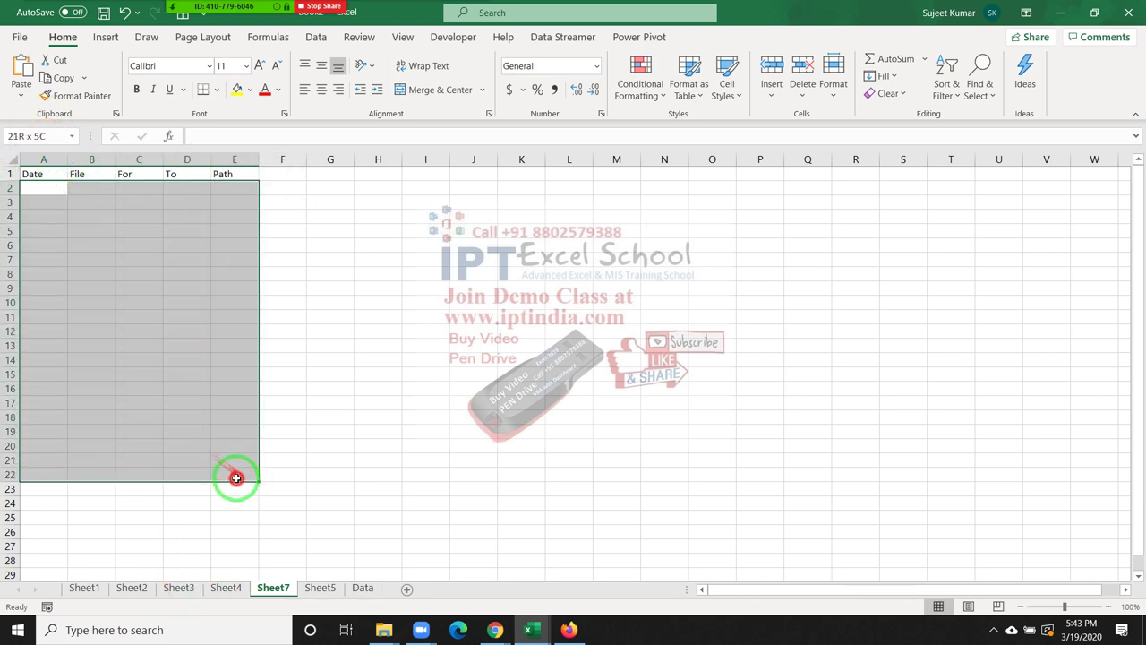
{"action": "left_click", "coordinate": [356, 317]}
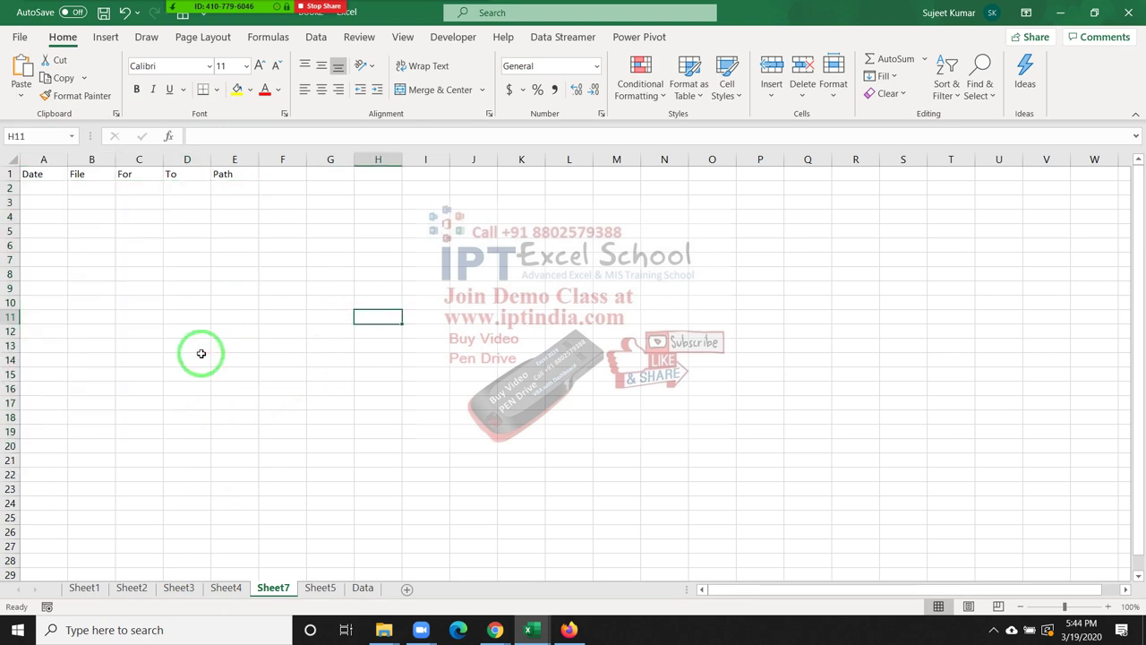
{"action": "key", "text": "ctrl+f"}
{"action": "key", "text": "Escape"}
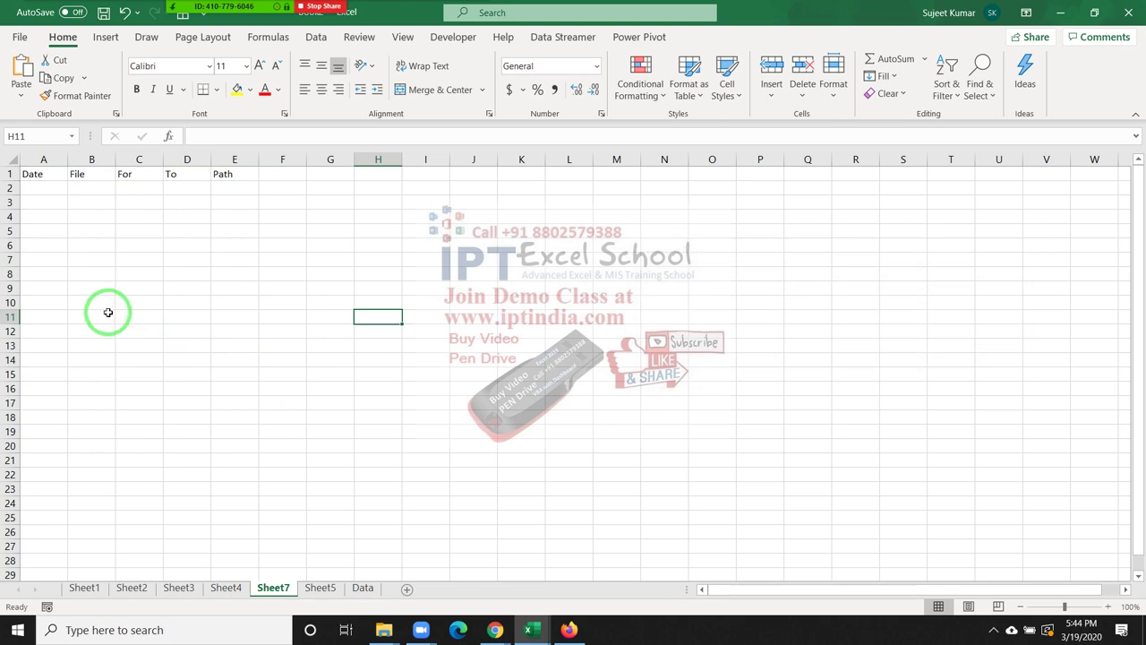
{"action": "mouse_move", "coordinate": [36, 188]}
{"action": "left_mouse_down"}
{"action": "mouse_move", "coordinate": [128, 269]}
{"action": "mouse_move", "coordinate": [215, 387]}
{"action": "left_mouse_up"}
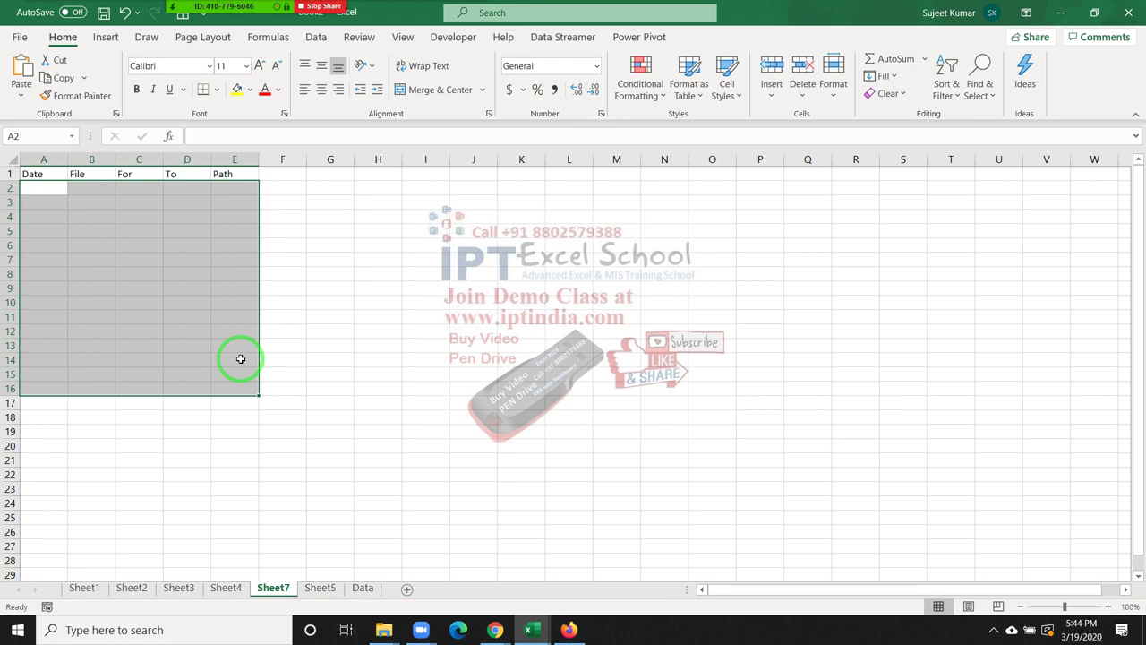
{"action": "key", "text": "ctrl+Home"}
{"action": "key", "text": "ctrl+shift+Right"}
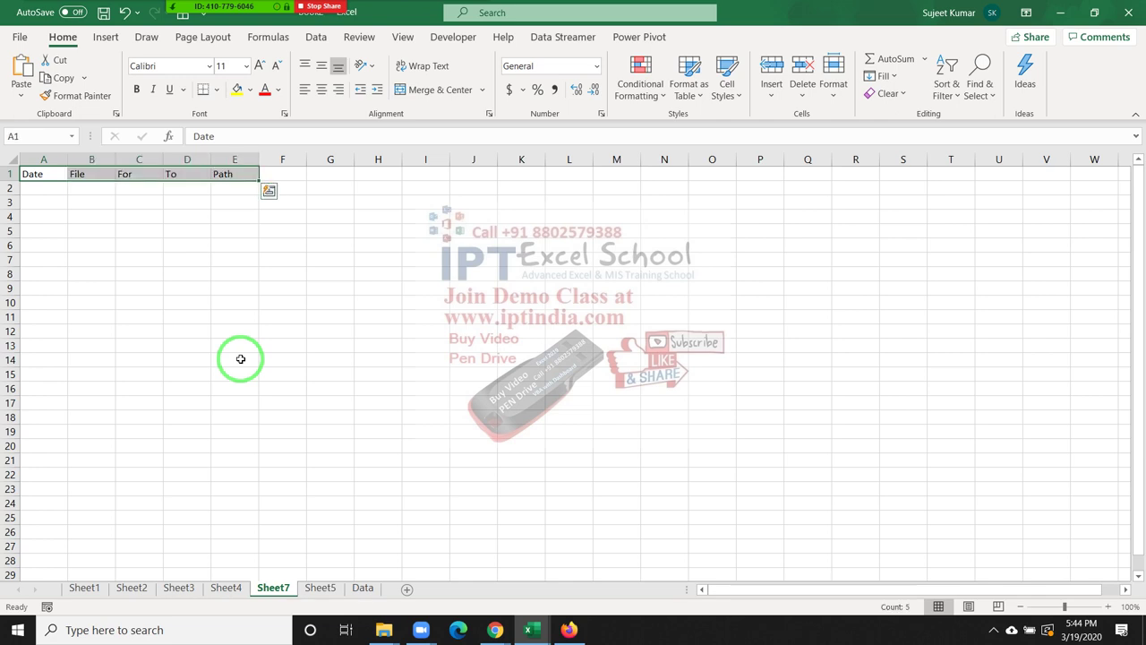
{"action": "key", "text": "ctrl+Home"}
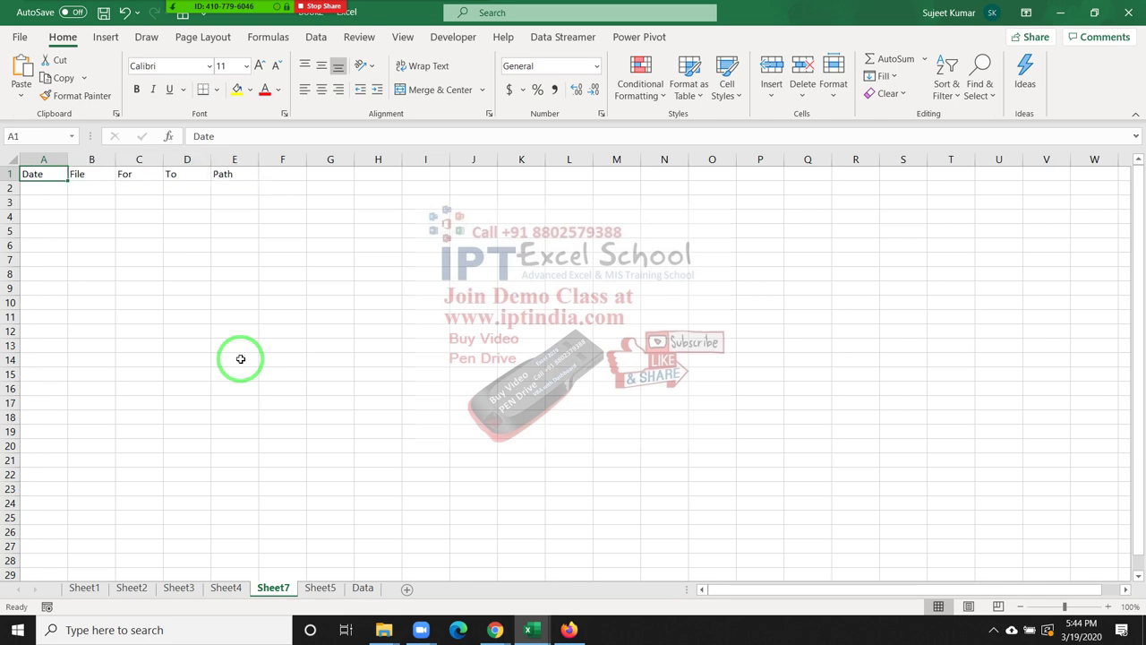
{"action": "key", "text": "Down"}
{"action": "key", "text": "shift+Right"}
{"action": "key", "text": "shift+Right"}
{"action": "key", "text": "shift+Right"}
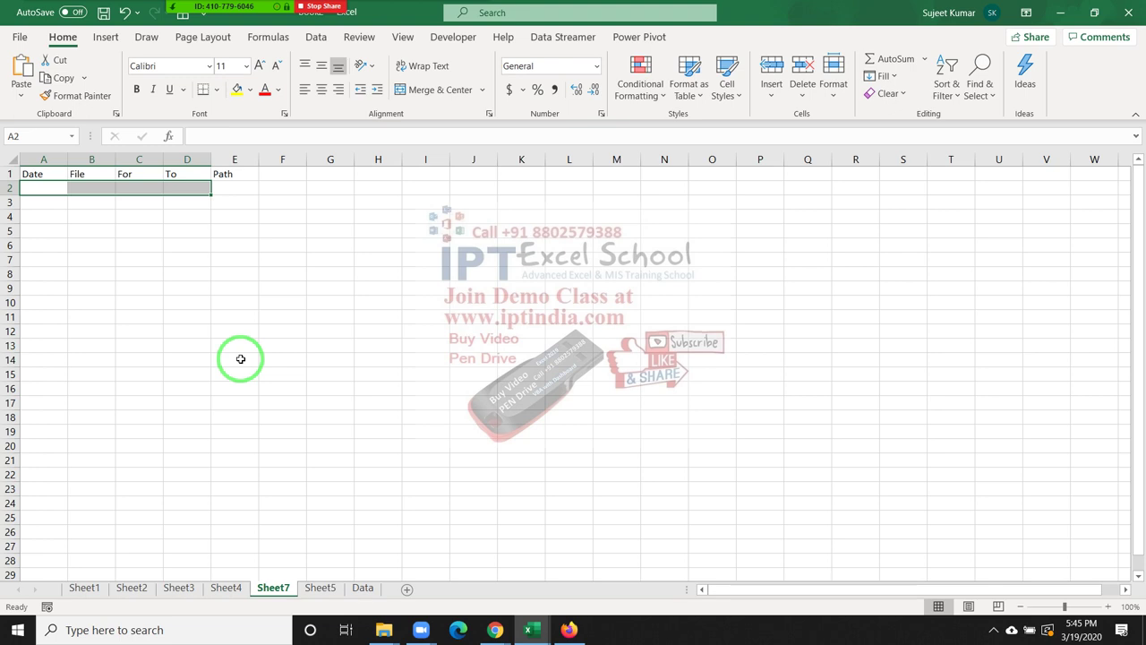
{"action": "left_click", "coordinate": [81, 301]}
{"action": "mouse_move", "coordinate": [40, 188]}
{"action": "left_mouse_down"}
{"action": "mouse_move", "coordinate": [267, 231]}
{"action": "mouse_move", "coordinate": [202, 487]}
{"action": "left_mouse_up"}
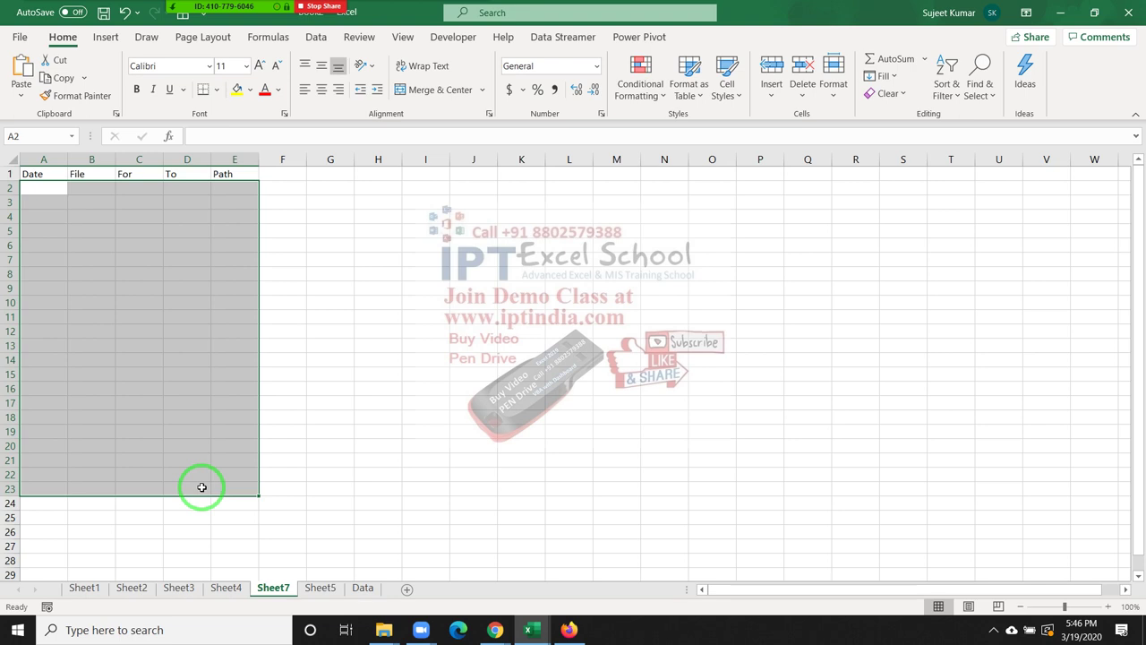
Step: Reopen Book2 from the File start page, then create a new blank workbook with Ctrl+N
{"action": "left_click", "coordinate": [73, 332]}
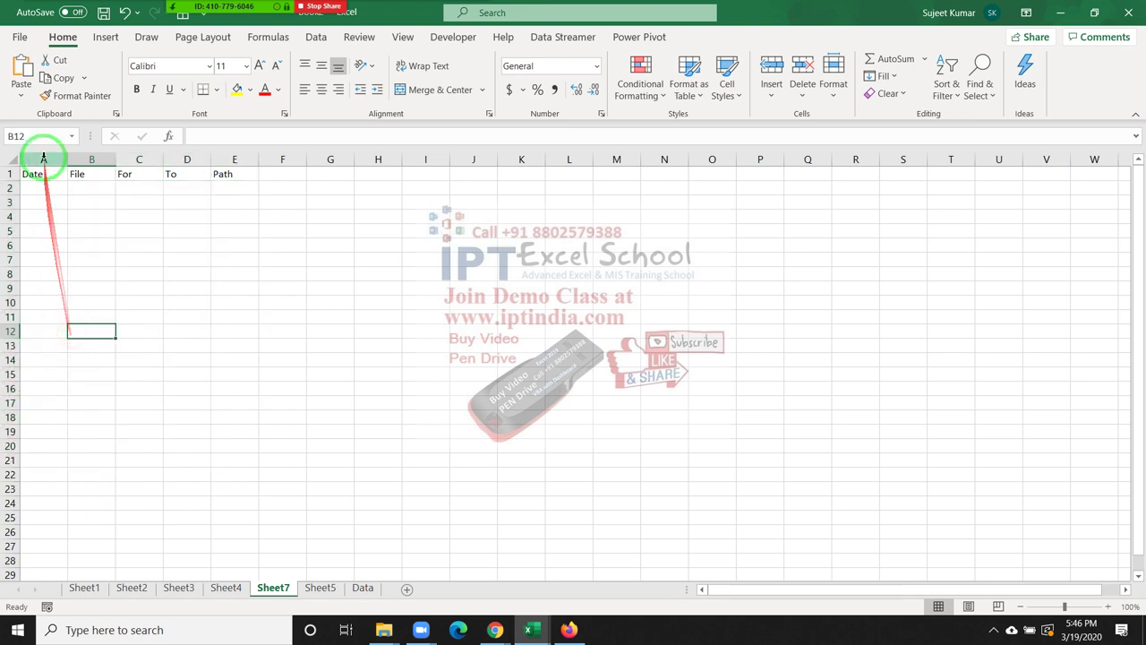
{"action": "left_click", "coordinate": [19, 36]}
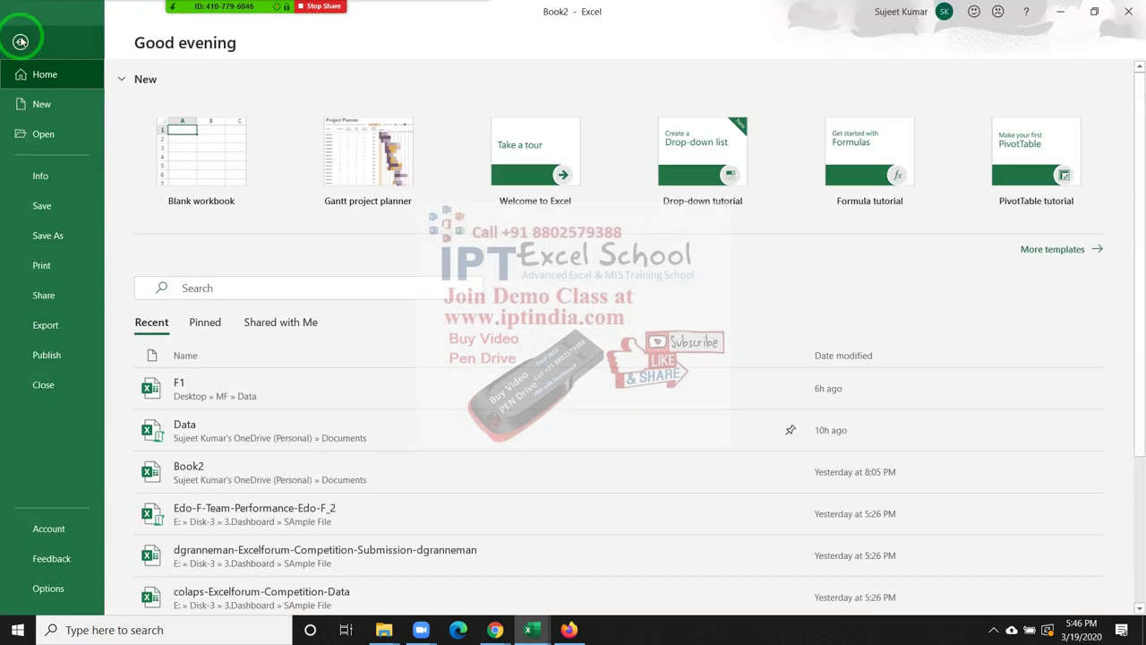
{"action": "left_click", "coordinate": [20, 42]}
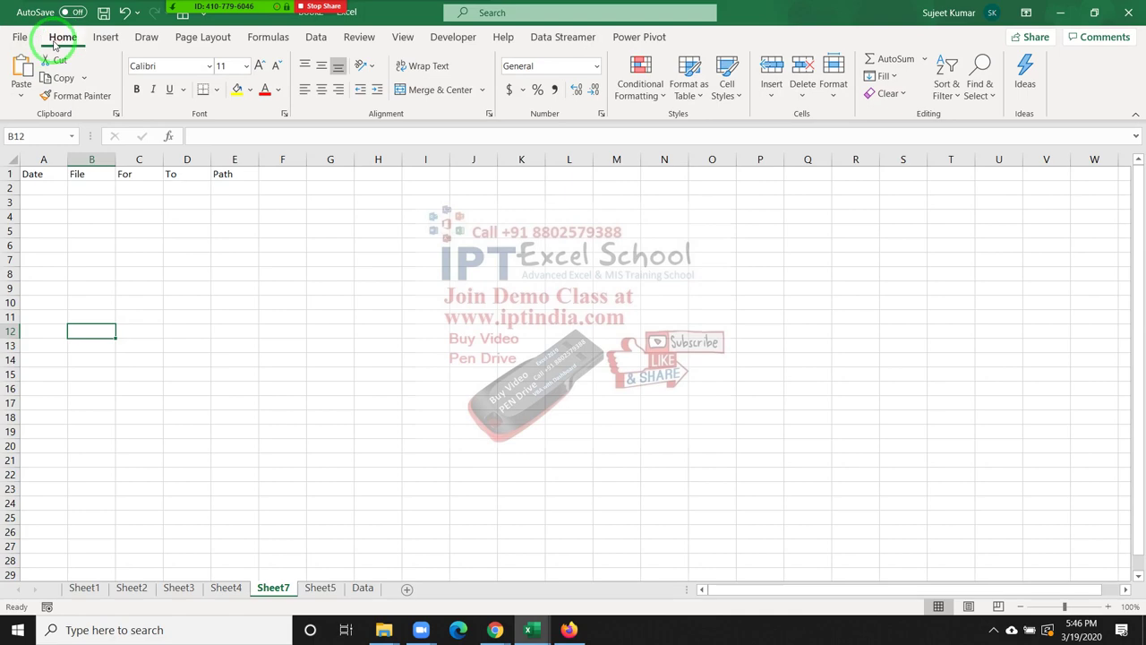
{"action": "left_click", "coordinate": [20, 37]}
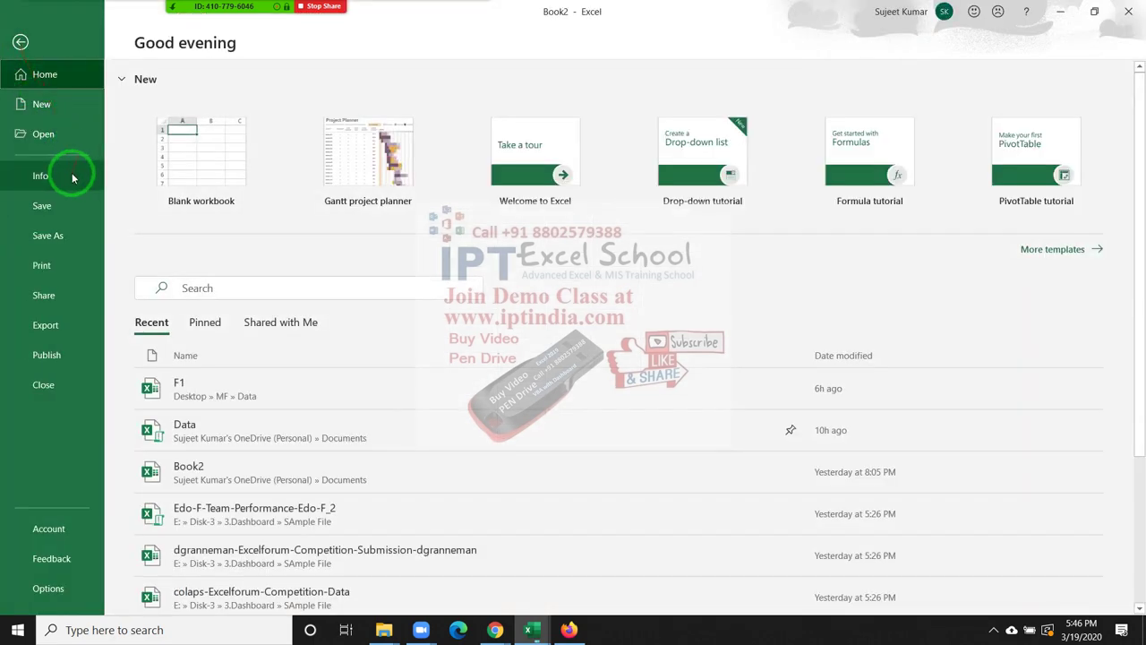
{"action": "left_click", "coordinate": [356, 479]}
{"action": "left_click", "coordinate": [115, 293]}
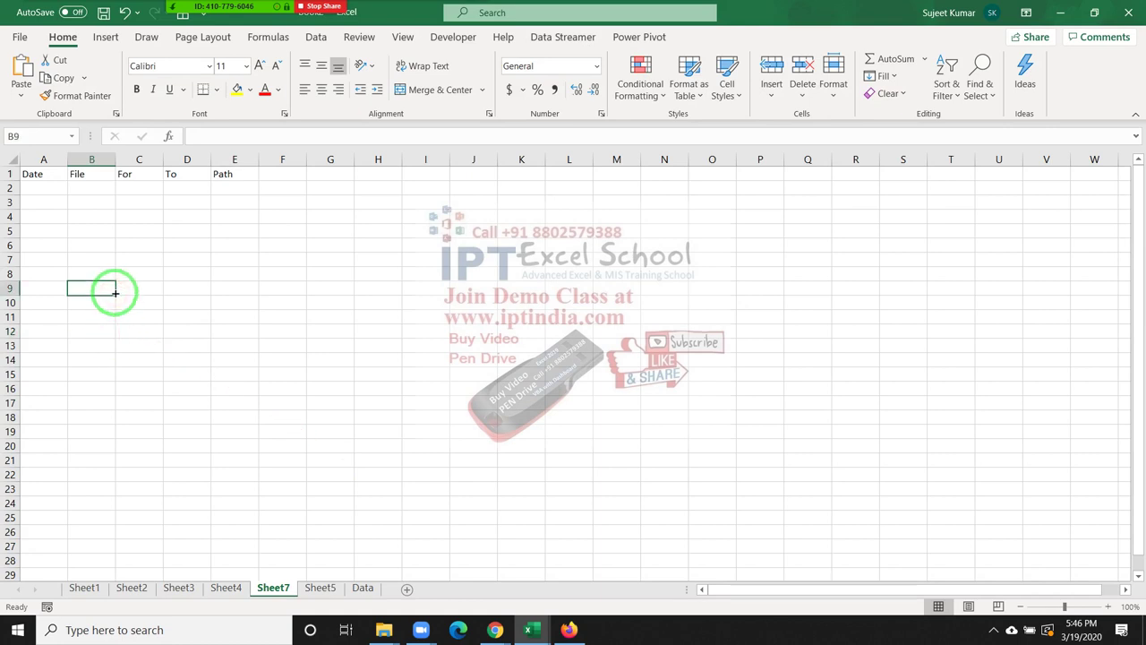
{"action": "key", "text": "ctrl+n"}
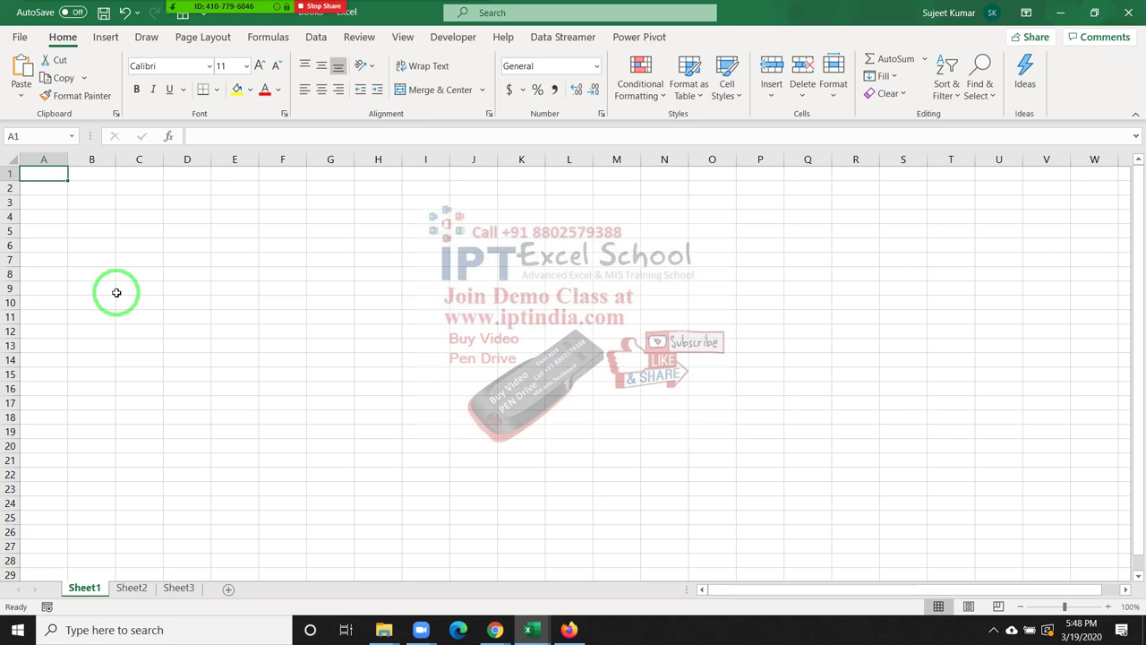
Step: Merge and centre A1:I4, enter 'Daily Sales Report', and enlarge its font to 26
{"action": "left_click_drag", "start_coordinate": [45, 174], "coordinate": [416, 217]}
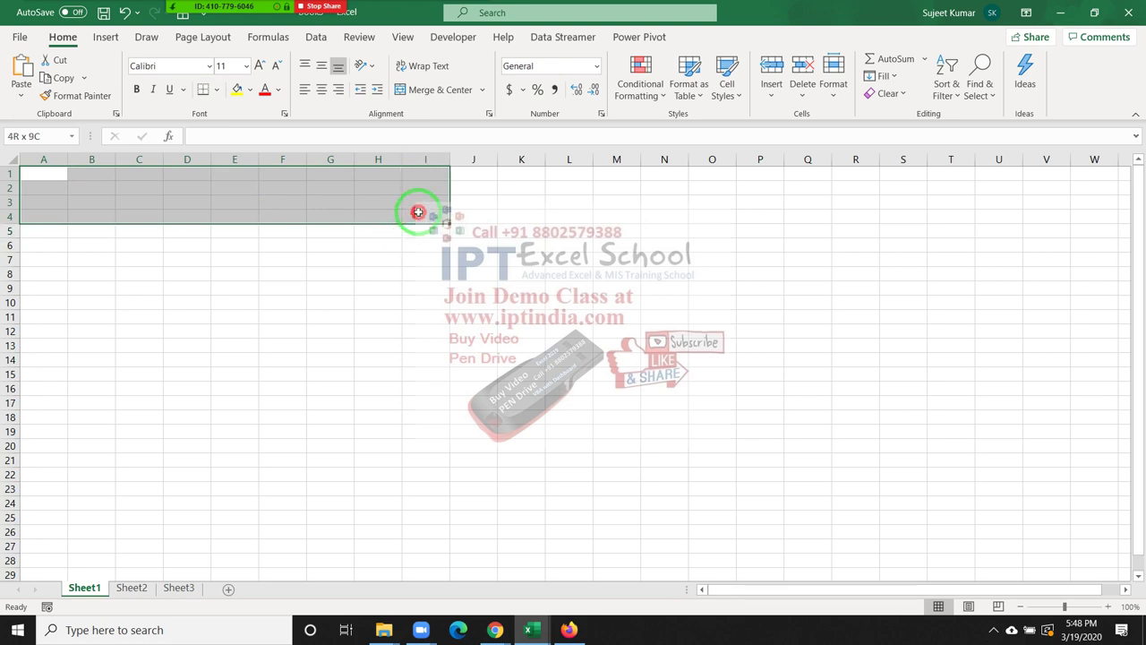
{"action": "left_click", "coordinate": [414, 90]}
{"action": "type", "text": "Daily Sales Report"}
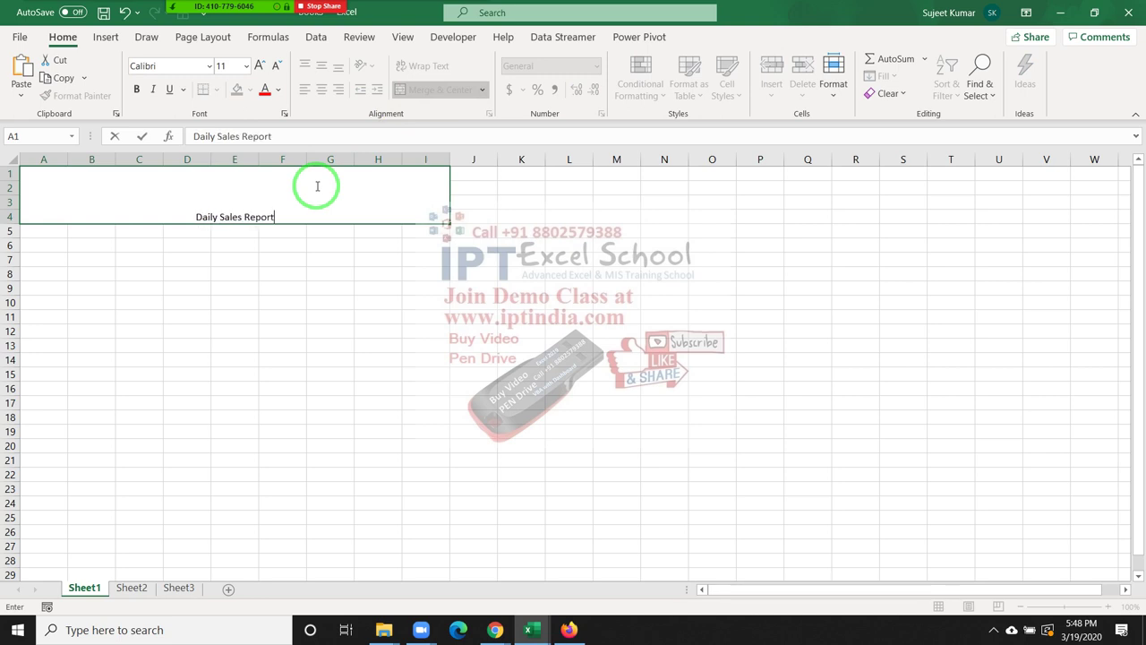
{"action": "key", "text": "Return"}
{"action": "left_click", "coordinate": [317, 185]}
{"action": "left_click", "coordinate": [259, 66]}
{"action": "left_click", "coordinate": [259, 66]}
{"action": "left_click", "coordinate": [259, 66]}
{"action": "left_click", "coordinate": [258, 68]}
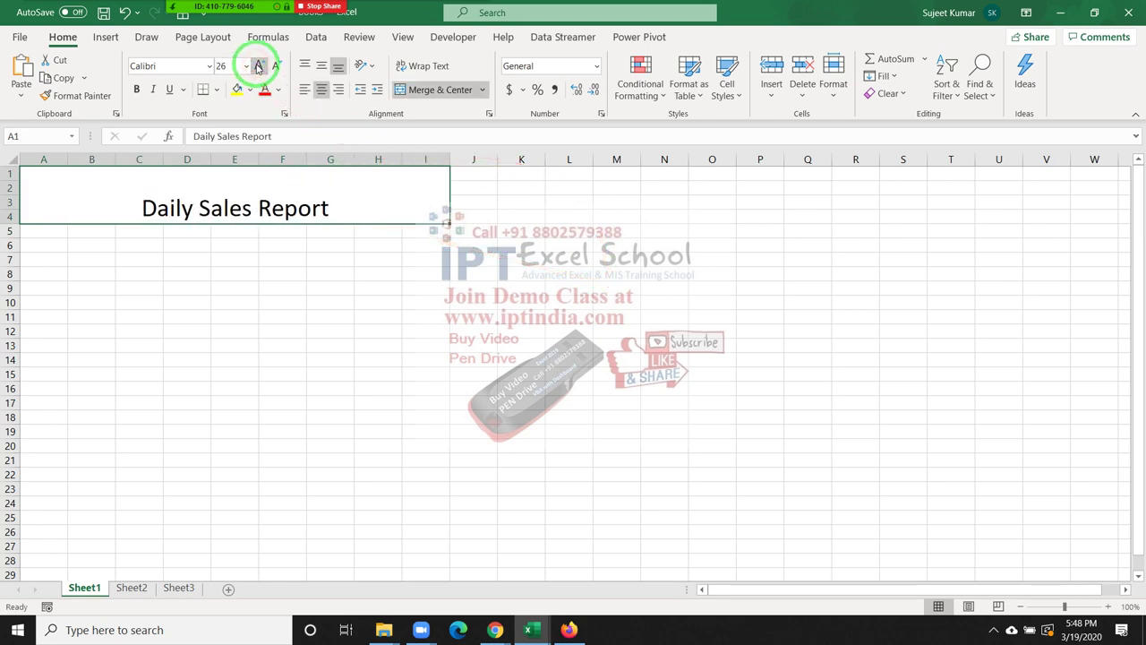
{"action": "left_click", "coordinate": [47, 249]}
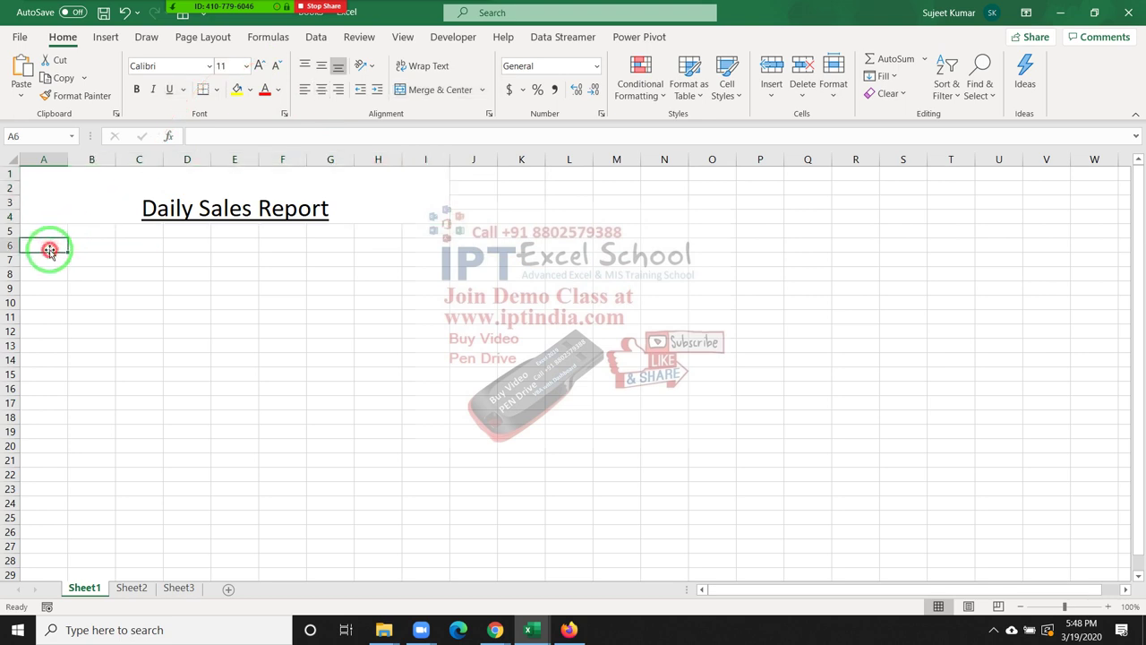
Step: Enter the Date label in A7 and the Location label in G7
{"action": "left_click", "coordinate": [51, 255]}
{"action": "type", "text": "Dat"}
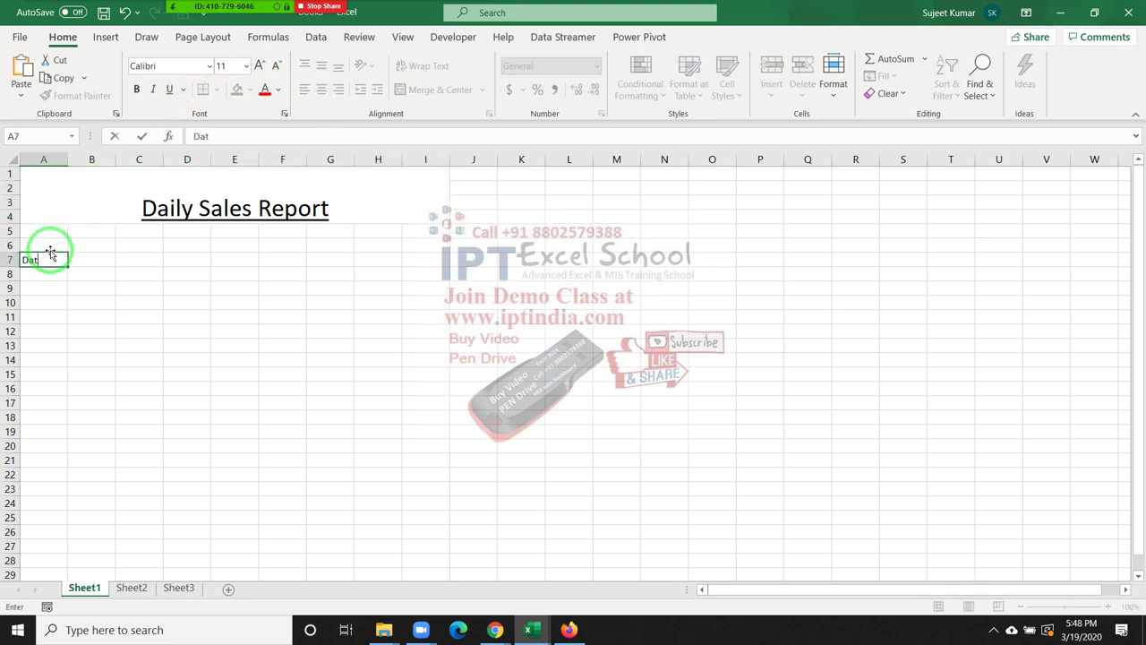
{"action": "type", "text": "e"}
{"action": "key", "text": "Tab"}
{"action": "key", "text": "Tab"}
{"action": "key", "text": "Tab"}
{"action": "key", "text": "Tab"}
{"action": "key", "text": "Tab"}
{"action": "key", "text": "Tab"}
{"action": "type", "text": "Lo"}
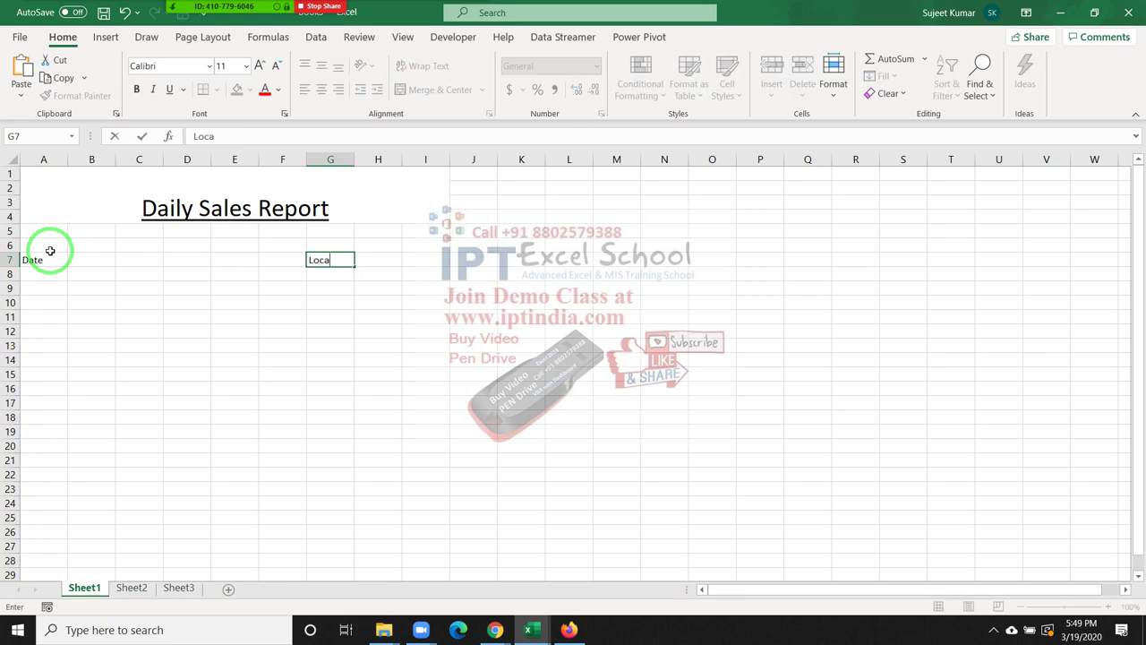
{"action": "type", "text": "n"}
{"action": "key", "text": "Return"}
{"action": "key", "text": "Return"}
{"action": "key", "text": "Return"}
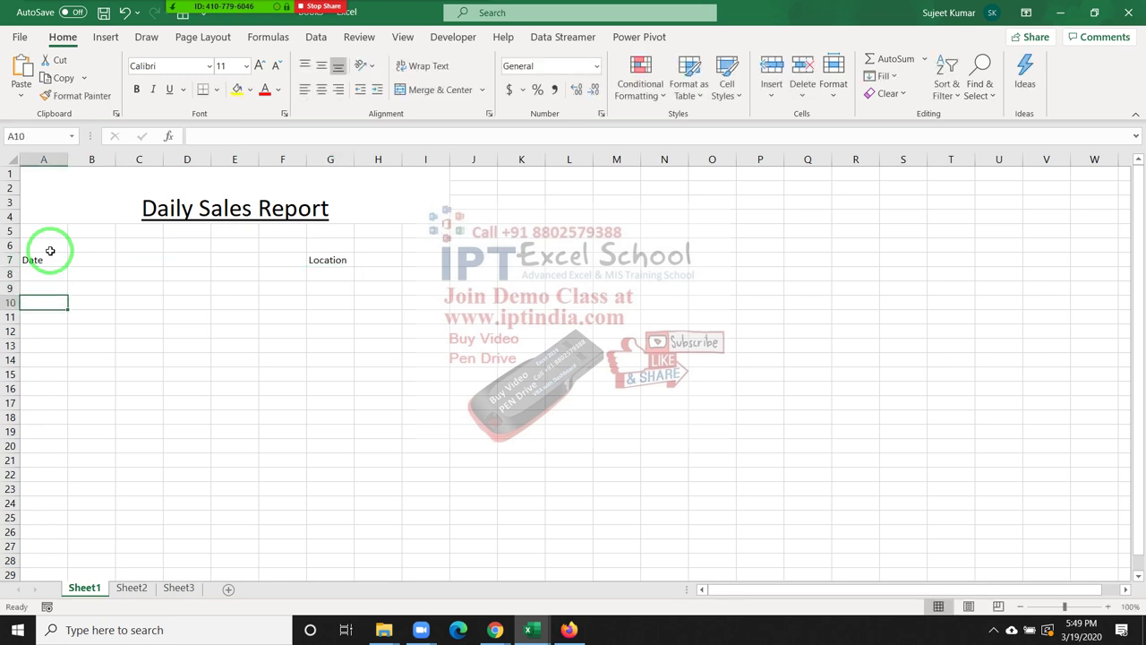
Step: Type row-10 headers Sr, Pert, Person, Dr, Cr, Balance across A10:F10 and select A10:F15
{"action": "type", "text": "Sr"}
{"action": "key", "text": "Tab"}
{"action": "type", "text": "Pe"}
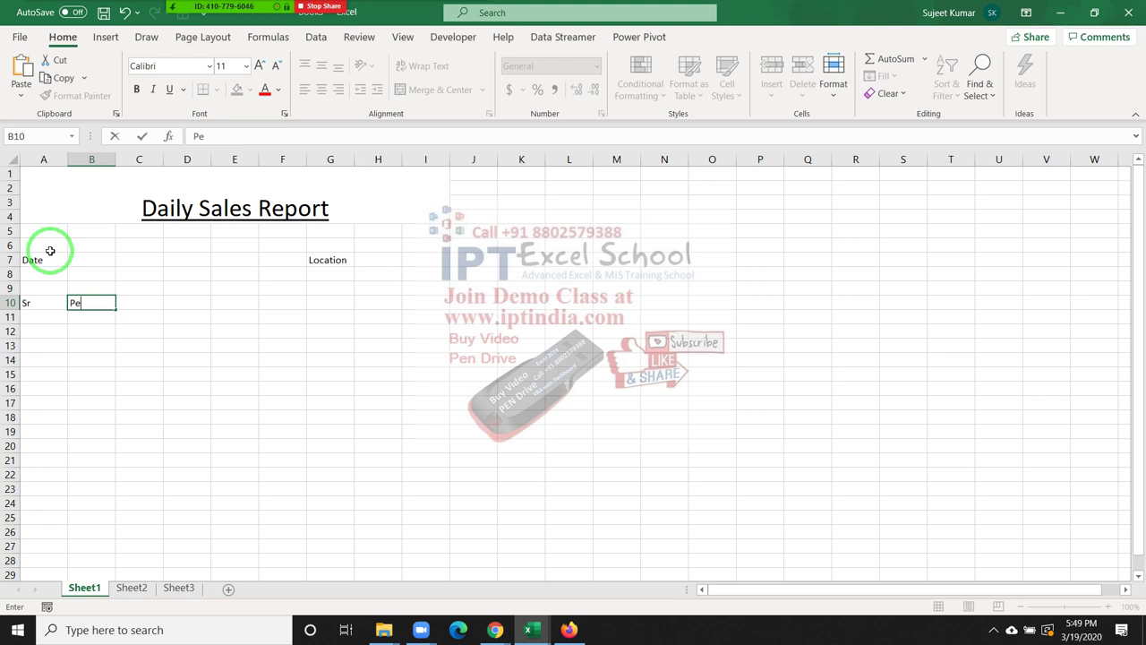
{"action": "key", "text": "Tab"}
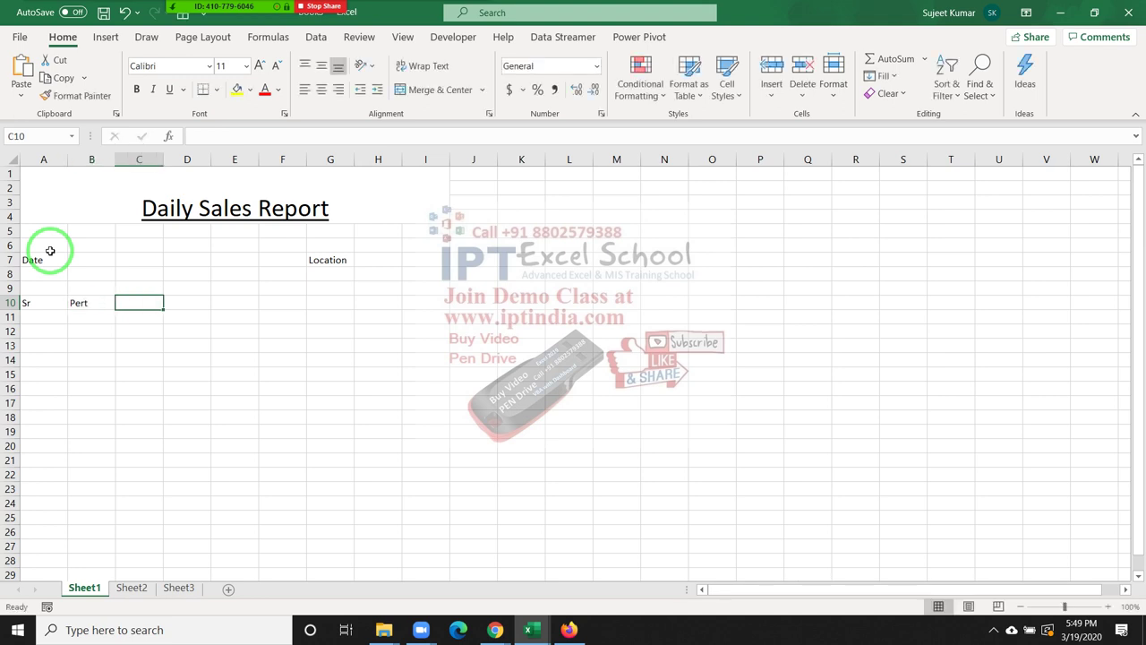
{"action": "type", "text": "Pers"}
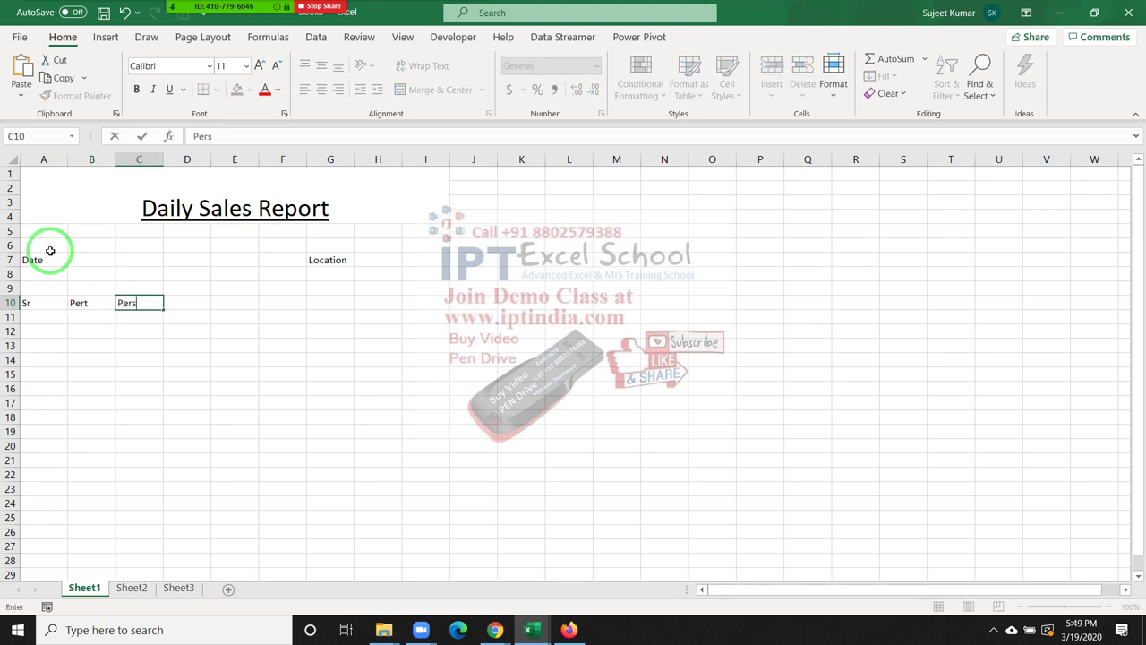
{"action": "type", "text": "on"}
{"action": "key", "text": "Tab"}
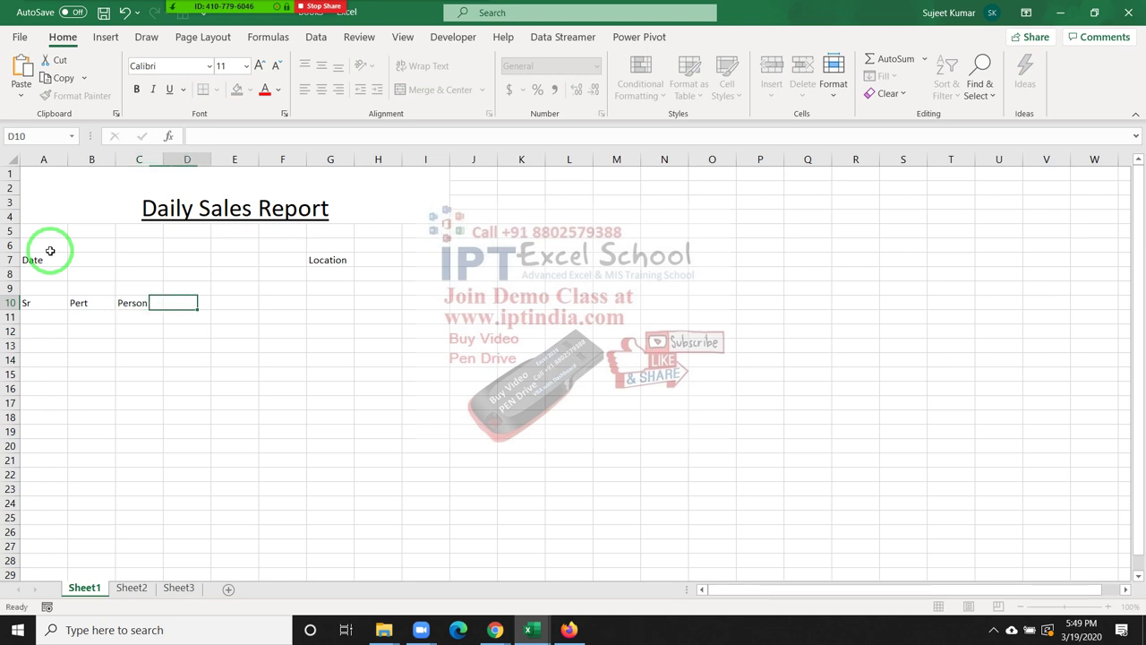
{"action": "type", "text": "Dr"}
{"action": "key", "text": "Tab"}
{"action": "type", "text": "Cr"}
{"action": "key", "text": "Tab"}
{"action": "type", "text": "Ba"}
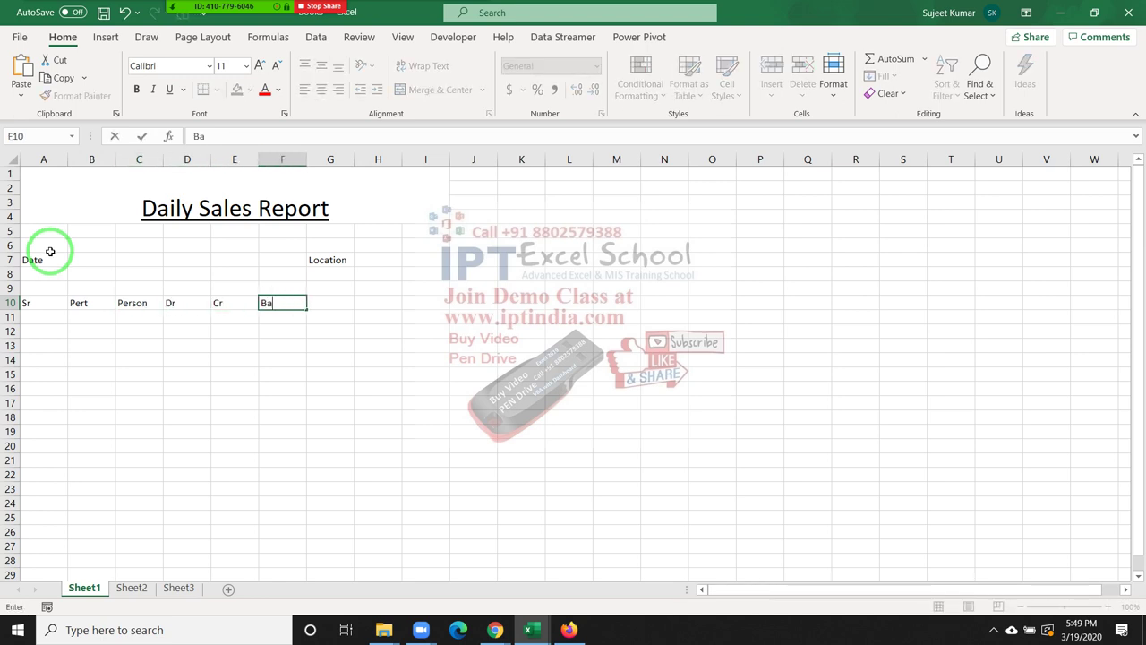
{"action": "type", "text": "lance"}
{"action": "key", "text": "Return"}
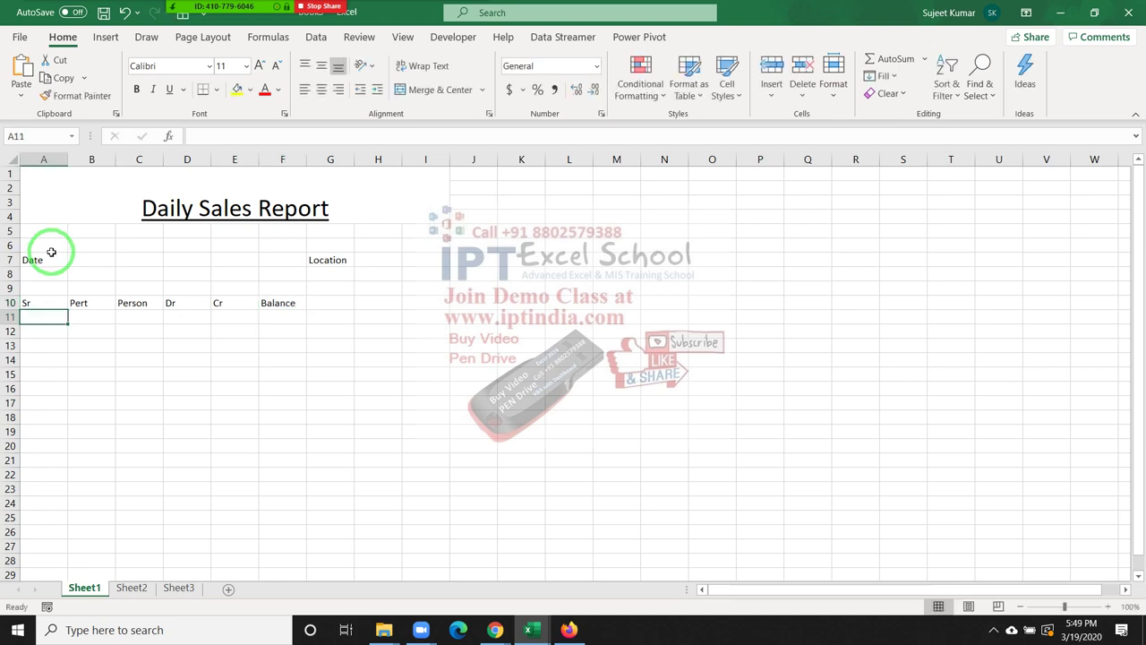
{"action": "mouse_move", "coordinate": [27, 302]}
{"action": "left_mouse_down"}
{"action": "mouse_move", "coordinate": [278, 398]}
{"action": "mouse_move", "coordinate": [305, 483]}
{"action": "mouse_move", "coordinate": [310, 545]}
{"action": "mouse_move", "coordinate": [294, 554]}
{"action": "left_mouse_up"}
Step: Apply All Borders to the table range A10:F28
{"action": "scroll", "coordinate": [293, 553], "scroll_direction": "down", "scroll_amount": 2}
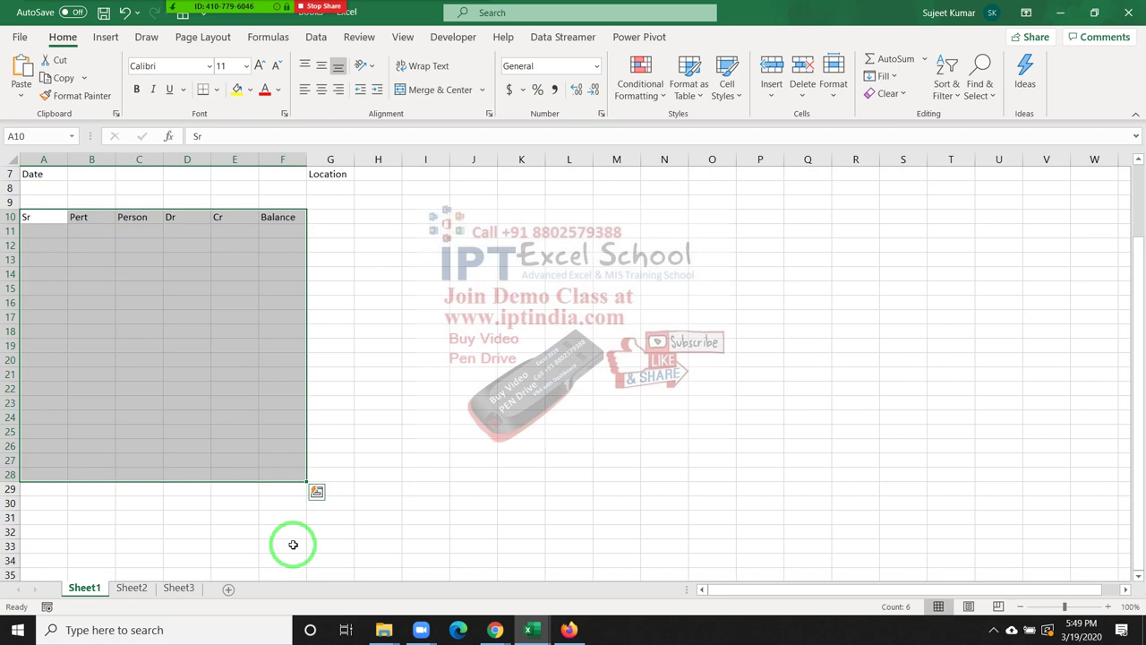
{"action": "left_click", "coordinate": [214, 87]}
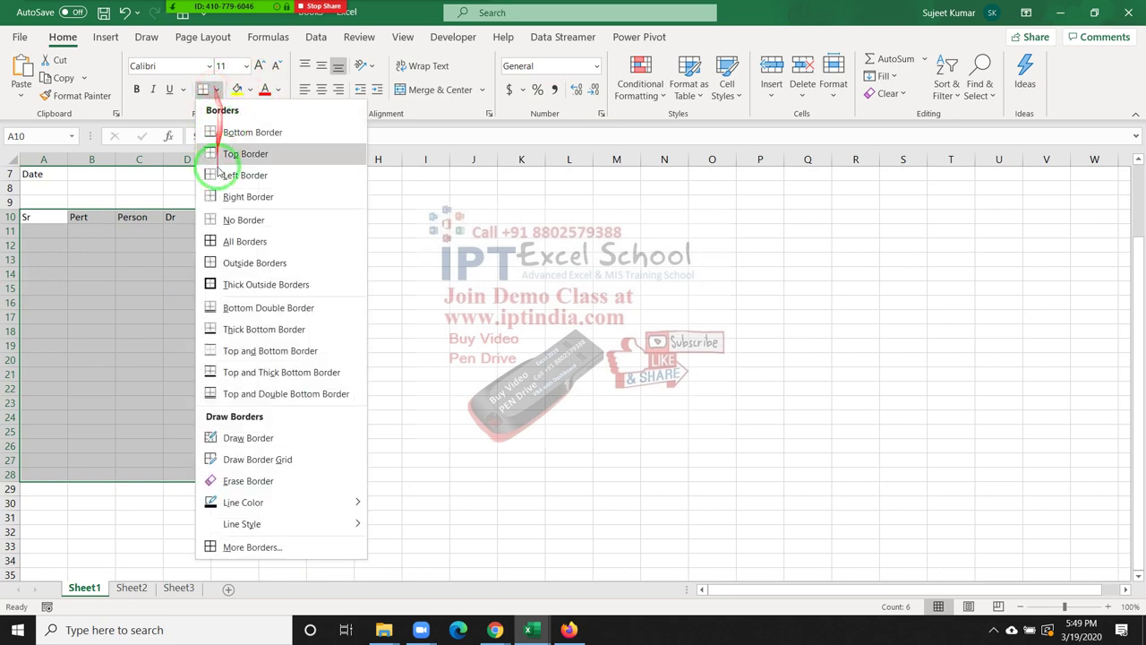
{"action": "left_click", "coordinate": [208, 243]}
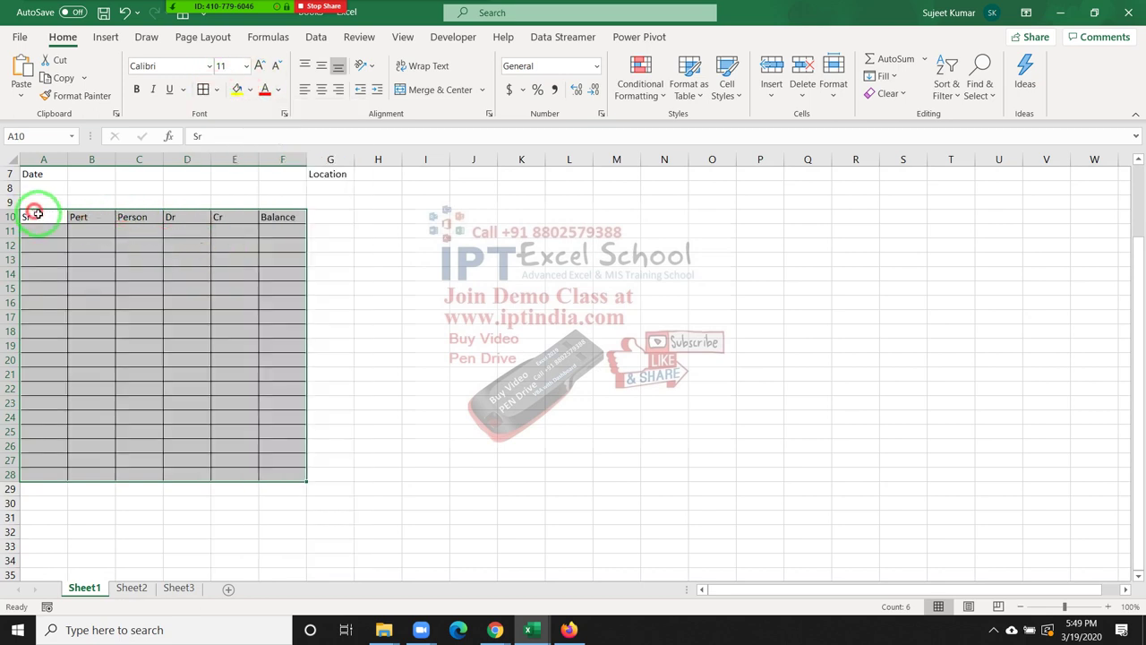
Step: Fill the header row A10:F10 light green
{"action": "left_click_drag", "start_coordinate": [41, 217], "coordinate": [285, 220]}
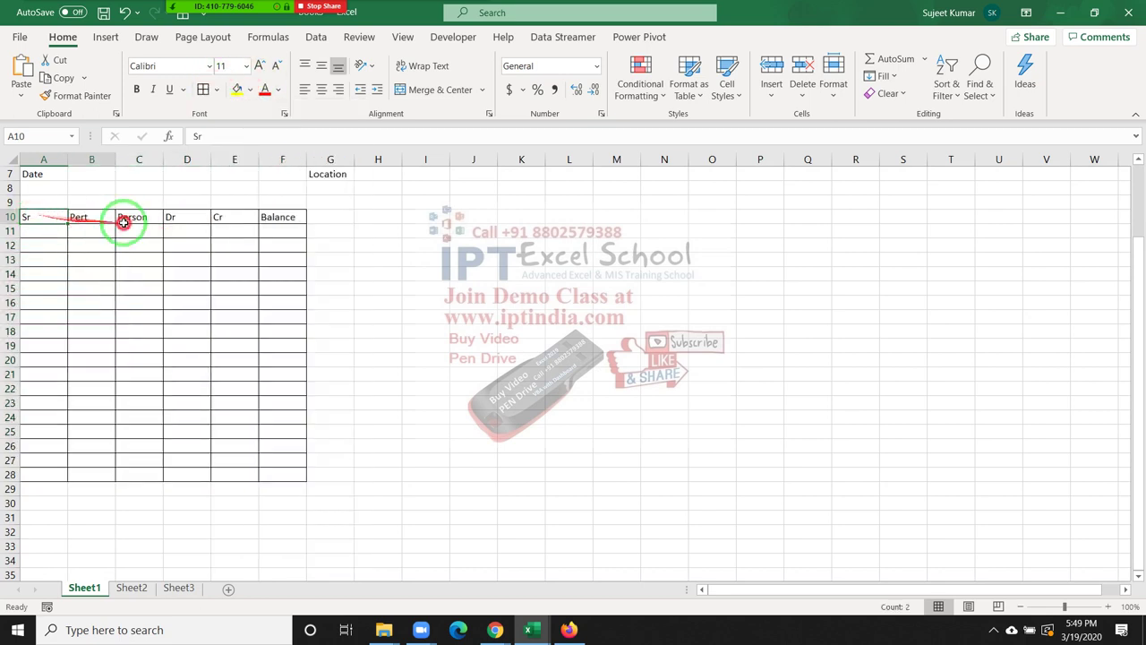
{"action": "left_click", "coordinate": [249, 89]}
{"action": "left_click", "coordinate": [282, 229]}
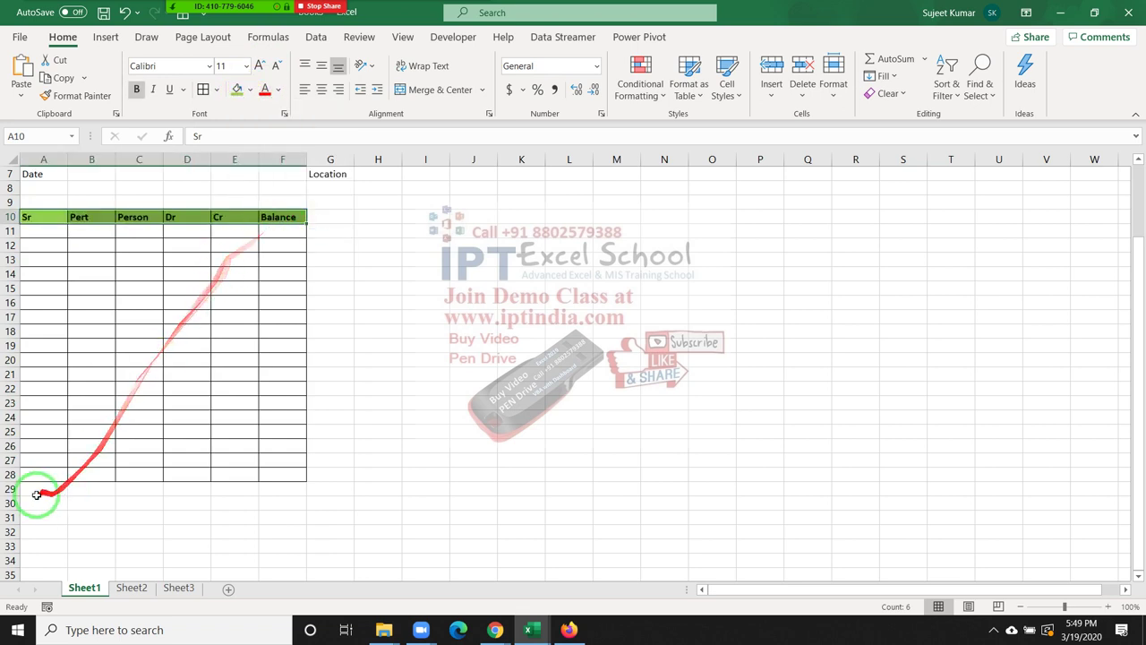
{"action": "left_click", "coordinate": [41, 475]}
{"action": "left_click", "coordinate": [283, 246]}
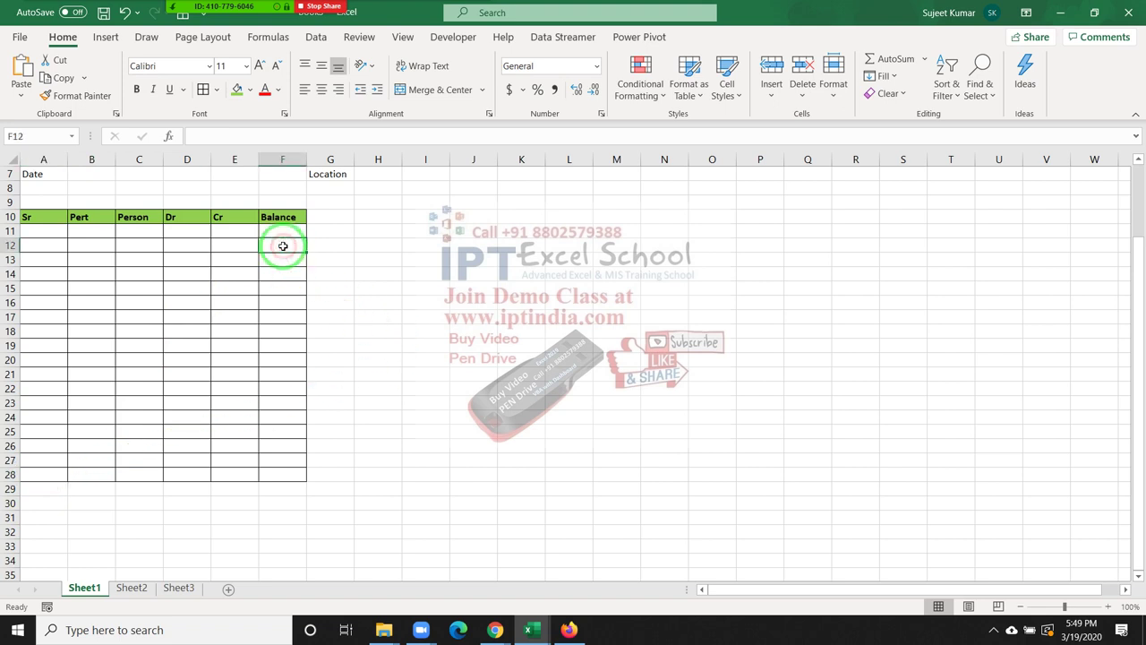
Step: Enter the running-balance formula =E12+F11-D12 in F12
{"action": "type", "text": "="}
{"action": "key", "text": "Left"}
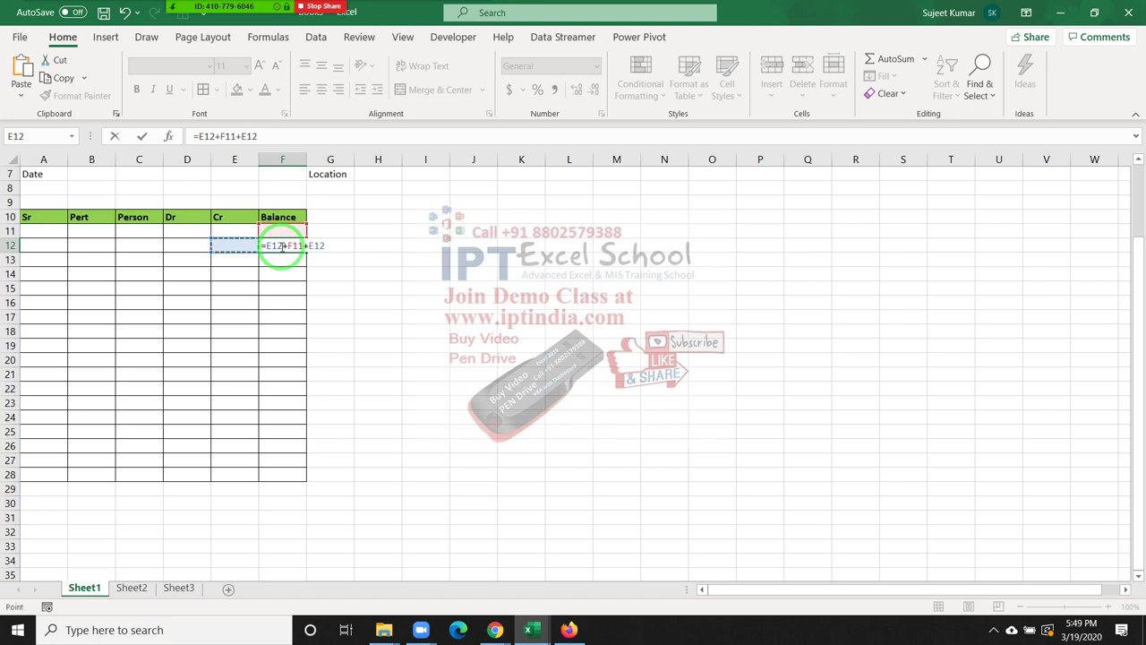
{"action": "key", "text": "Left"}
{"action": "key", "text": "BackSpace"}
{"action": "key", "text": "BackSpace"}
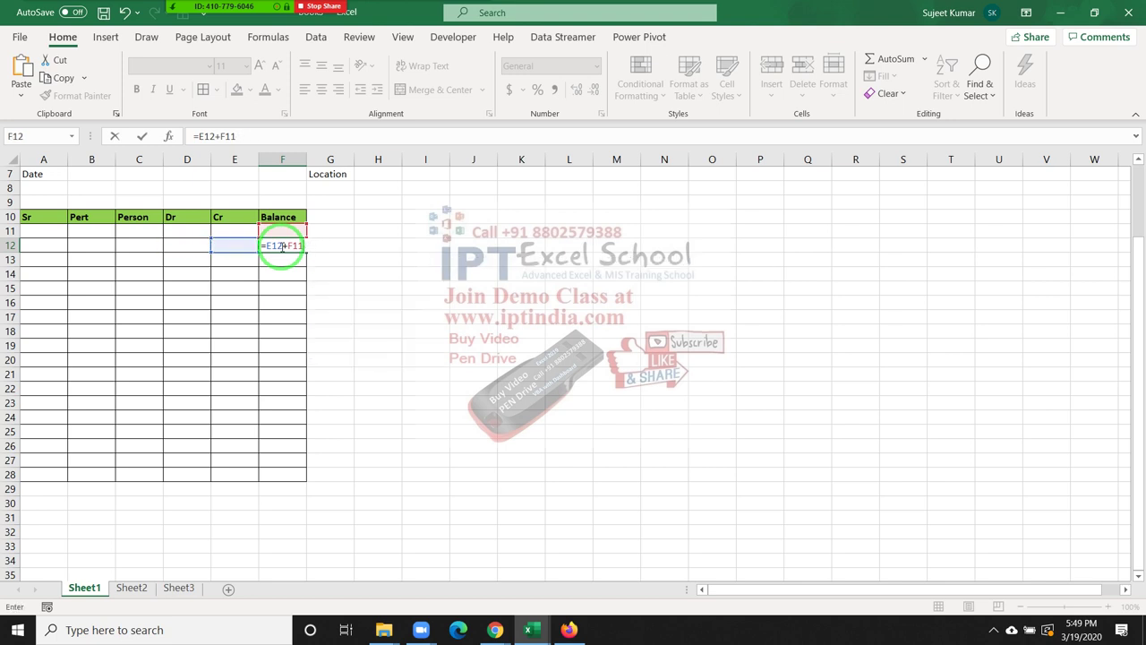
{"action": "left_click", "coordinate": [203, 240]}
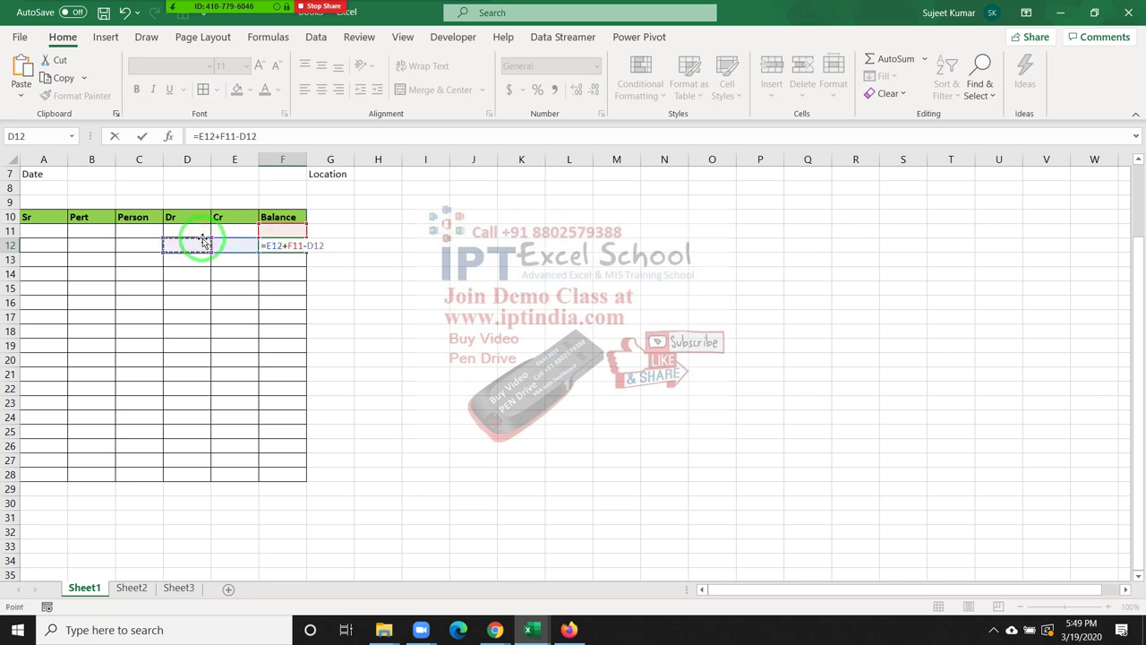
{"action": "key", "text": "Return"}
Step: Set F11 to =E11, fill the balance formula down to F28, and begin the Total label in A29
{"action": "key", "text": "Up"}
{"action": "key", "text": "Up"}
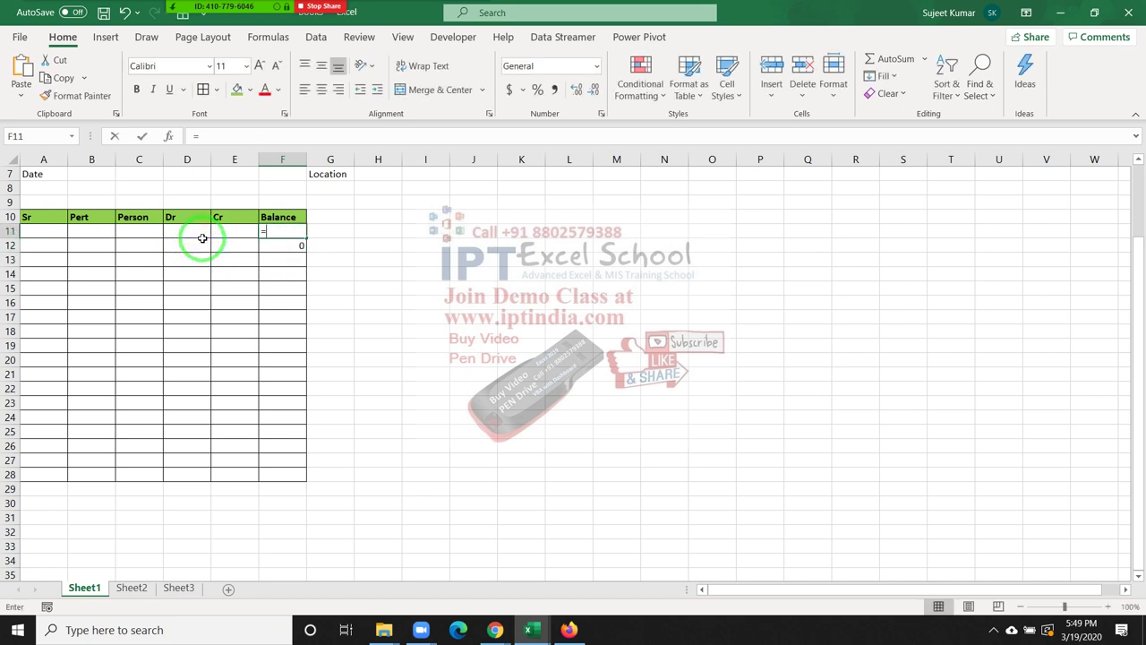
{"action": "key", "text": "Left"}
{"action": "key", "text": "Return"}
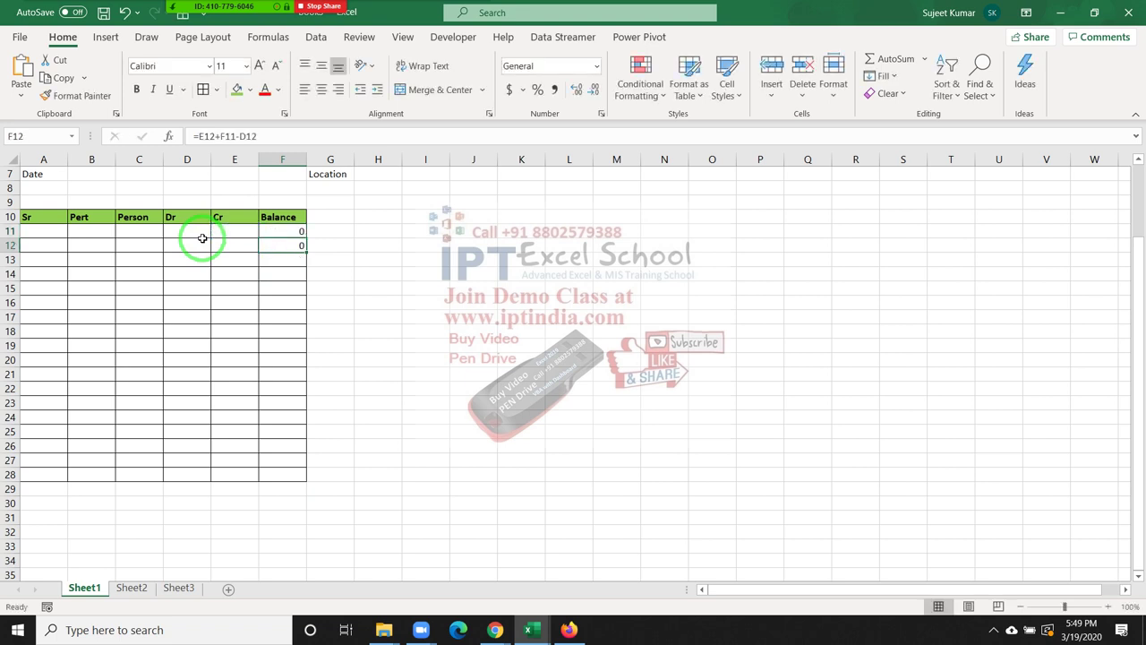
{"action": "key", "text": "shift+Down"}
{"action": "key", "text": "shift+Down"}
{"action": "key", "text": "shift+Down"}
{"action": "key", "text": "shift+Down"}
{"action": "key", "text": "shift+Down"}
{"action": "key", "text": "shift+Down"}
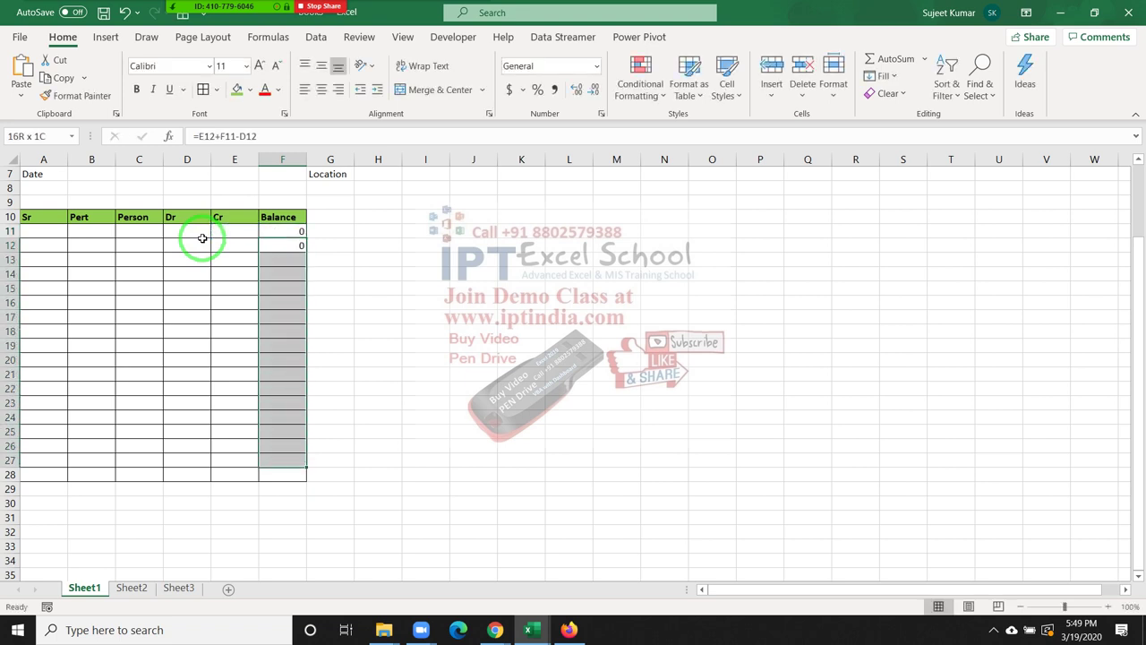
{"action": "key", "text": "shift+Down"}
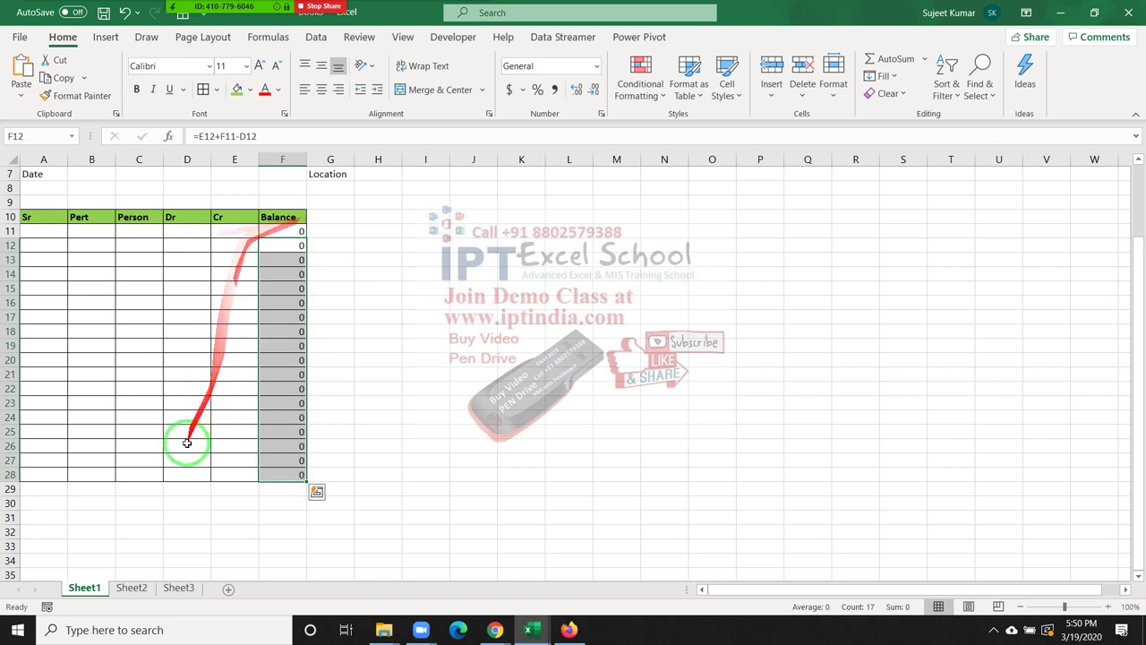
{"action": "left_click", "coordinate": [42, 494]}
{"action": "type", "text": "tal"}
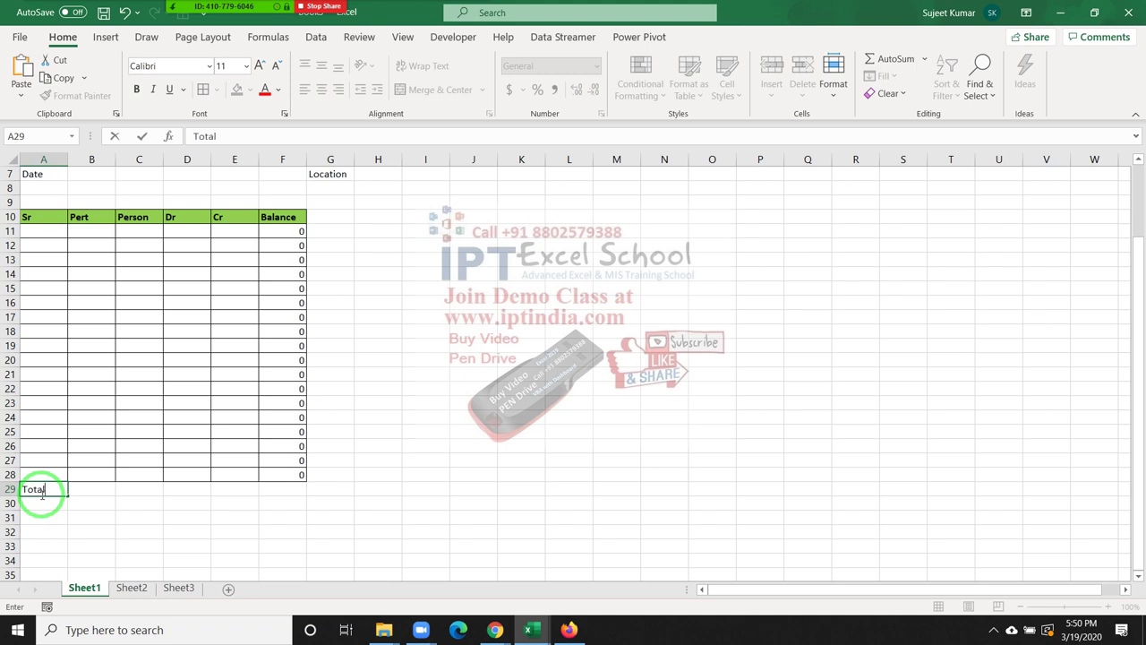
Step: Label row 29 'Total', fill the balance formula into F29, and total the Cr column with =SUM(E10:E28)
{"action": "key", "text": "Tab"}
{"action": "key", "text": "Tab"}
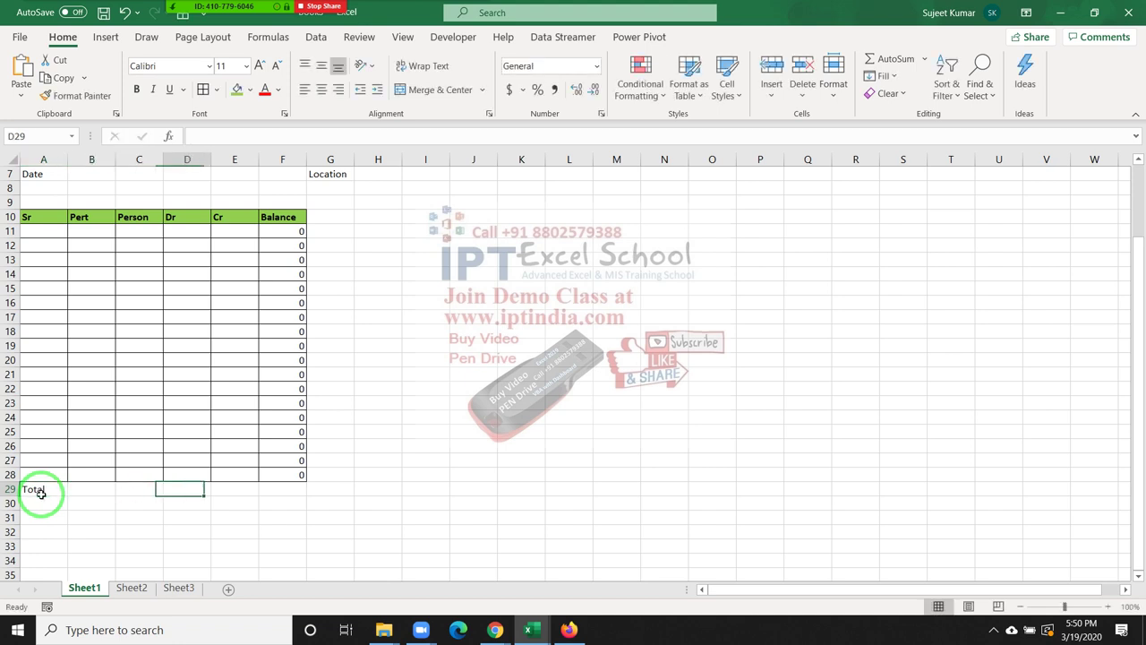
{"action": "key", "text": "Tab"}
{"action": "key", "text": "Tab"}
{"action": "key", "text": "Tab"}
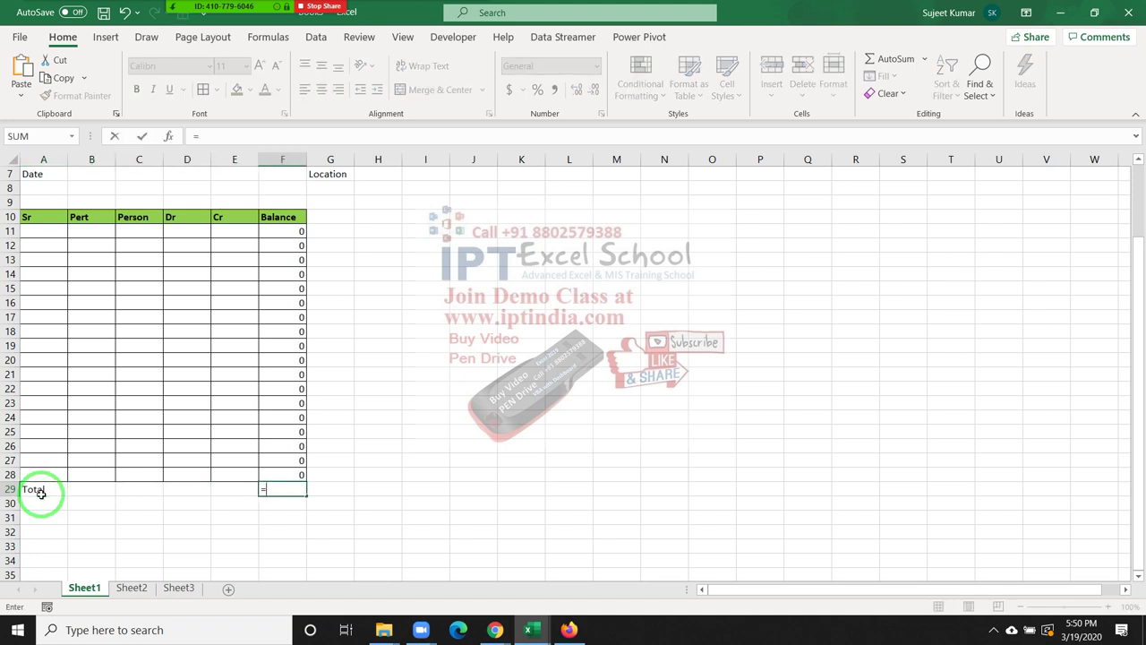
{"action": "key", "text": "ctrl+d"}
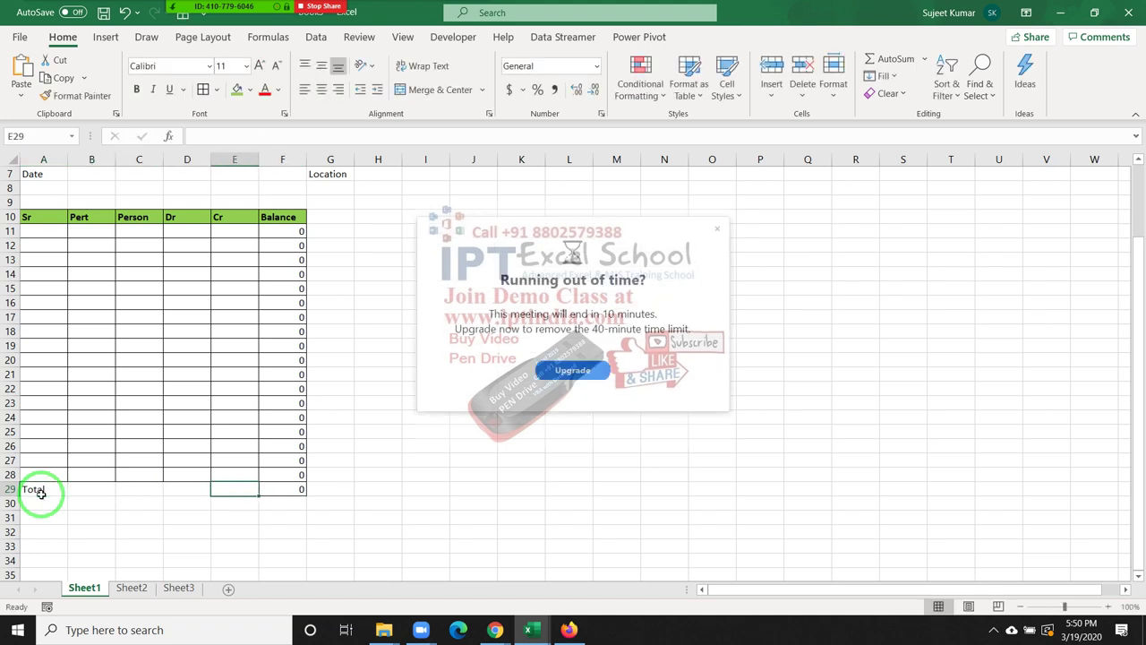
{"action": "type", "text": "="}
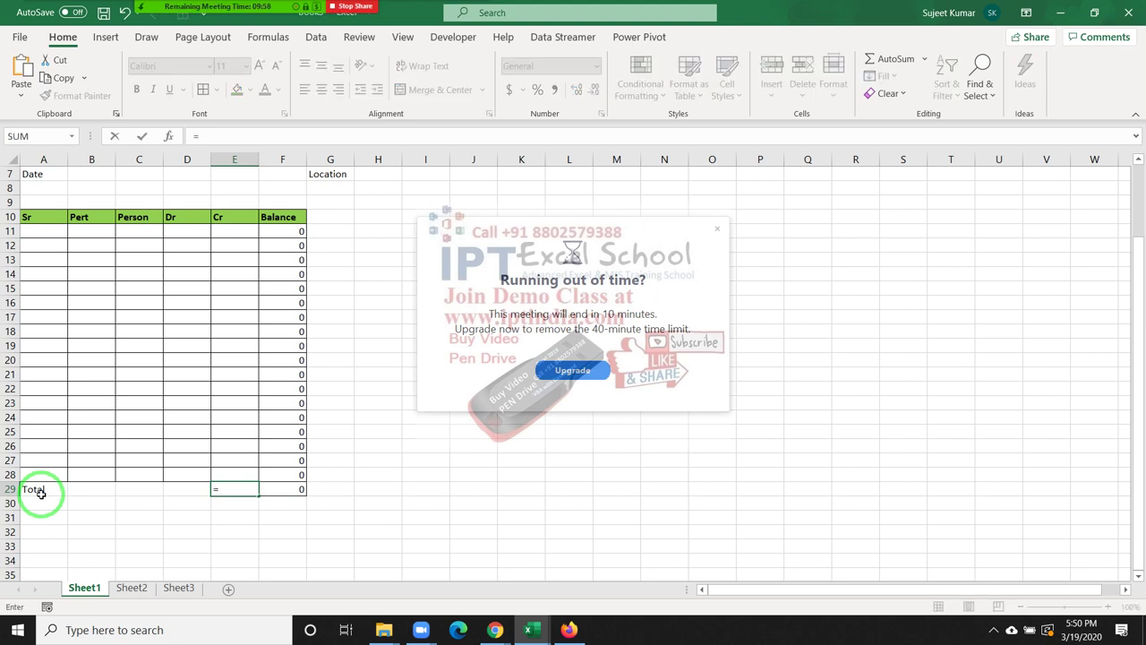
{"action": "type", "text": "sum"}
{"action": "key", "text": "Tab"}
{"action": "key", "text": "Up"}
{"action": "key", "text": "ctrl+shift+Up"}
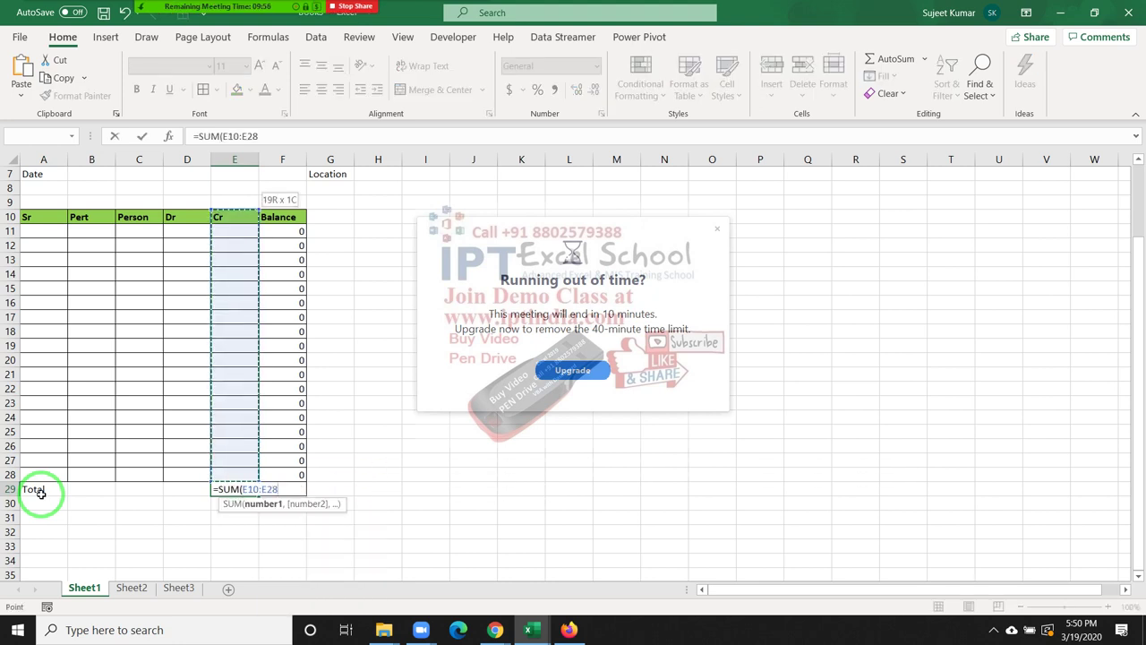
{"action": "key", "text": "Return"}
{"action": "key", "text": "Left"}
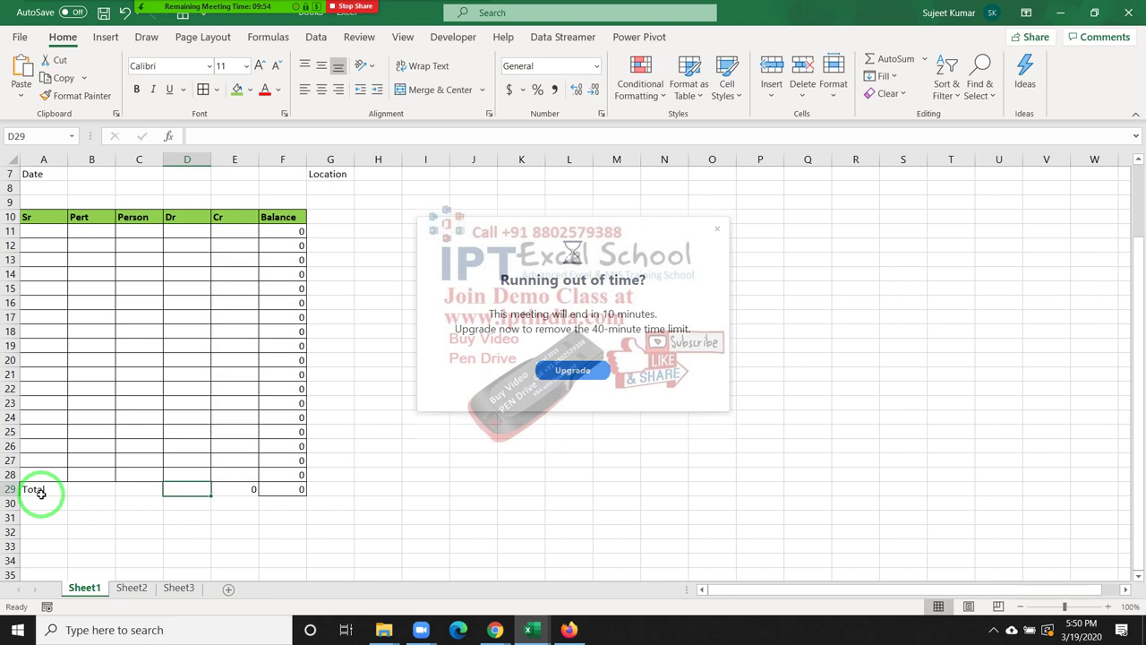
Step: Total the Dr column in D29 with SUM, correcting an accidental SUMIF
{"action": "type", "text": "=sum"}
{"action": "key", "text": "Down"}
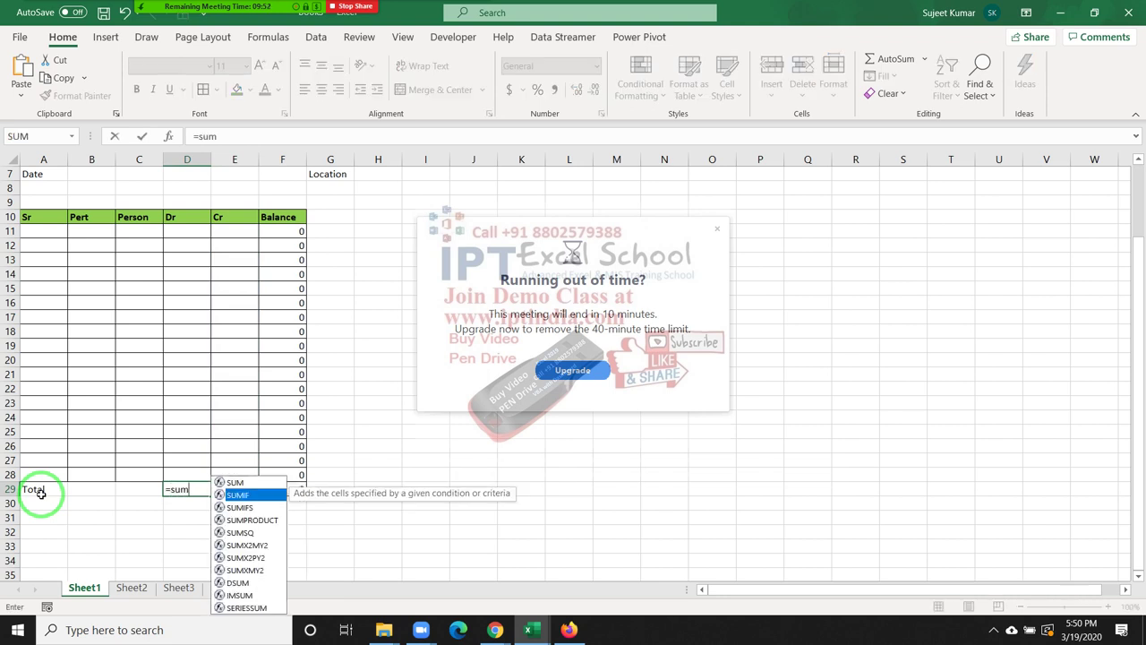
{"action": "key", "text": "Tab"}
{"action": "key", "text": "Up"}
{"action": "key", "text": "ctrl+shift+Up"}
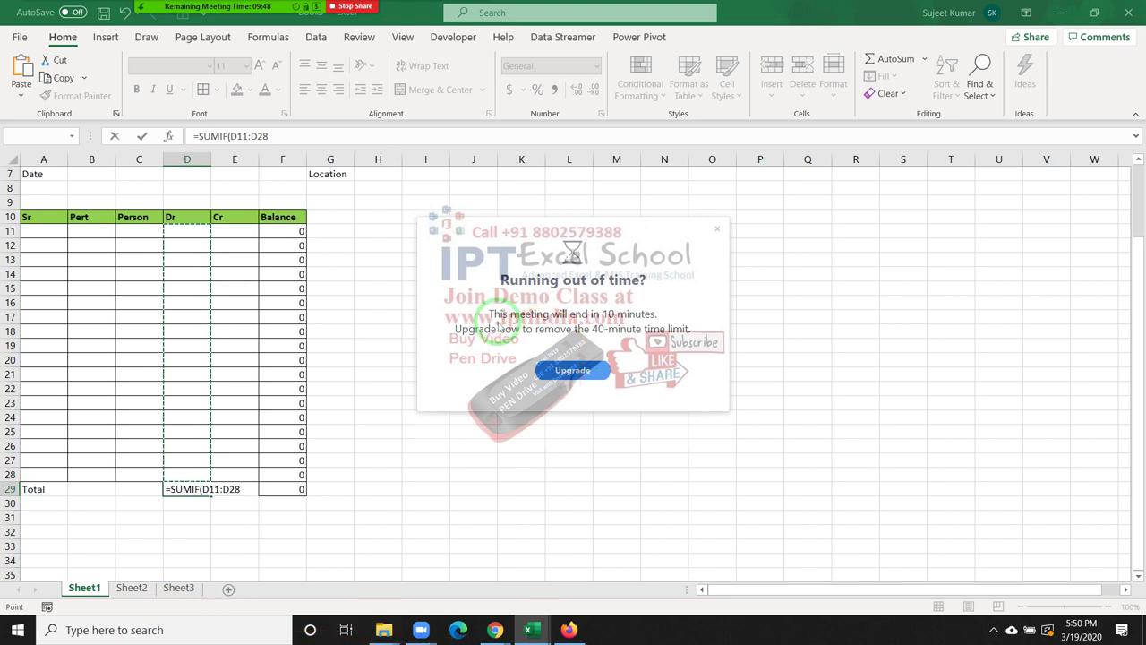
{"action": "key", "text": "F2"}
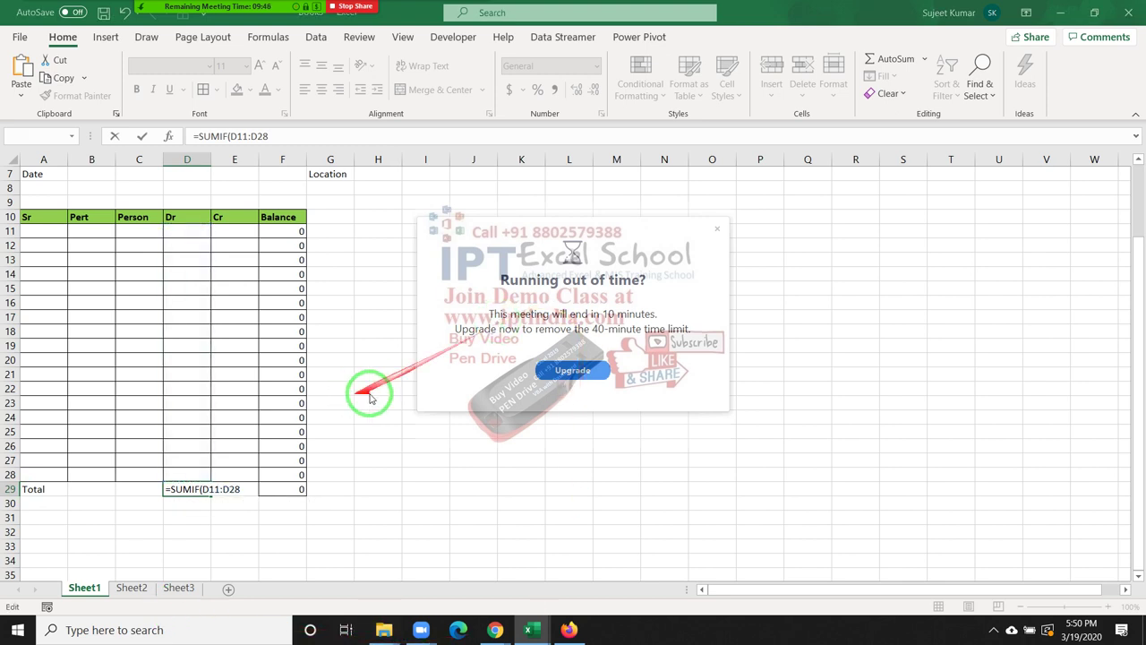
{"action": "left_click", "coordinate": [717, 230]}
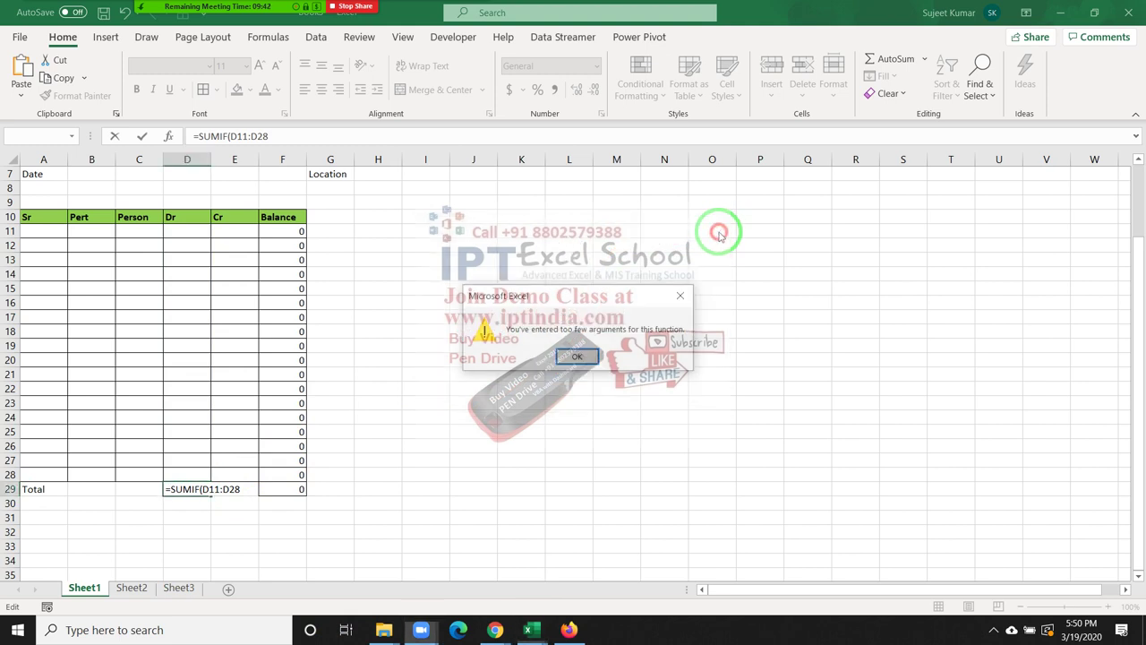
{"action": "left_click", "coordinate": [576, 355]}
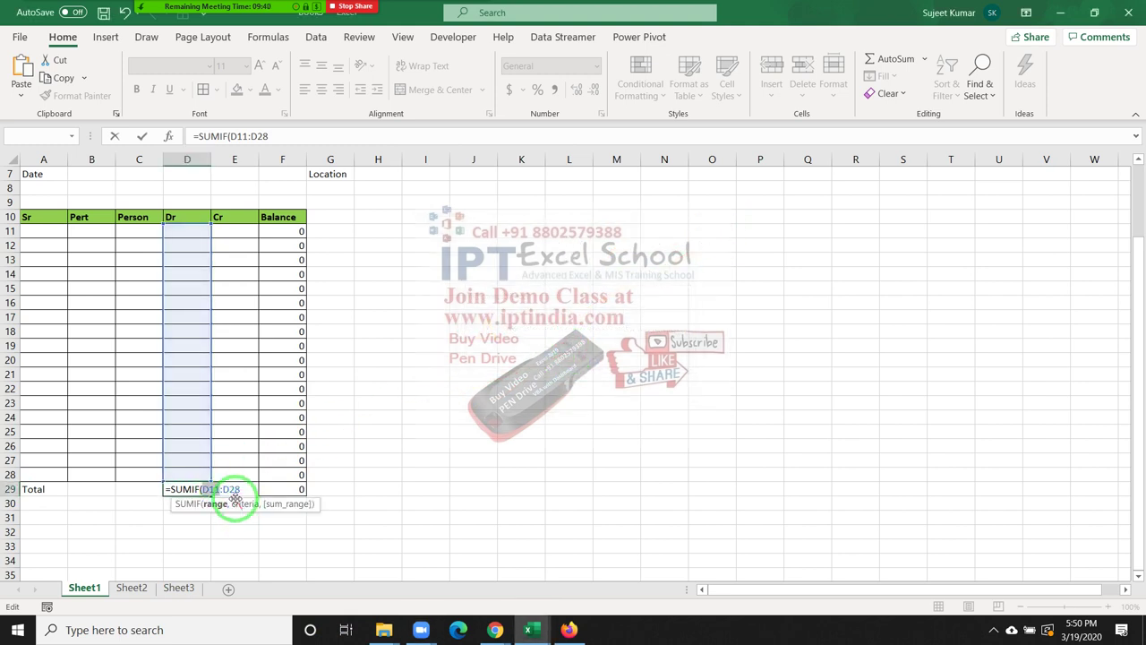
{"action": "left_click", "coordinate": [193, 489]}
{"action": "key", "text": "Delete"}
{"action": "key", "text": "Delete"}
{"action": "key", "text": "Return"}
Step: Give the Total row A29:F29 a top and double bottom border
{"action": "left_click_drag", "start_coordinate": [27, 489], "coordinate": [285, 489]}
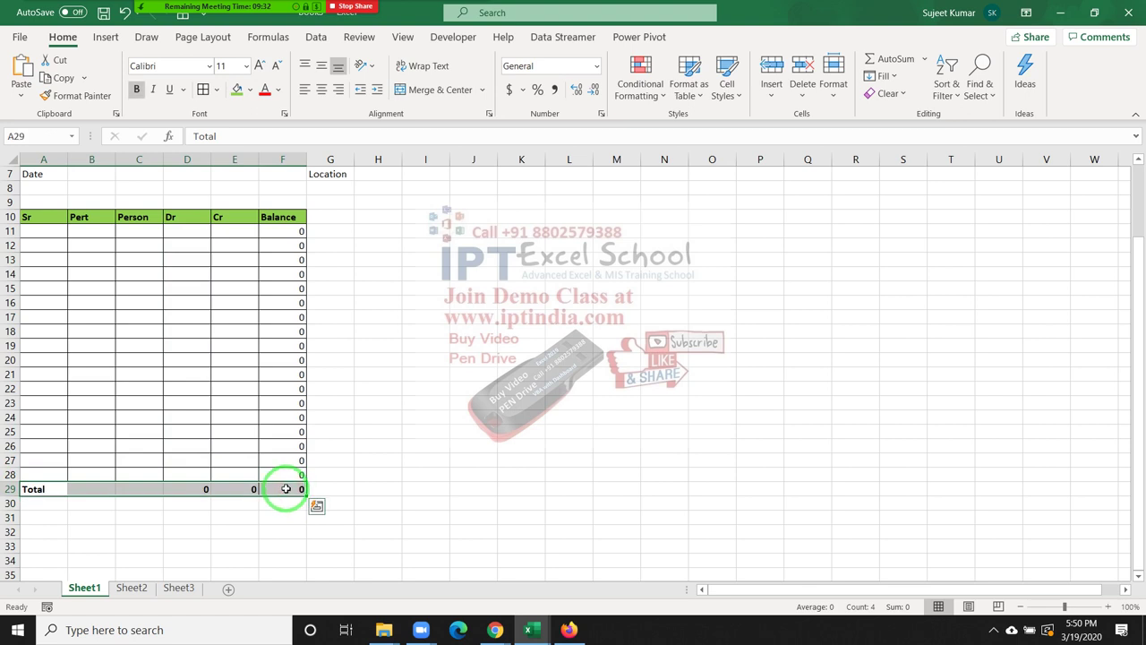
{"action": "left_click", "coordinate": [204, 93]}
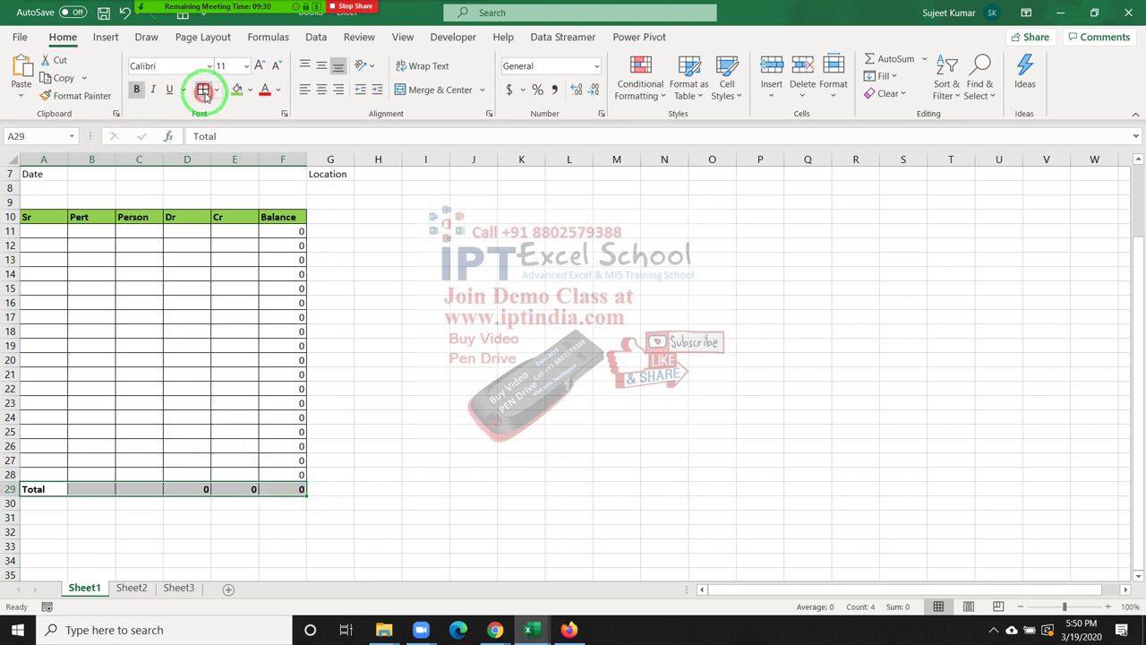
{"action": "left_click", "coordinate": [216, 89]}
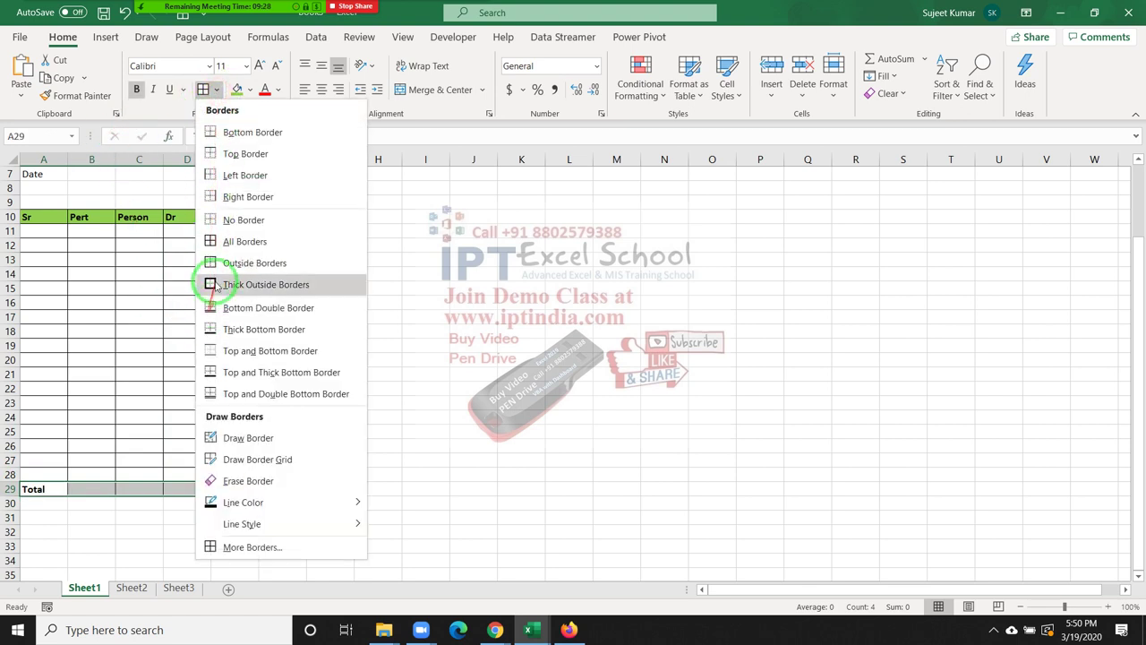
{"action": "left_click", "coordinate": [237, 393]}
{"action": "left_click", "coordinate": [438, 435]}
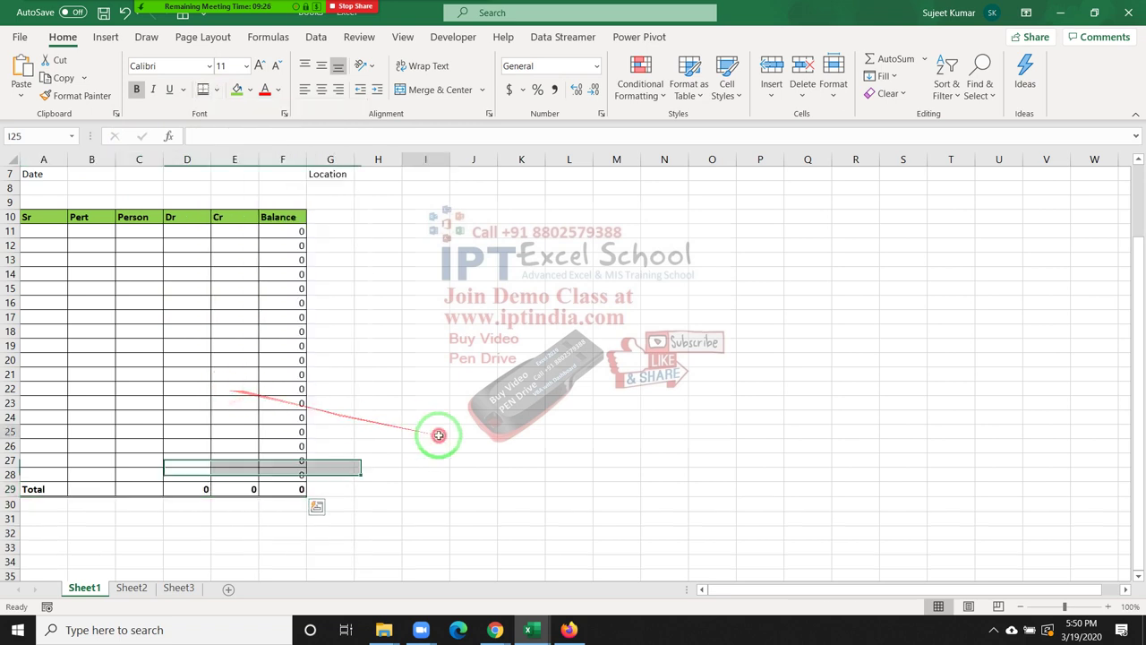
Step: Type the labels 'Auth' in A34 and 'Checked By' in E34
{"action": "scroll", "coordinate": [50, 483], "scroll_direction": "down", "scroll_amount": 2}
{"action": "left_click", "coordinate": [43, 468]}
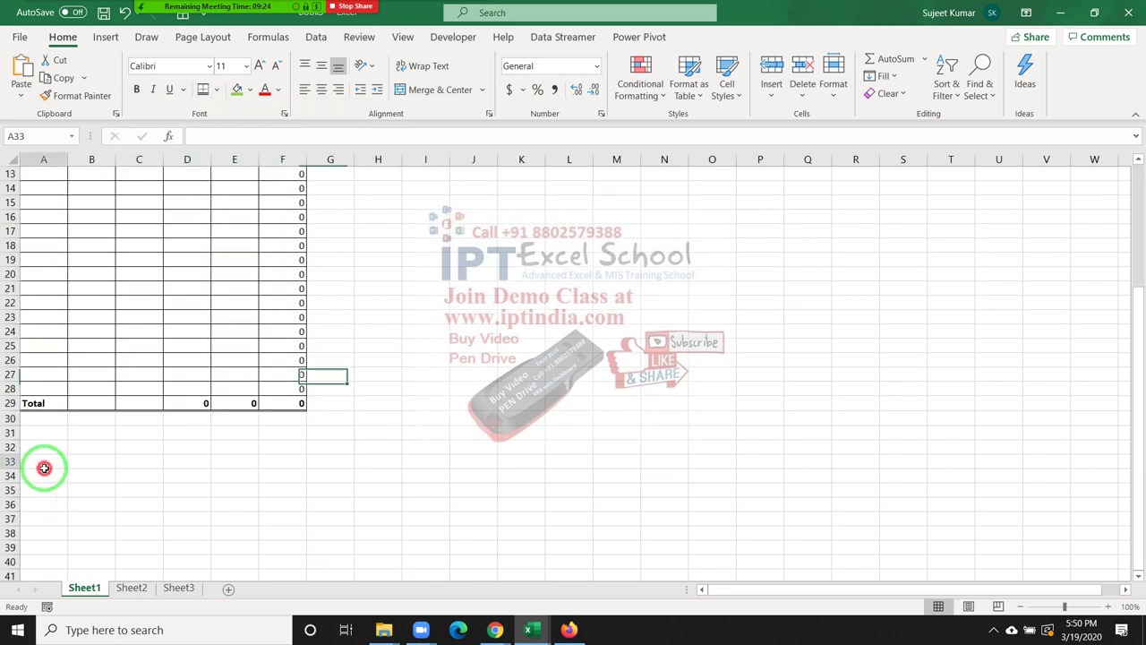
{"action": "left_click", "coordinate": [52, 481]}
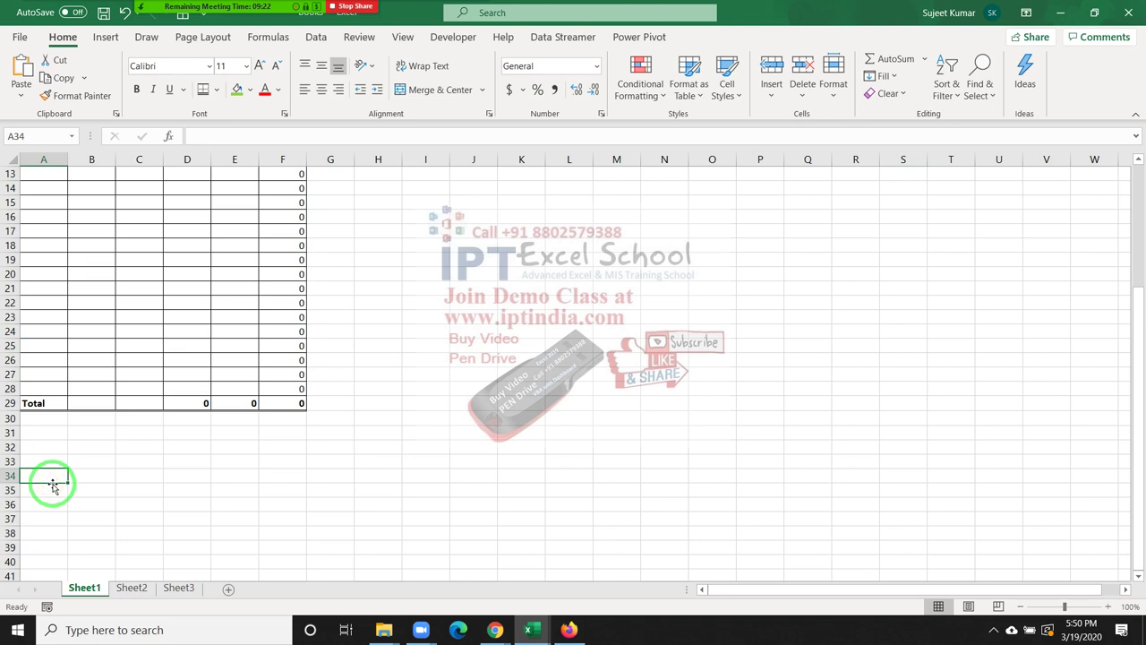
{"action": "type", "text": "Auth"}
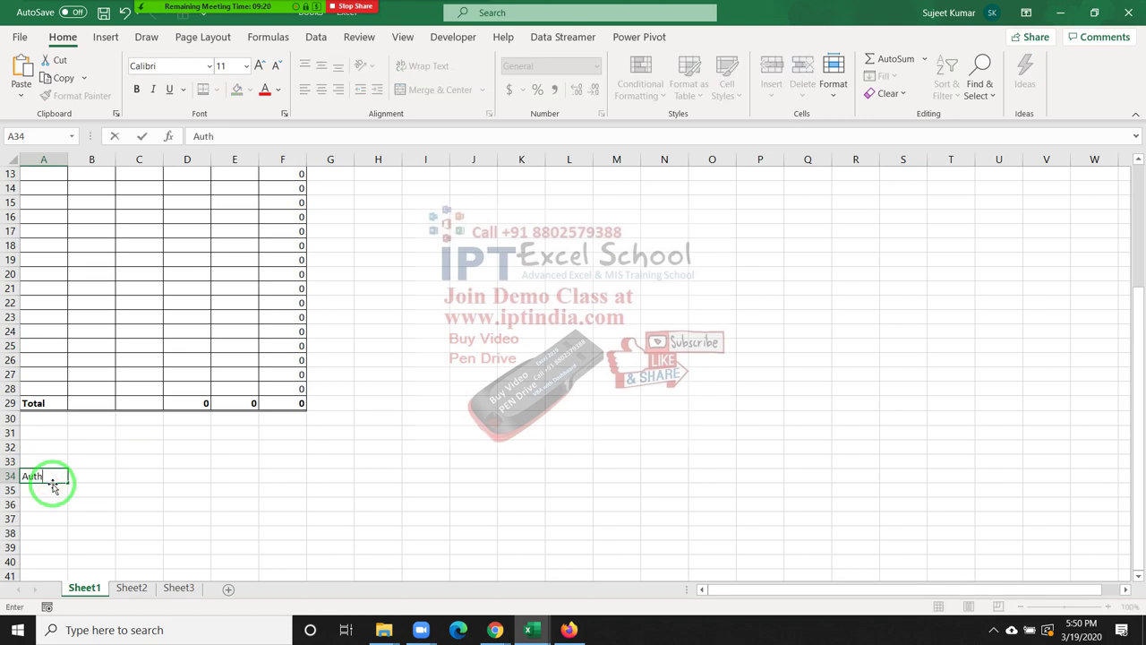
{"action": "key", "text": "Right"}
{"action": "key", "text": "Right"}
{"action": "key", "text": "Right"}
{"action": "key", "text": "Right"}
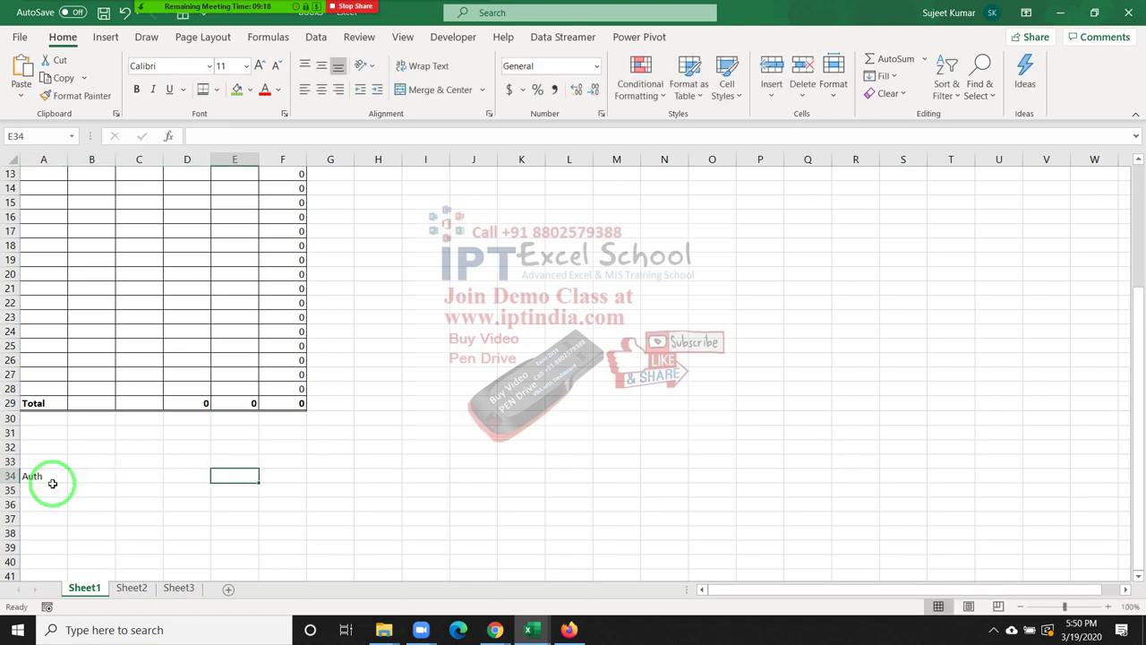
{"action": "type", "text": "Checked By"}
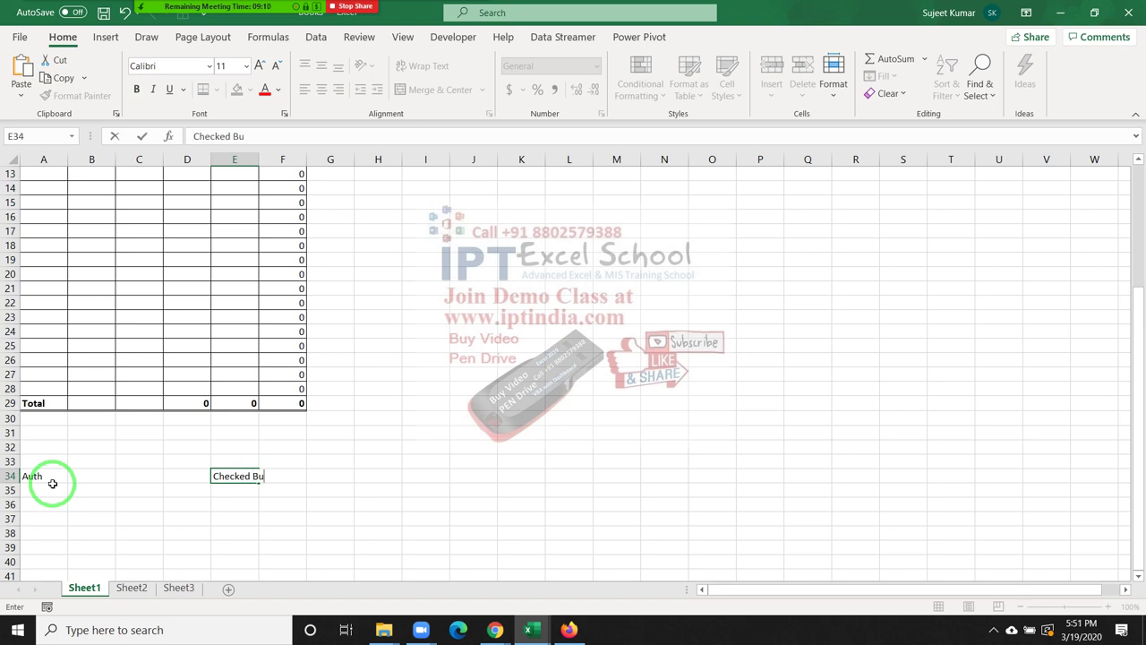
{"action": "key", "text": "Return"}
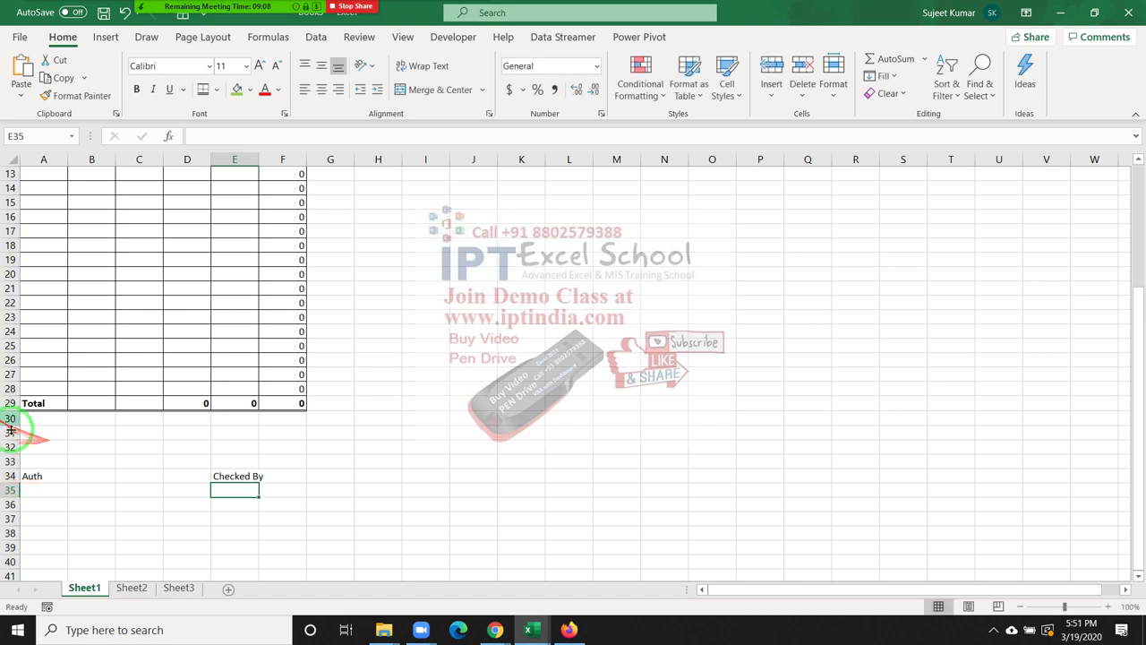
Step: Add bottom-border signature lines across A33:B33 and E33:F33
{"action": "left_click_drag", "start_coordinate": [42, 463], "coordinate": [90, 462]}
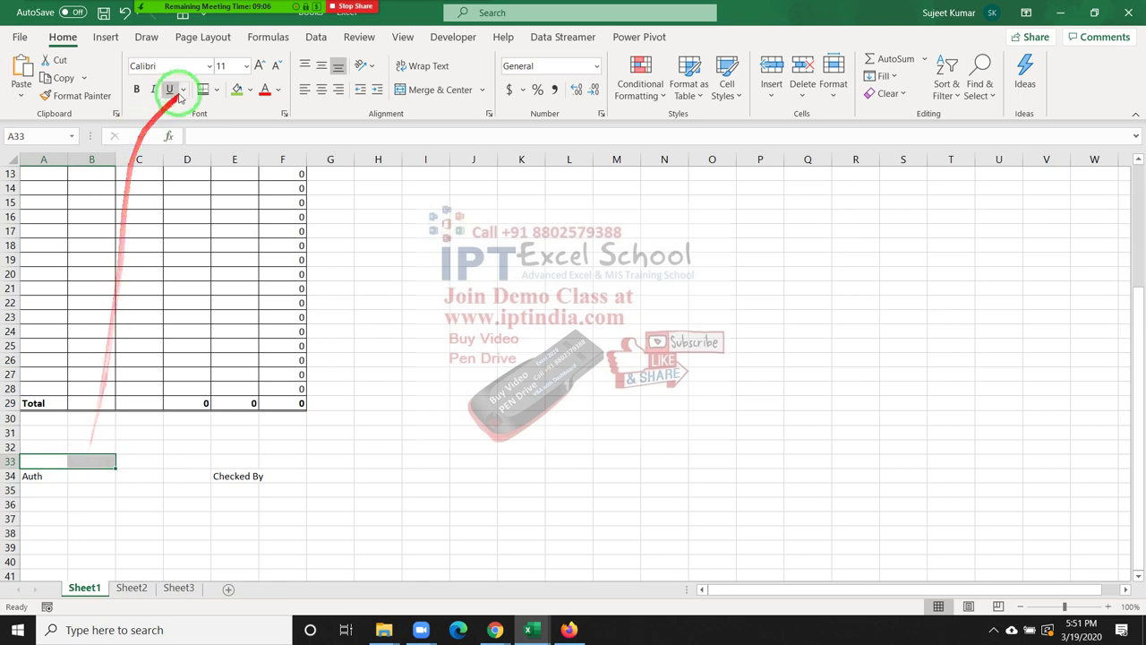
{"action": "left_click", "coordinate": [217, 90]}
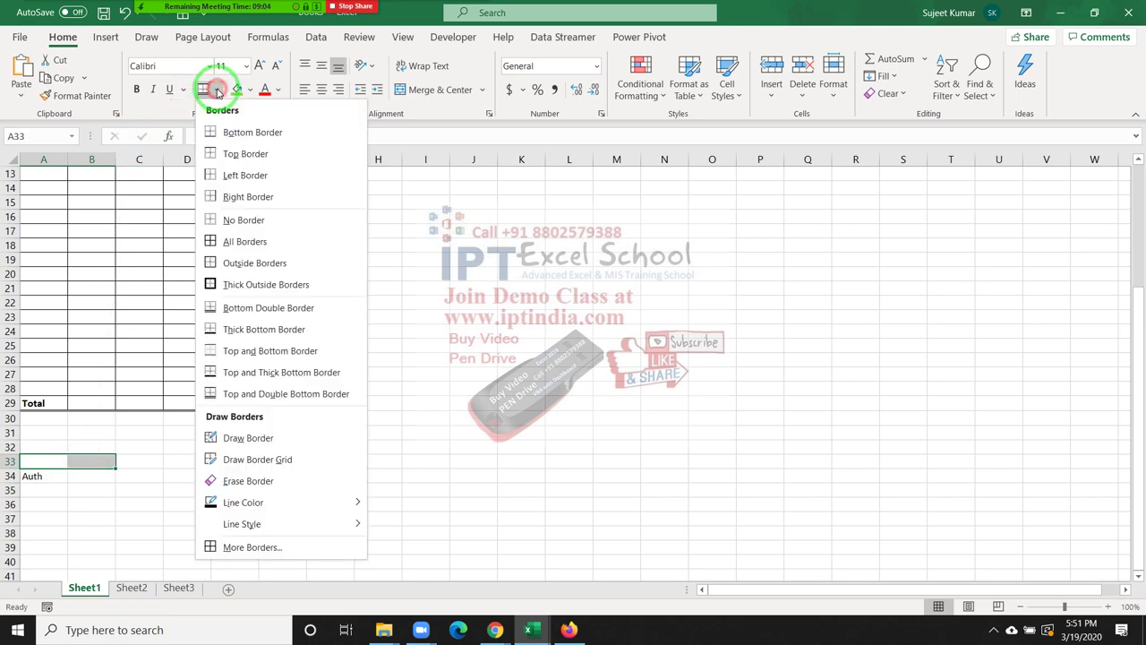
{"action": "left_click", "coordinate": [236, 132]}
{"action": "left_click", "coordinate": [181, 457]}
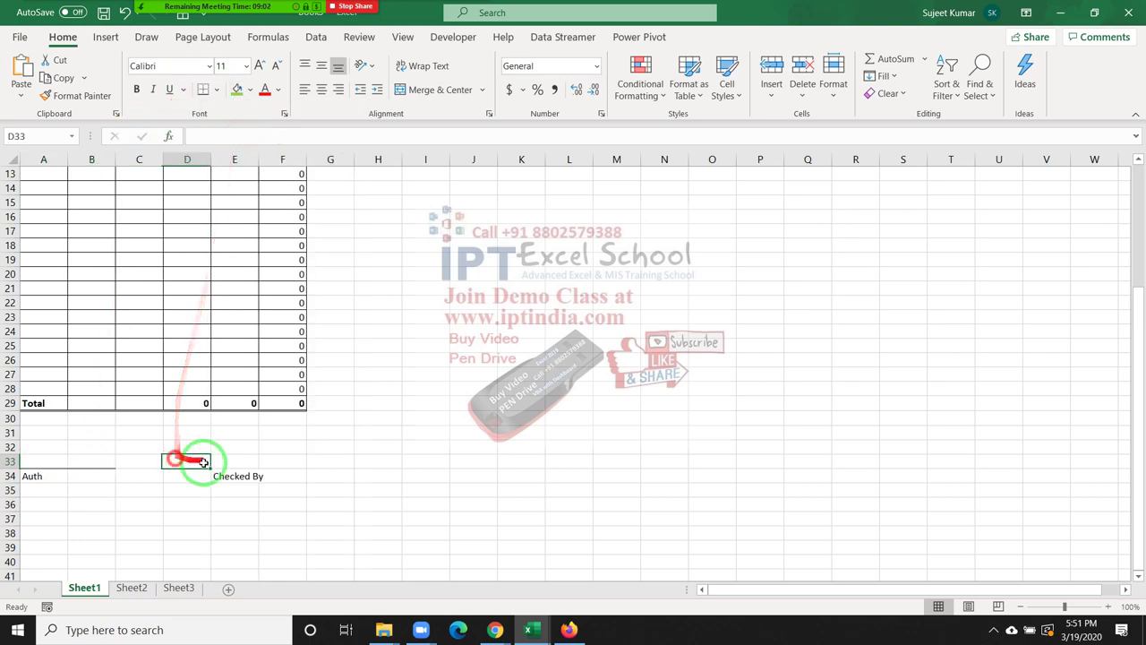
{"action": "left_click_drag", "start_coordinate": [232, 458], "coordinate": [282, 461]}
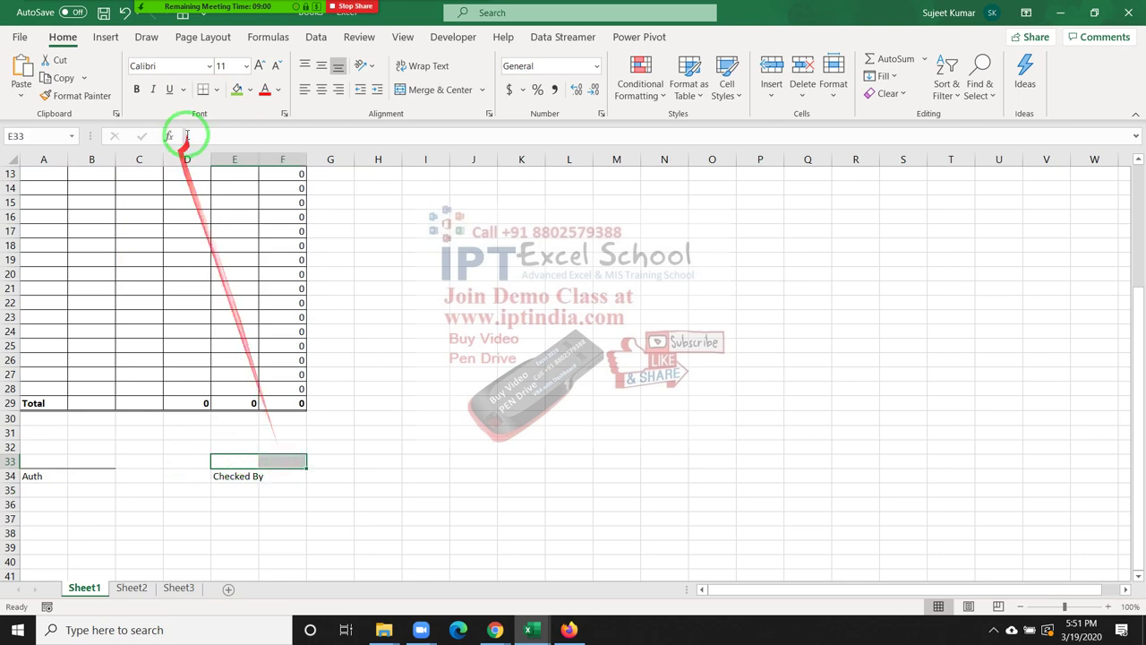
{"action": "left_click", "coordinate": [202, 90]}
{"action": "left_click", "coordinate": [417, 231]}
{"action": "scroll", "coordinate": [417, 235], "scroll_direction": "up", "scroll_amount": 4}
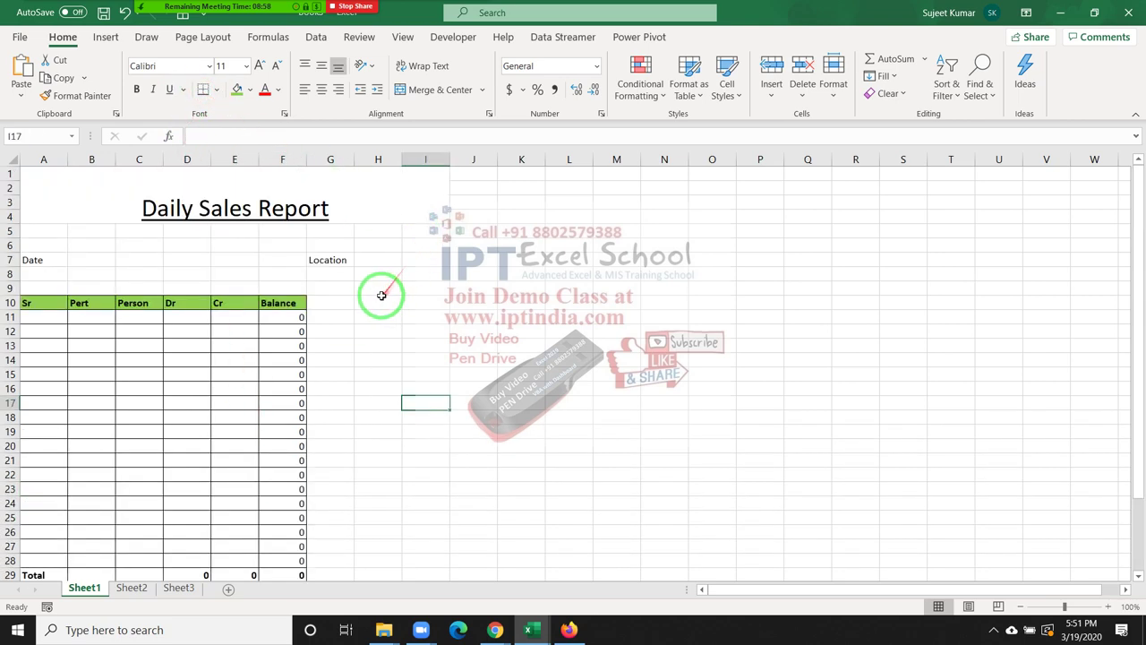
Step: Turn off gridline view for the sheet on Page Layout
{"action": "left_click", "coordinate": [223, 41]}
{"action": "left_click", "coordinate": [504, 78]}
{"action": "scroll", "coordinate": [493, 284], "scroll_direction": "down", "scroll_amount": 3}
{"action": "scroll", "coordinate": [494, 284], "scroll_direction": "up", "scroll_amount": 2}
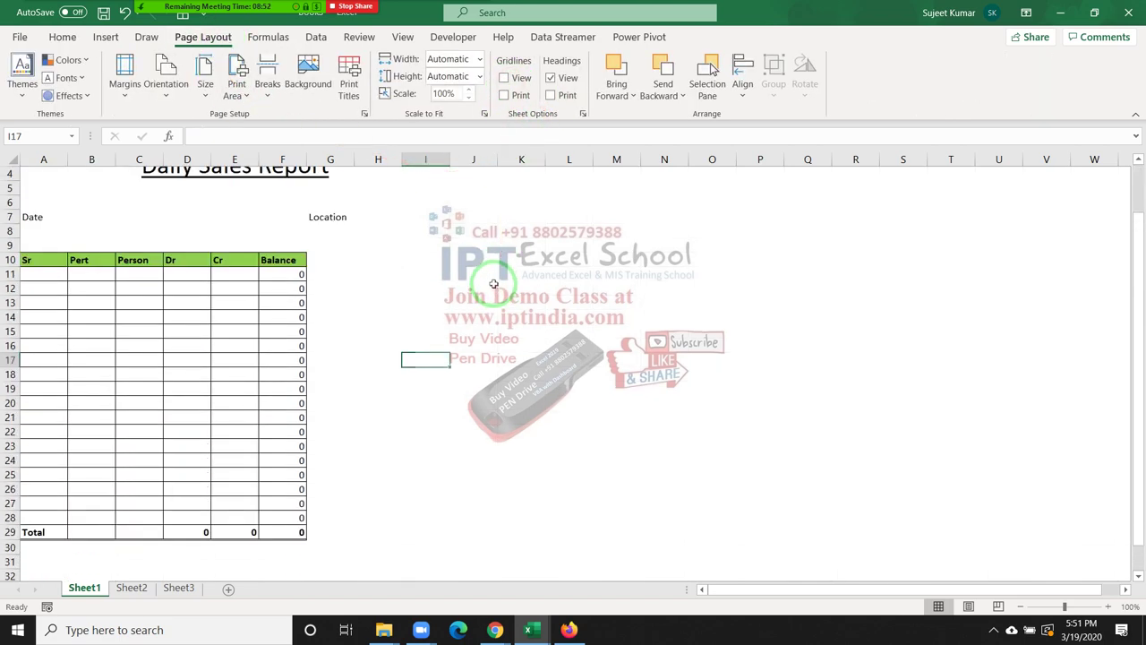
{"action": "scroll", "coordinate": [493, 284], "scroll_direction": "up", "scroll_amount": 1}
{"action": "scroll", "coordinate": [340, 274], "scroll_direction": "down", "scroll_amount": 2}
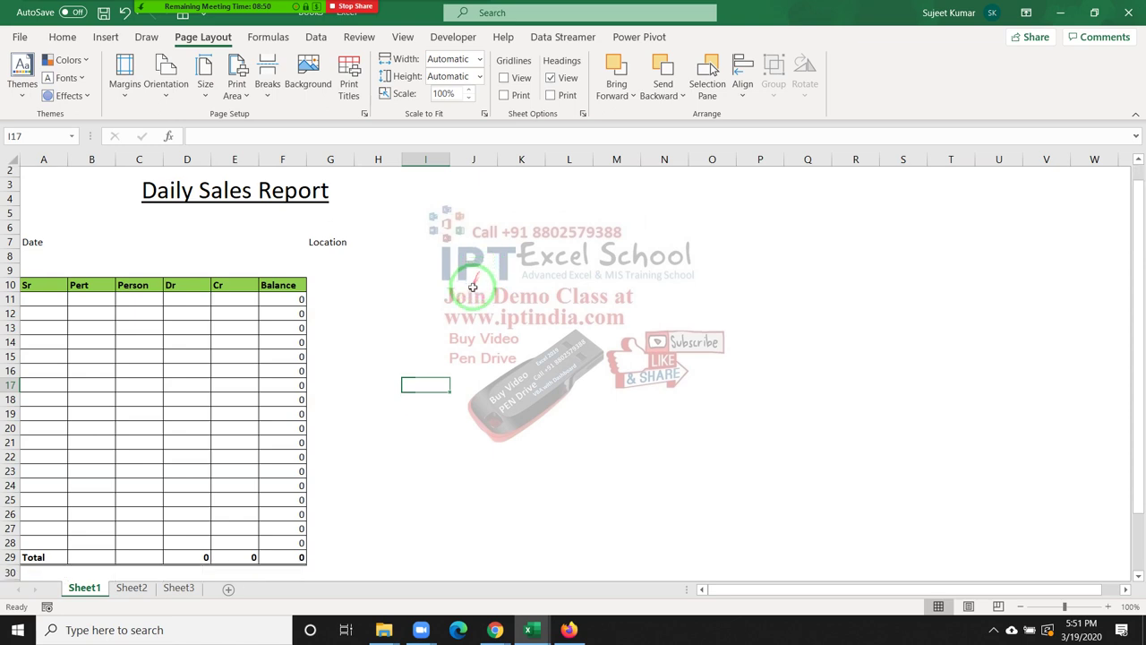
{"action": "mouse_move", "coordinate": [49, 231]}
{"action": "left_mouse_down"}
{"action": "mouse_move", "coordinate": [147, 273]}
{"action": "mouse_move", "coordinate": [189, 457]}
{"action": "left_mouse_up"}
{"action": "scroll", "coordinate": [175, 385], "scroll_direction": "up", "scroll_amount": 2}
Step: Add bottom-border fill-in lines under Date (A7:B7) and Location (G7:H7)
{"action": "left_click", "coordinate": [101, 259]}
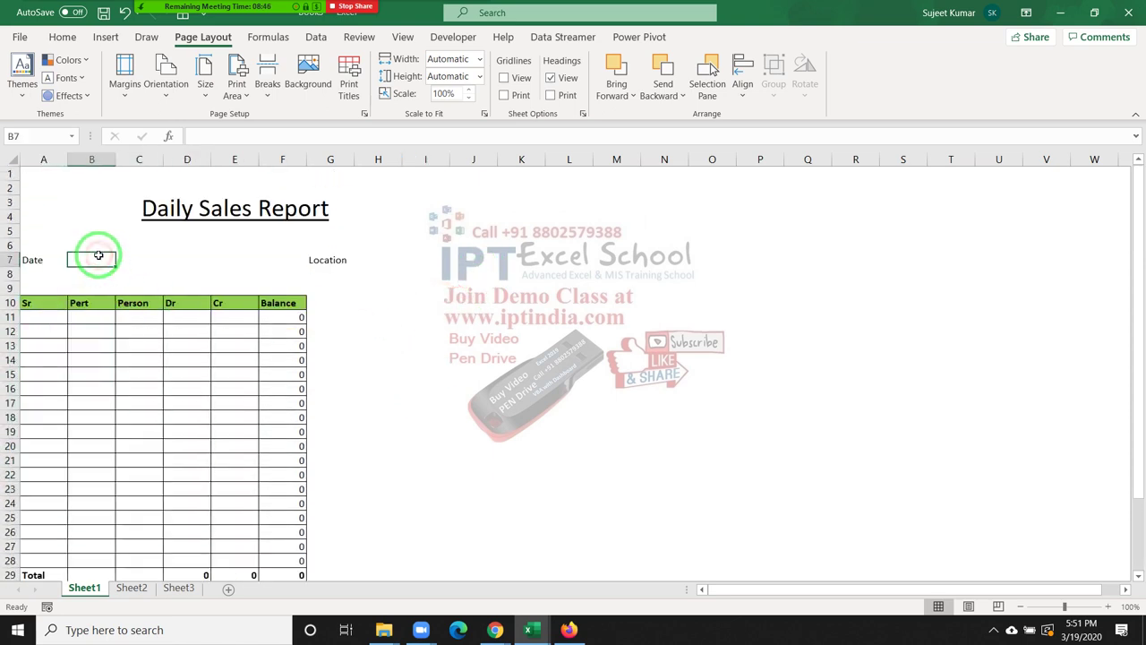
{"action": "left_click_drag", "start_coordinate": [41, 259], "coordinate": [73, 257]}
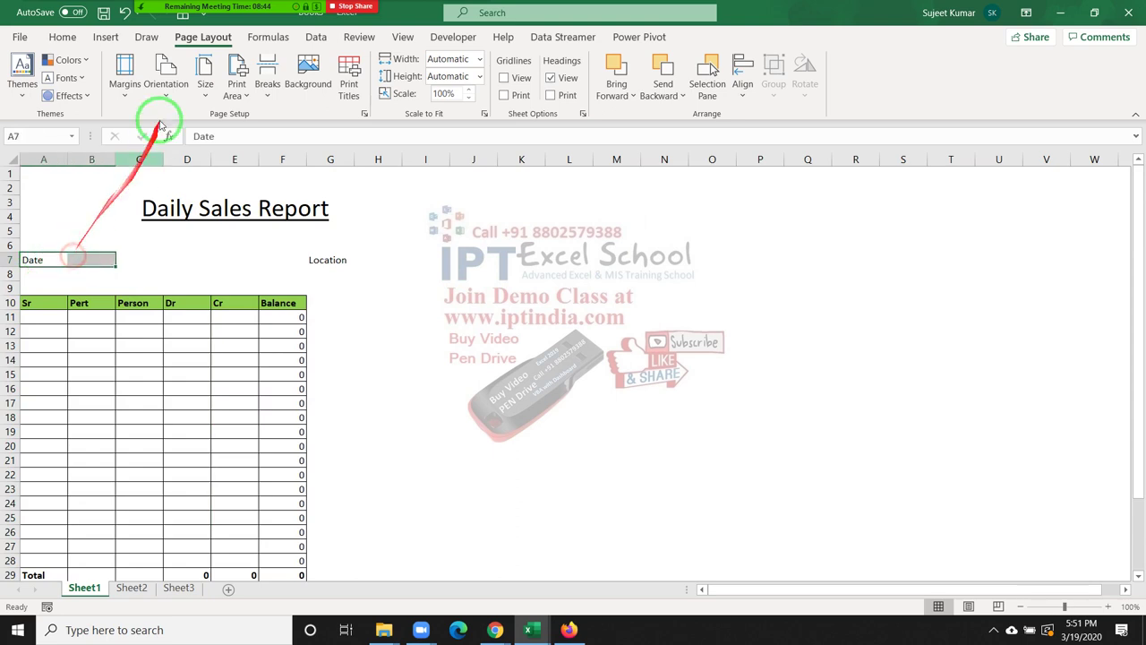
{"action": "left_click", "coordinate": [63, 36]}
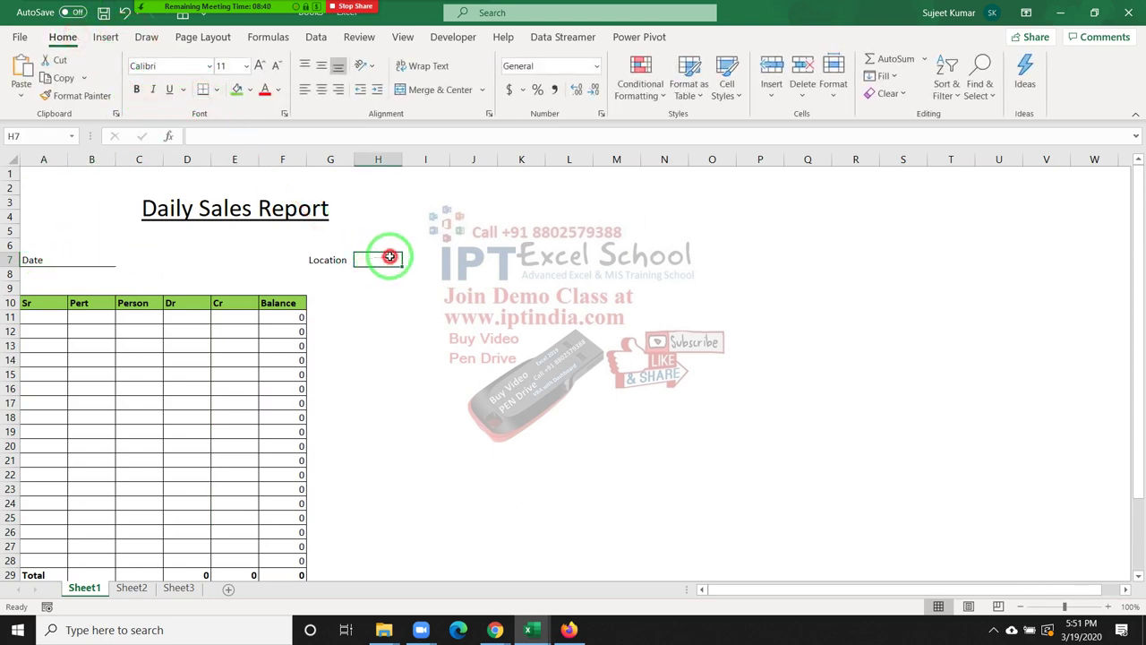
{"action": "left_click_drag", "start_coordinate": [358, 259], "coordinate": [412, 260]}
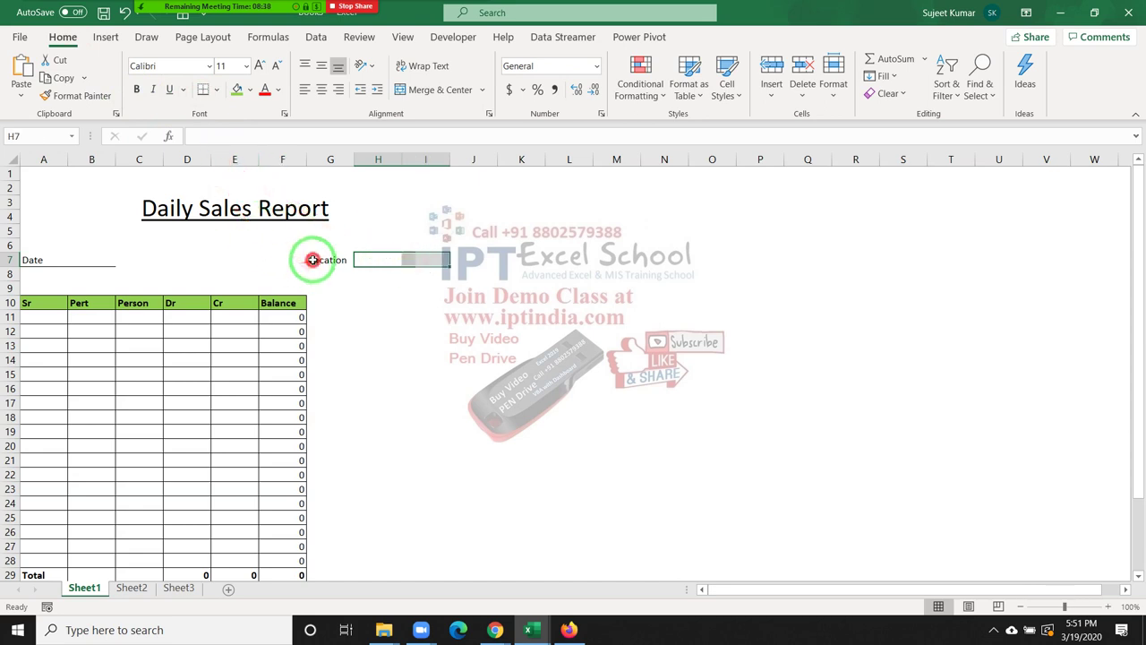
{"action": "left_click_drag", "start_coordinate": [313, 259], "coordinate": [401, 260]}
{"action": "left_click", "coordinate": [203, 88]}
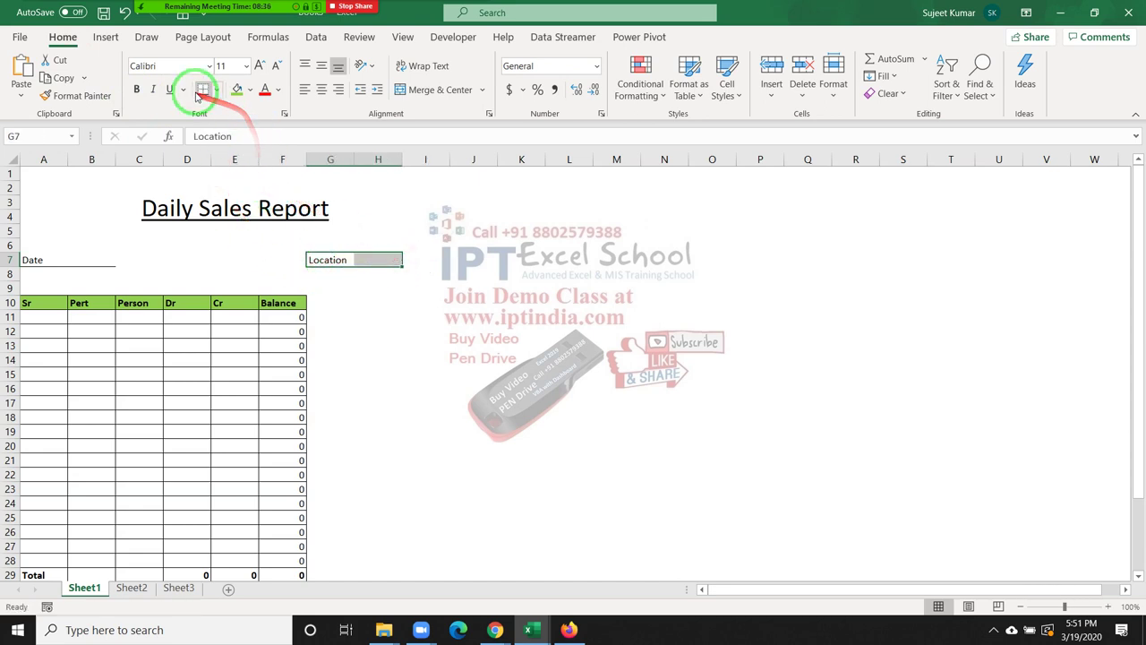
{"action": "left_click_drag", "start_coordinate": [175, 247], "coordinate": [229, 247]}
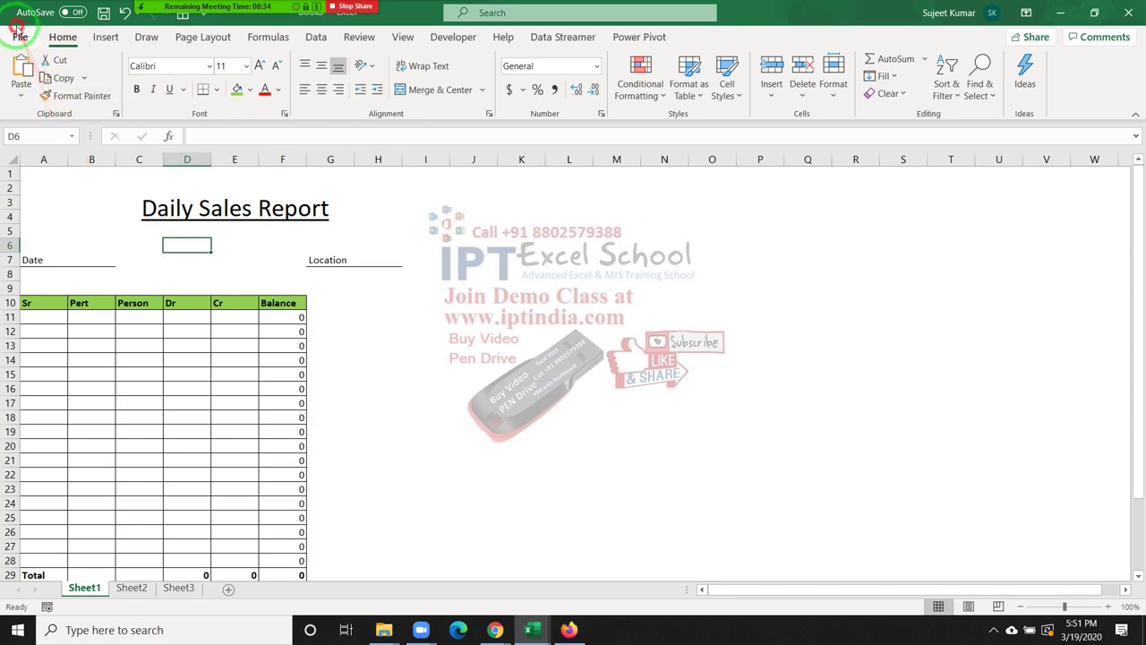
Step: Save the workbook to the Desktop as an Excel Template named 'Cash', then close it
{"action": "left_click", "coordinate": [20, 37]}
{"action": "left_click", "coordinate": [61, 234]}
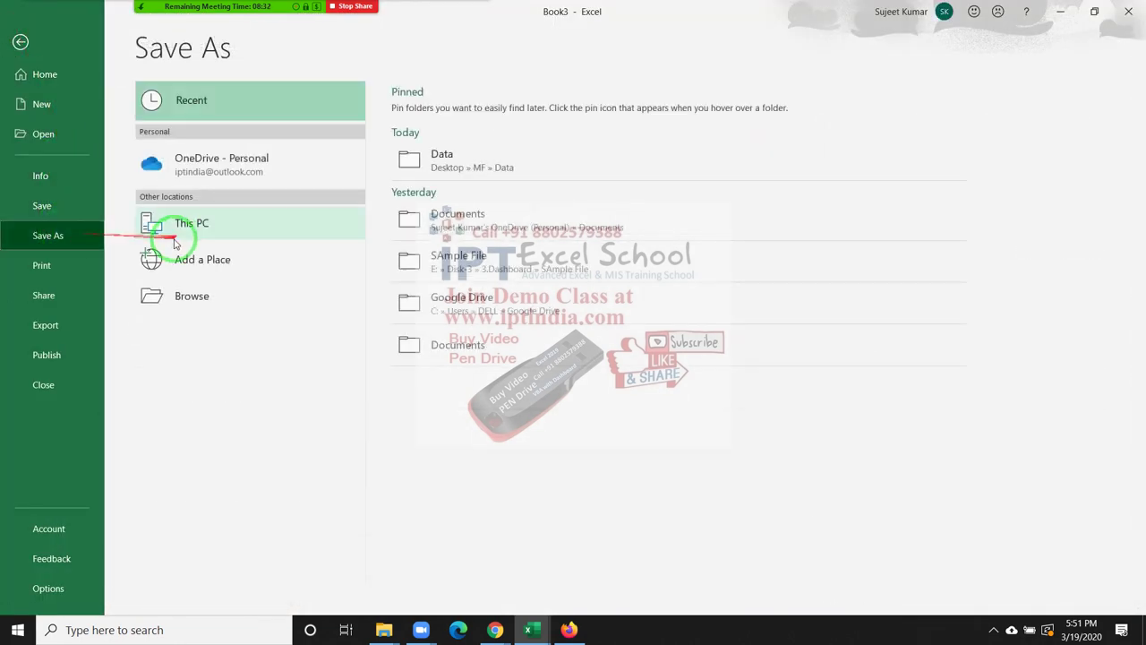
{"action": "left_click", "coordinate": [193, 298]}
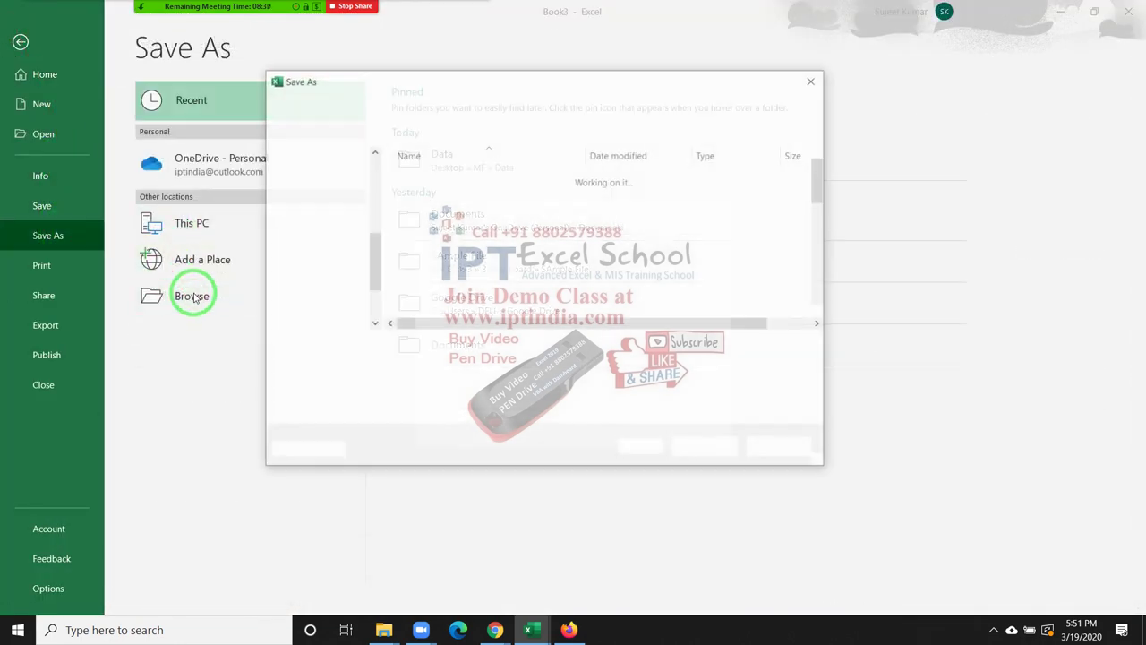
{"action": "type", "text": "Cahs"}
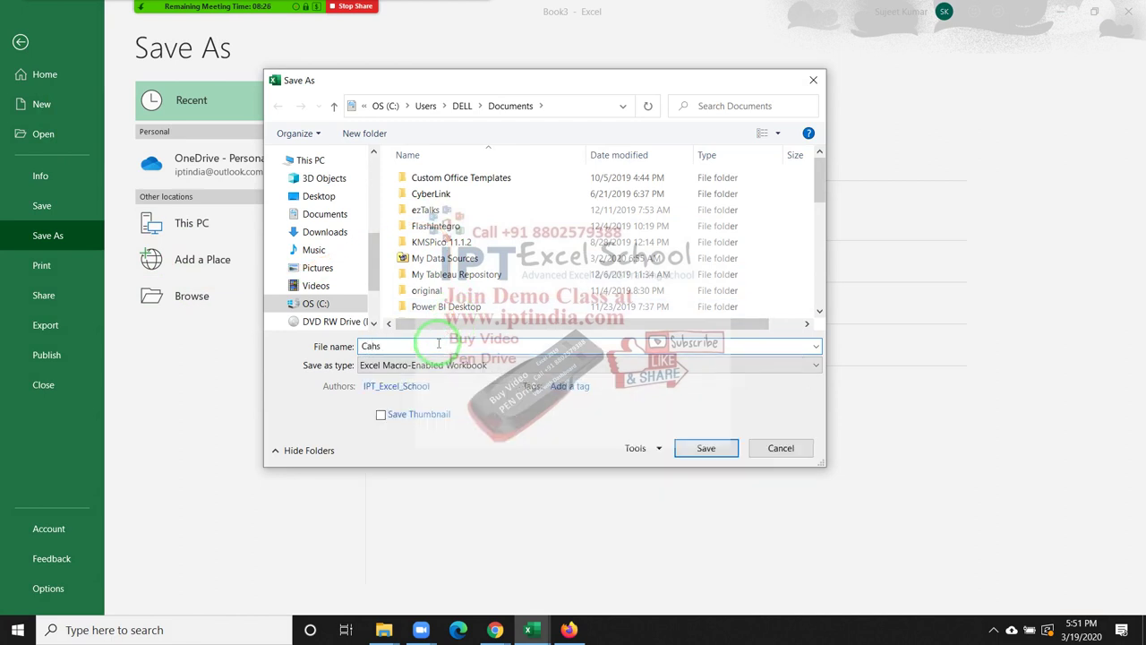
{"action": "key", "text": "BackSpace"}
{"action": "key", "text": "BackSpace"}
{"action": "type", "text": "s"}
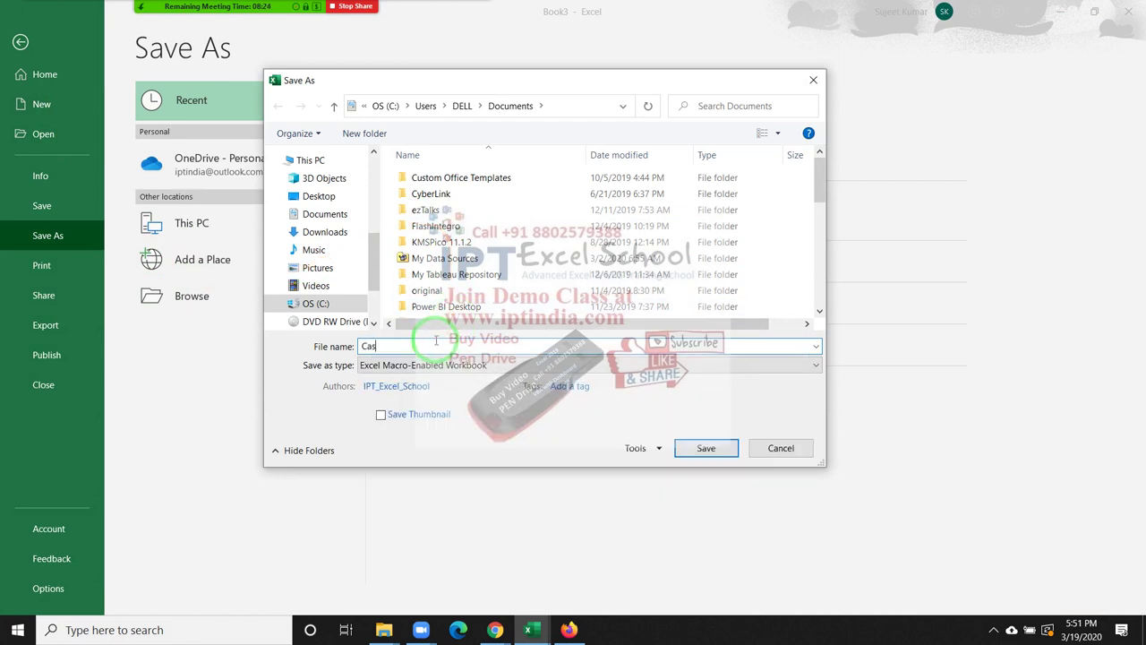
{"action": "left_click", "coordinate": [414, 365]}
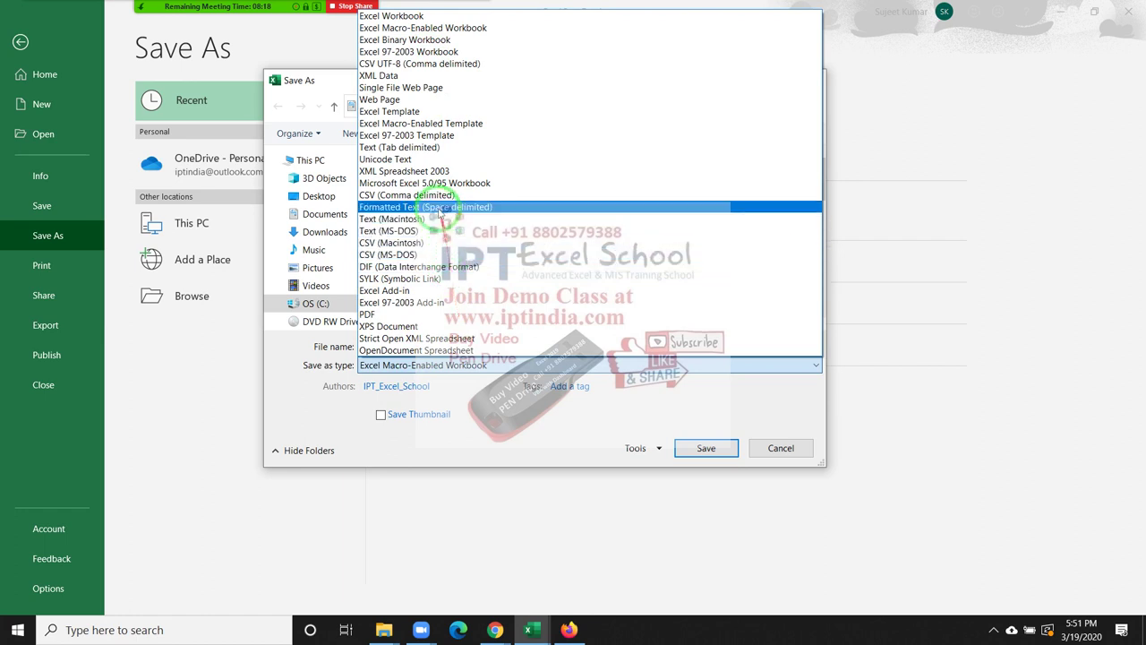
{"action": "left_click", "coordinate": [416, 114]}
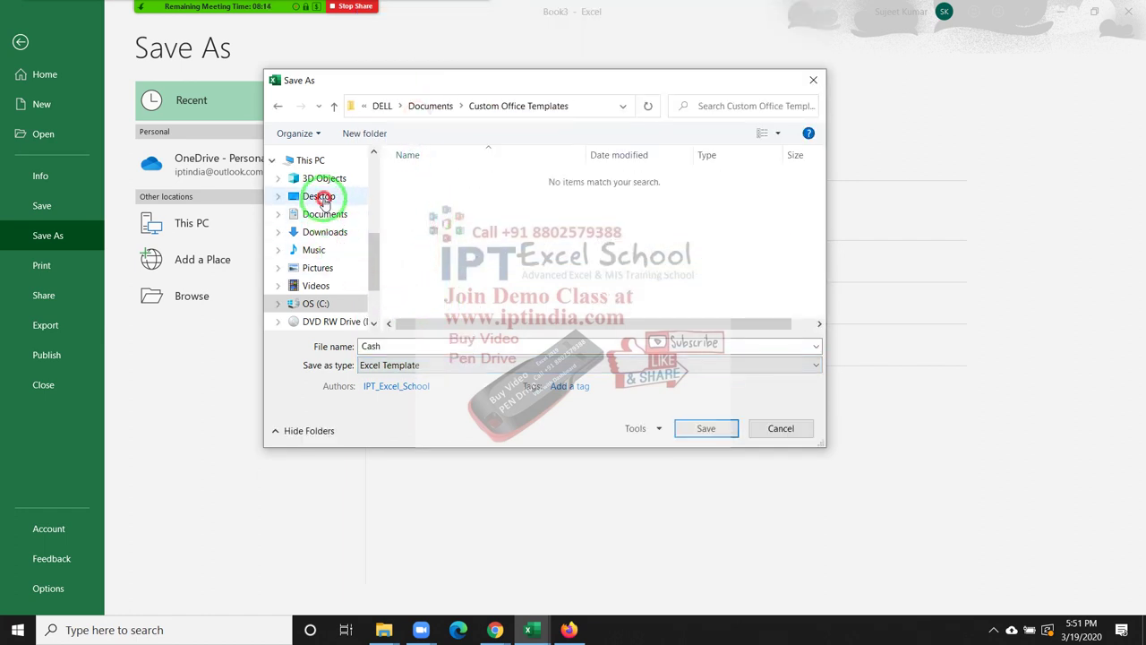
{"action": "left_click", "coordinate": [320, 197]}
{"action": "left_click", "coordinate": [706, 429]}
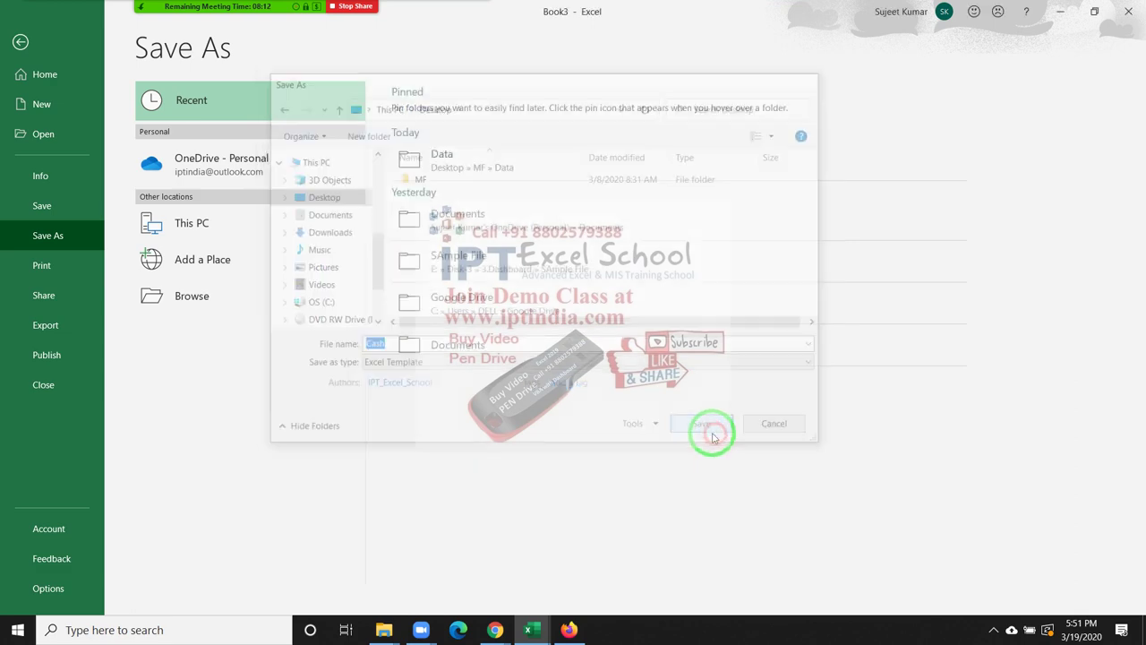
{"action": "left_click", "coordinate": [1127, 13]}
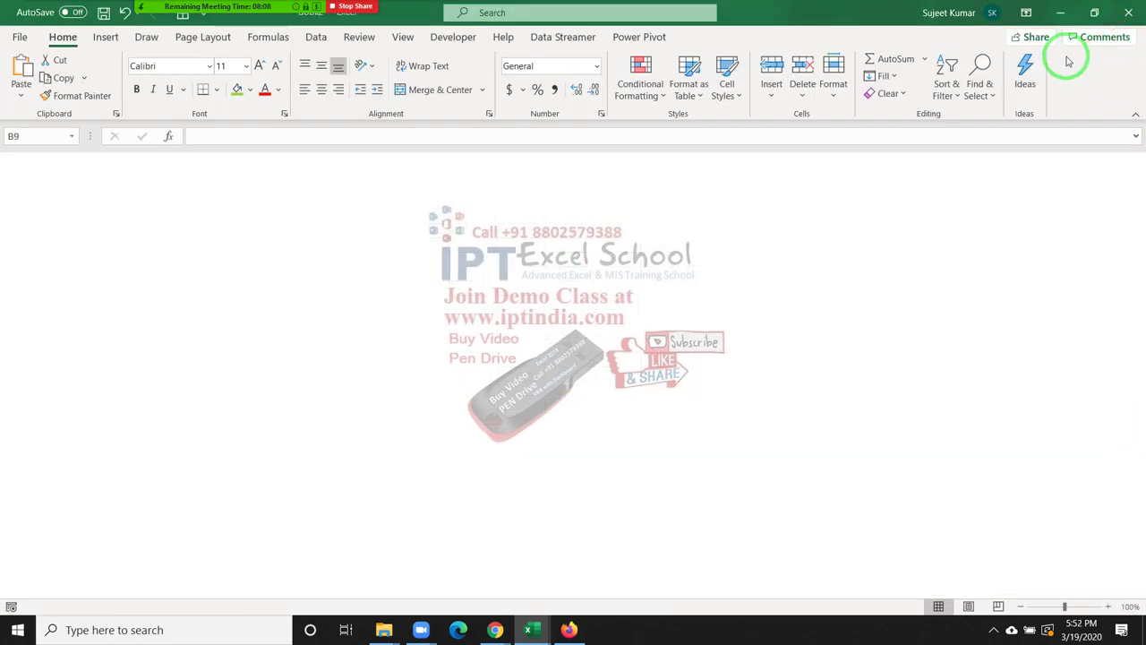
Step: Open a new Cash1 workbook from the Cash template on the desktop and maximize it
{"action": "key", "text": "super+d"}
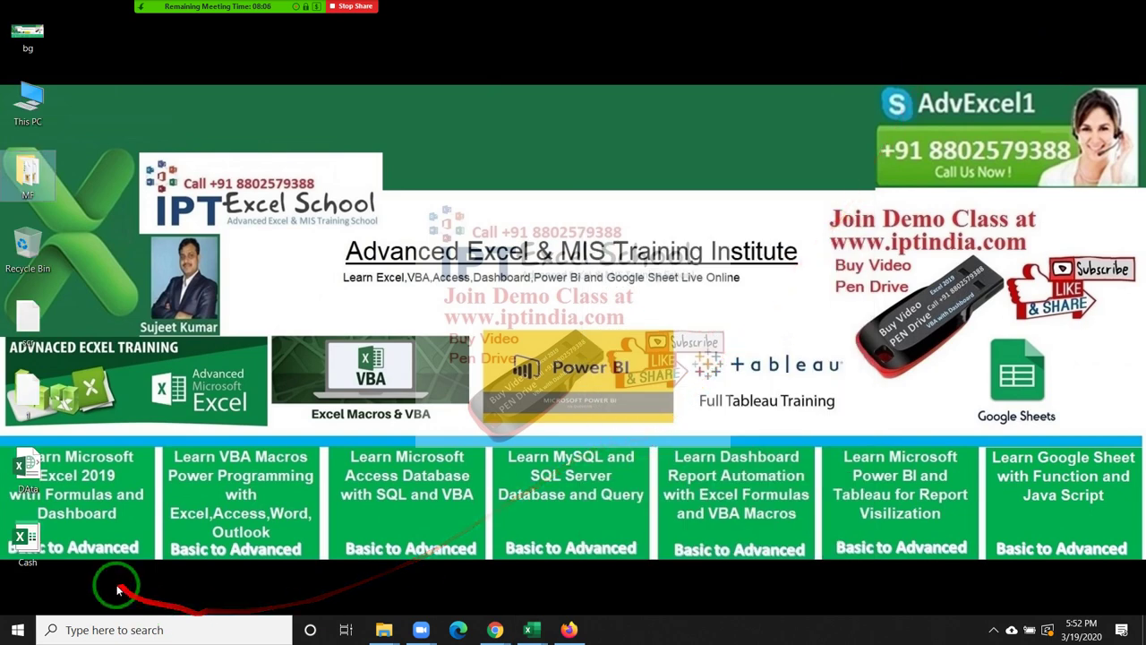
{"action": "left_click", "coordinate": [27, 540]}
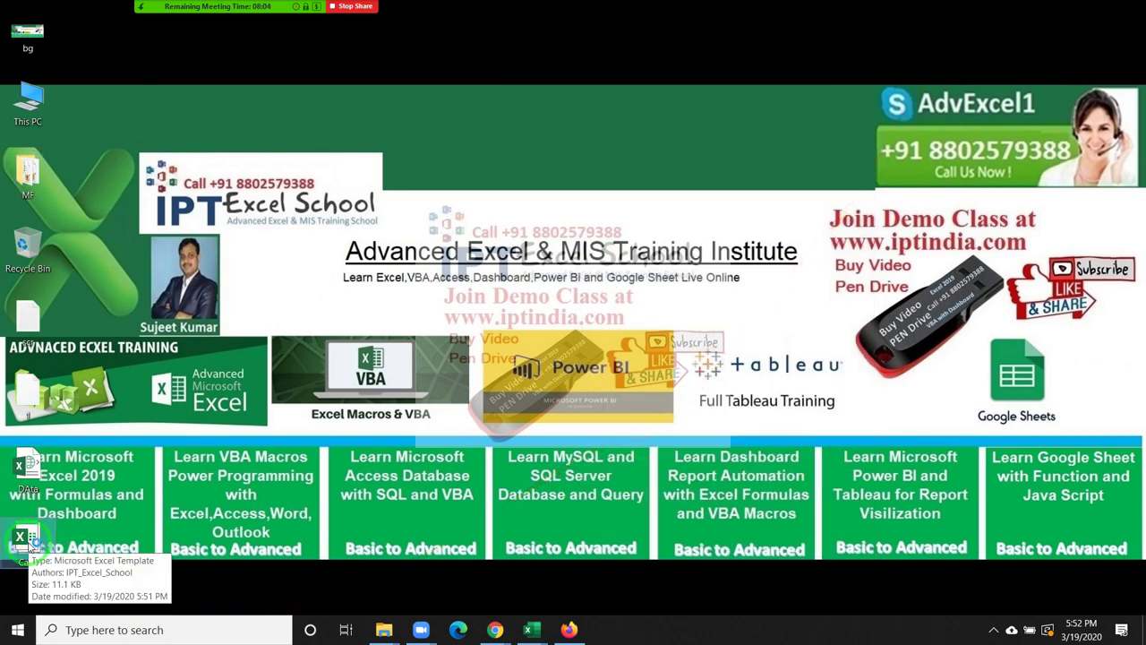
{"action": "key", "text": "alt+Return"}
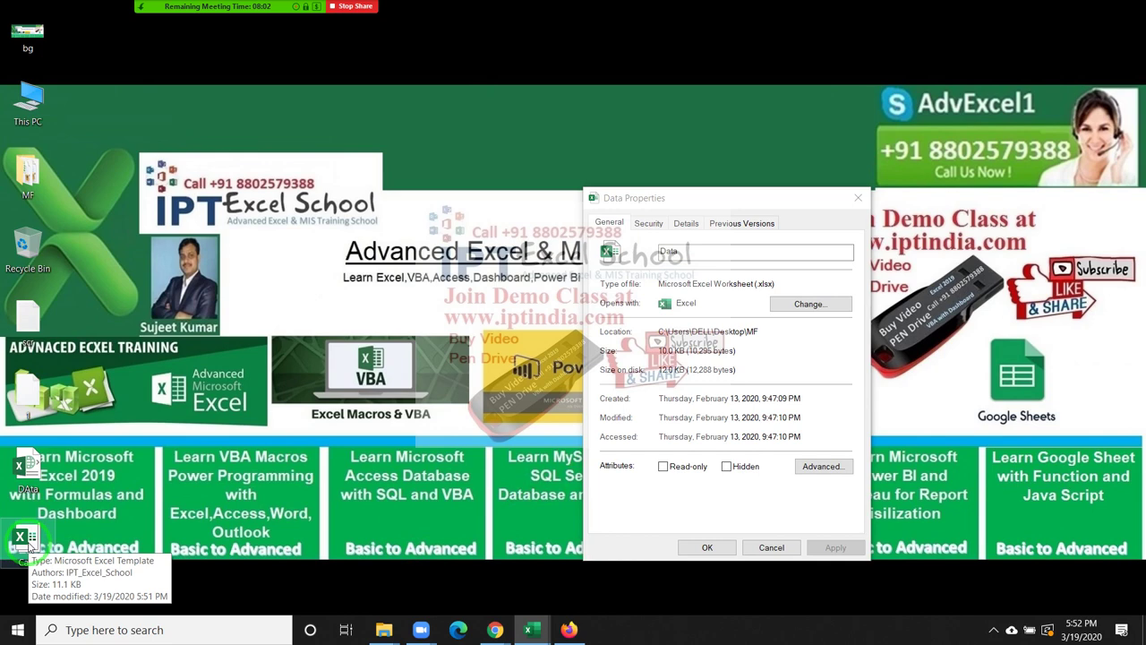
{"action": "double_click", "coordinate": [27, 542]}
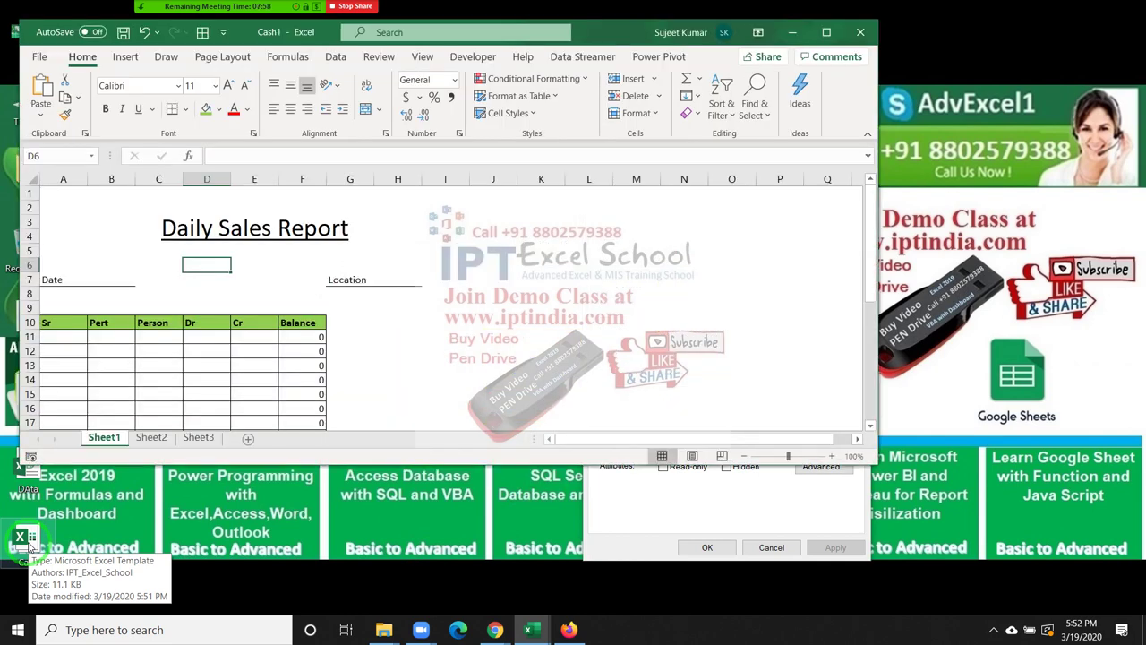
{"action": "left_click", "coordinate": [824, 34]}
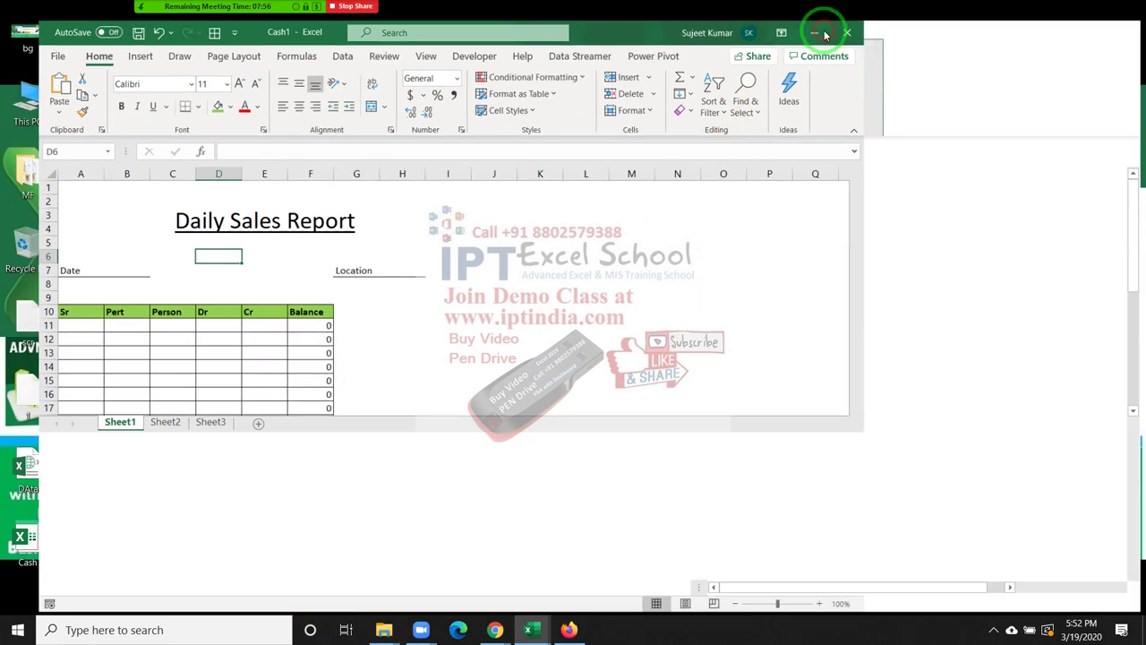
Step: Dock the Zoom meeting controls at the bottom and return to the desktop
{"action": "scroll", "coordinate": [416, 414], "scroll_direction": "down", "scroll_amount": 3}
{"action": "scroll", "coordinate": [416, 414], "scroll_direction": "up", "scroll_amount": 3}
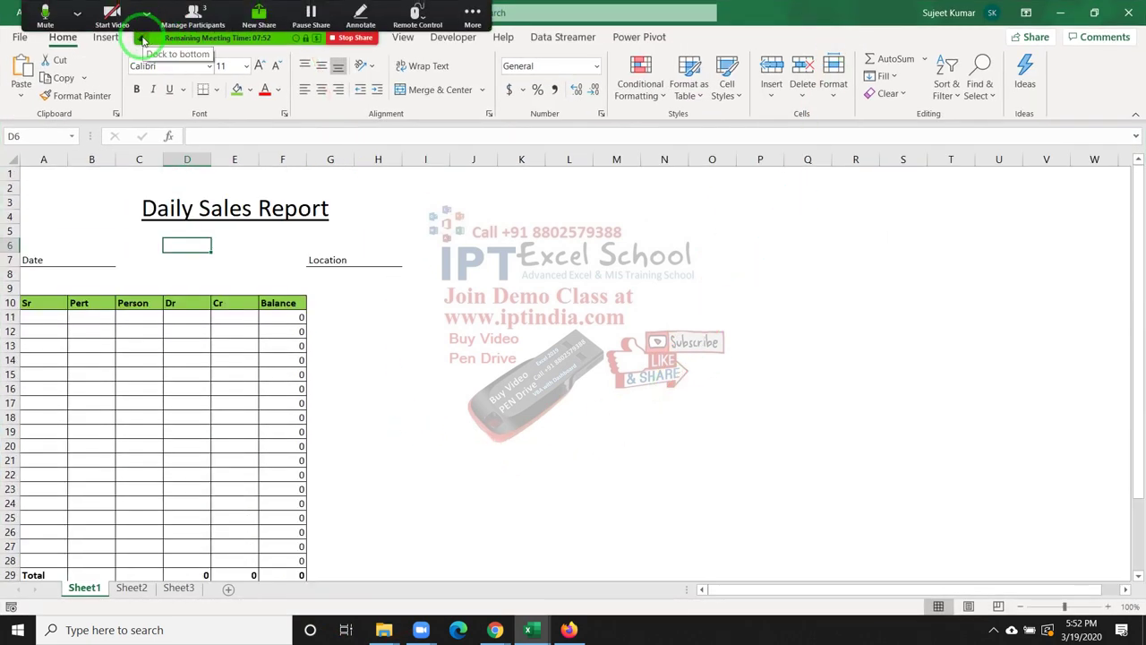
{"action": "left_click", "coordinate": [144, 41]}
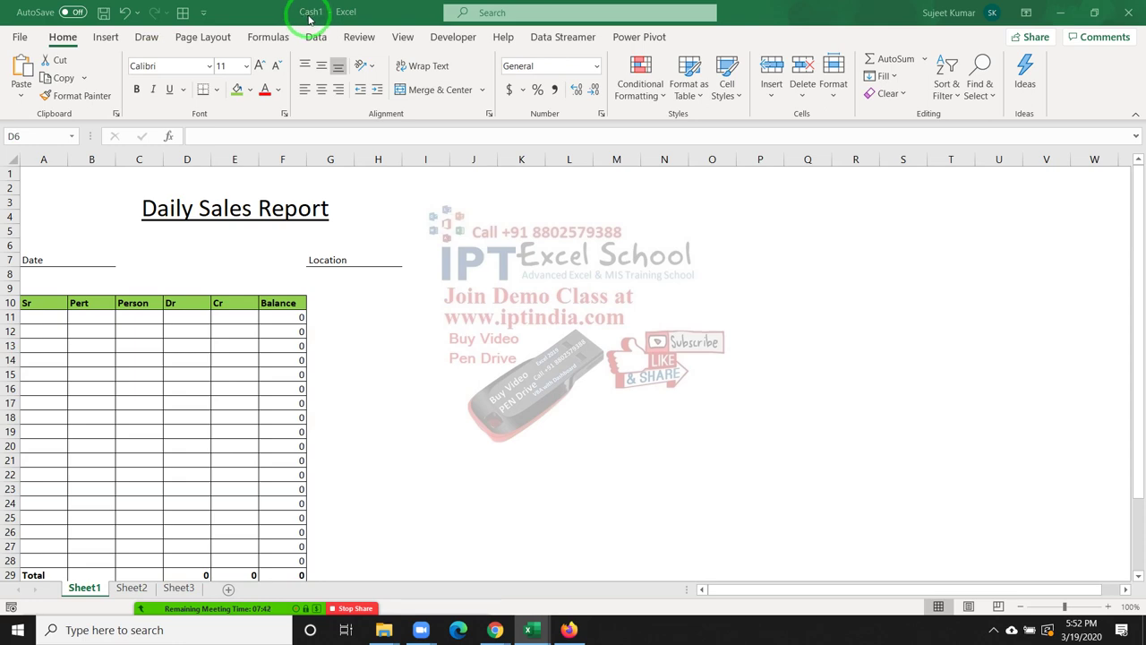
{"action": "key", "text": "super+d"}
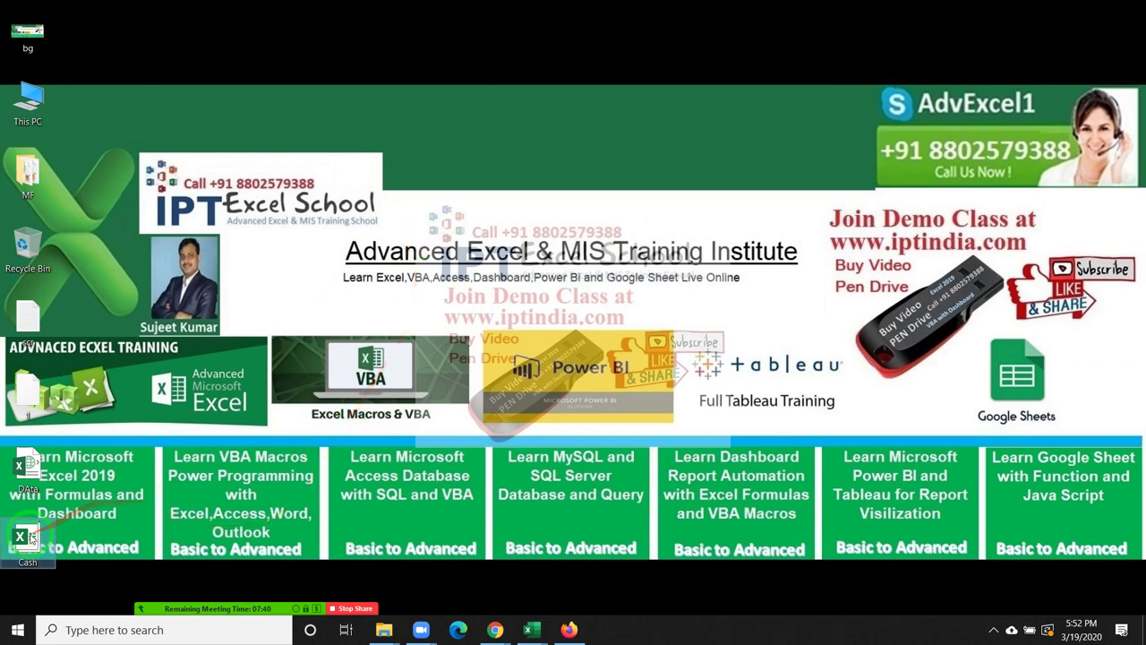
Step: Open the Cash2 template copy, scroll down to check its Total row, then close it and Properties
{"action": "key", "text": "alt+Return"}
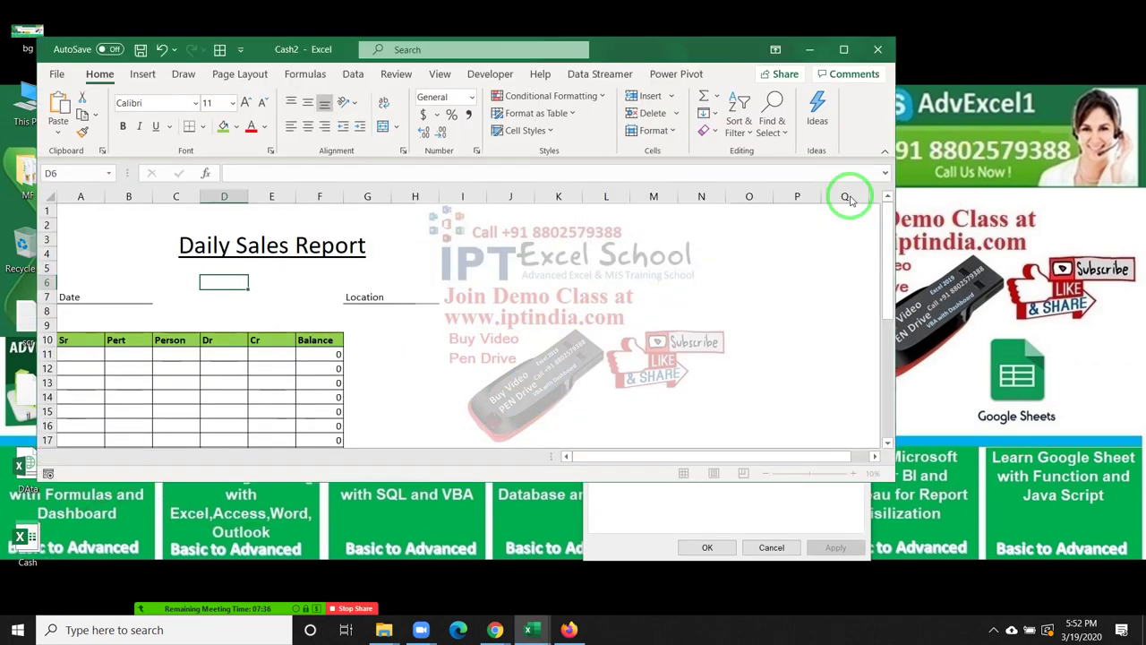
{"action": "left_click", "coordinate": [851, 195]}
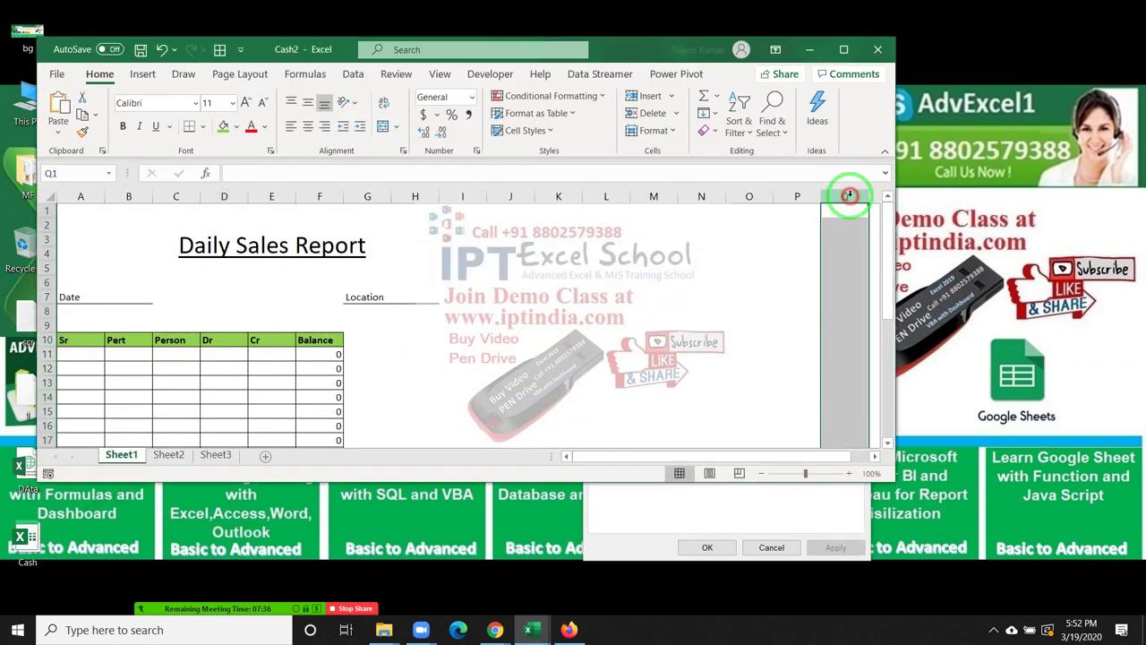
{"action": "left_click", "coordinate": [319, 324]}
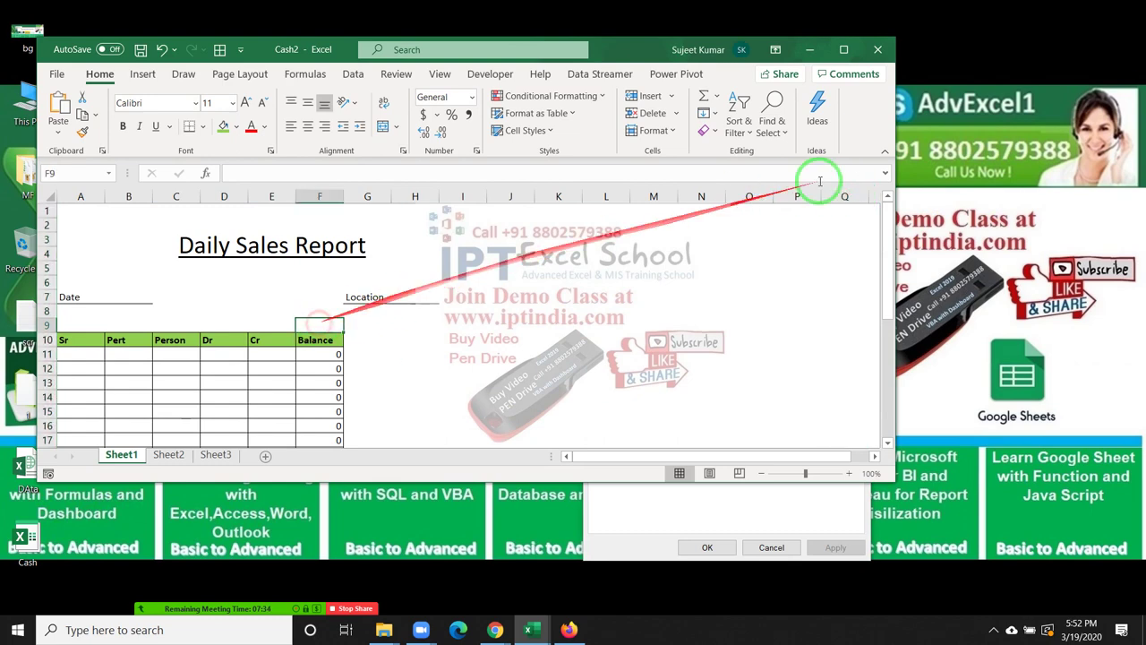
{"action": "mouse_move", "coordinate": [885, 228]}
{"action": "left_mouse_down"}
{"action": "mouse_move", "coordinate": [867, 336]}
{"action": "mouse_move", "coordinate": [844, 210]}
{"action": "left_mouse_up"}
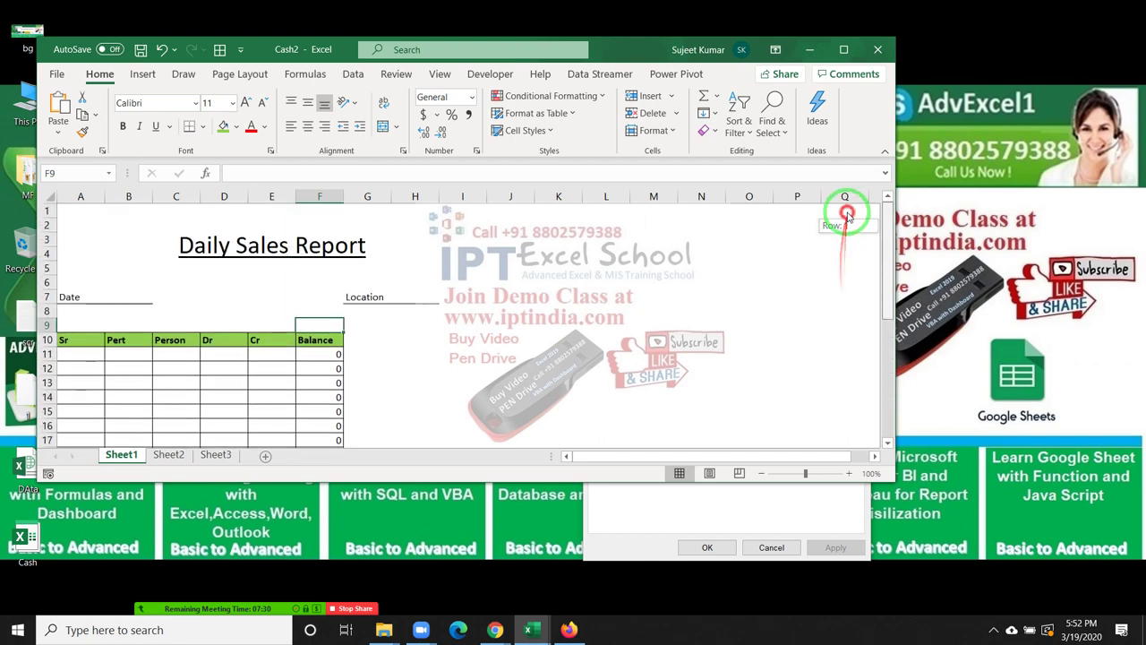
{"action": "scroll", "coordinate": [469, 354], "scroll_direction": "down", "scroll_amount": 3}
{"action": "scroll", "coordinate": [469, 353], "scroll_direction": "down", "scroll_amount": 2}
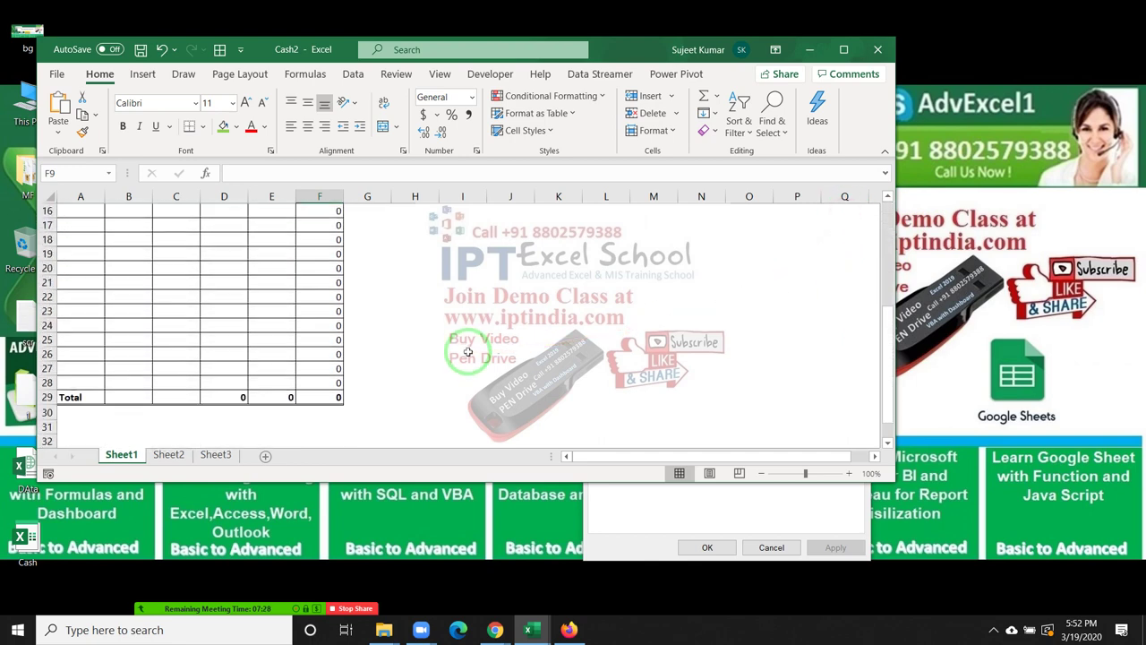
{"action": "scroll", "coordinate": [467, 353], "scroll_direction": "up", "scroll_amount": 2}
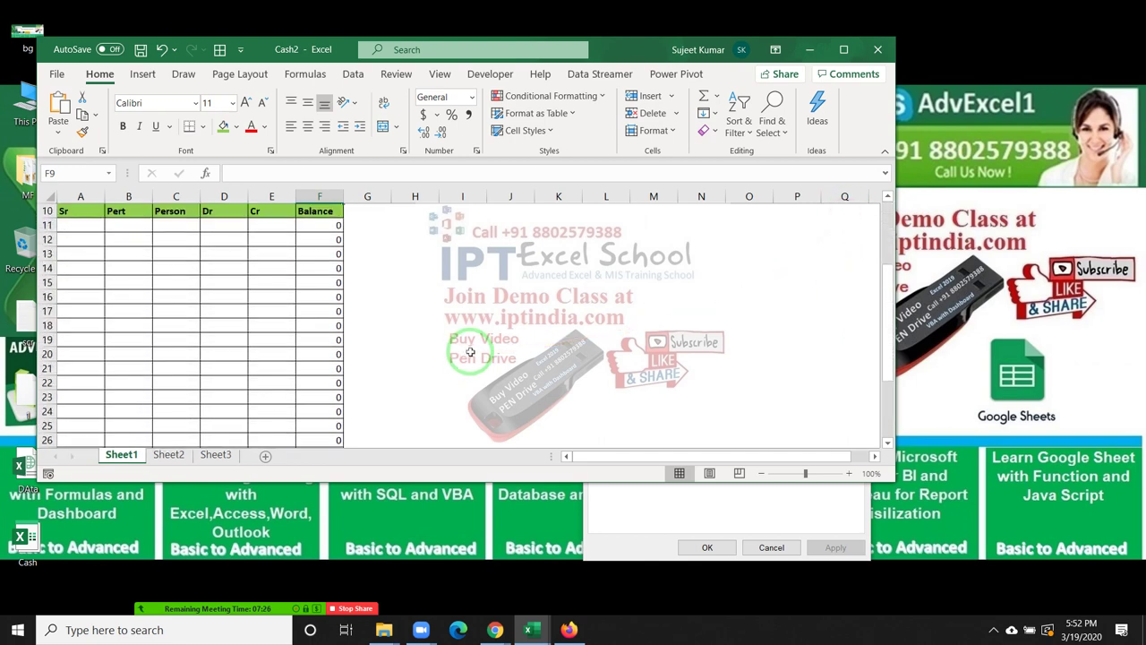
{"action": "scroll", "coordinate": [468, 353], "scroll_direction": "up", "scroll_amount": 3}
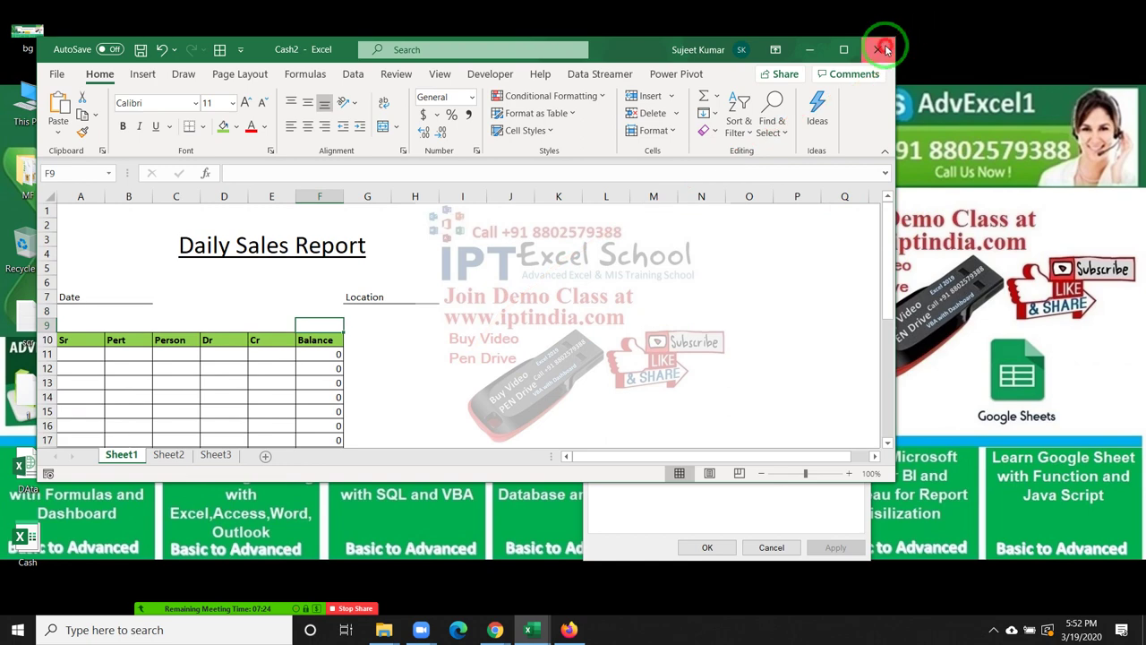
{"action": "left_click", "coordinate": [885, 50]}
{"action": "left_click", "coordinate": [851, 193]}
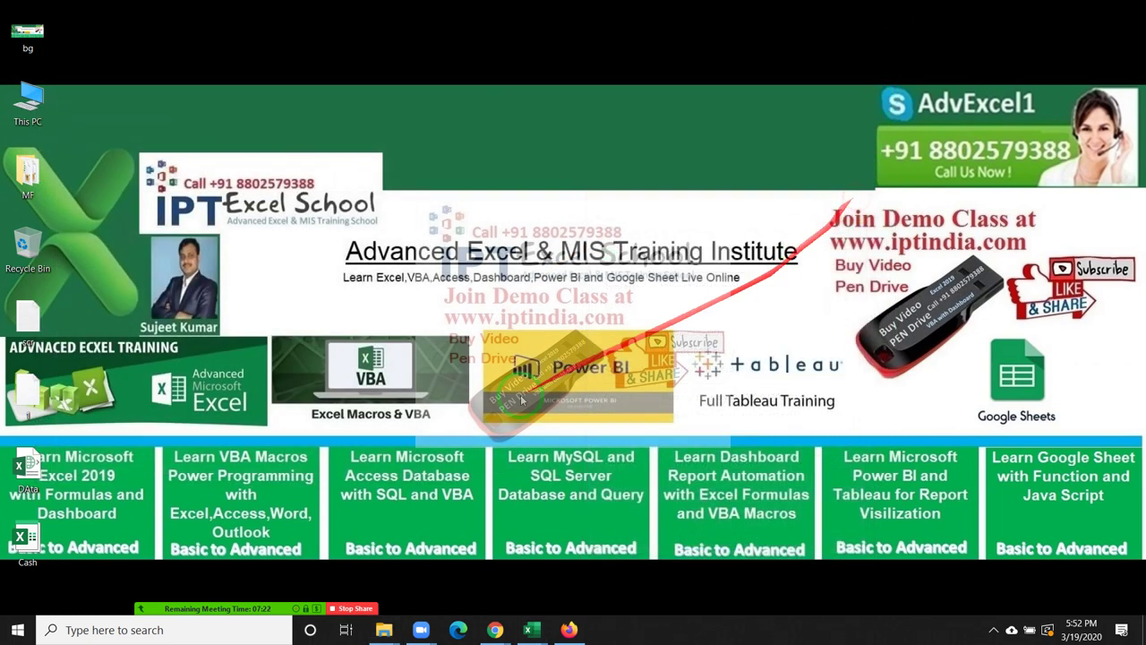
Step: Switch back to Cash1, scroll down to the Auth and Checked By lines, then close it
{"action": "mouse_move", "coordinate": [531, 627]}
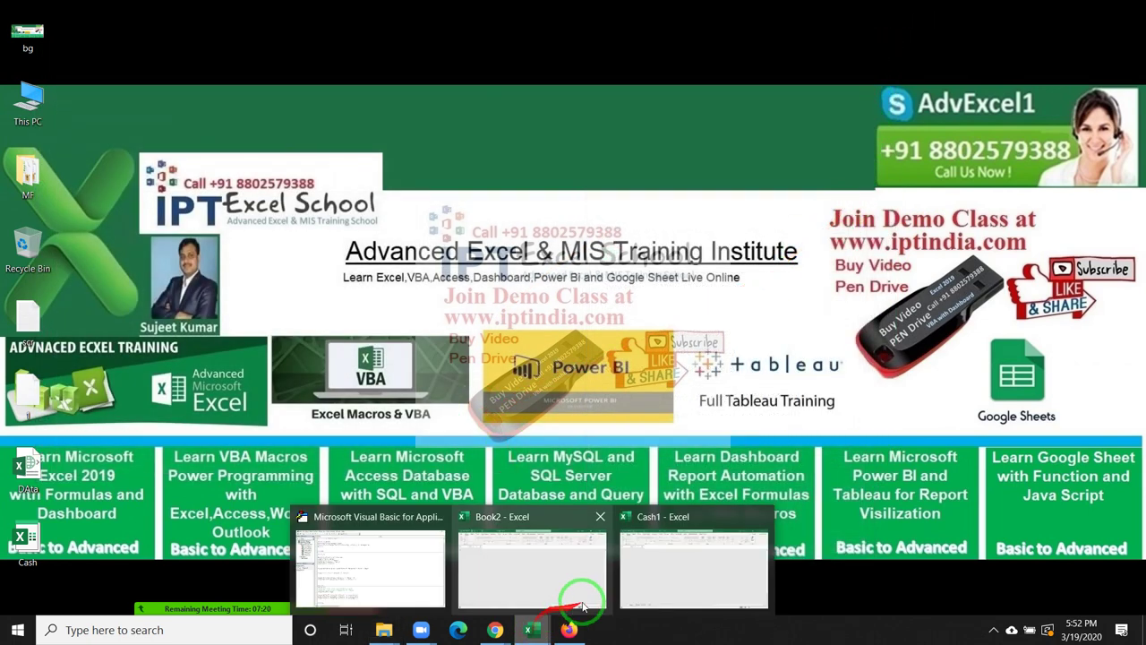
{"action": "left_click", "coordinate": [645, 582]}
{"action": "scroll", "coordinate": [514, 422], "scroll_direction": "down", "scroll_amount": 1}
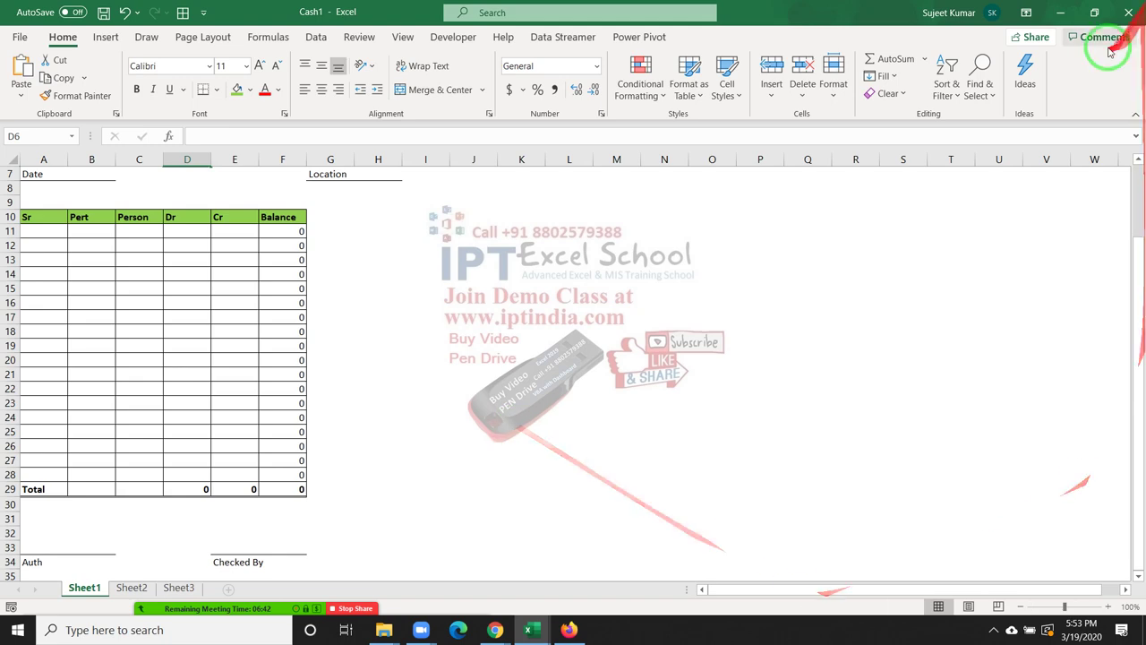
{"action": "left_click", "coordinate": [1137, 13]}
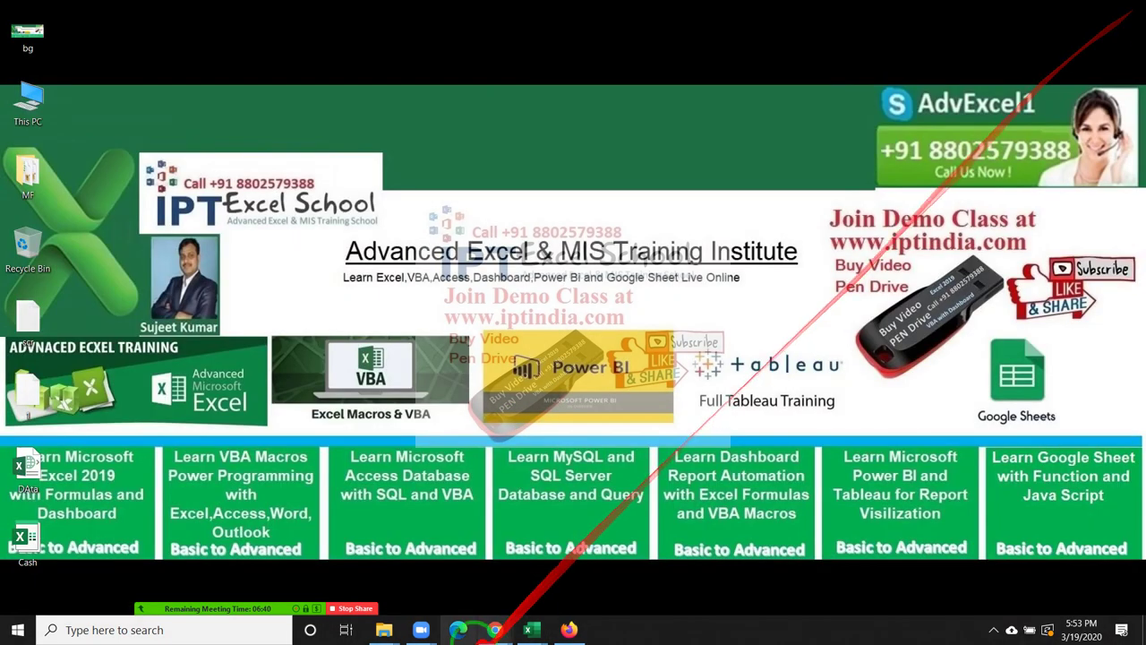
Step: View the 3 Zoom meeting participants, close the list, and open the More options menu
{"action": "mouse_move", "coordinate": [192, 609]}
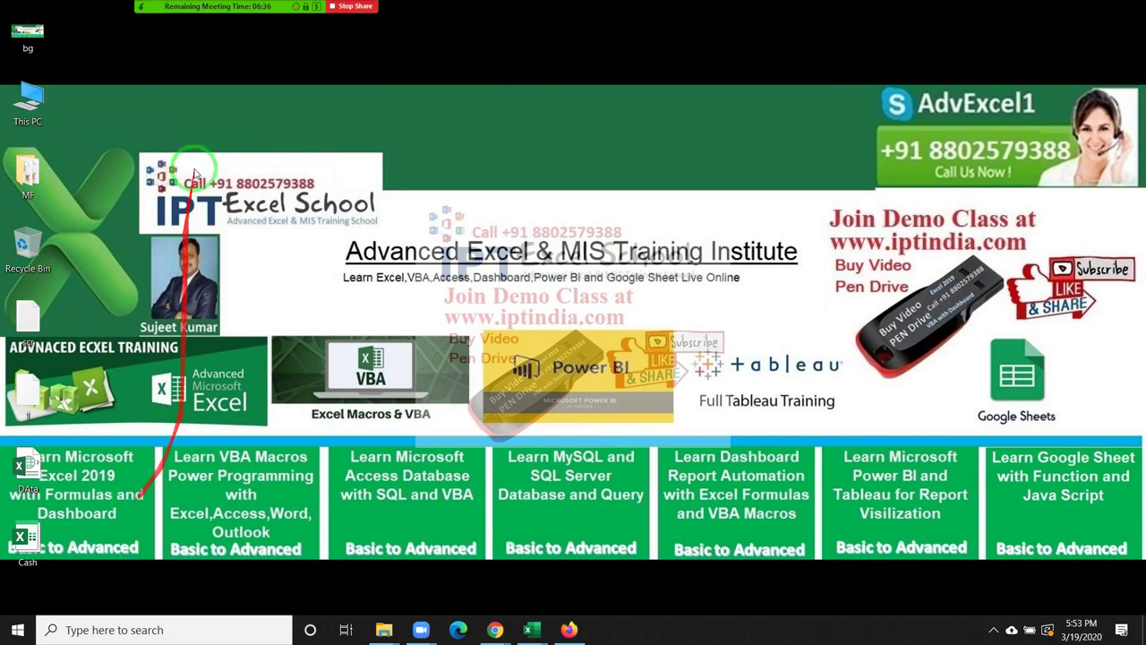
{"action": "left_click", "coordinate": [198, 11]}
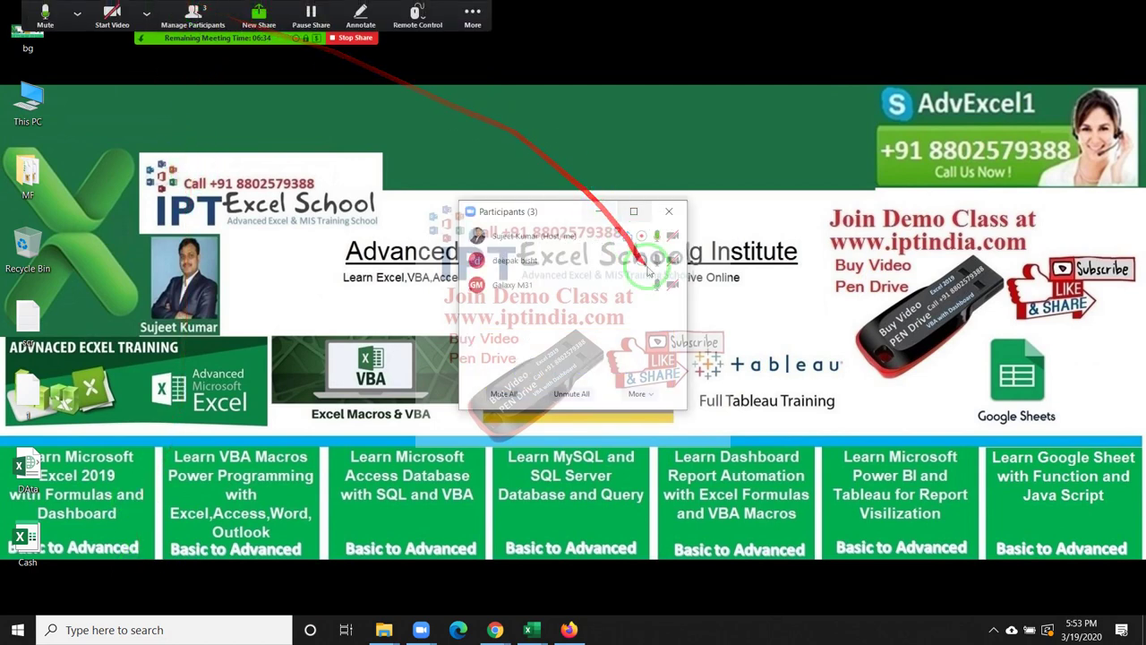
{"action": "left_click", "coordinate": [489, 368]}
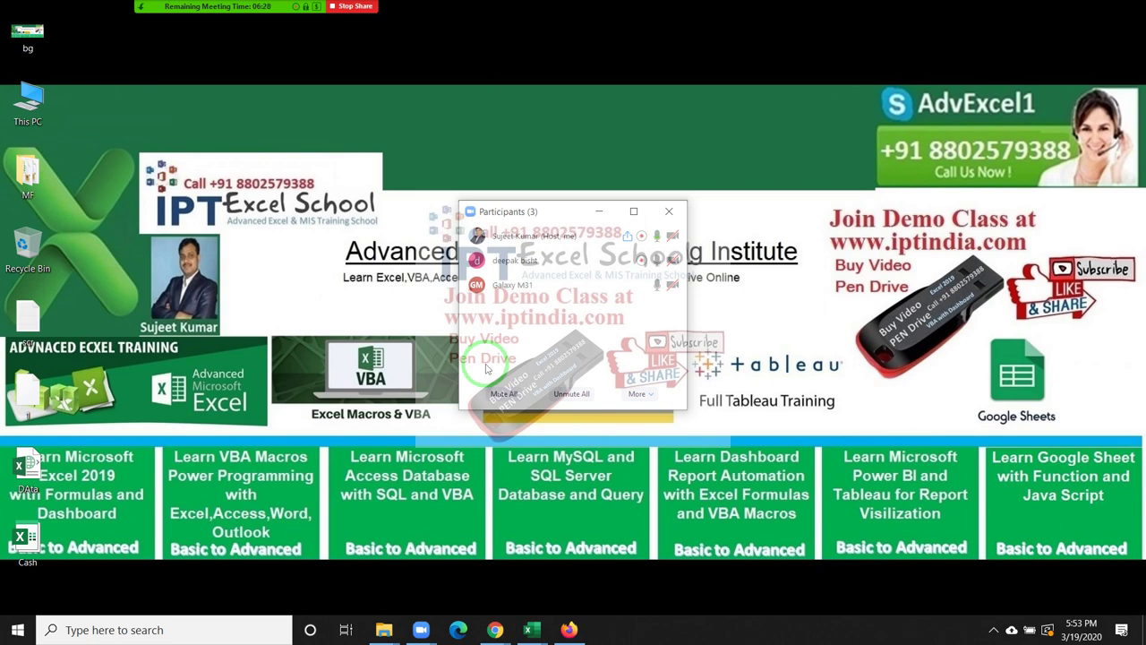
{"action": "left_click", "coordinate": [664, 220]}
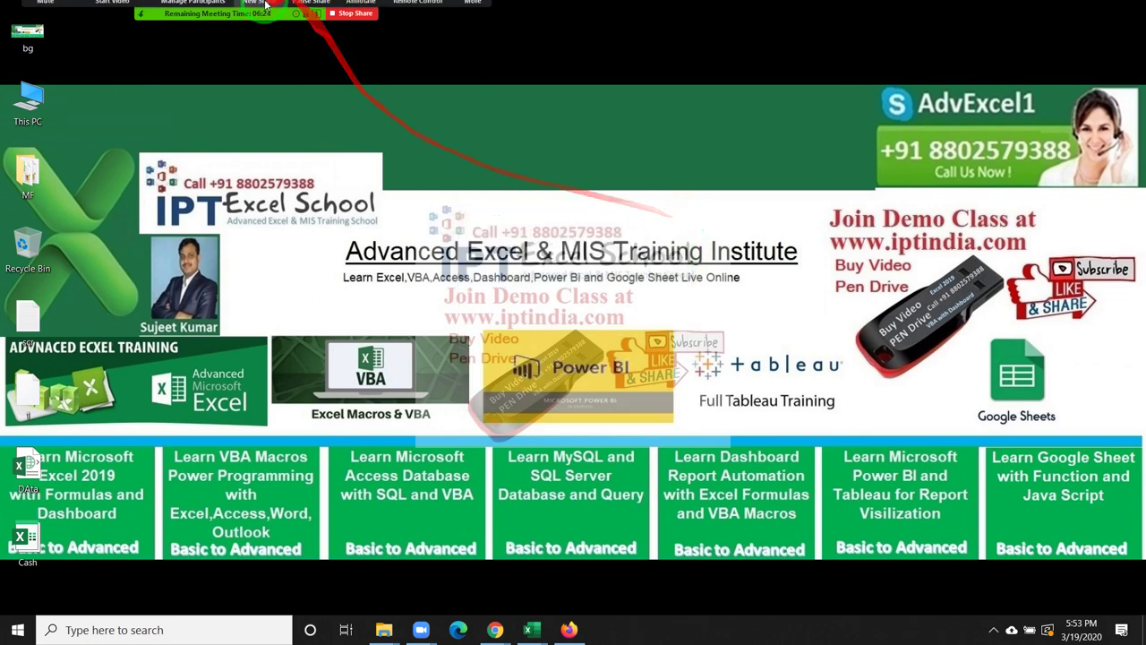
{"action": "left_click", "coordinate": [466, 9]}
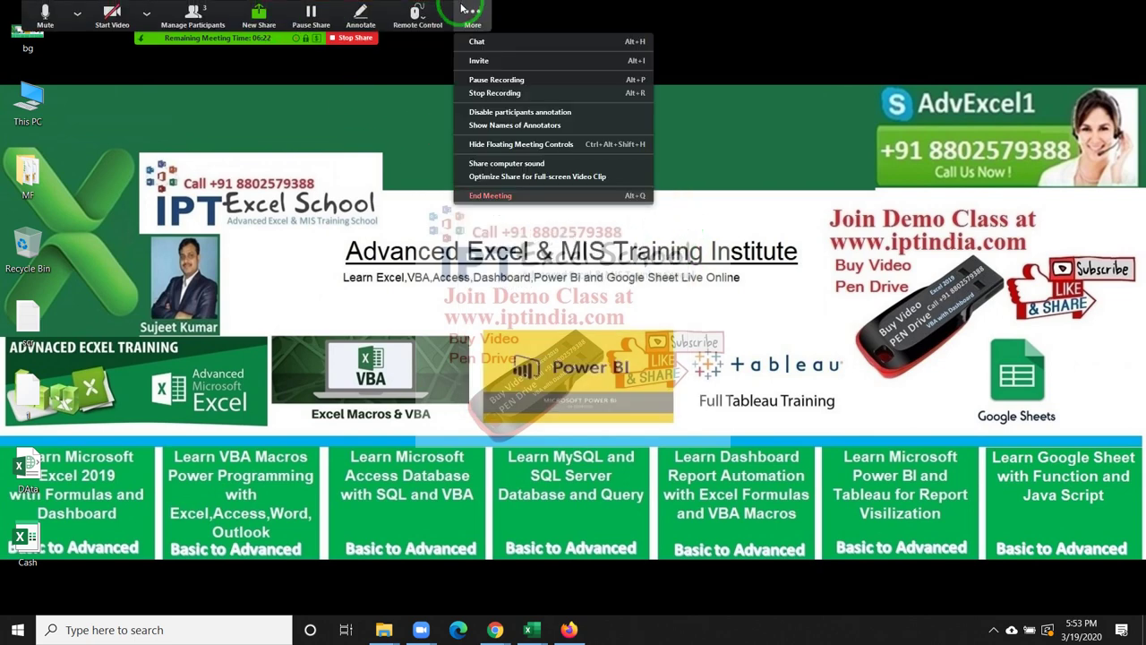